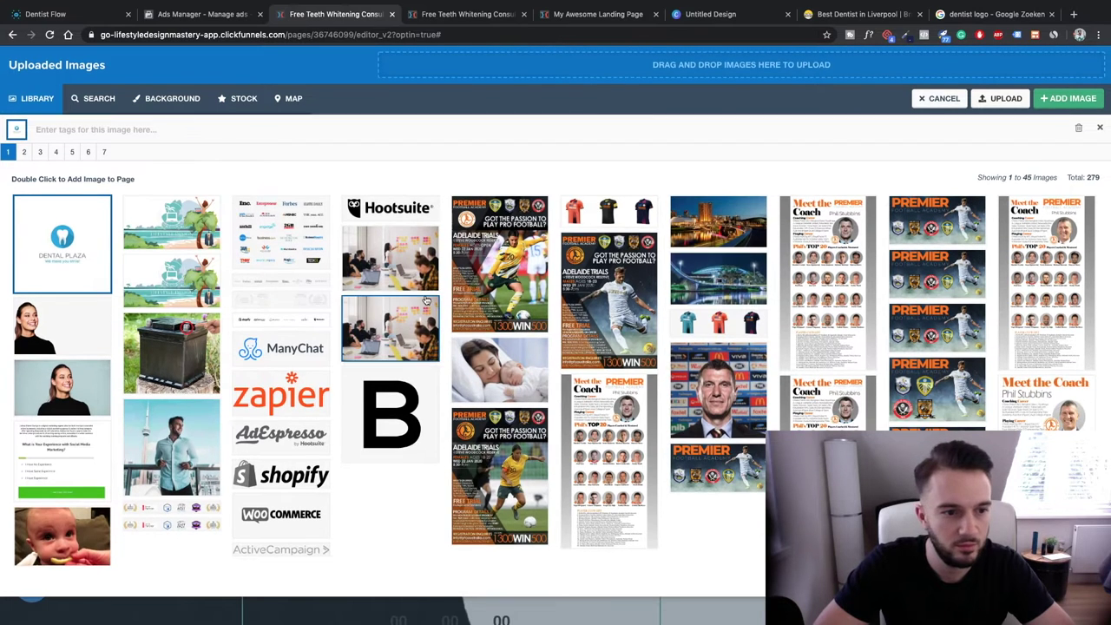
- Insert the selected Dental Plaza logo above the headline with an image width of 200 and a top margin of 0
click(1061, 99)
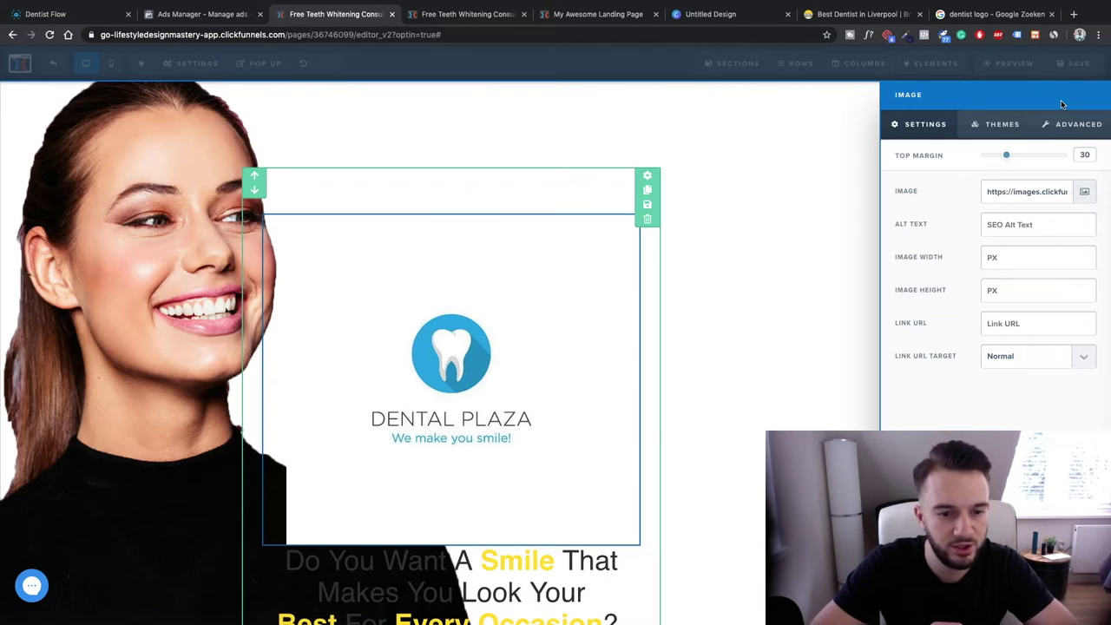
click(1023, 253)
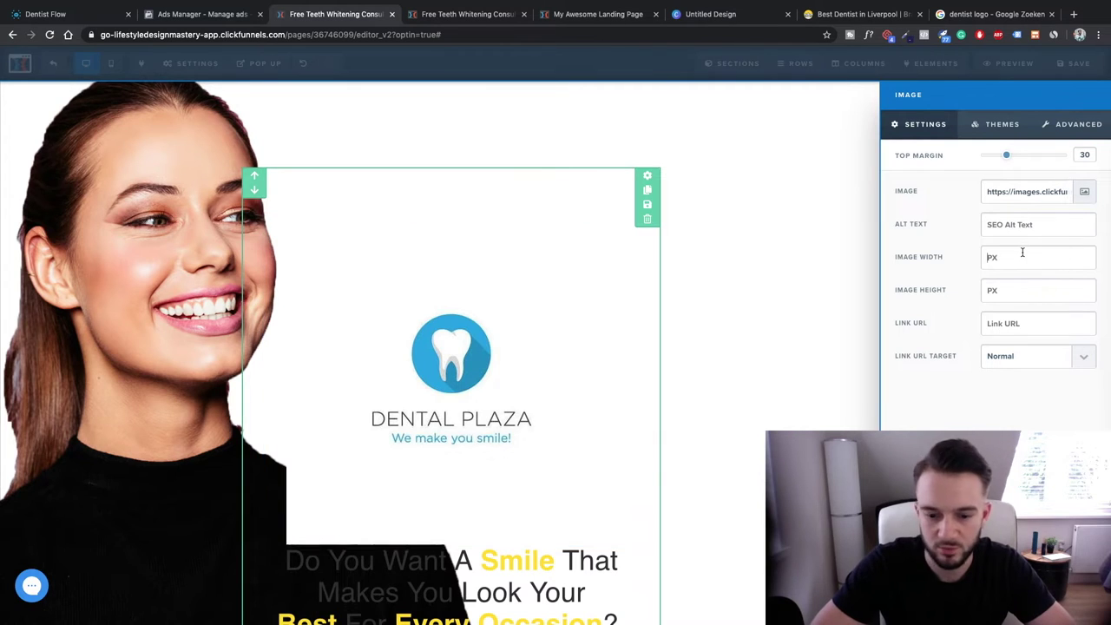
text(150)
key(BackSpace)
key(BackSpace)
key(BackSpace)
text(20)
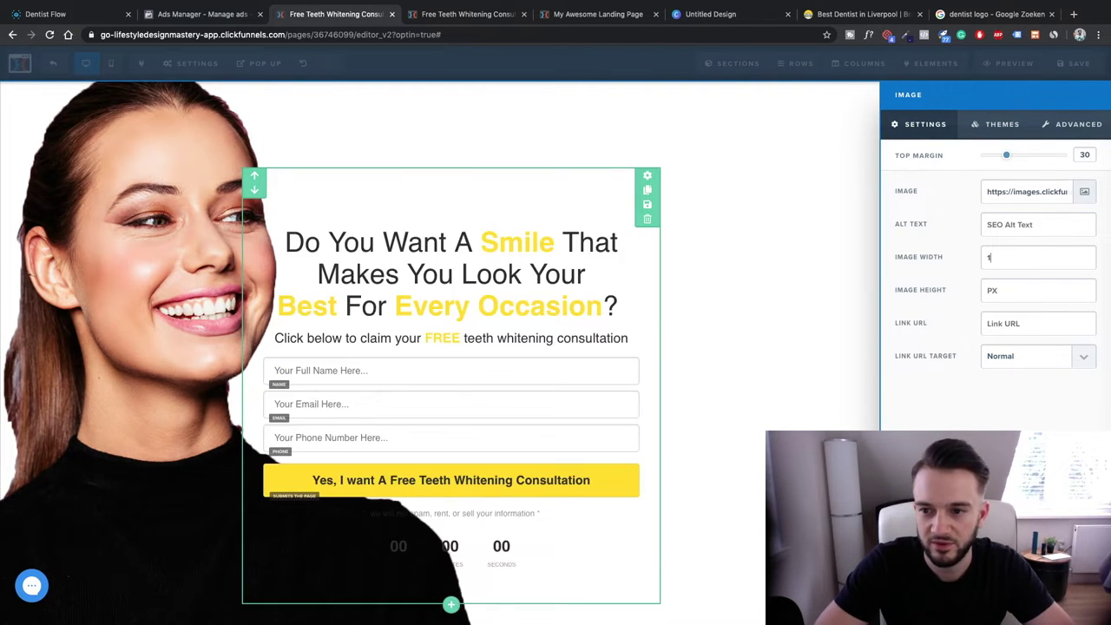
text(0)
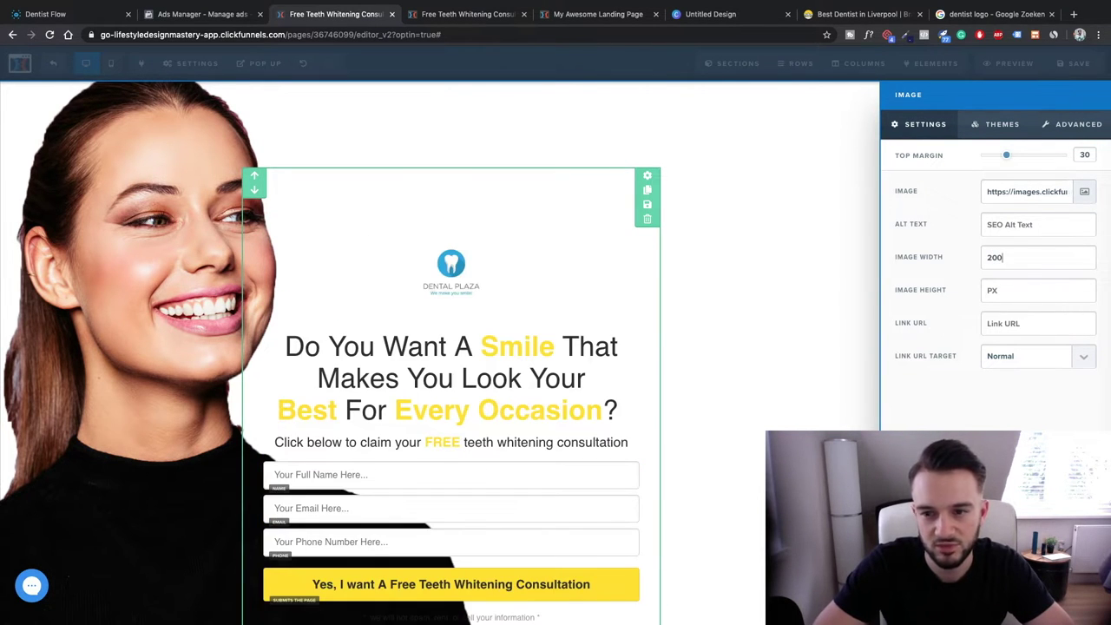
drag(1010, 158, 986, 156)
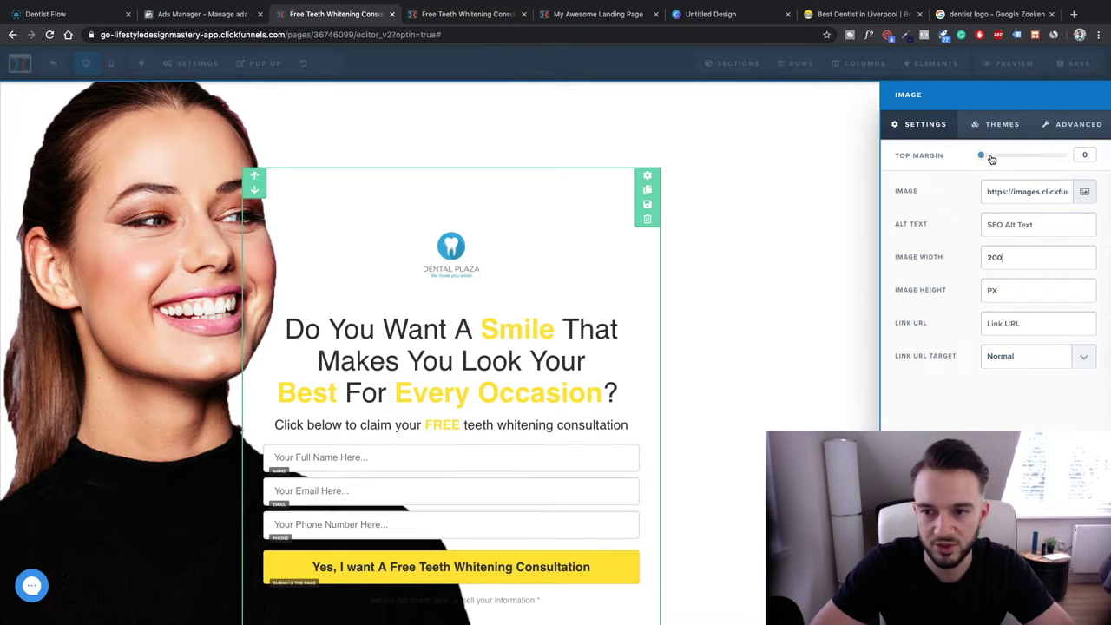
click(855, 234)
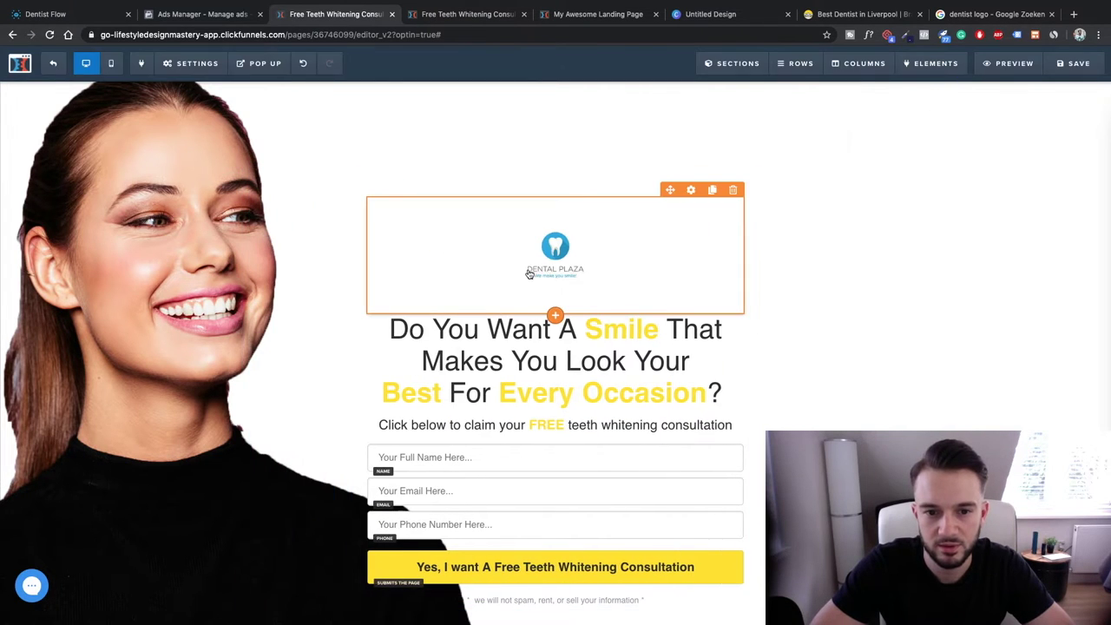
- Examine the logo image's settings, theme and advanced options and the main headline's settings for control of the spacing
click(690, 190)
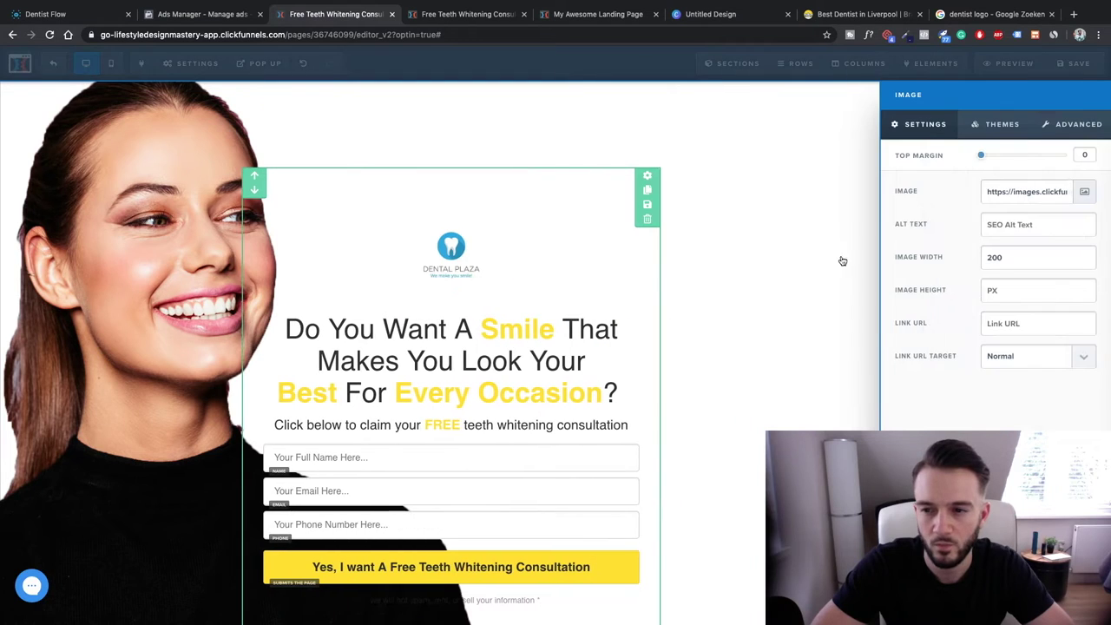
click(1076, 124)
click(999, 124)
click(923, 124)
click(813, 238)
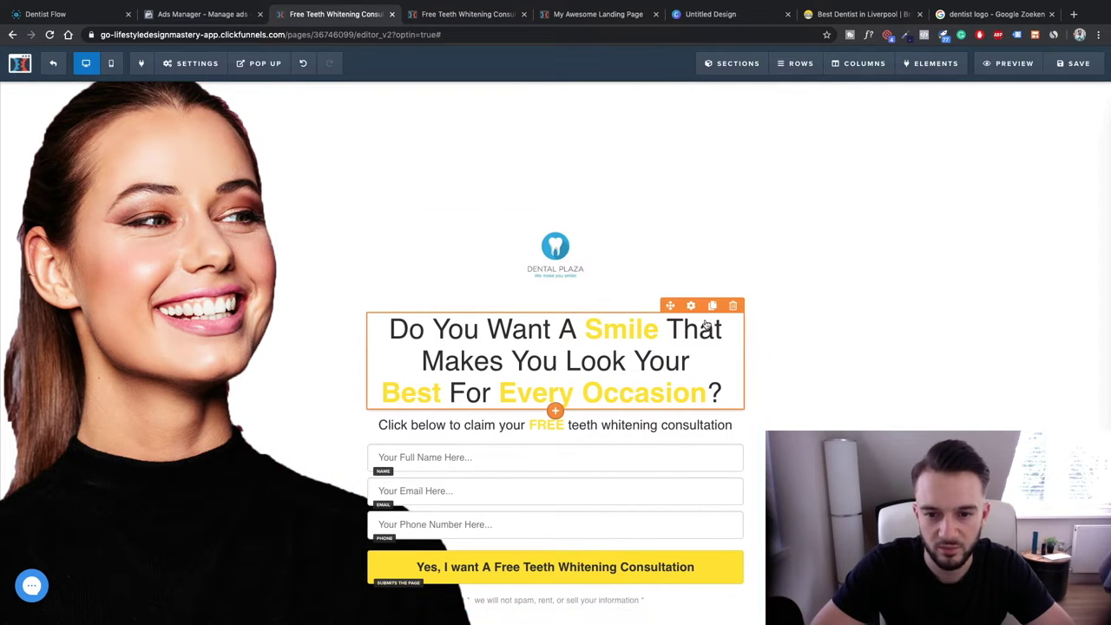
click(690, 306)
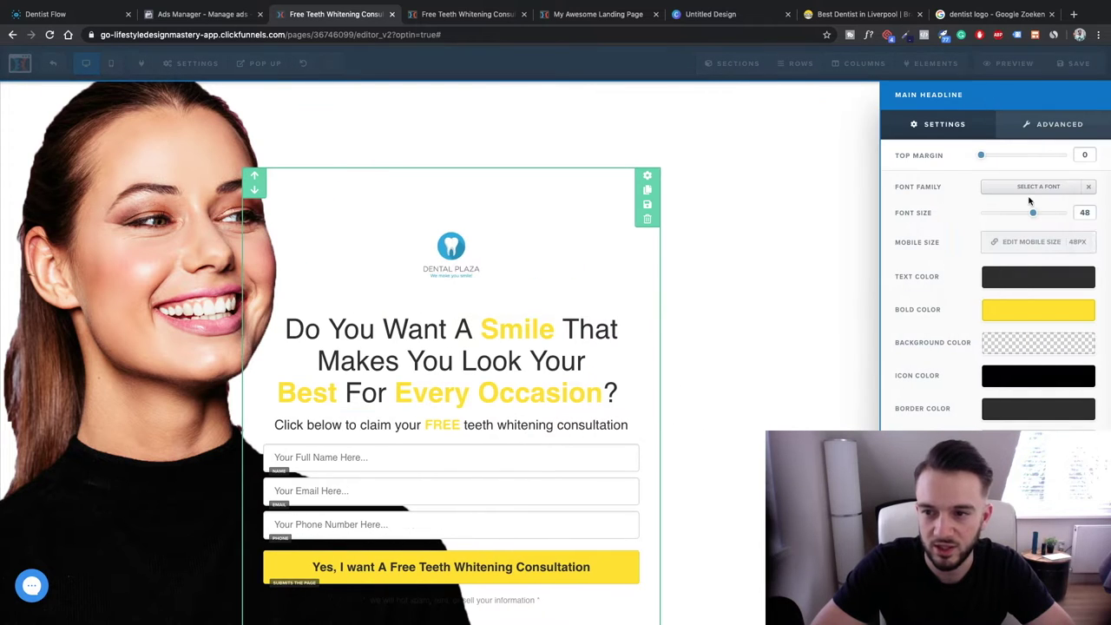
click(714, 243)
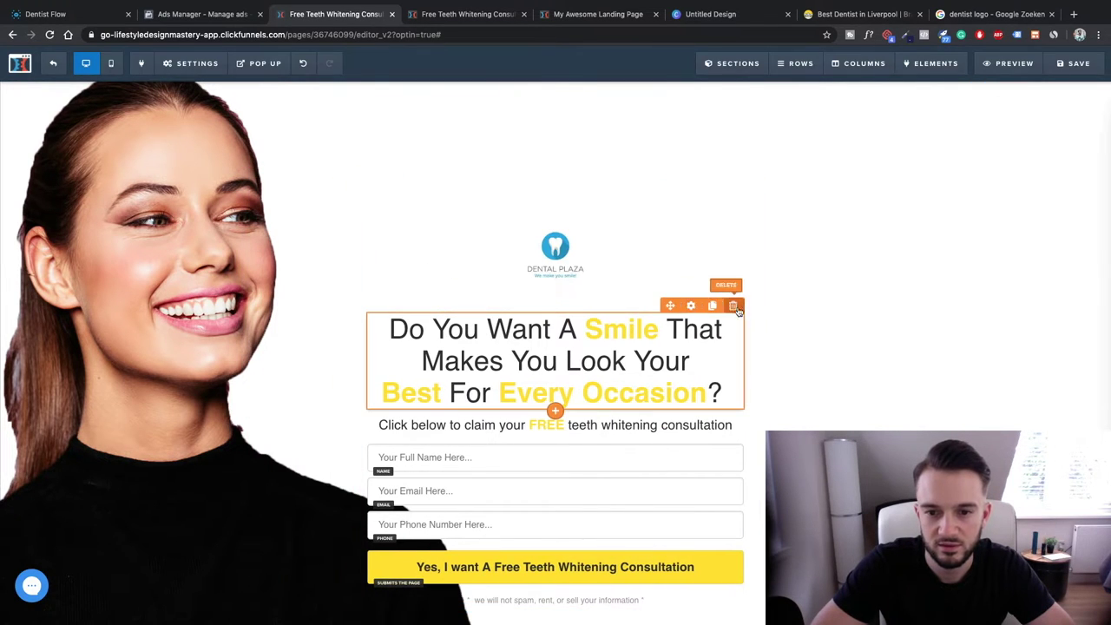
click(690, 315)
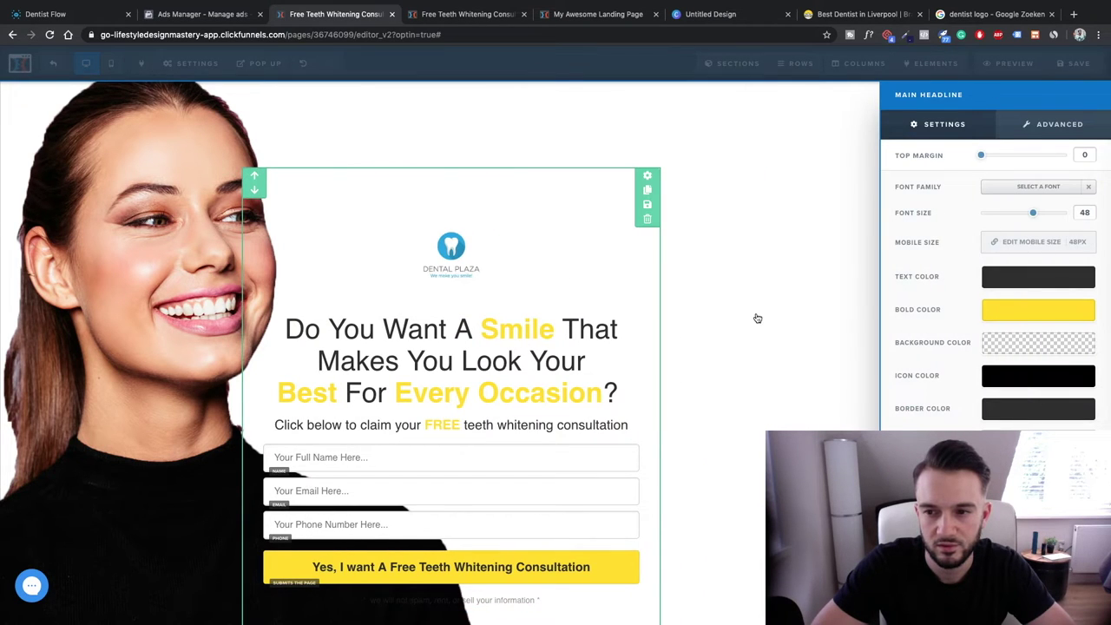
click(758, 319)
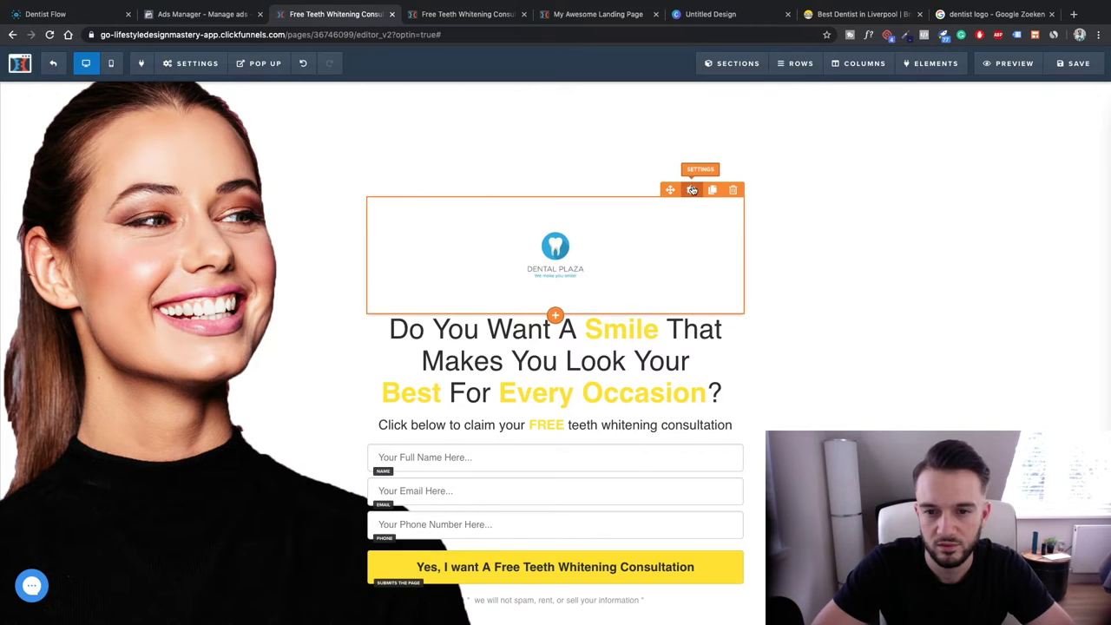
click(691, 190)
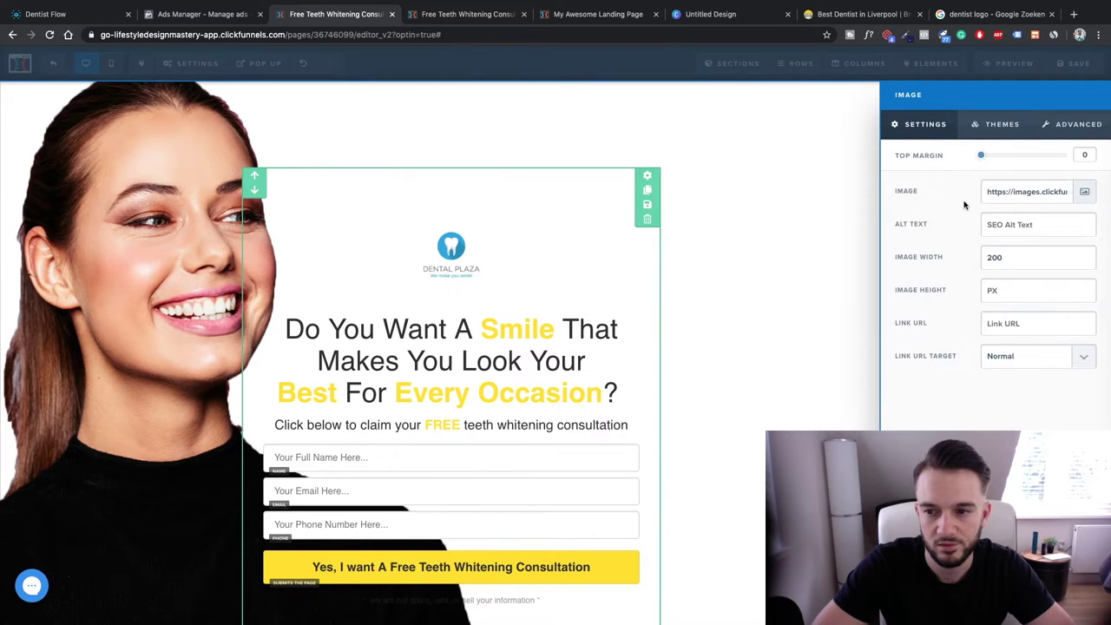
click(1002, 124)
click(1073, 124)
click(828, 205)
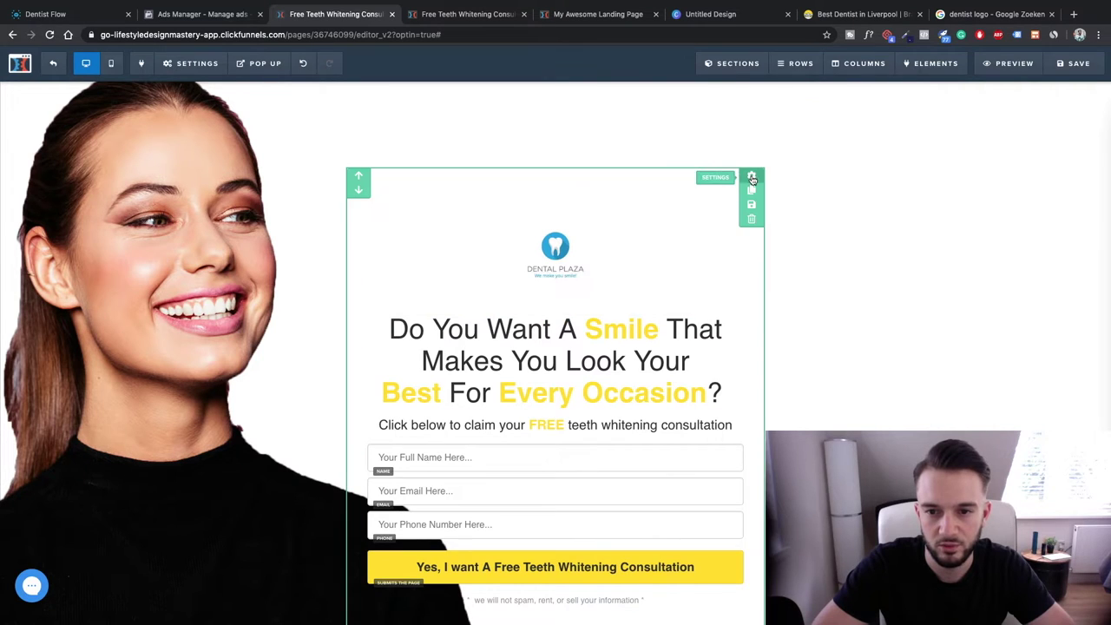
- Reduce the top margin of the optin area section to about 40
click(751, 177)
drag(1056, 157, 1020, 157)
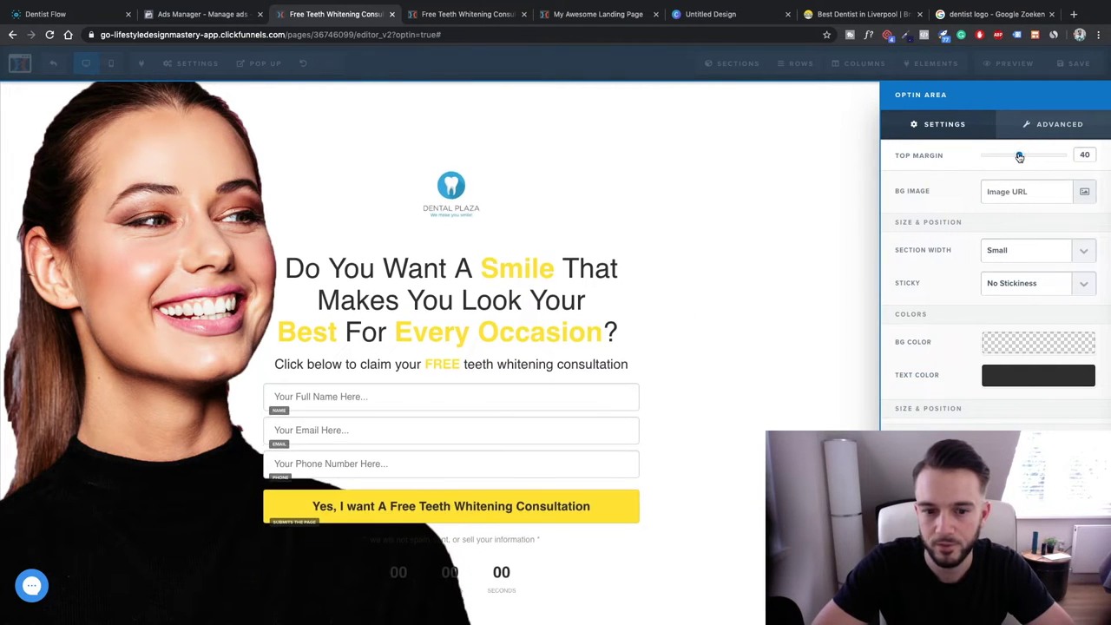
click(744, 179)
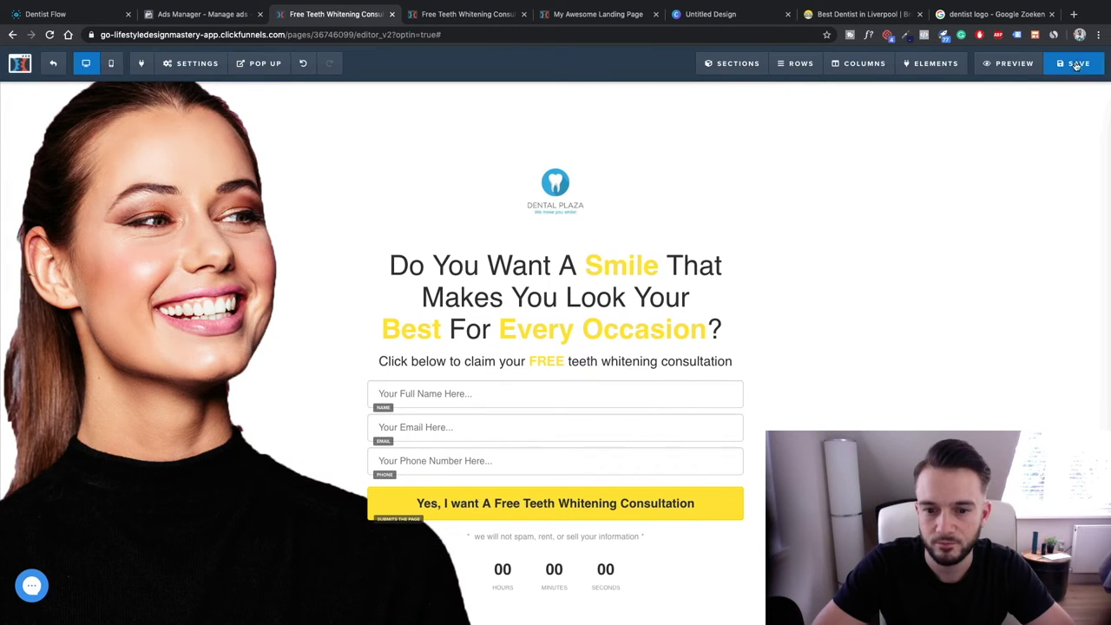
- Replace the disclaimer below the submit button with "100% Secure. We will not spam your email." and save the page
click(516, 538)
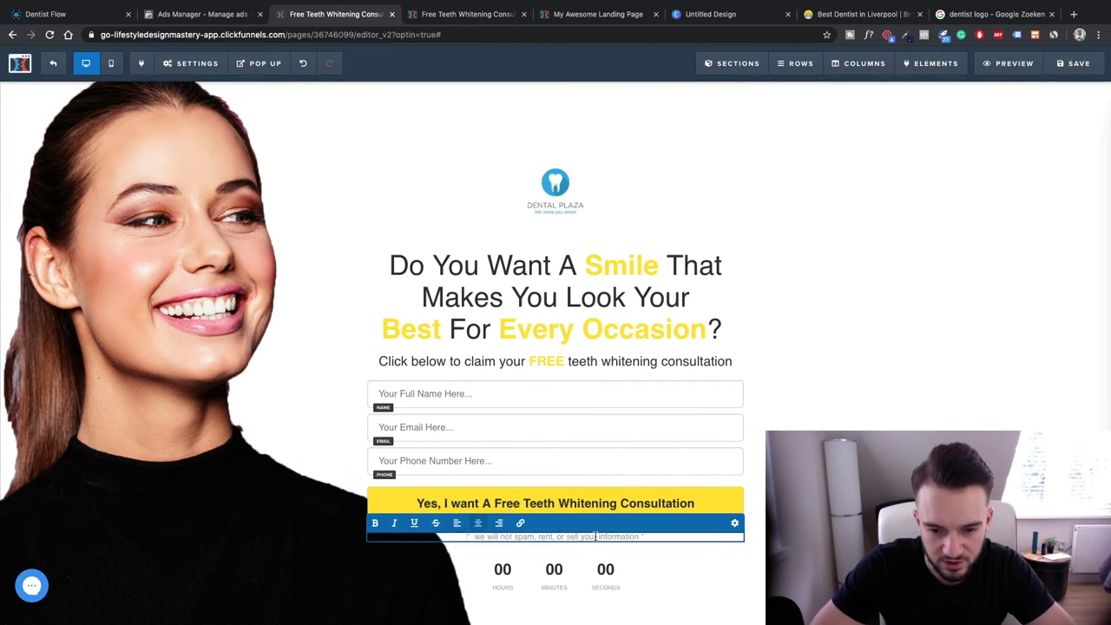
drag(468, 538, 605, 537)
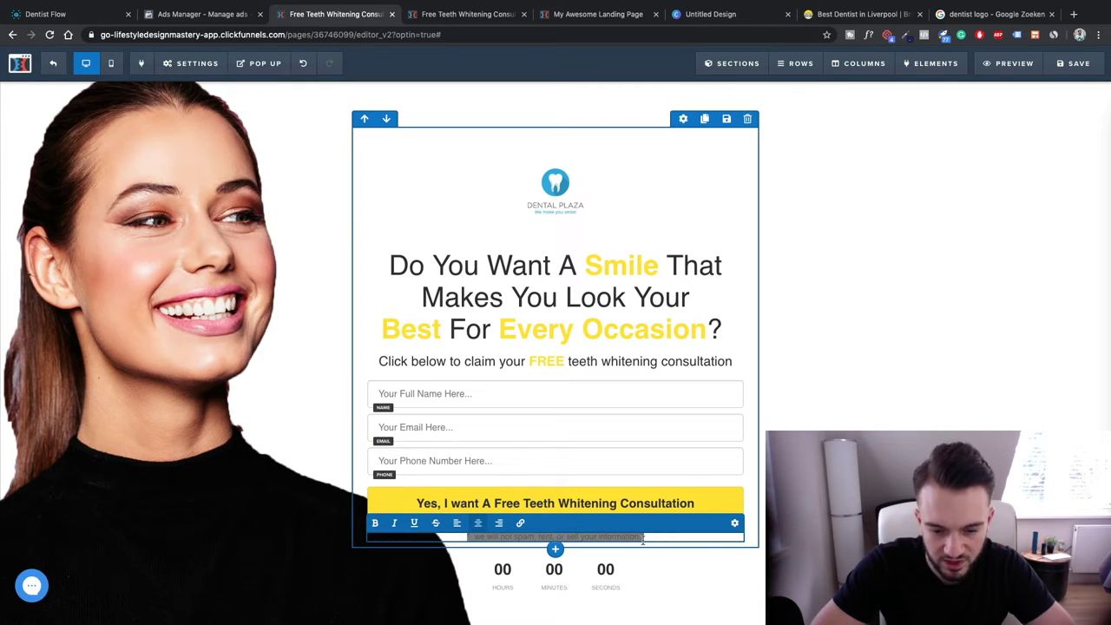
key(BackSpace)
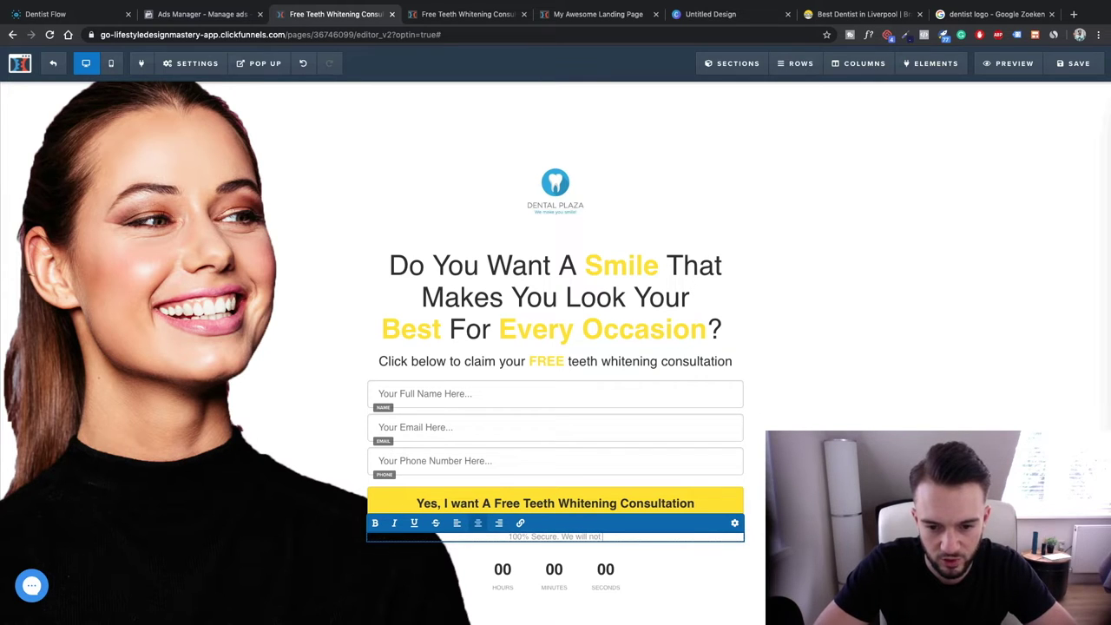
text(pam your email.)
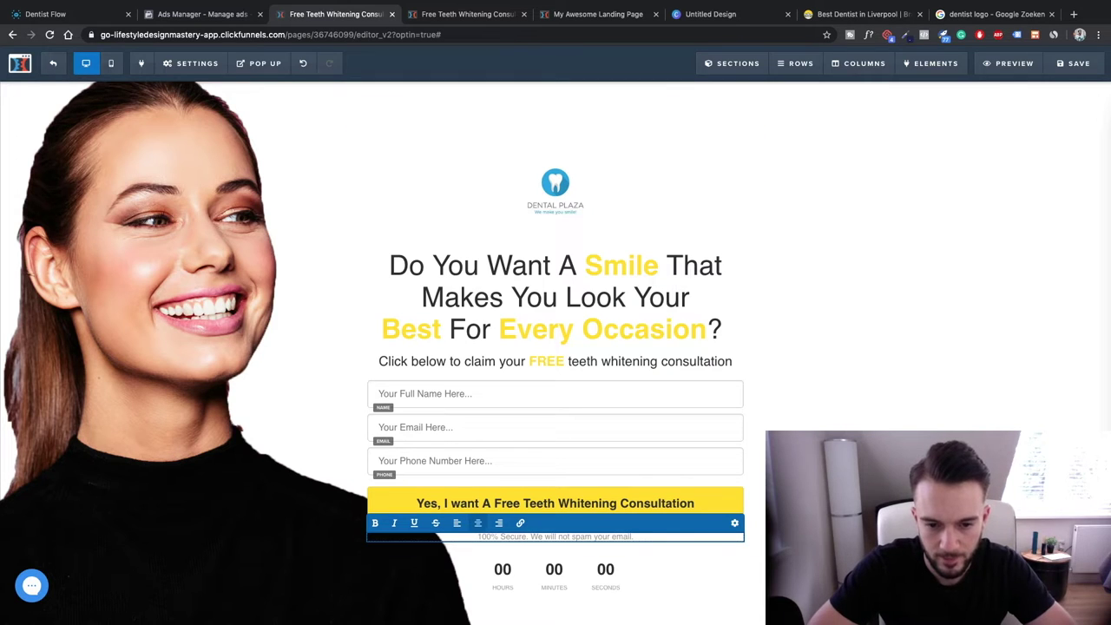
key(Escape)
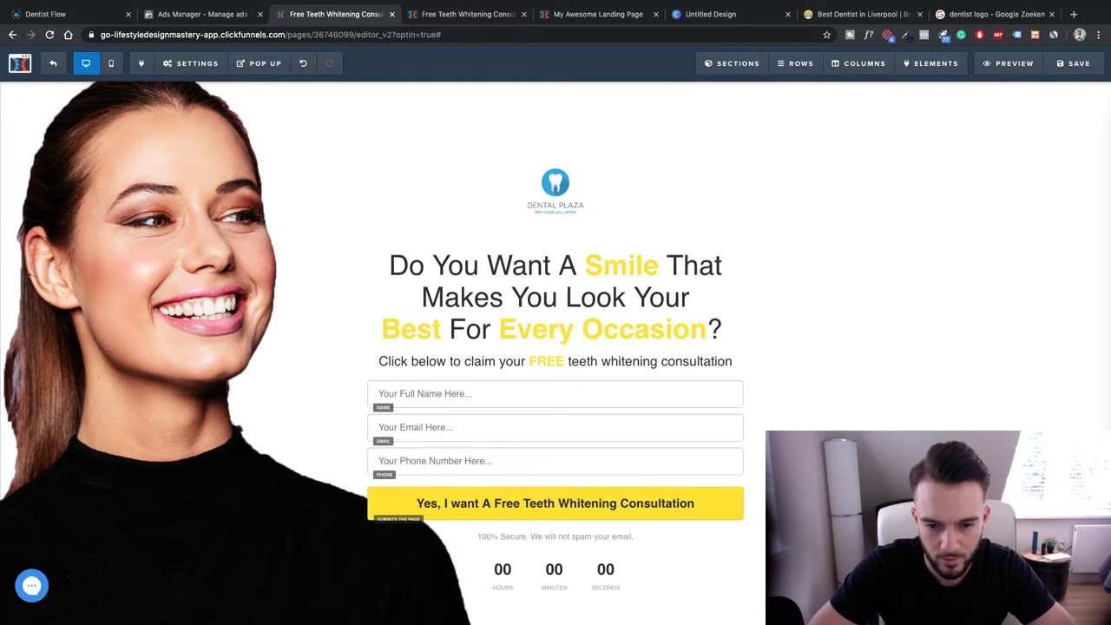
click(1074, 63)
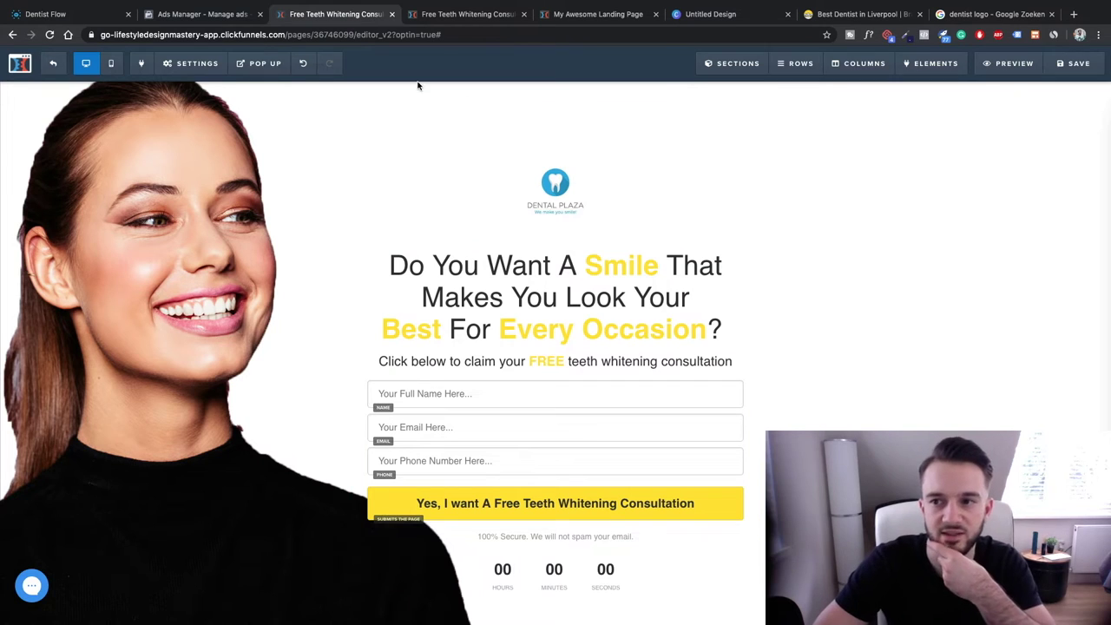
- Switch to Facebook Ads Manager and continue from the UK_18-55_F ad set to the ad setup
click(206, 13)
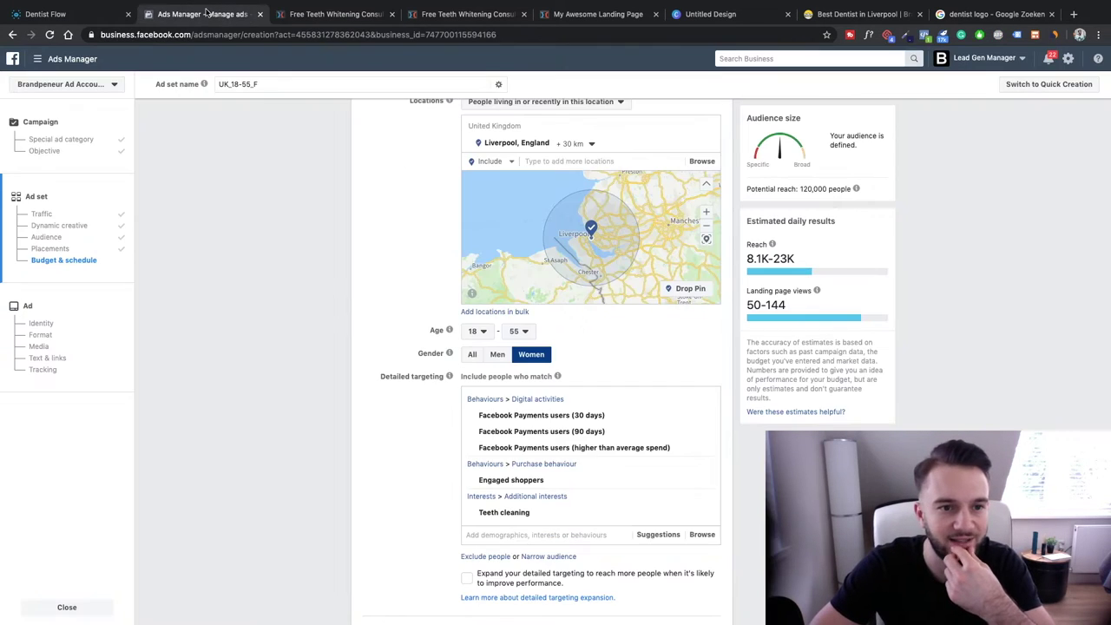
scroll(260, 328, down, 10)
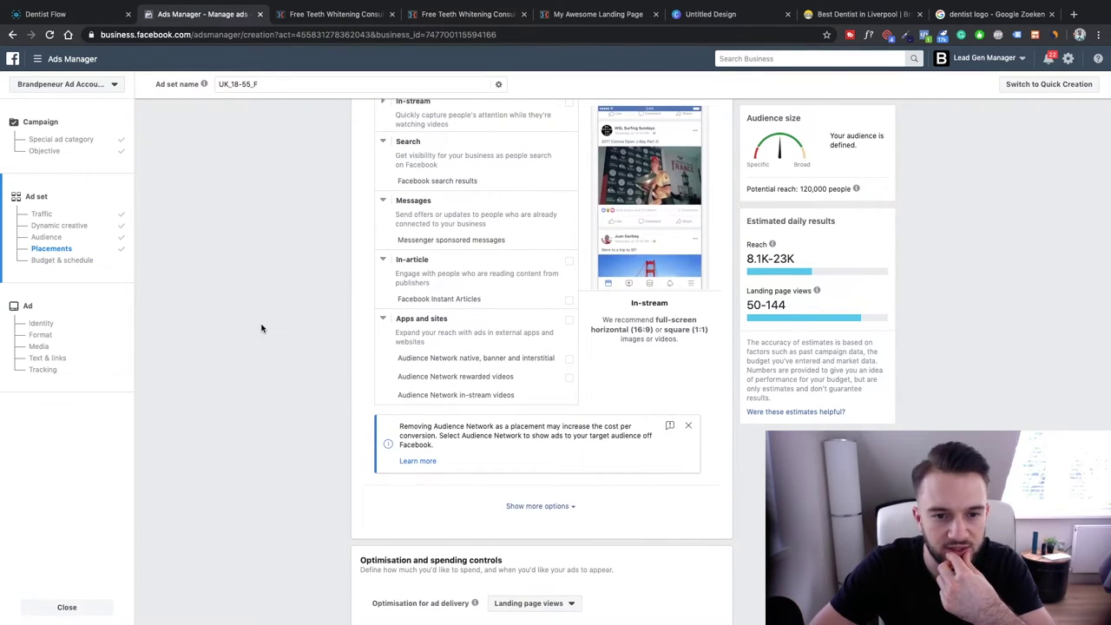
click(703, 606)
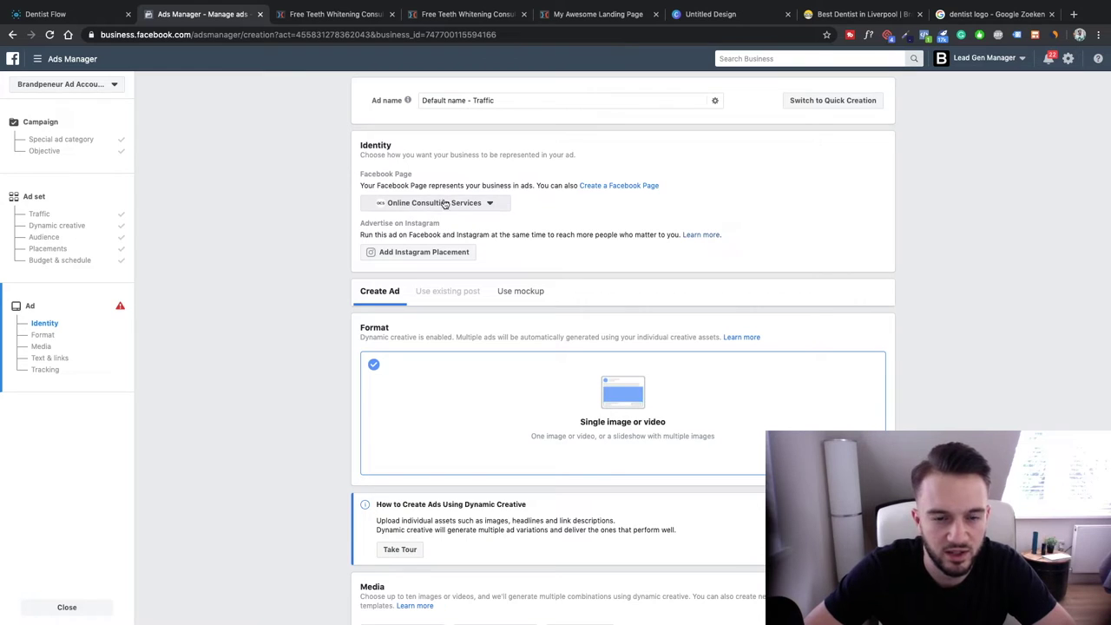
- Name the ad UK-18-55-F-1
scroll(330, 338, down, 3)
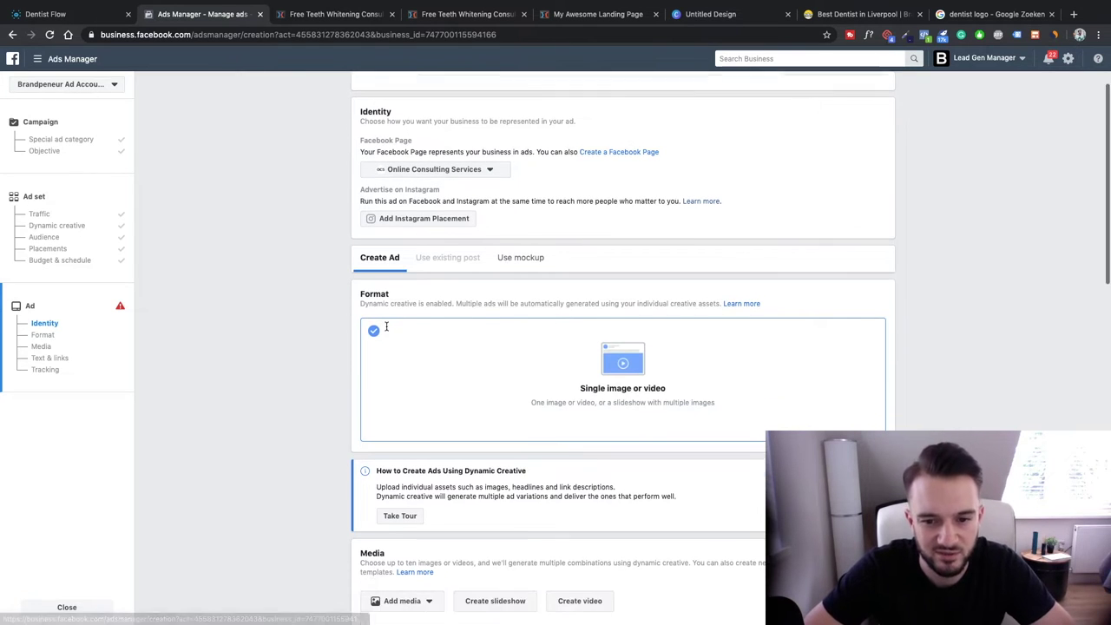
scroll(331, 337, up, 2)
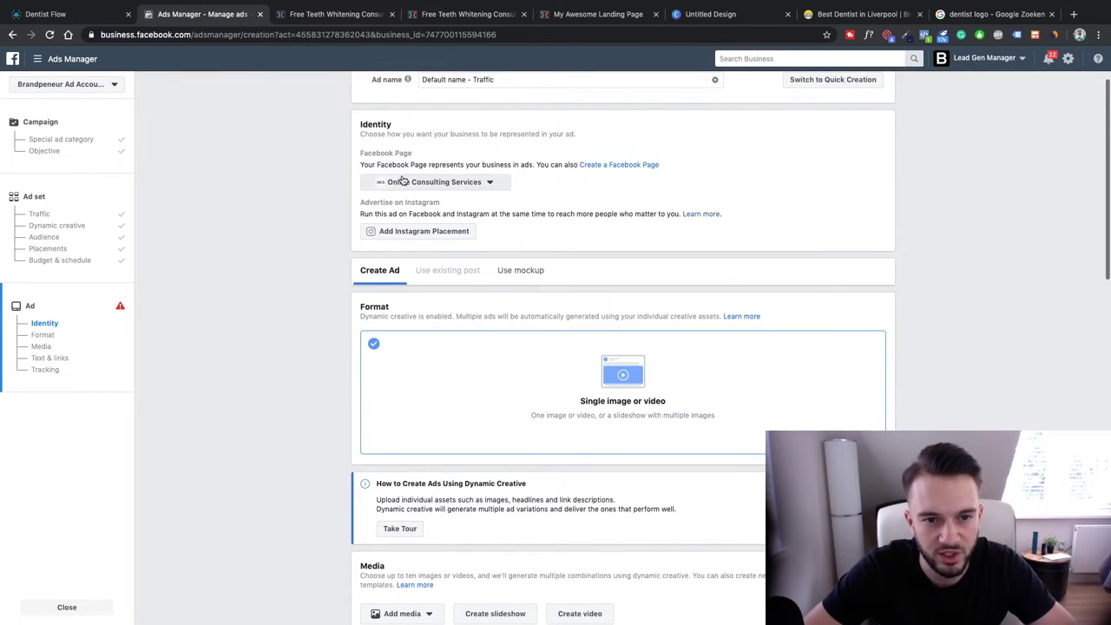
scroll(235, 258, up, 1)
drag(493, 97, 329, 189)
text(D)
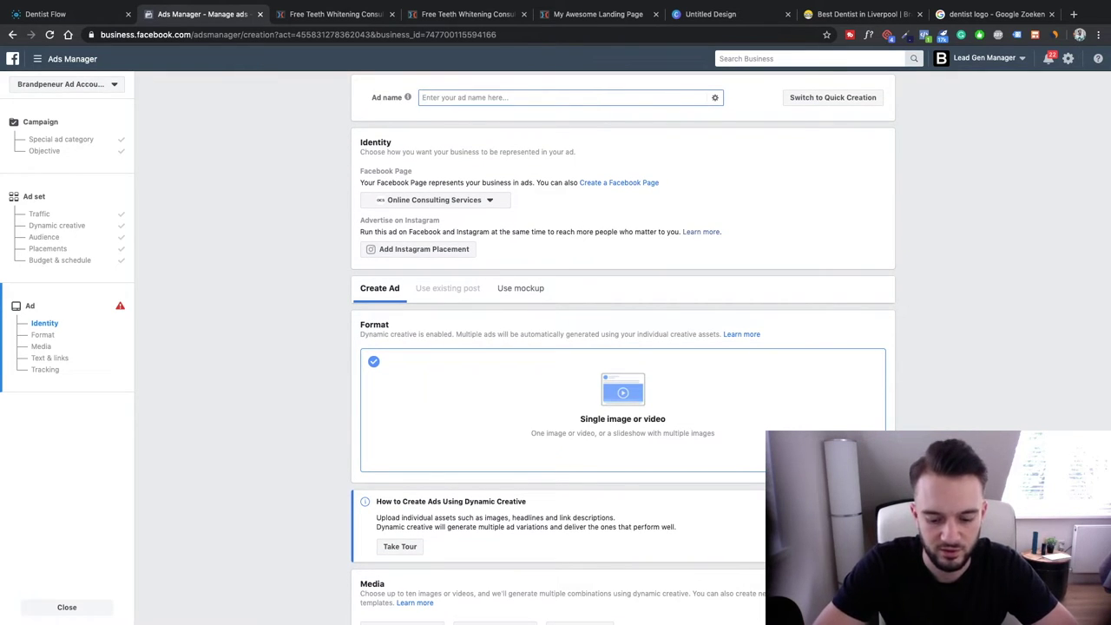
text(K-18-55-F-1)
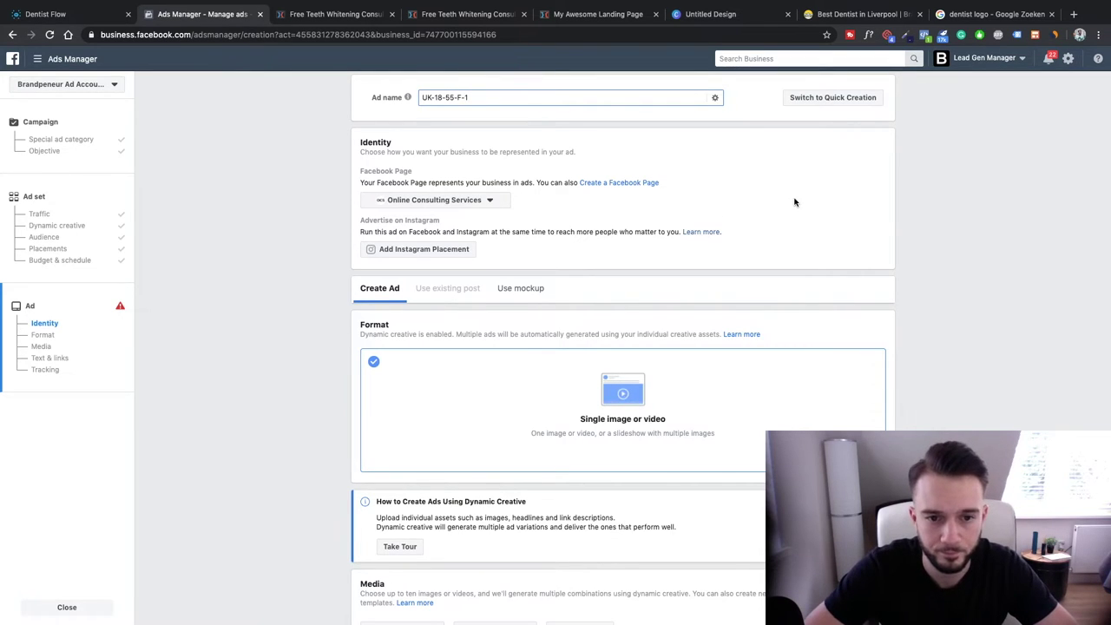
- Switch to Google Images and search for "dentist" pictures
scroll(800, 205, down, 2)
scroll(819, 205, down, 3)
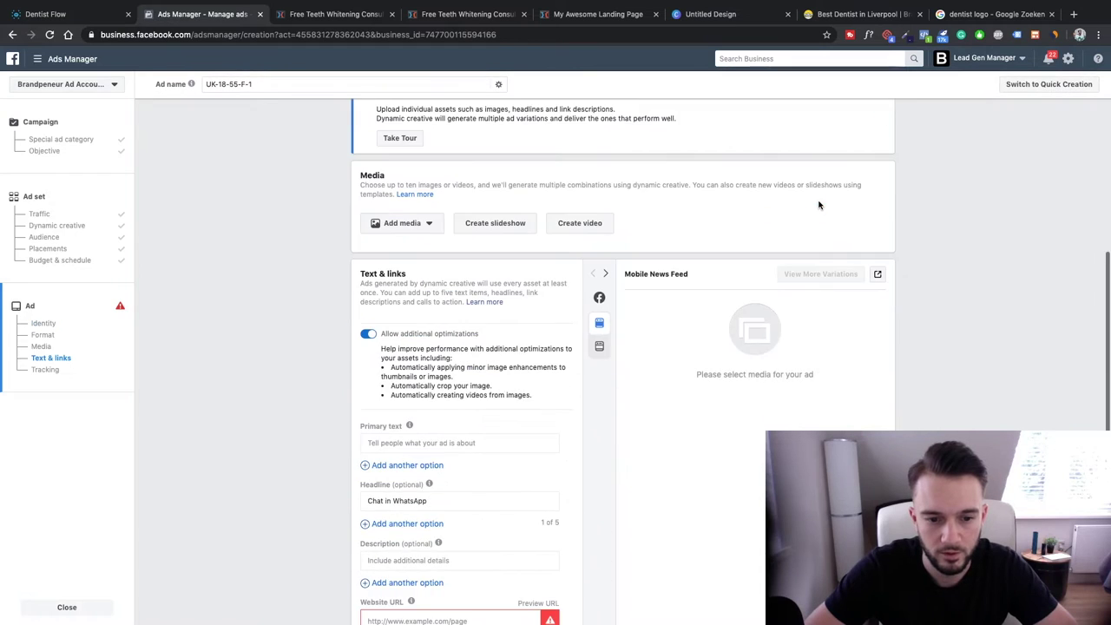
scroll(819, 205, up, 4)
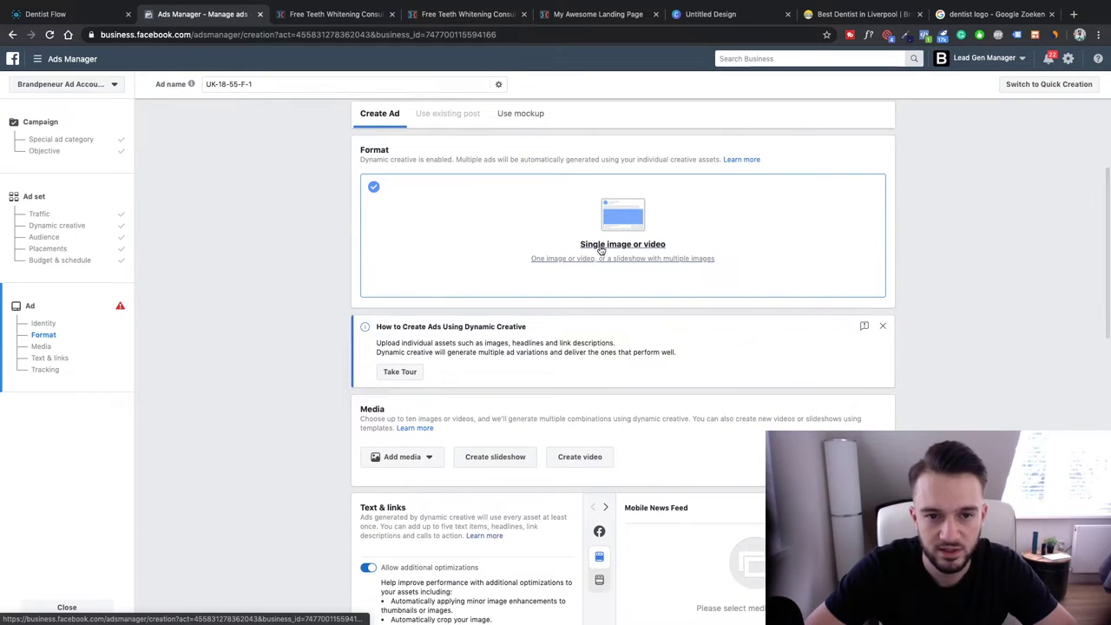
scroll(651, 246, down, 2)
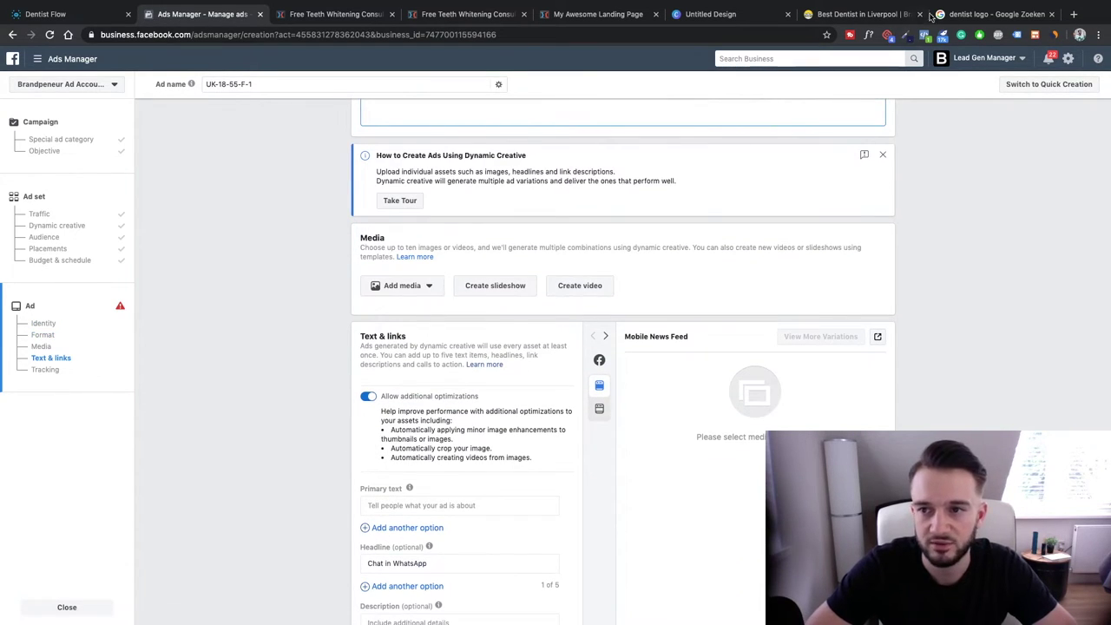
click(953, 12)
triple_click(130, 62)
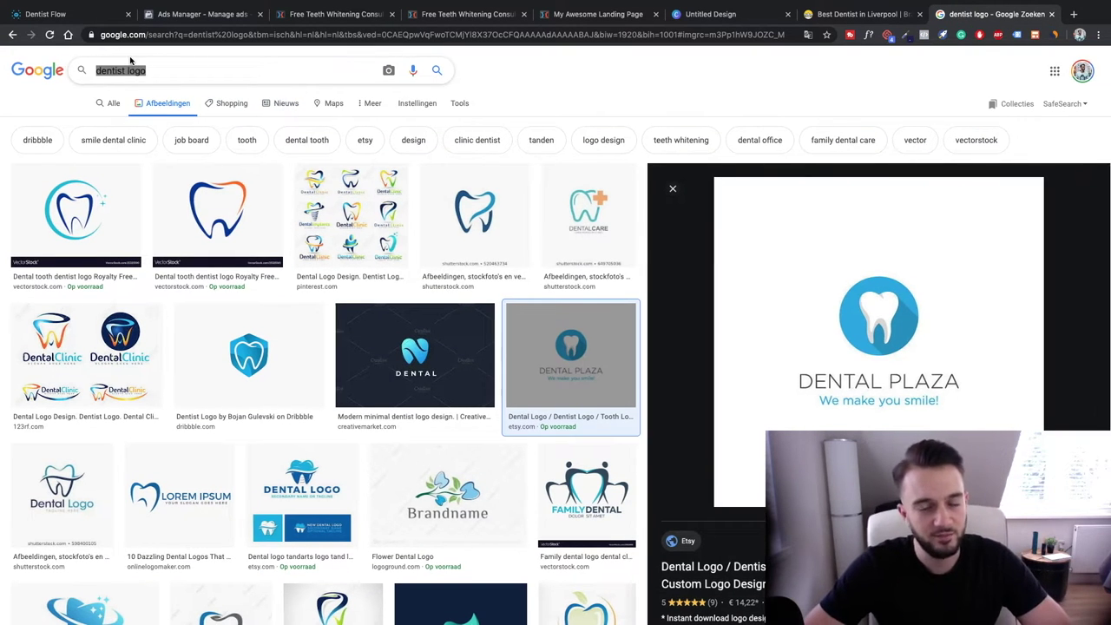
scroll(130, 61, down, 1)
scroll(131, 62, down, 1)
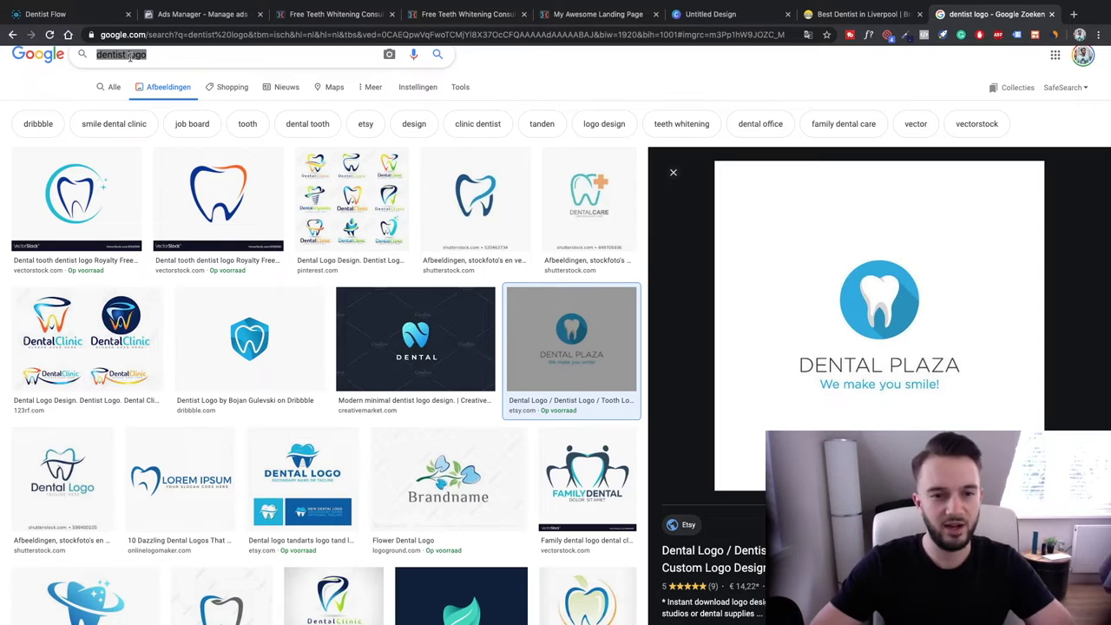
text(dentist)
key(Return)
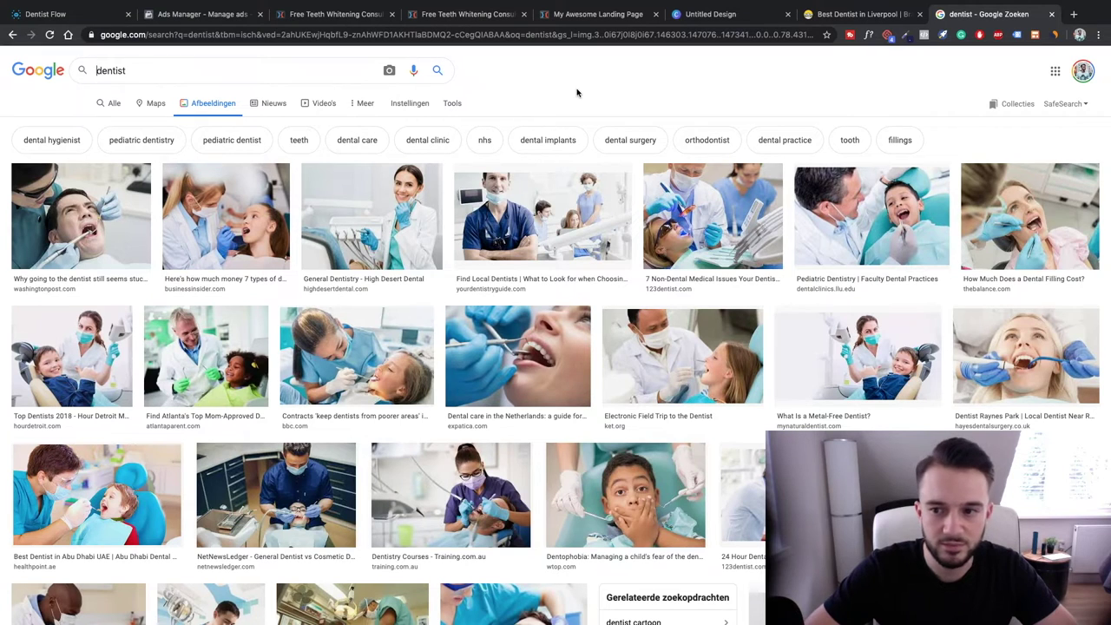
- Open the Dental Lavelle patient photo and the Hayes Dental Nunhead patient photo from the dentist results in new tabs
scroll(537, 157, down, 4)
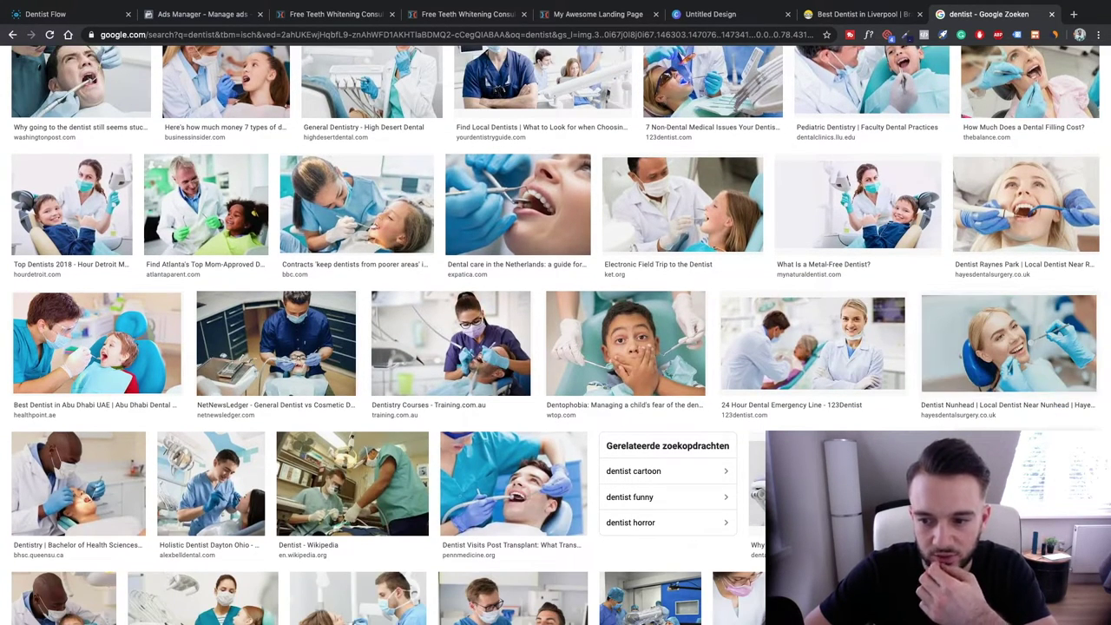
right_click(985, 407)
click(898, 412)
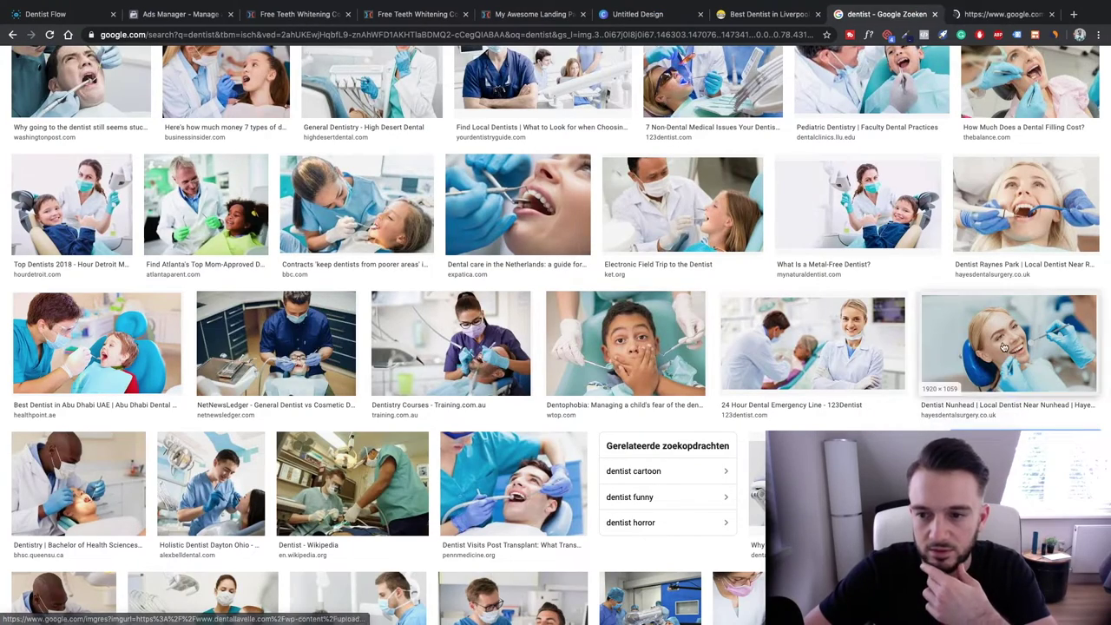
right_click(977, 346)
click(975, 347)
- Open the SiO photo of the smiling patient in the dentist's chair in a new tab
scroll(946, 365, down, 9)
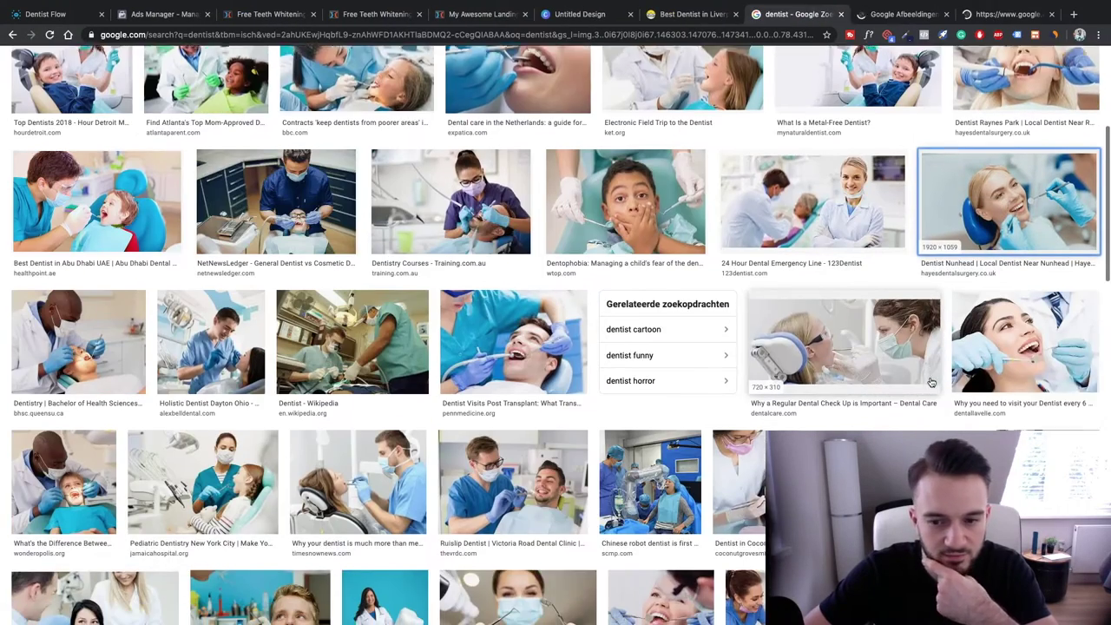
scroll(931, 381, down, 2)
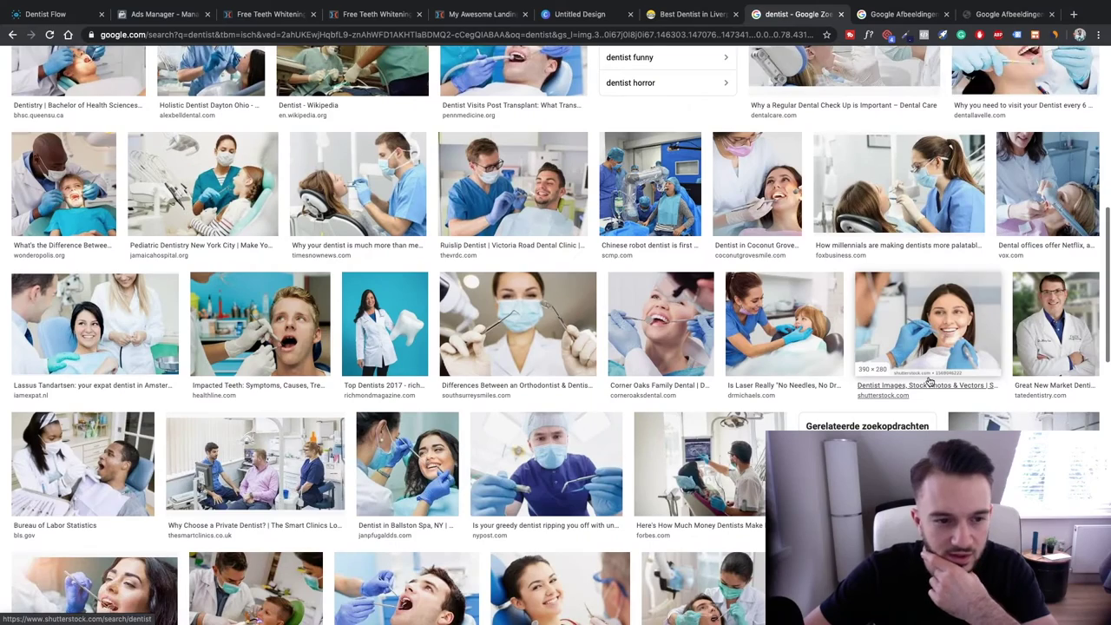
scroll(928, 378, down, 1)
scroll(929, 376, down, 4)
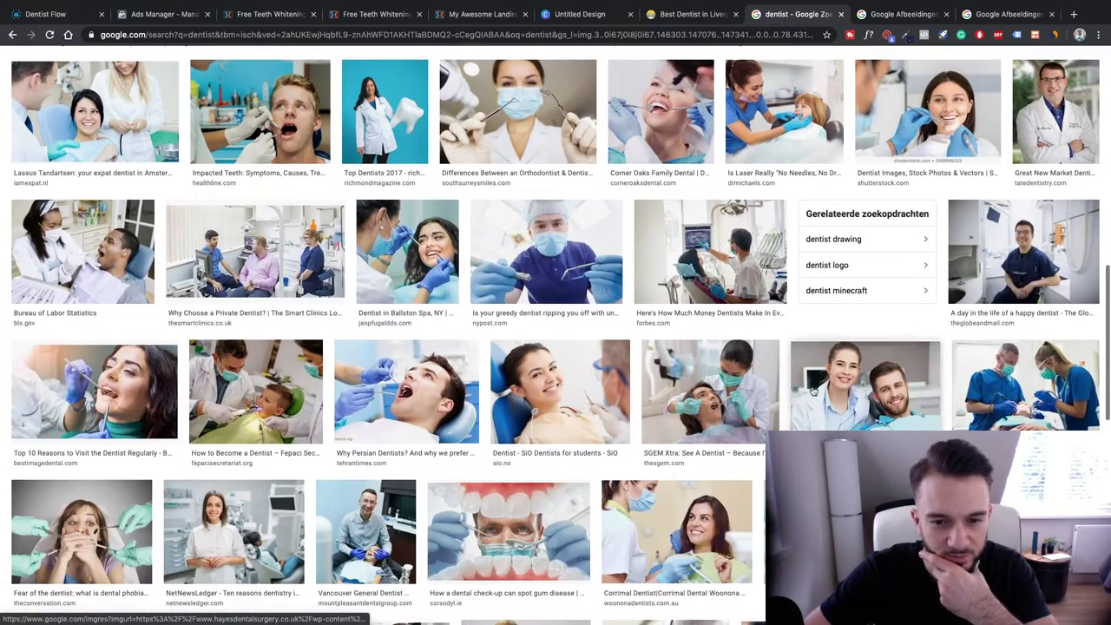
right_click(575, 374)
click(577, 376)
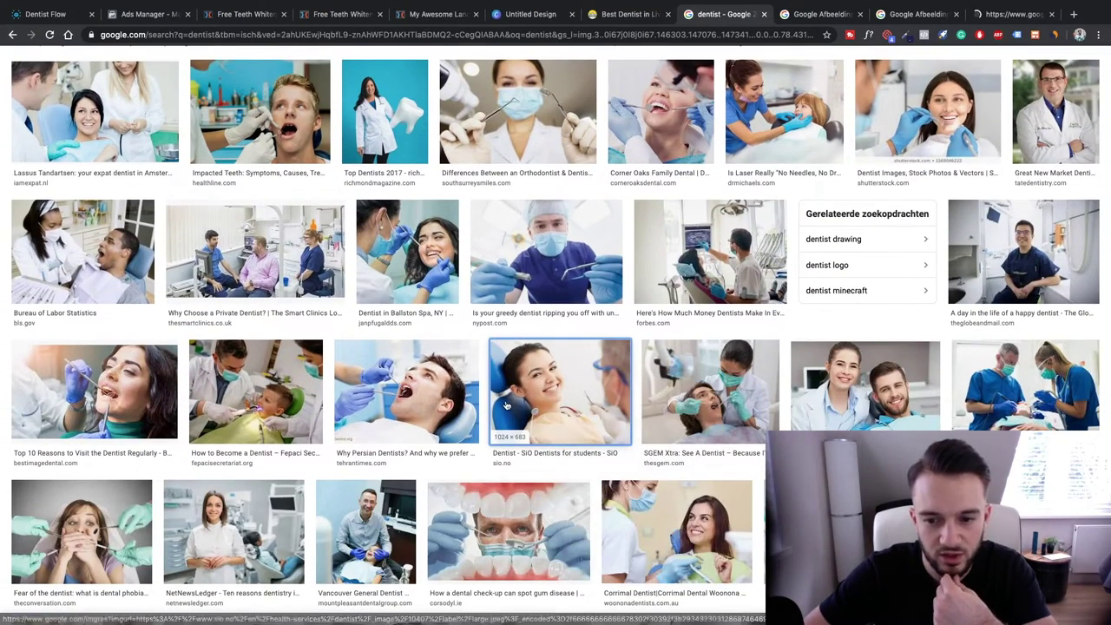
- Browse the remaining dentist photos and search the images for "white smile"
scroll(506, 405, down, 6)
scroll(506, 405, down, 9)
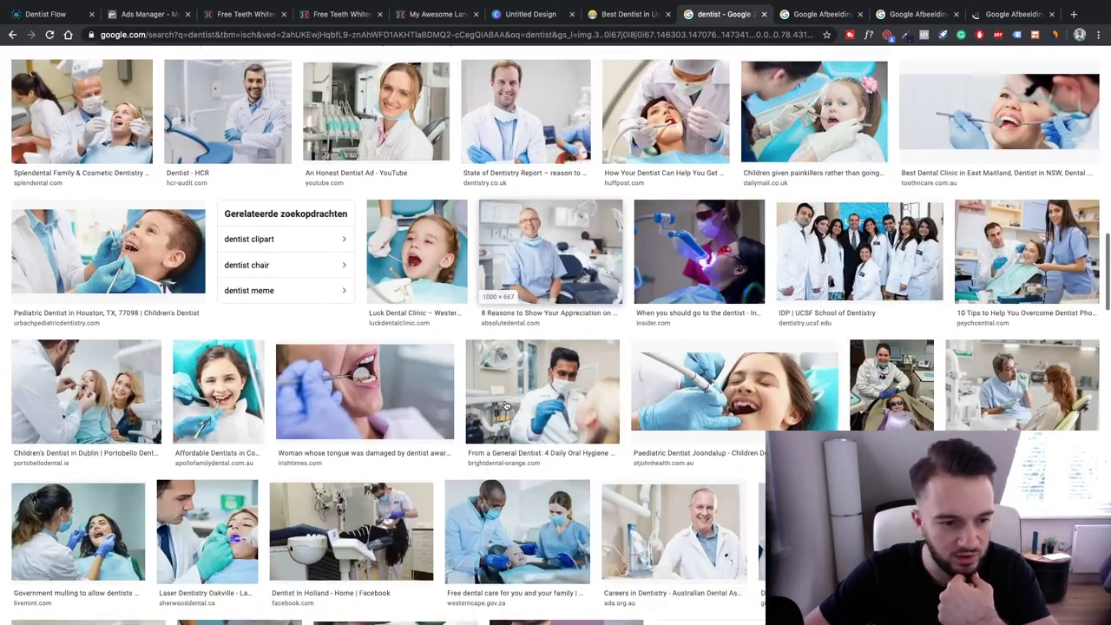
scroll(506, 405, up, 20)
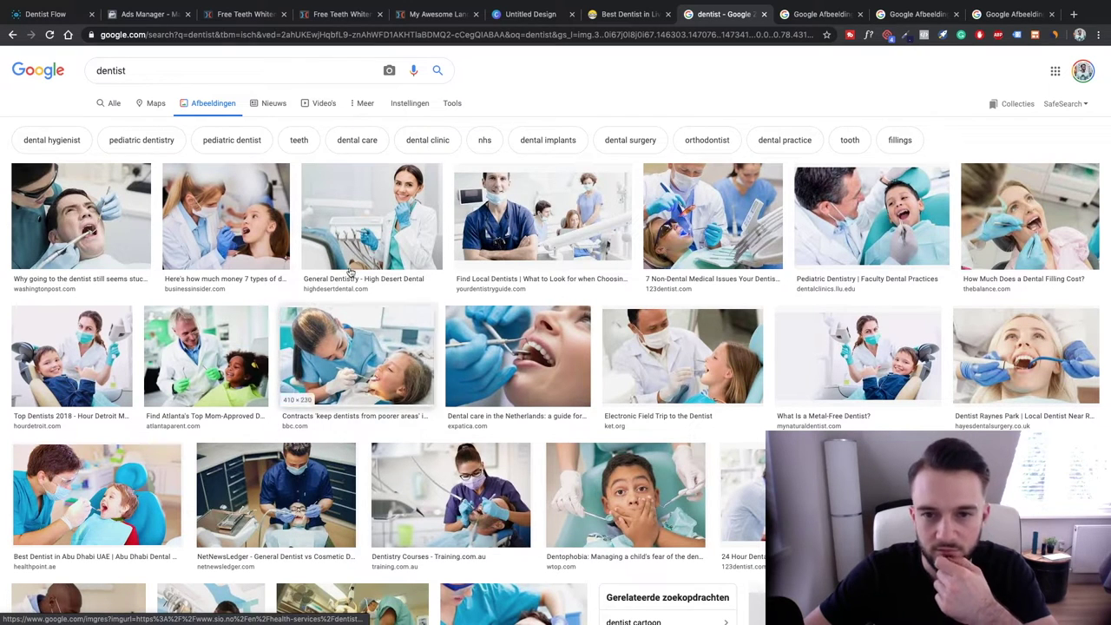
double_click(110, 70)
text(white smile)
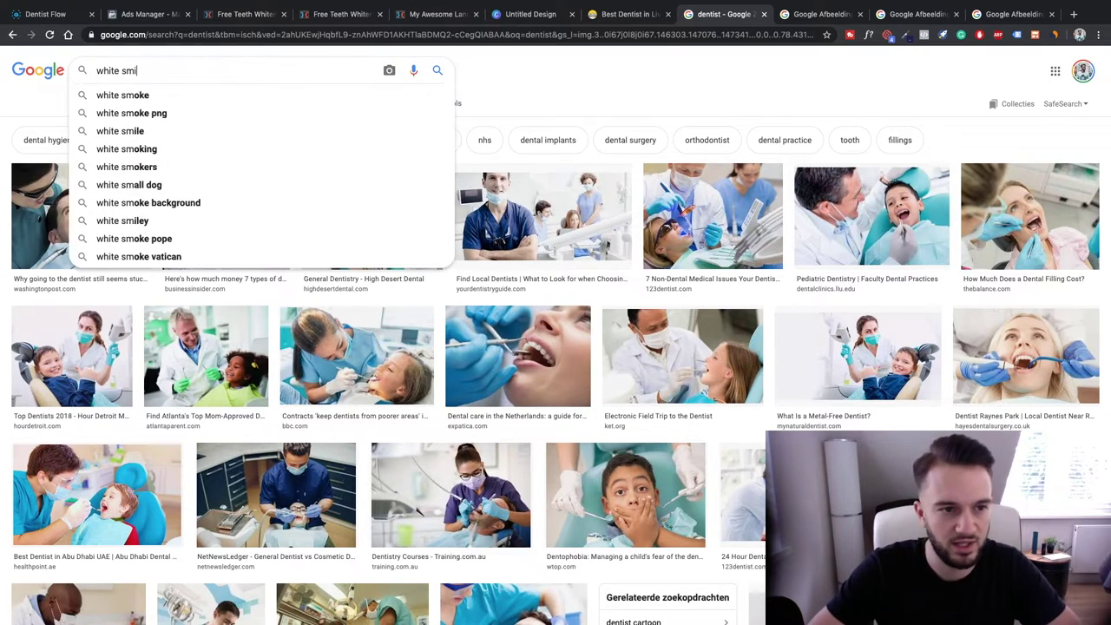
key(Return)
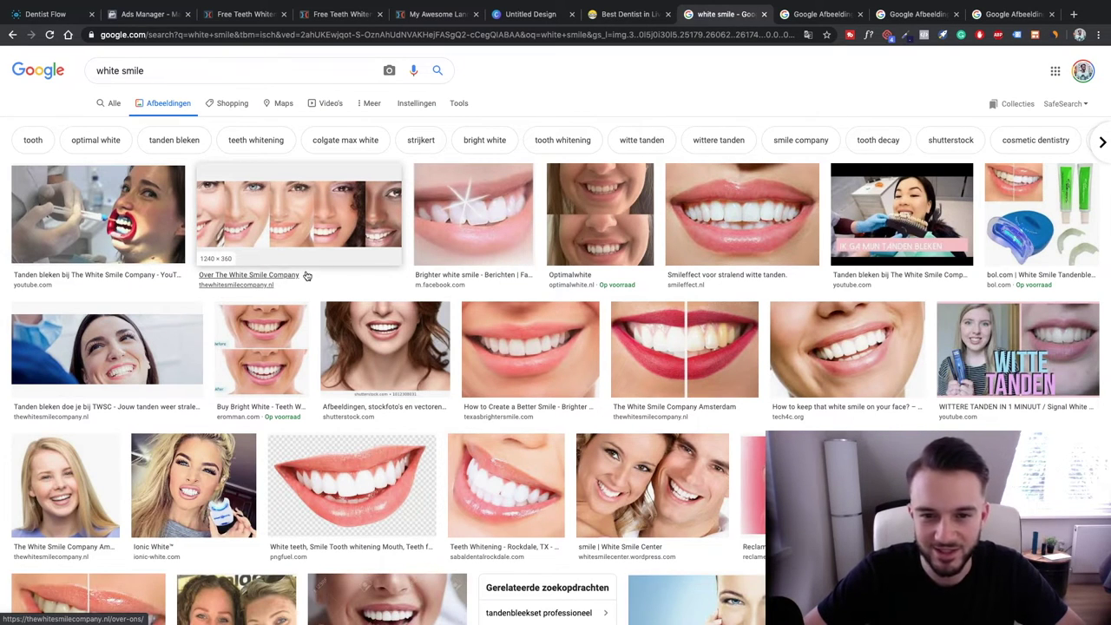
scroll(305, 275, down, 2)
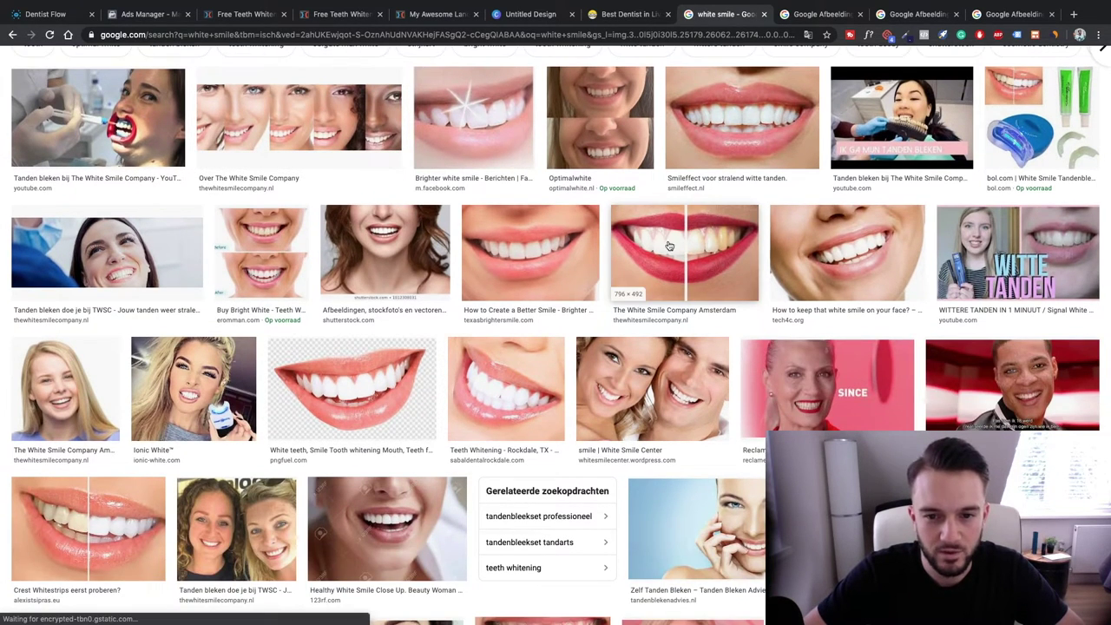
scroll(661, 250, up, 2)
- Search the images for "before after white teeth"
triple_click(121, 70)
text(before after white t)
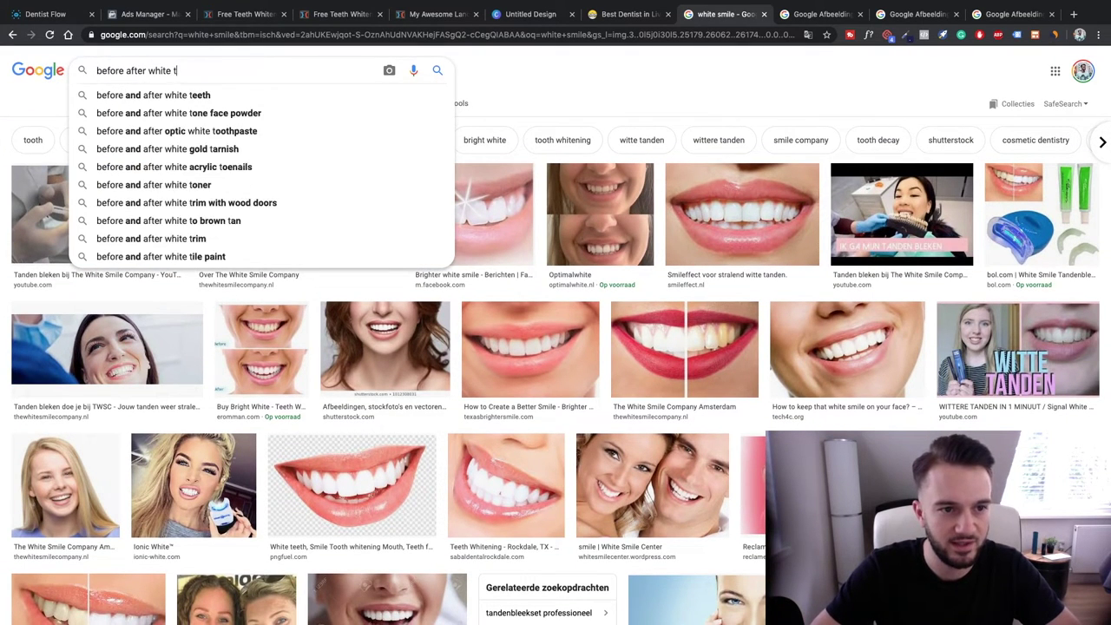
text(eeth)
key(Return)
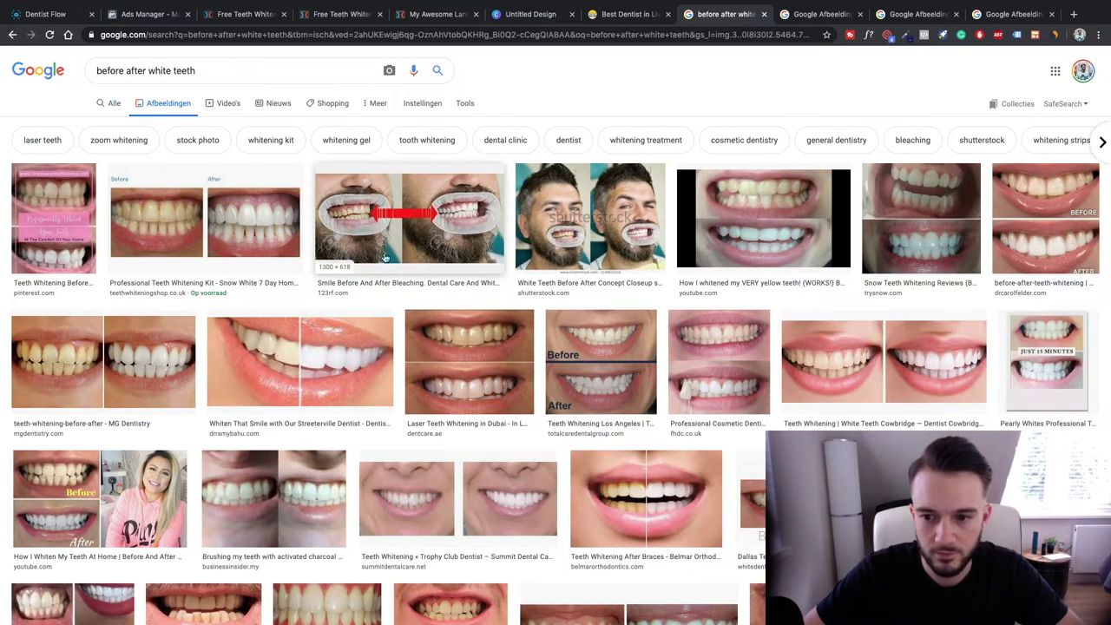
- Open the Circle Drive Dental and Belmar Orthodontics before-and-after teeth images in new tabs
right_click(314, 344)
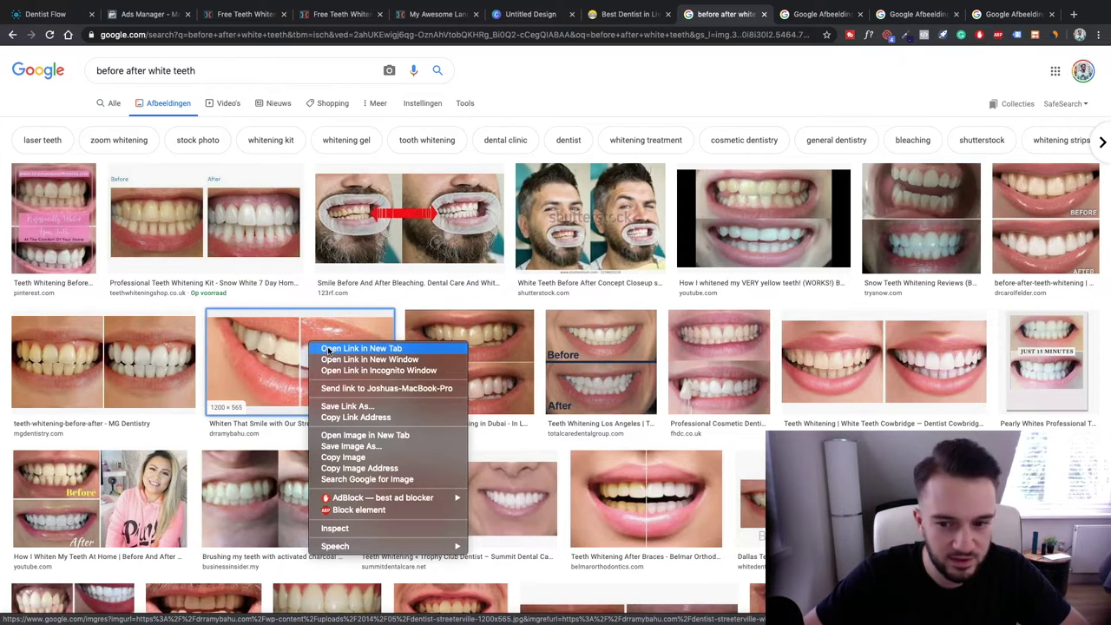
click(310, 336)
scroll(310, 337, down, 3)
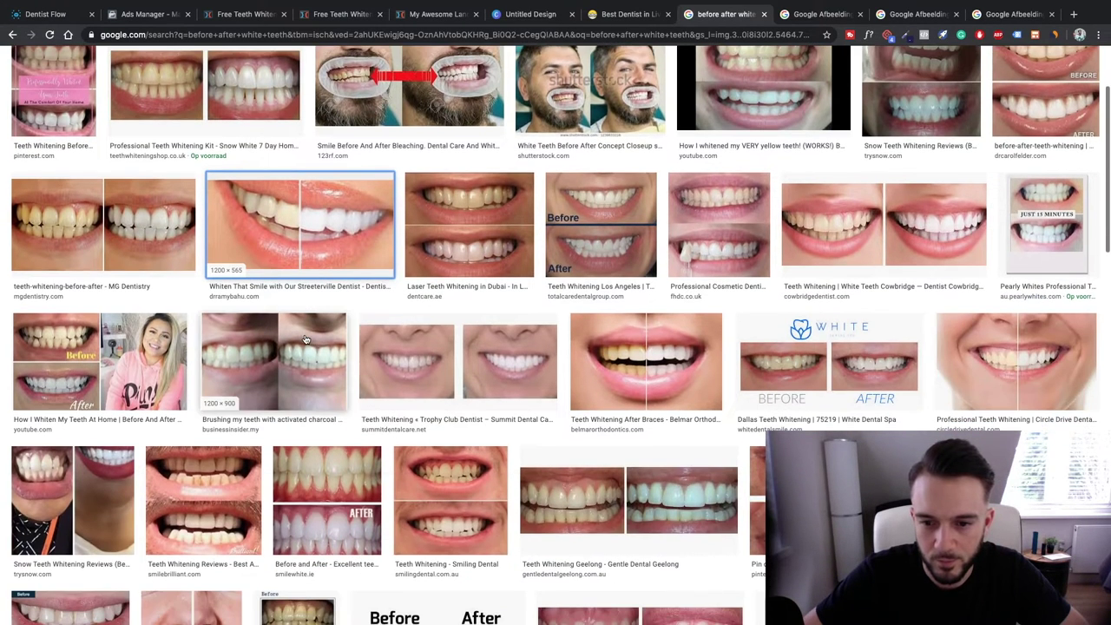
right_click(1033, 337)
click(1003, 342)
right_click(665, 350)
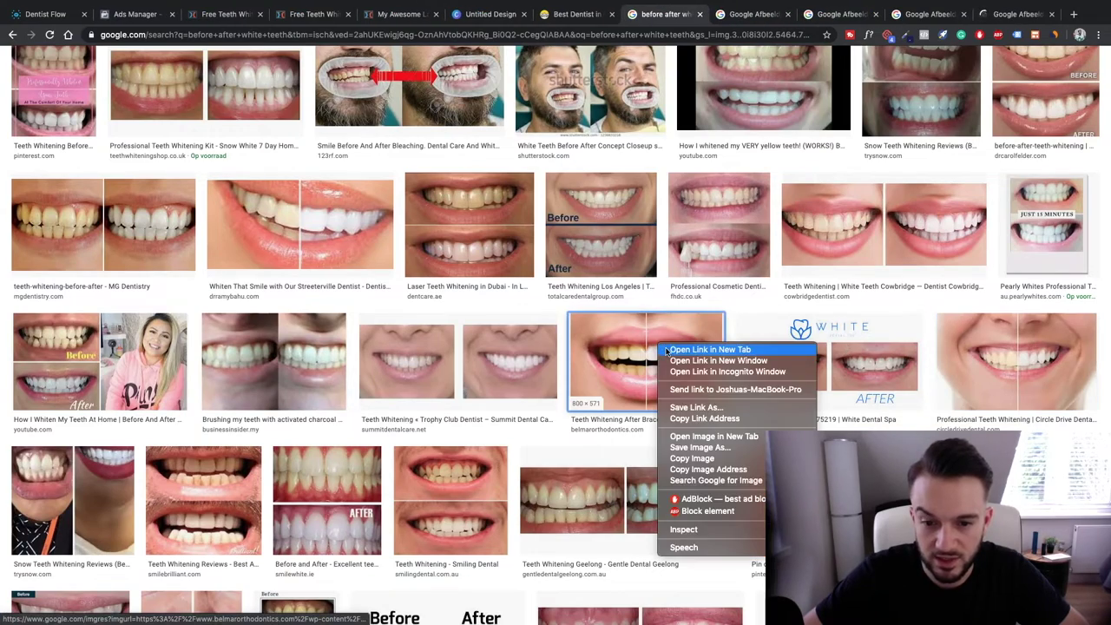
click(665, 349)
- Open the Sparkle Dental before-and-after teeth image in a new tab and browse the remaining whitening results
scroll(664, 352, down, 3)
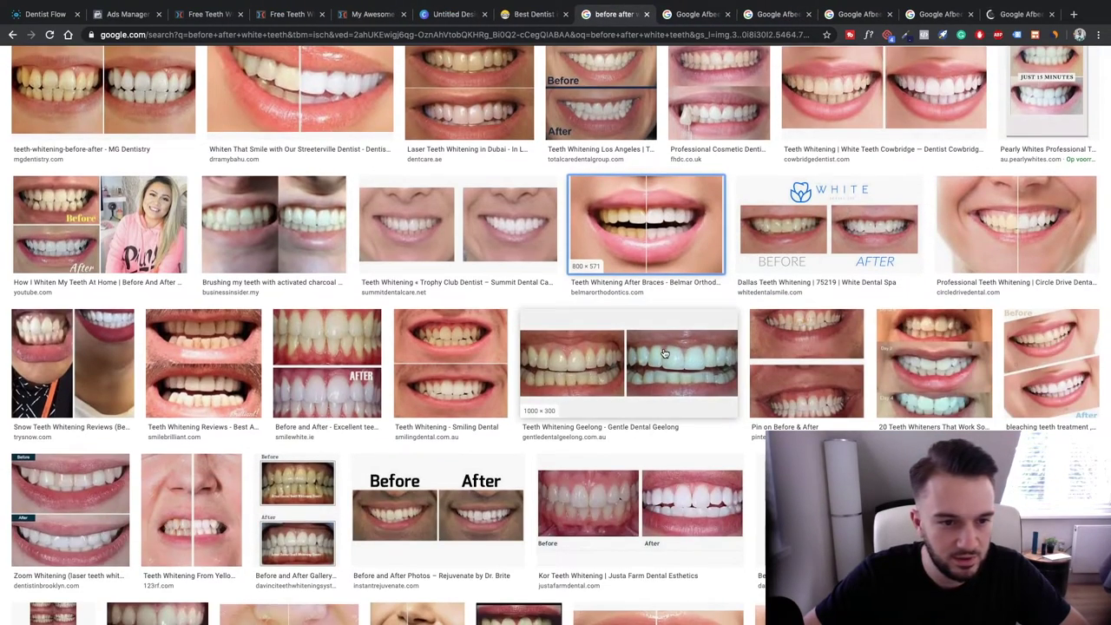
scroll(664, 352, down, 10)
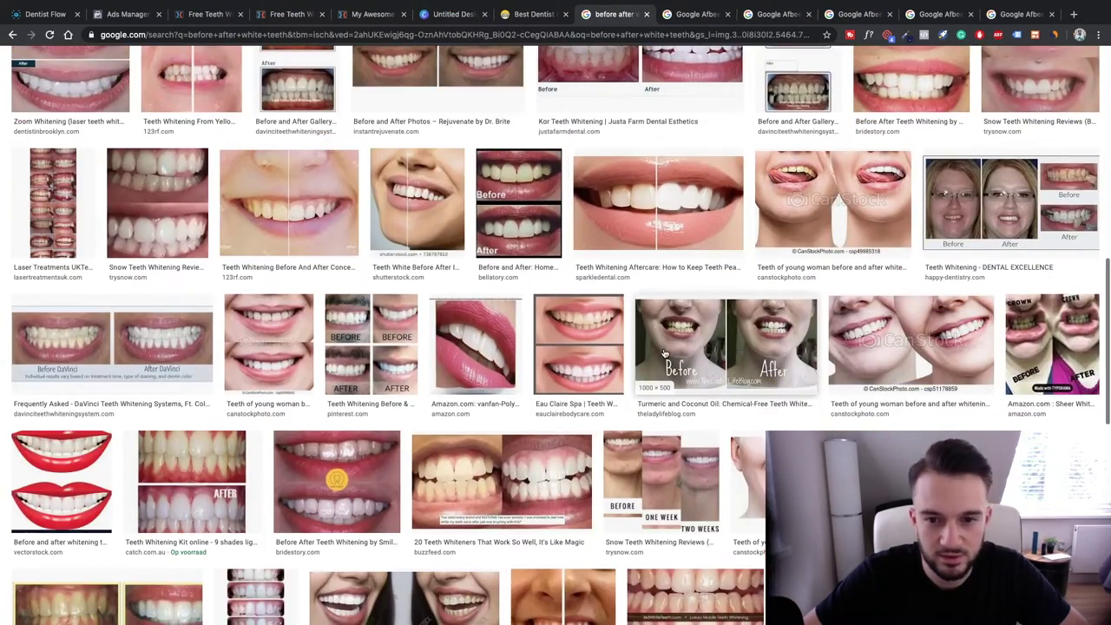
right_click(674, 183)
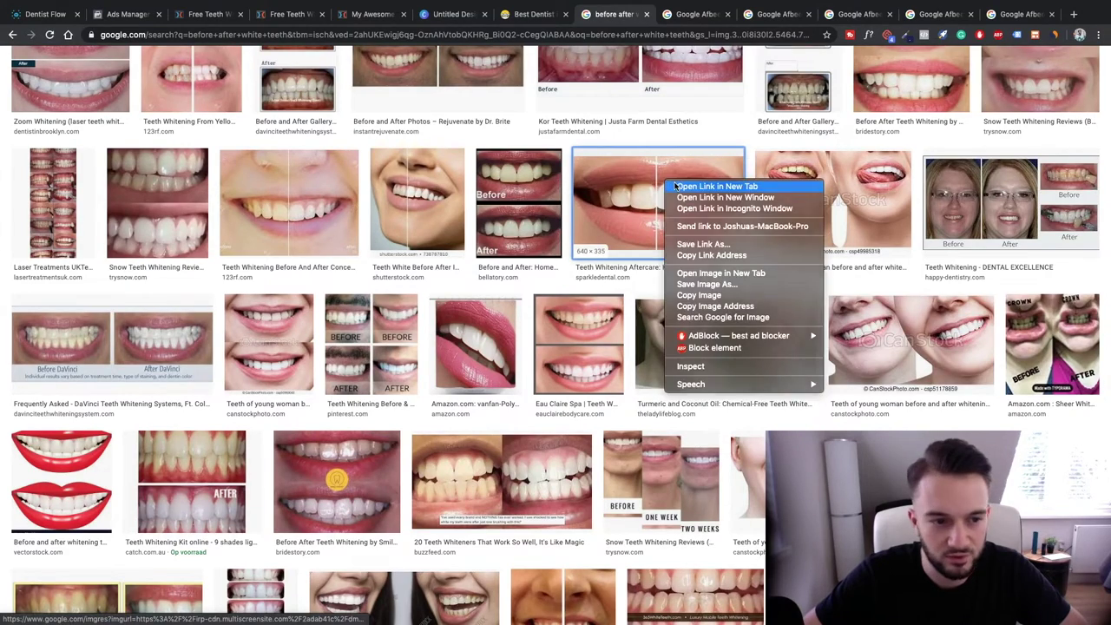
click(674, 186)
scroll(675, 186, down, 5)
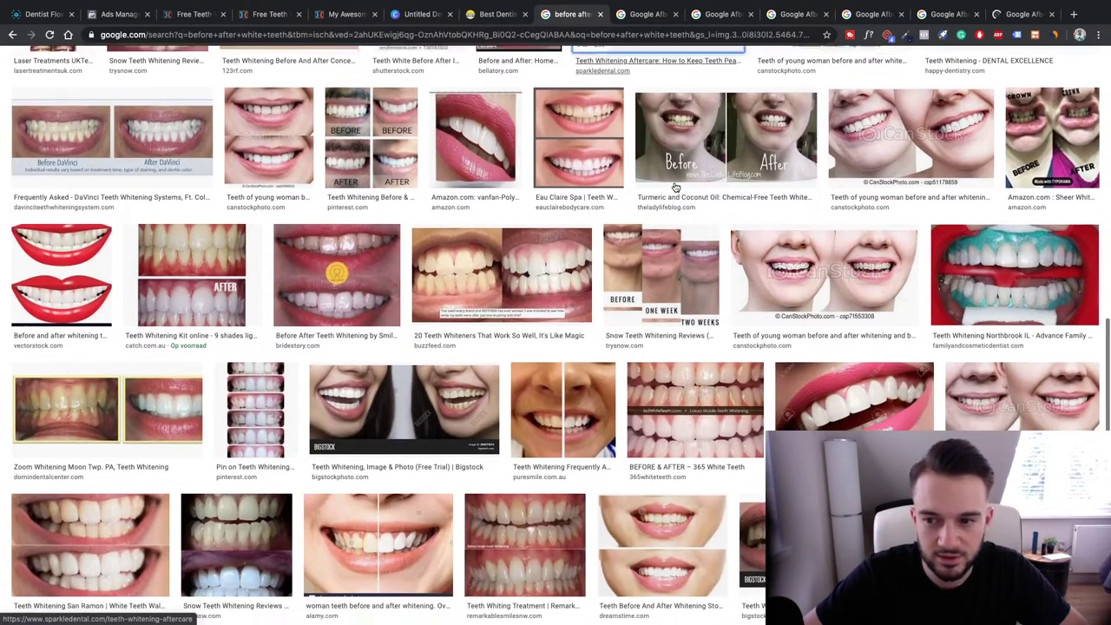
scroll(676, 187, down, 8)
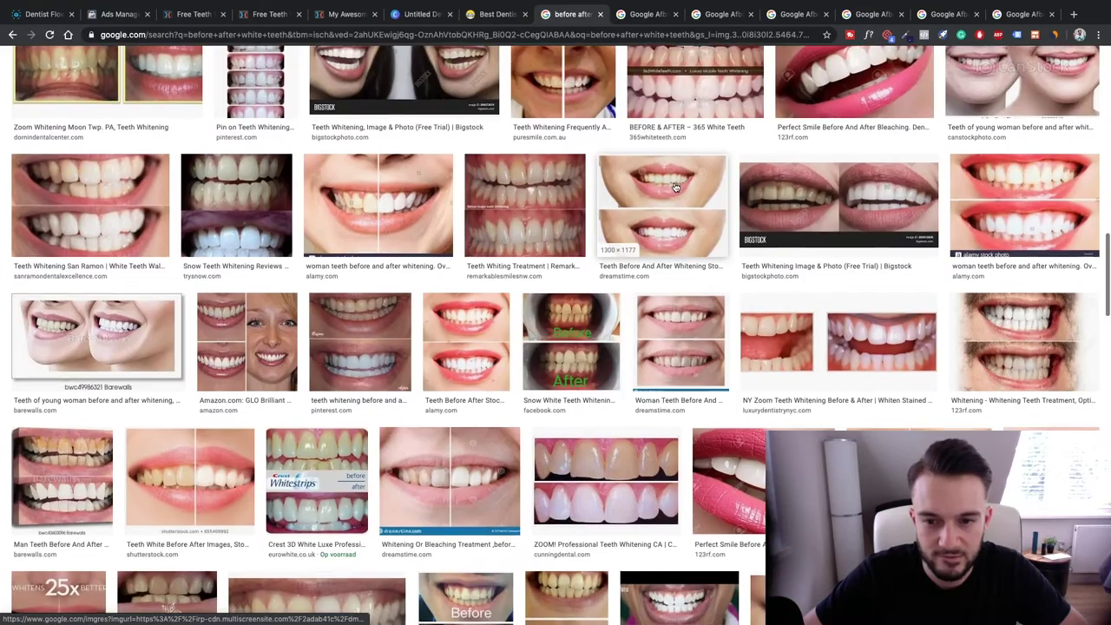
scroll(675, 186, up, 15)
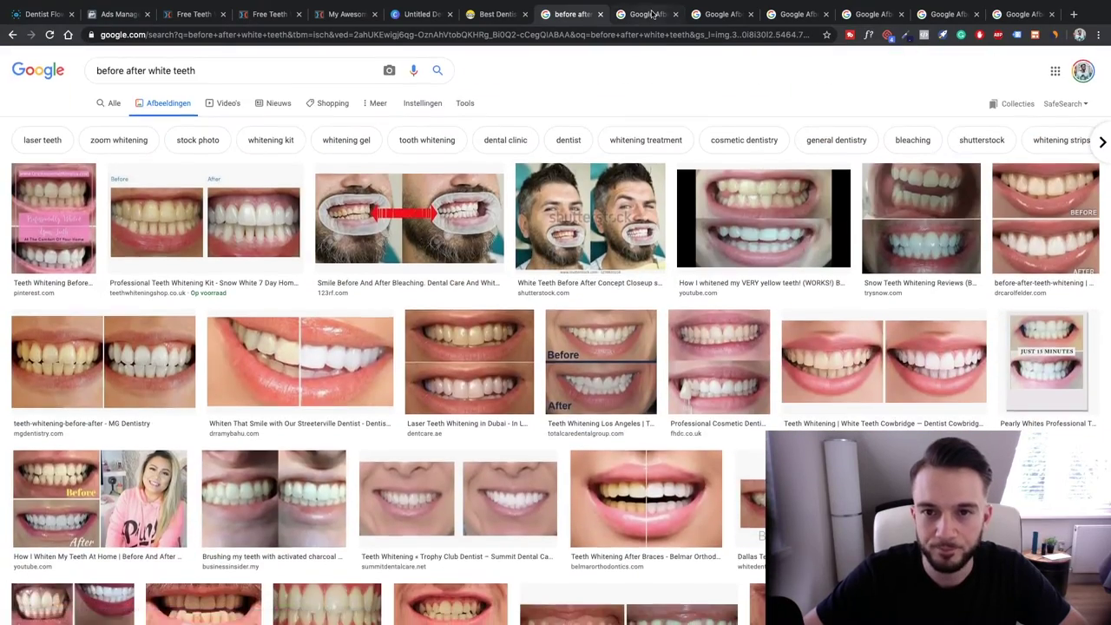
- Dismiss the Dental Lavelle photo and save the Hayes Dental Nunhead photo to the Desktop as the JPEG Dentist-In-Nunhead
click(652, 13)
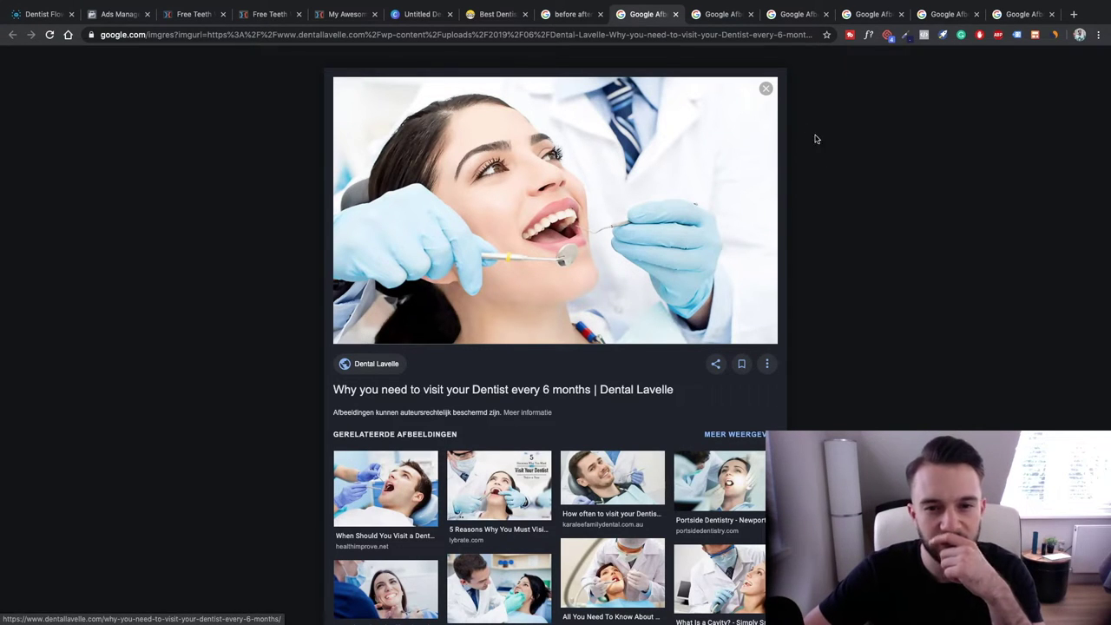
click(769, 91)
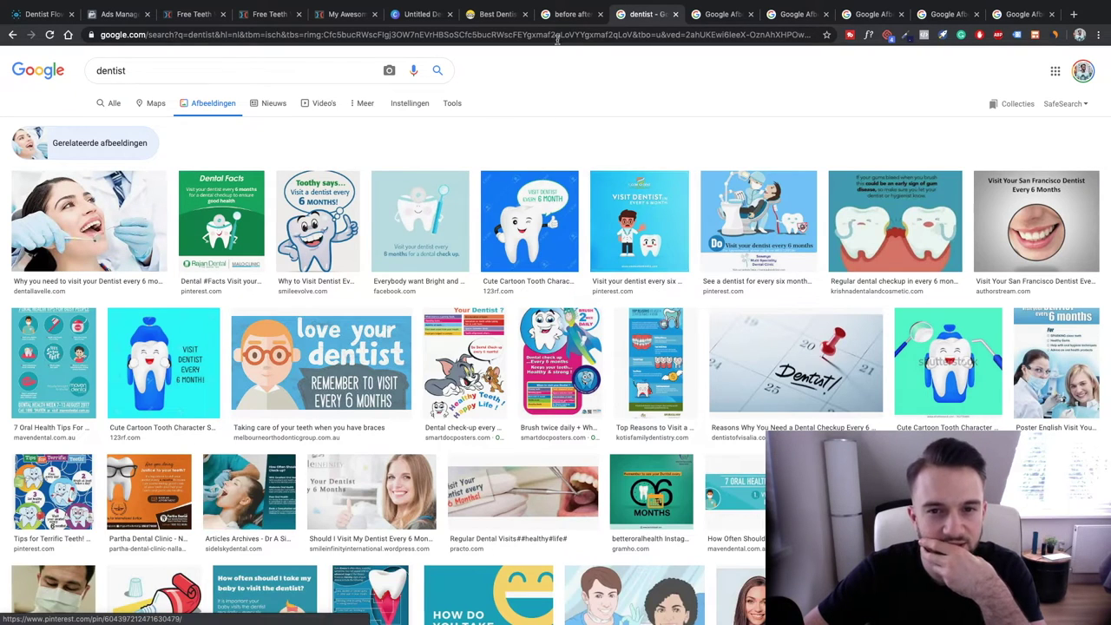
click(707, 20)
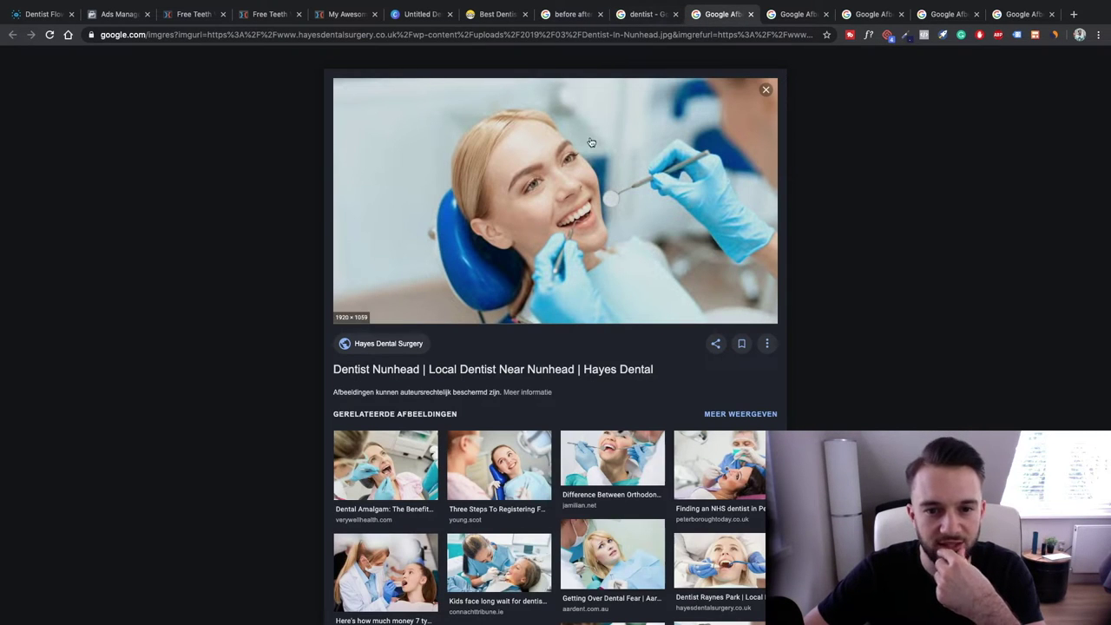
right_click(591, 137)
click(637, 239)
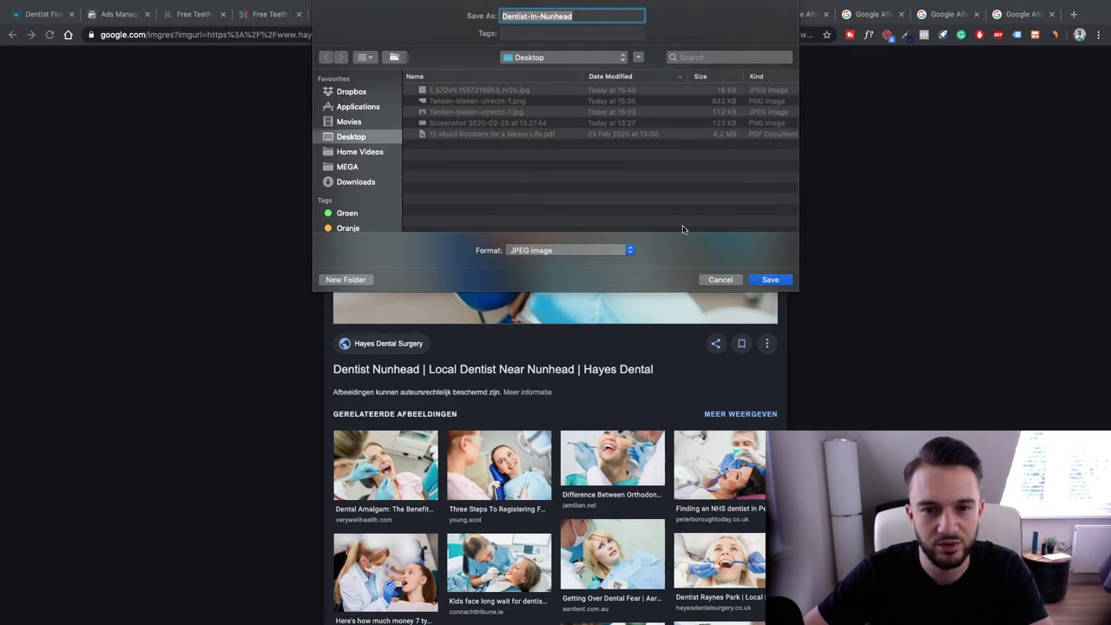
key(Return)
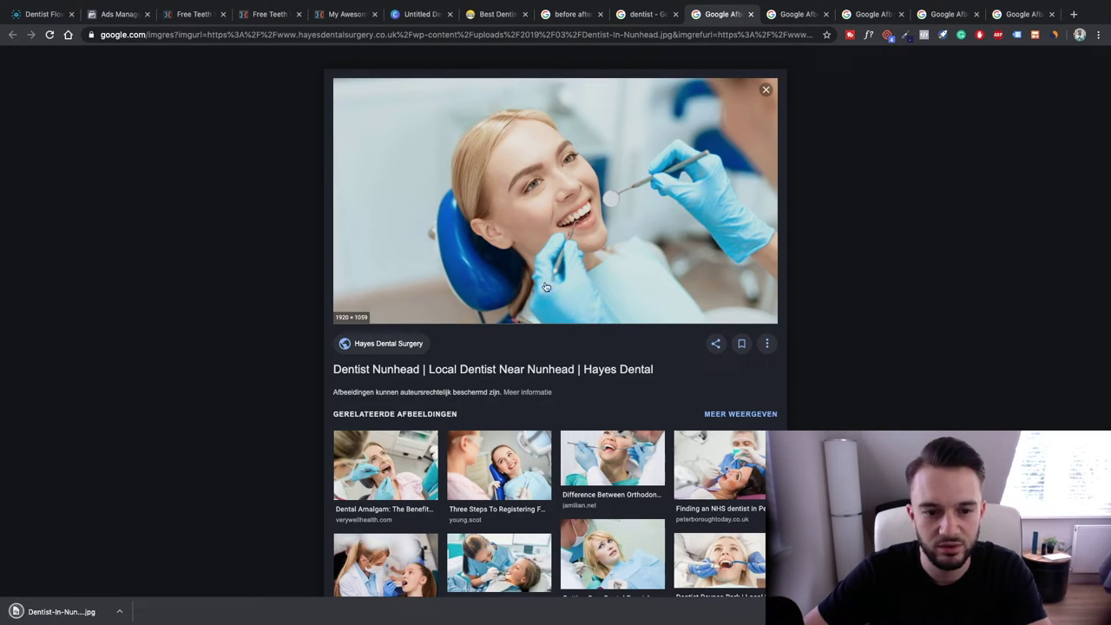
click(766, 91)
- Save the opened SiO photo of the smiling patient with its suggested file name
click(791, 13)
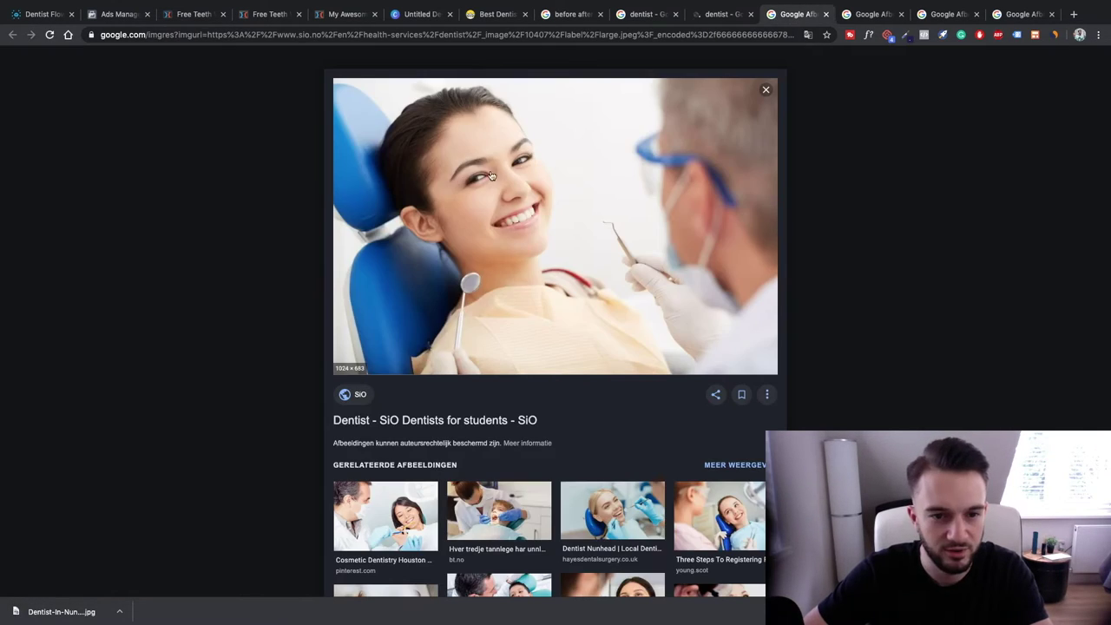
right_click(498, 175)
click(543, 274)
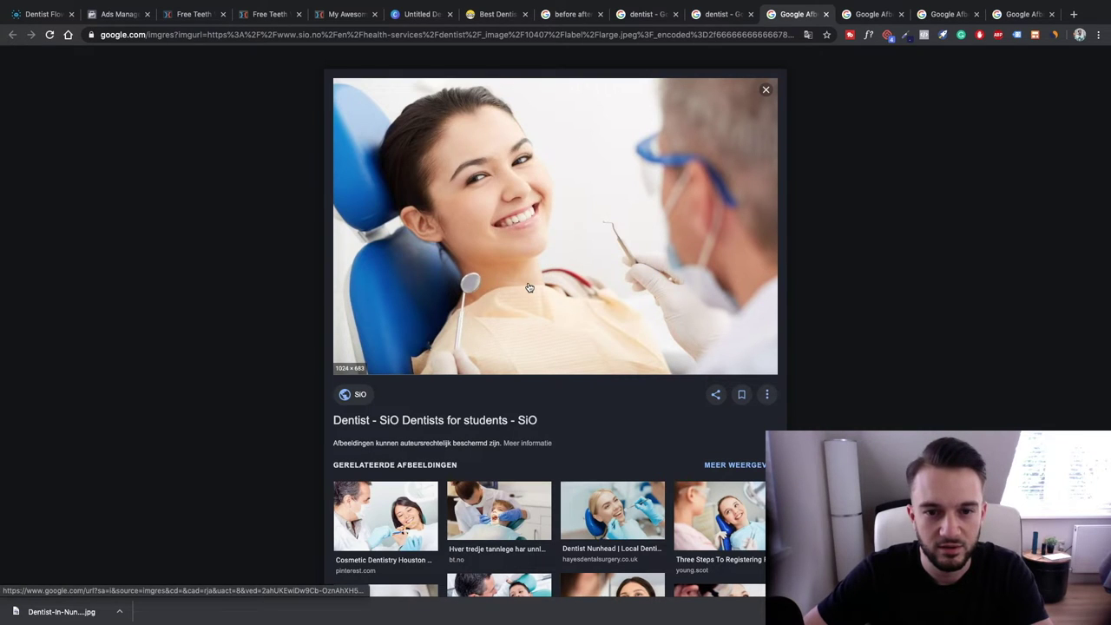
key(Return)
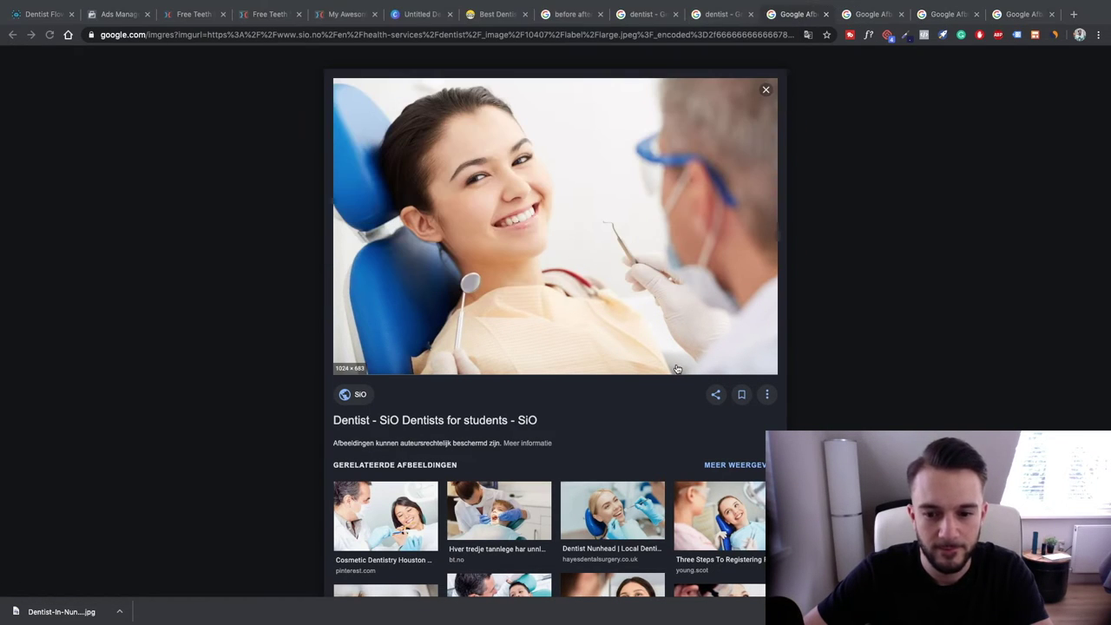
- Save the Circle Drive Dental before-and-after whitening image to the Desktop as a JPEG
click(863, 11)
right_click(522, 128)
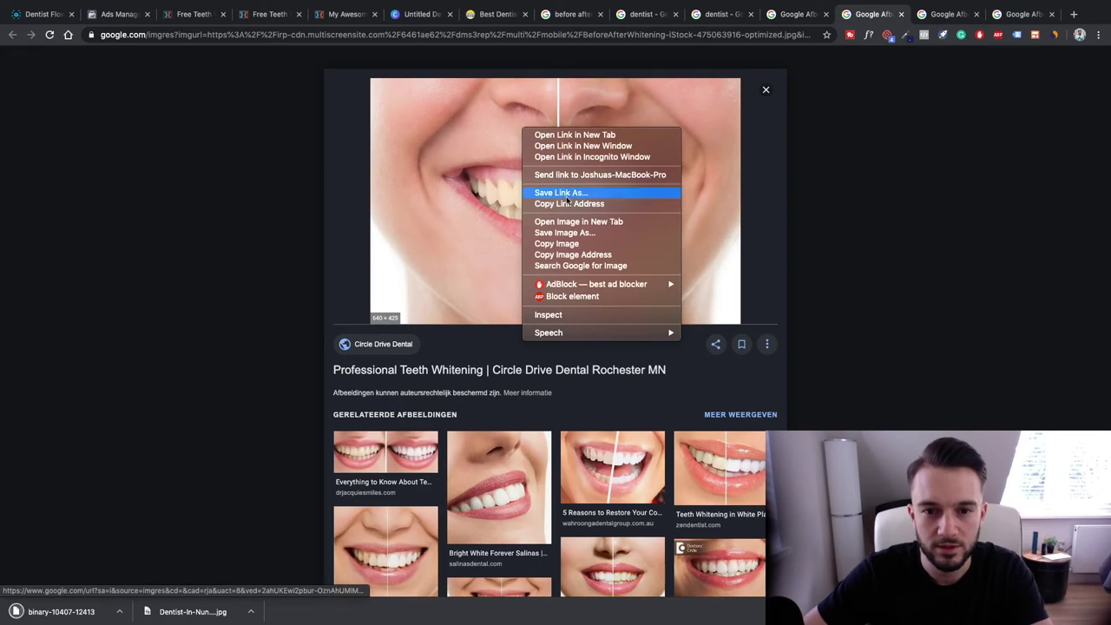
click(572, 232)
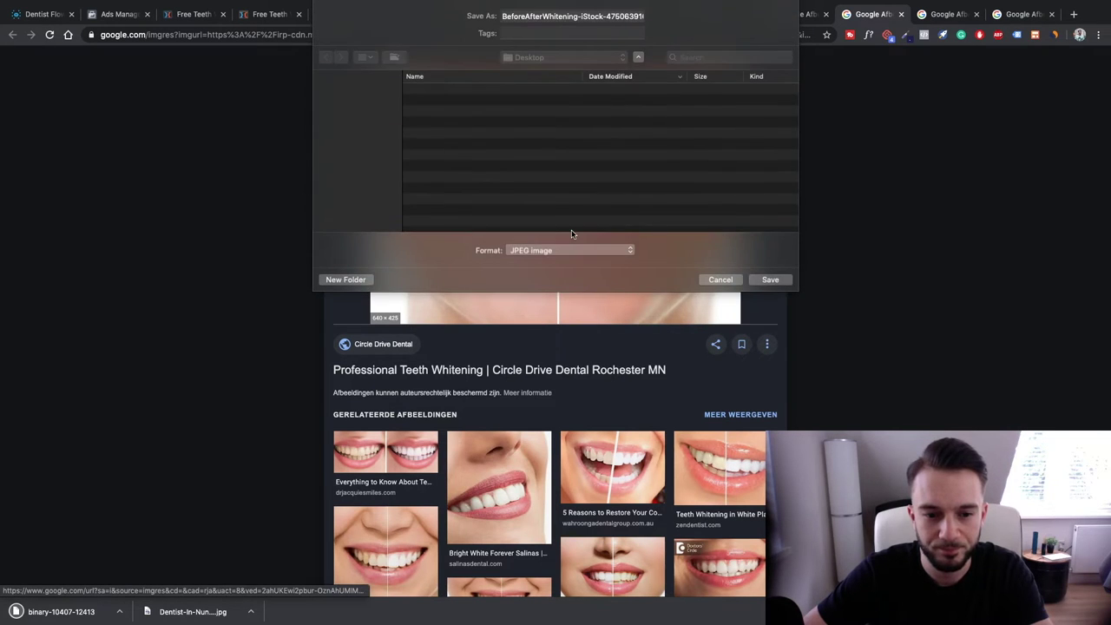
key(Return)
scroll(563, 263, down, 5)
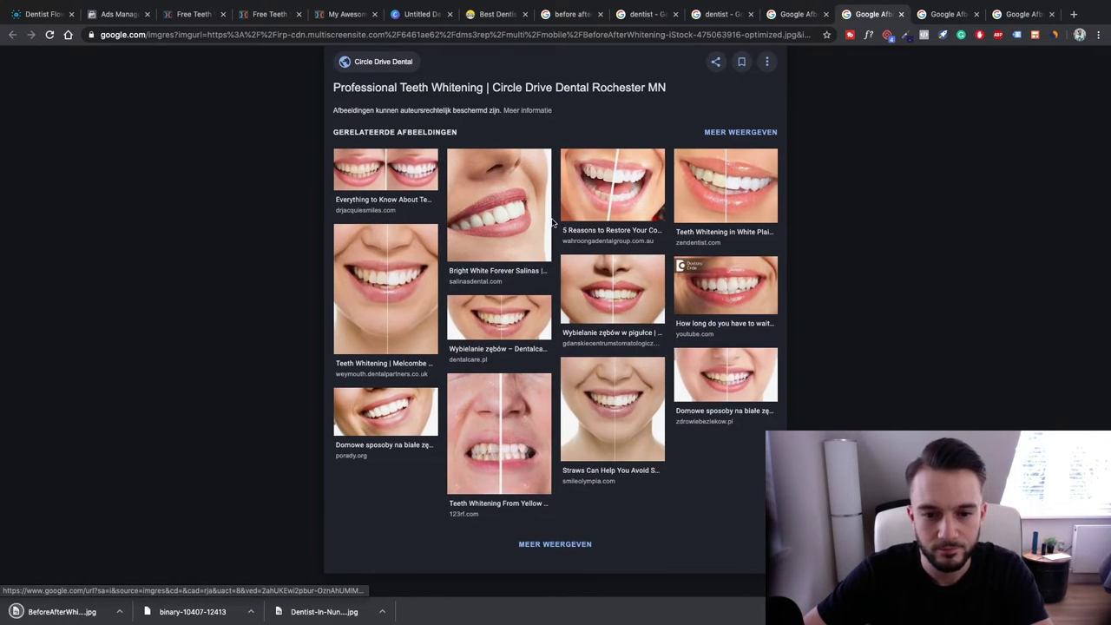
scroll(548, 288, up, 5)
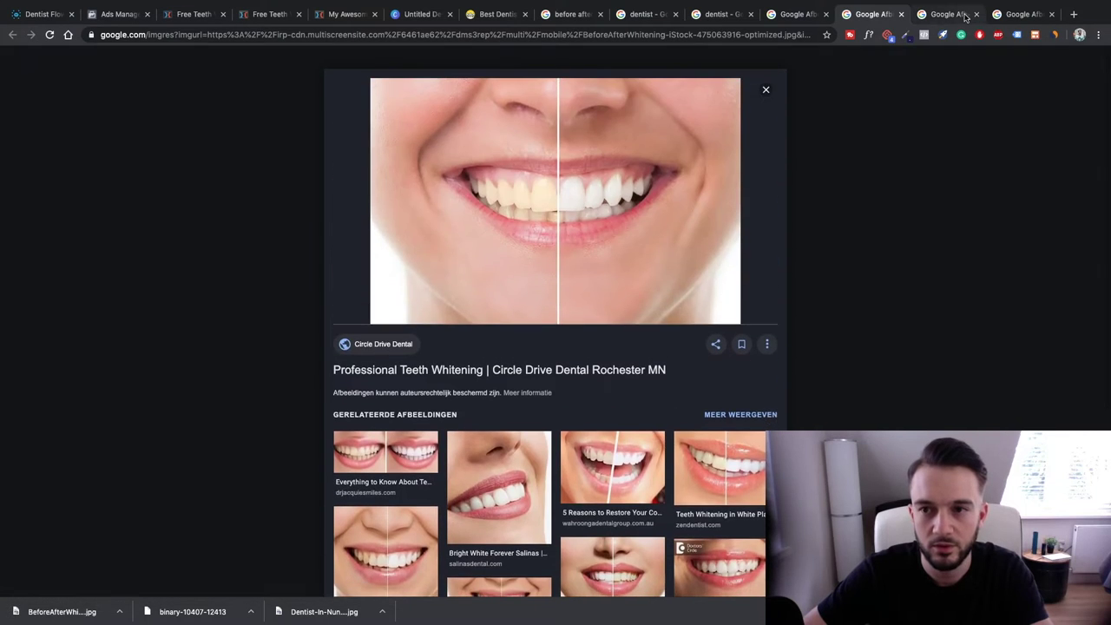
- Save the Belmar Orthodontics before-and-after whitening image with its suggested file name Whitening1
click(950, 14)
right_click(525, 191)
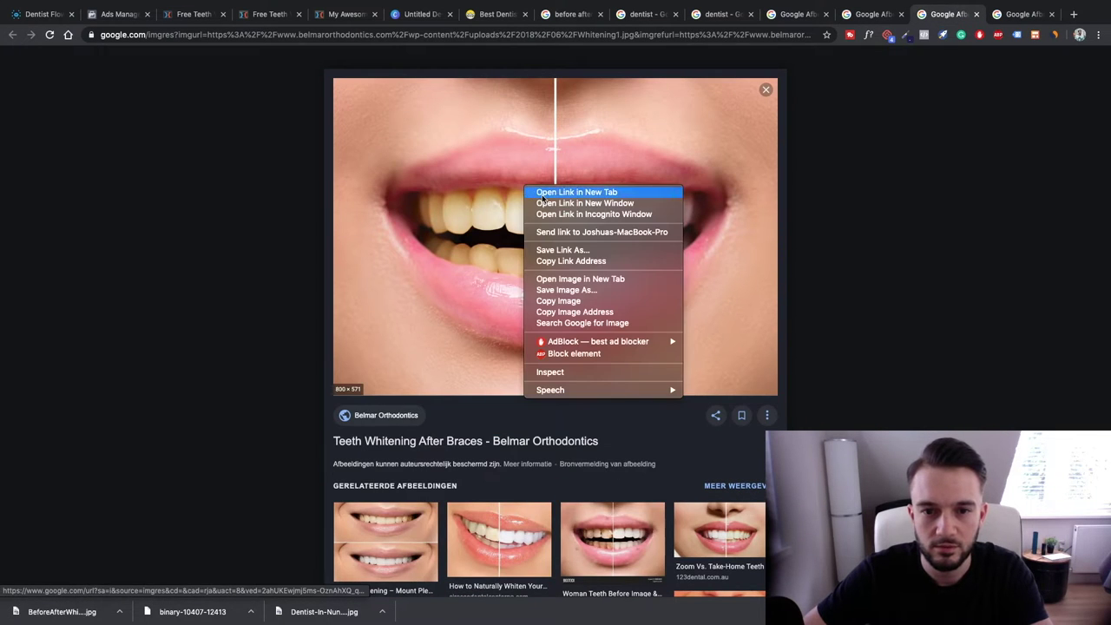
click(590, 292)
key(Return)
- Return to the before-and-after image results and search for "before after white teeth male"
click(1024, 14)
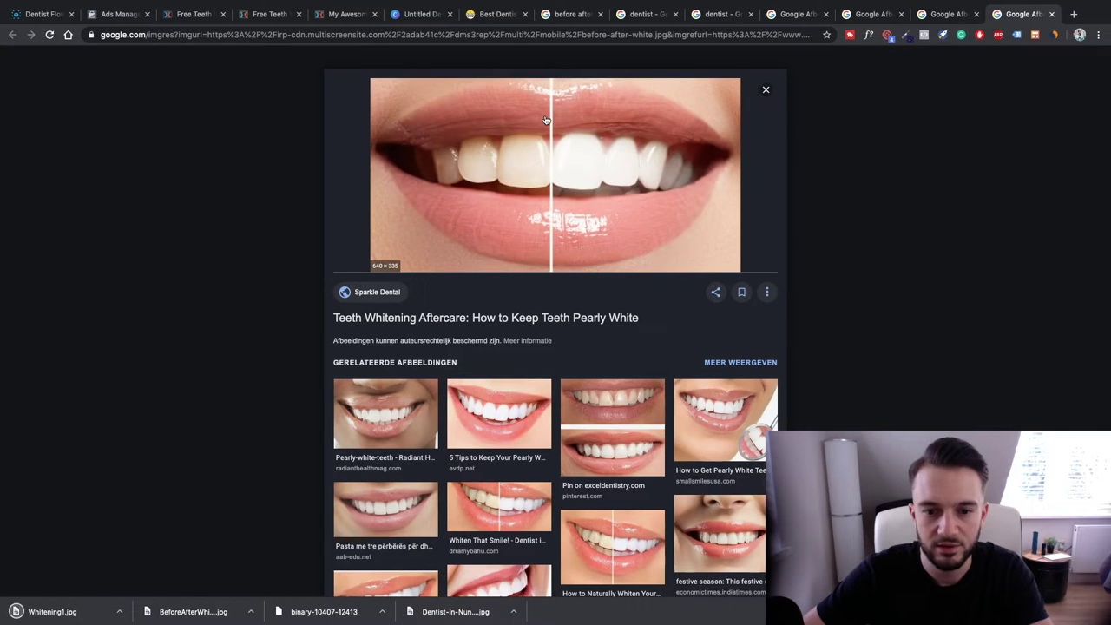
key(ctrl+shift+Tab)
key(ctrl+shift+Tab)
key(ctrl+shift+Tab)
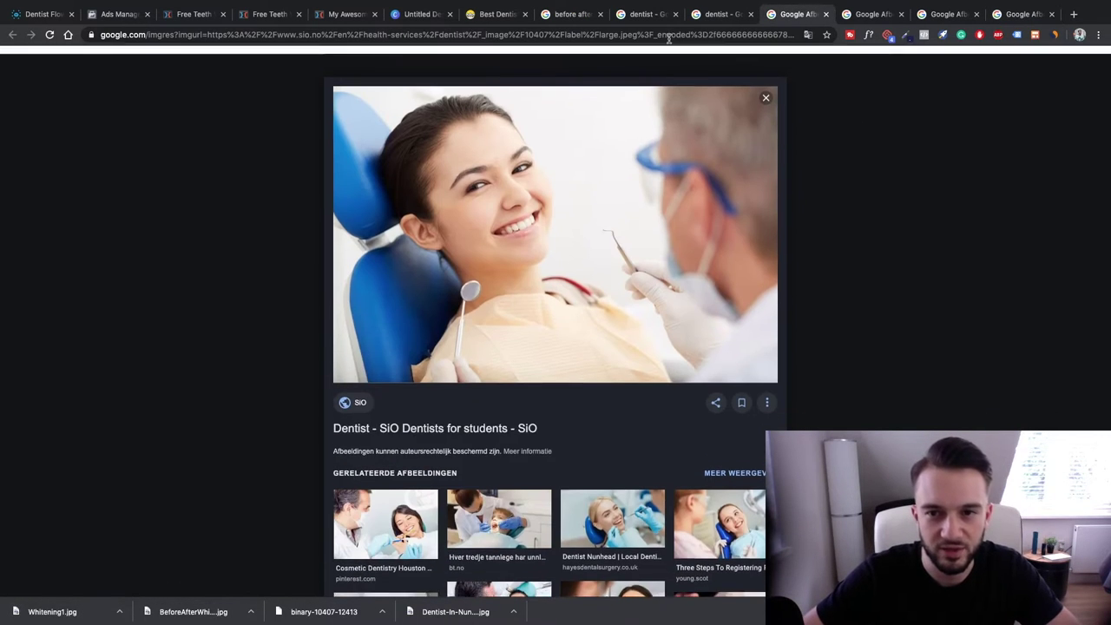
key(ctrl+shift+Tab)
key(ctrl+shift+Tab)
key(ctrl+shift+Tab)
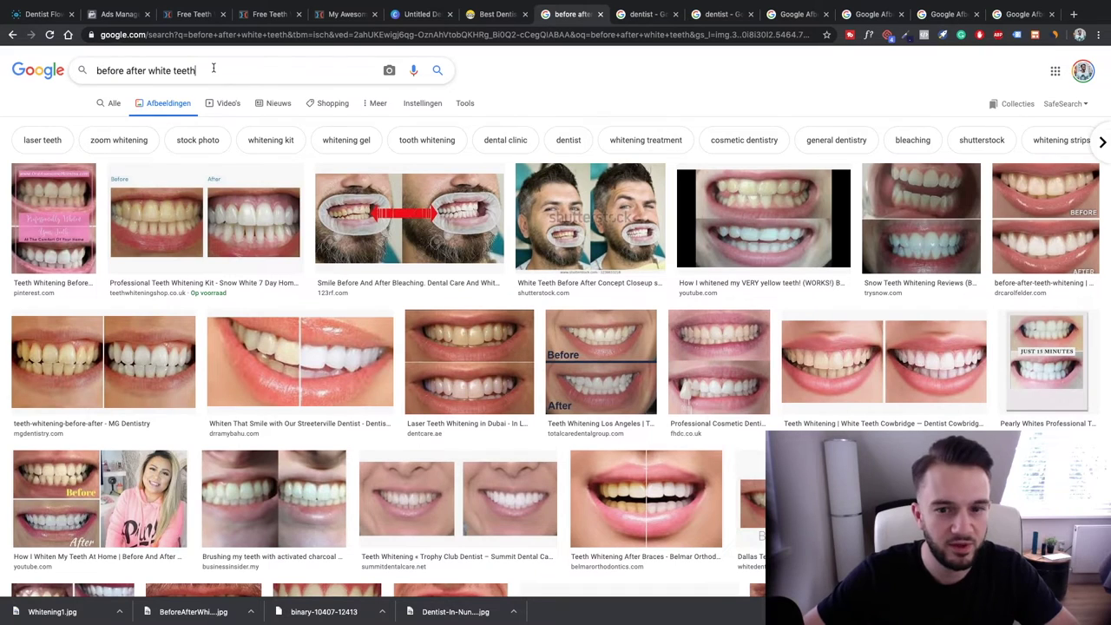
click(205, 78)
text(male)
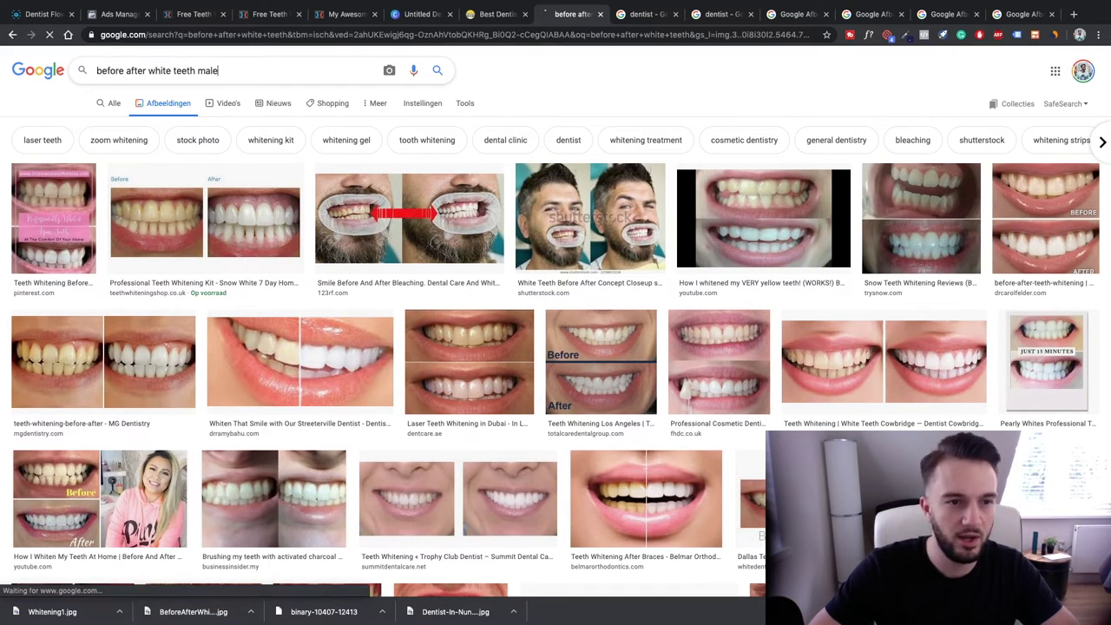
key(Return)
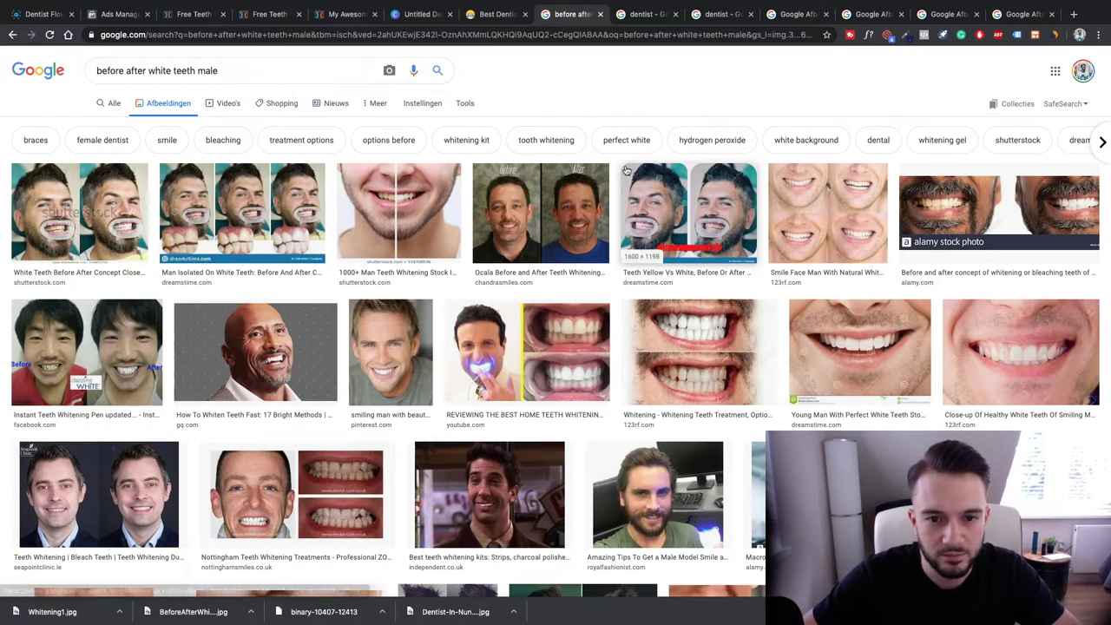
- Browse the male whitening results for a usable image and preview the SmileDirectClub photo
scroll(567, 195, down, 3)
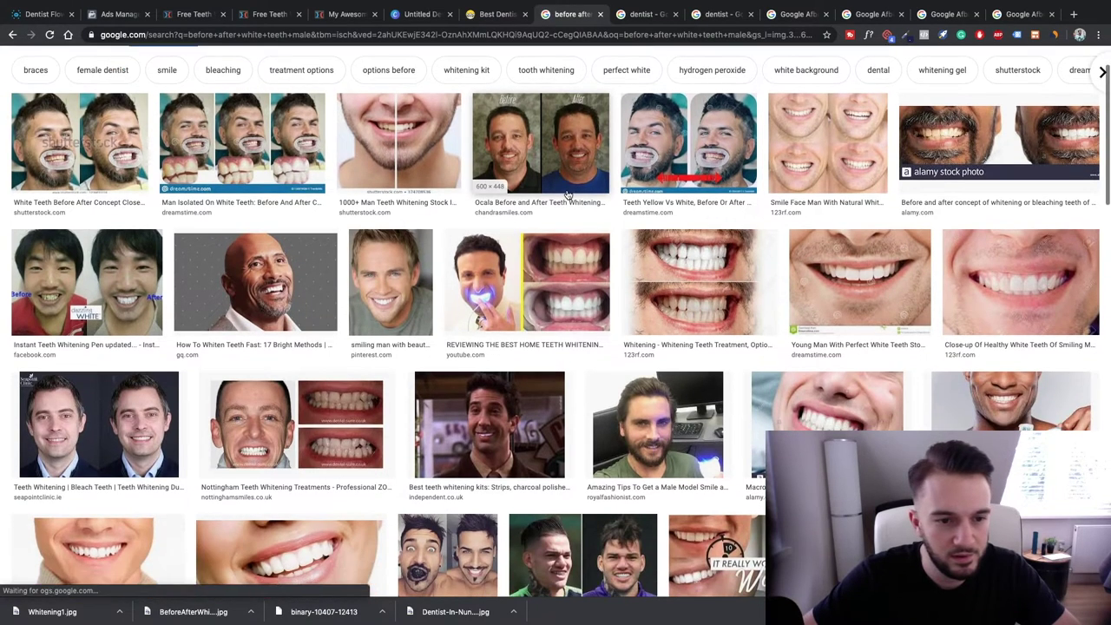
scroll(568, 195, down, 2)
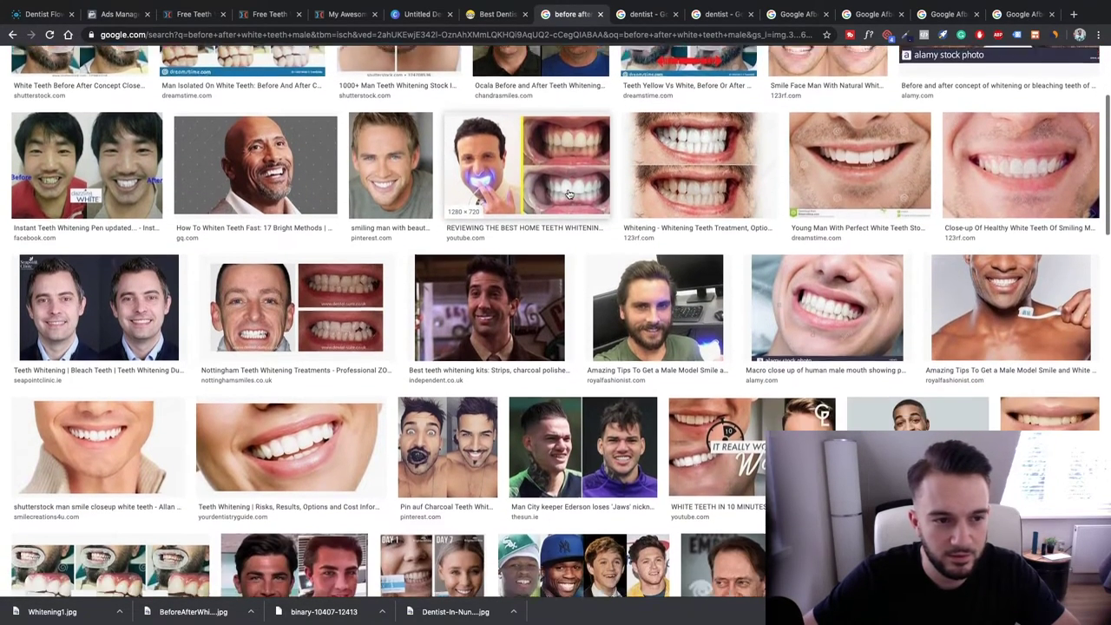
scroll(568, 195, down, 3)
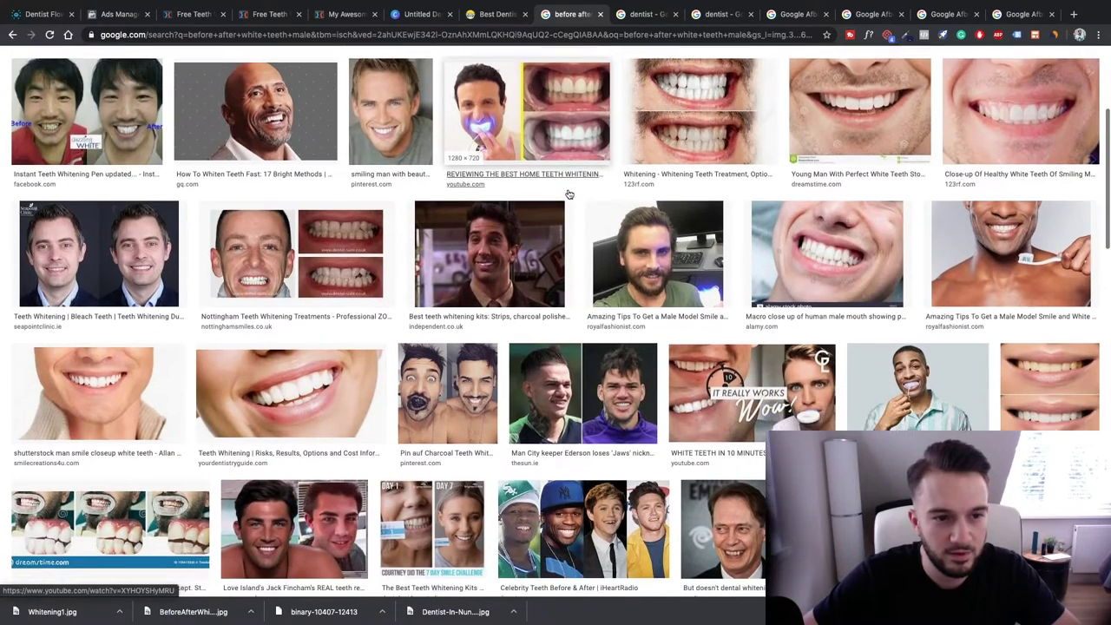
scroll(569, 195, down, 3)
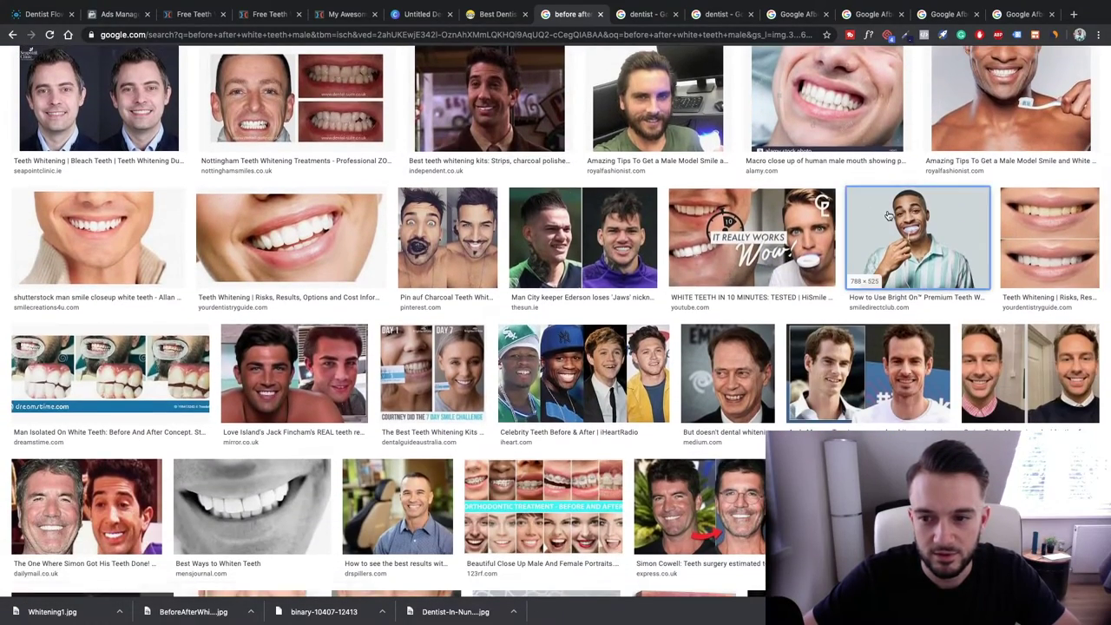
click(888, 216)
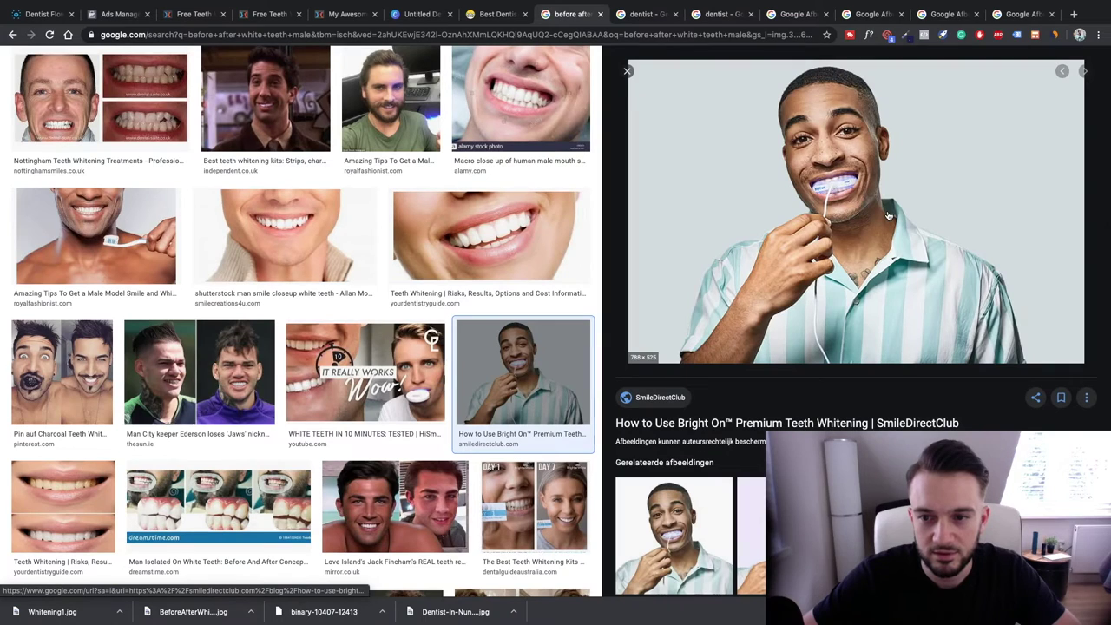
click(627, 72)
scroll(444, 275, down, 2)
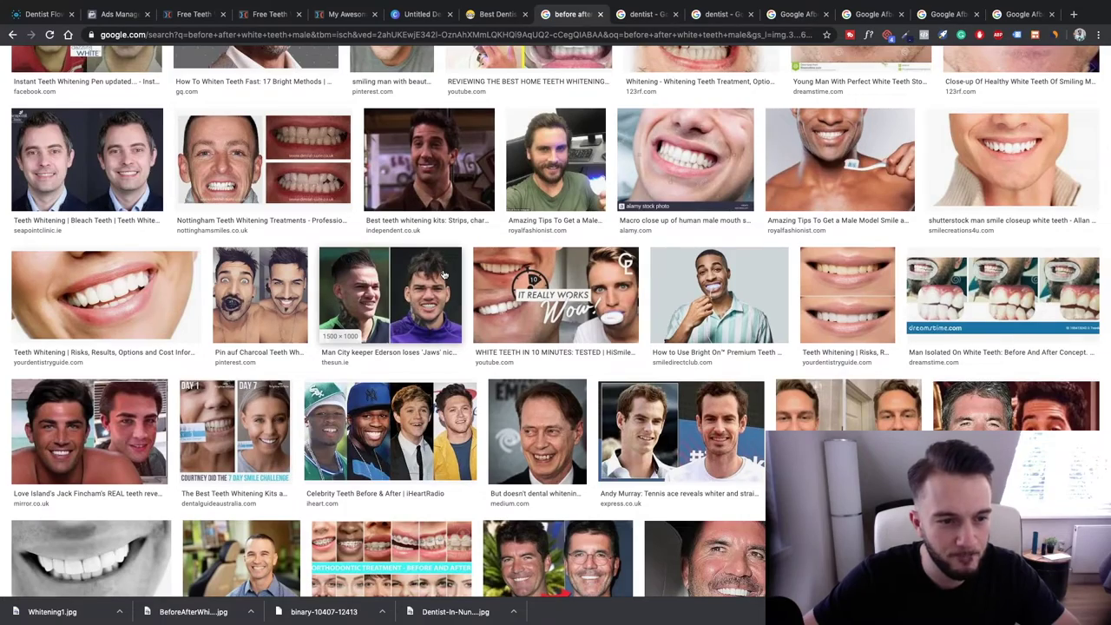
- Examine more of the male whitening results and preview the 123RF image showing four smiles
scroll(444, 275, down, 3)
scroll(443, 275, down, 7)
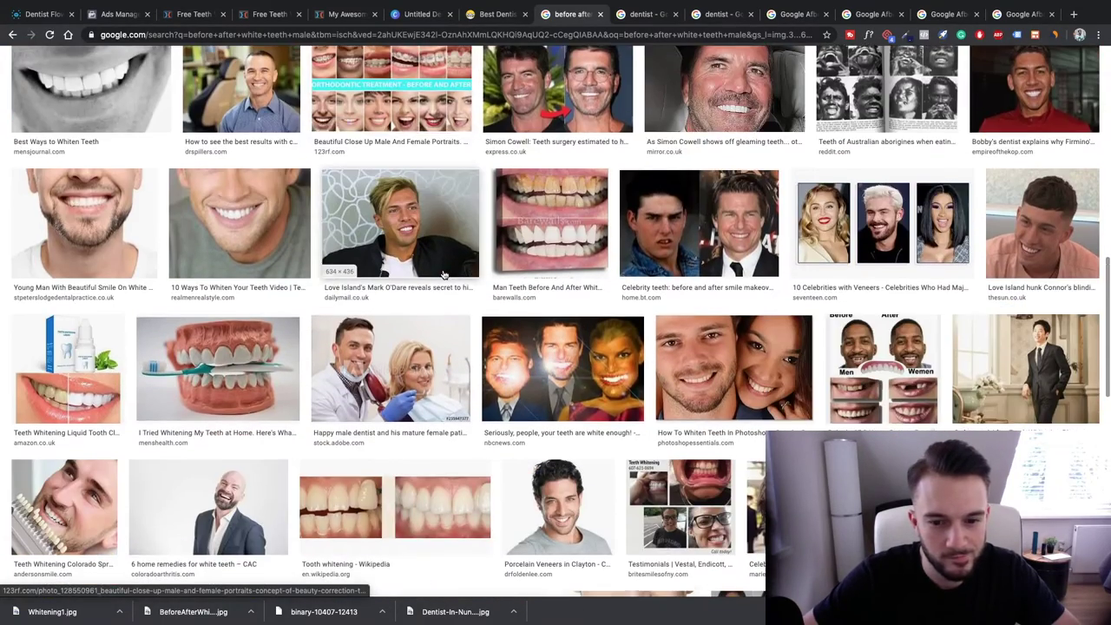
scroll(443, 275, down, 5)
scroll(444, 275, down, 1)
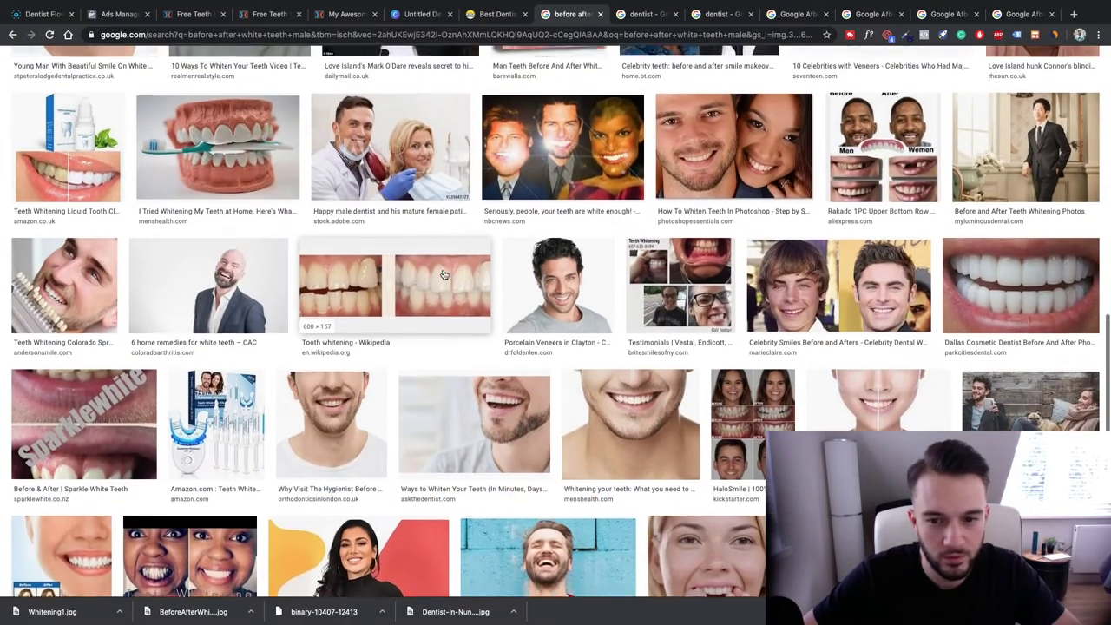
scroll(443, 275, down, 8)
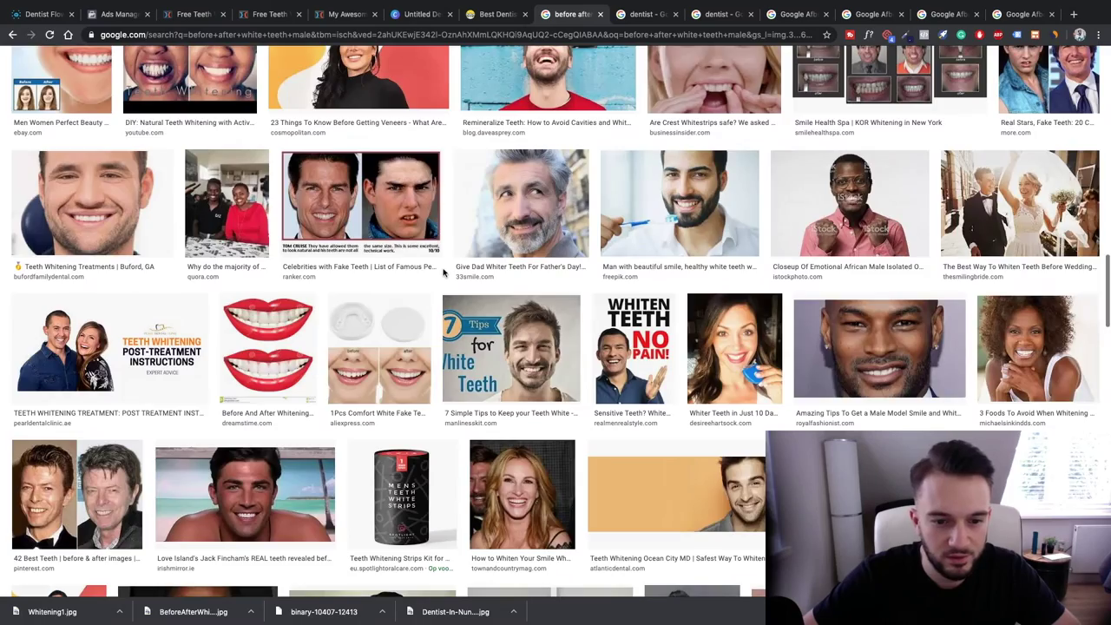
scroll(443, 275, up, 15)
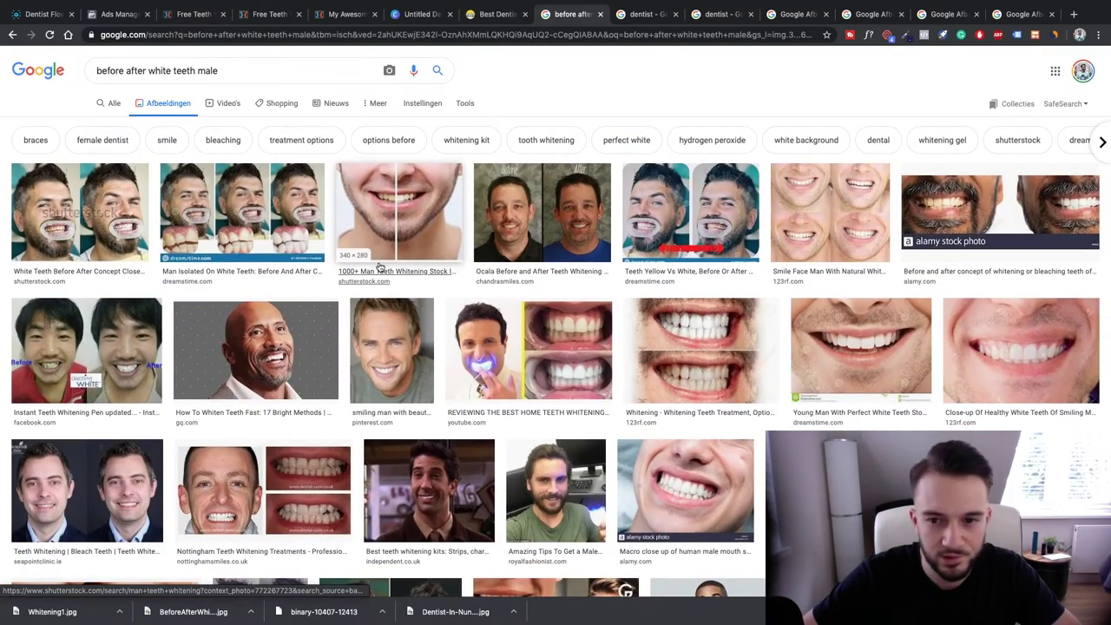
click(813, 192)
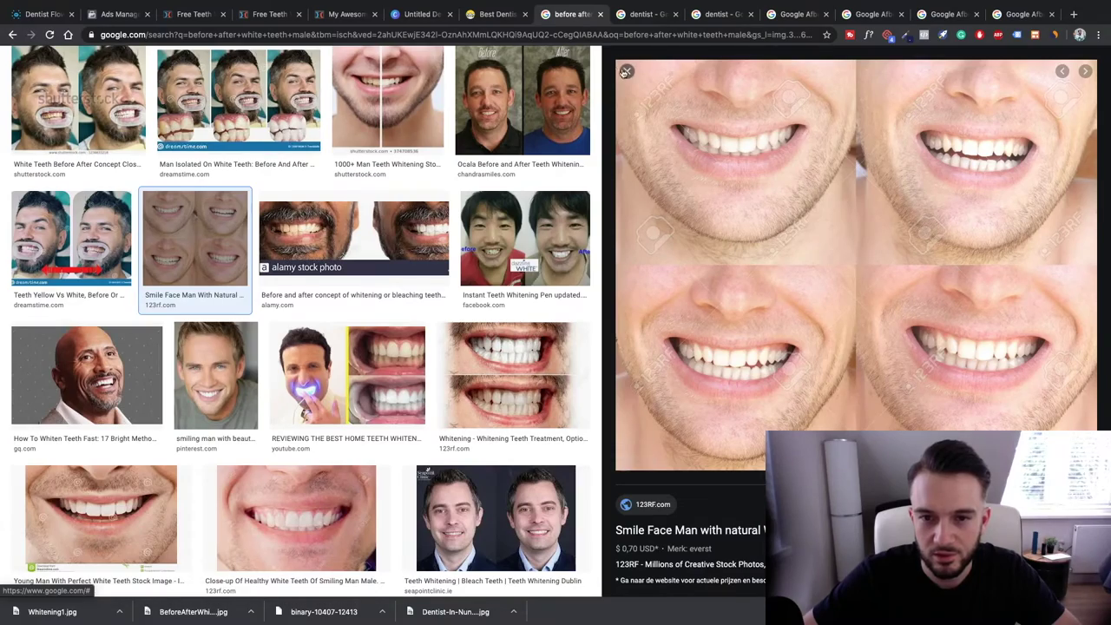
click(627, 70)
- Find the St Peters Lodge Dental Practice photo of the bearded smiling man and save it as a JPEG
scroll(491, 196, down, 5)
scroll(491, 196, down, 5)
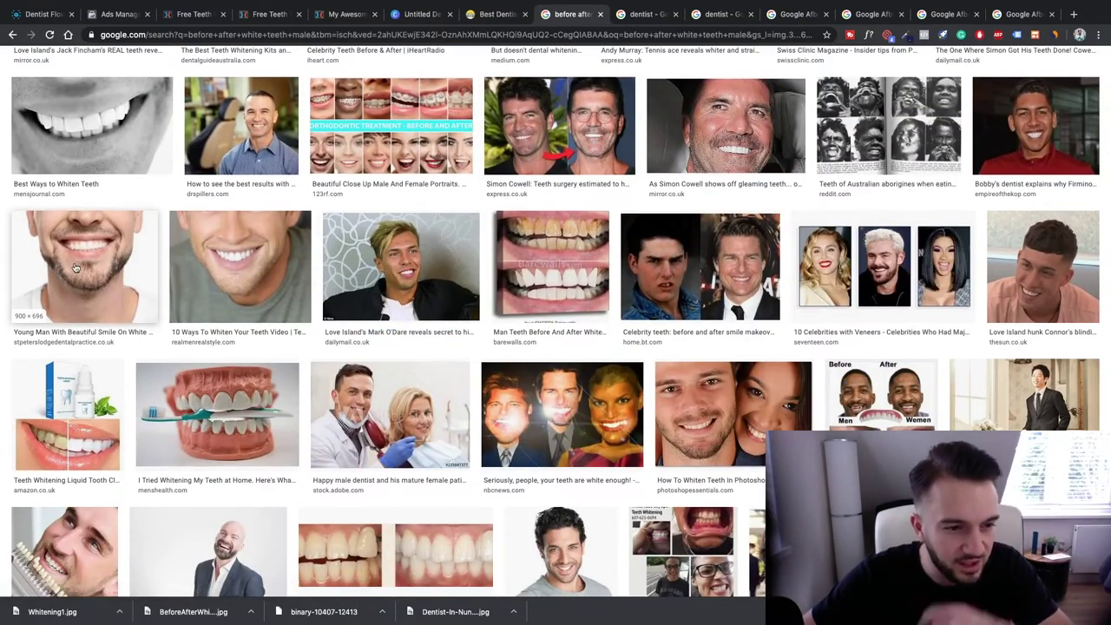
click(78, 269)
key(Right)
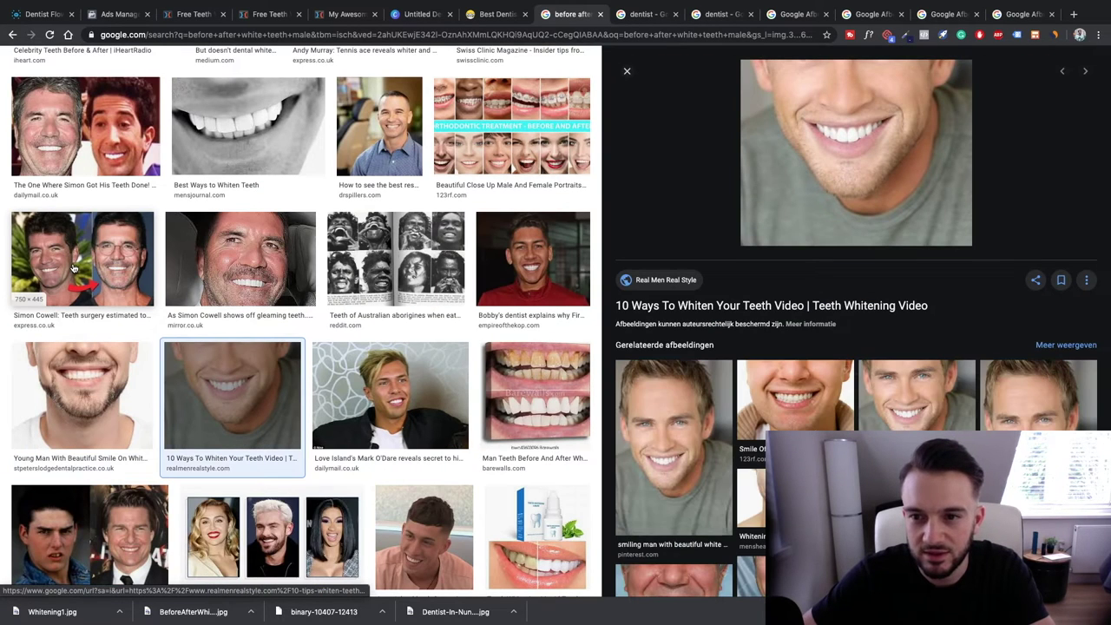
key(Left)
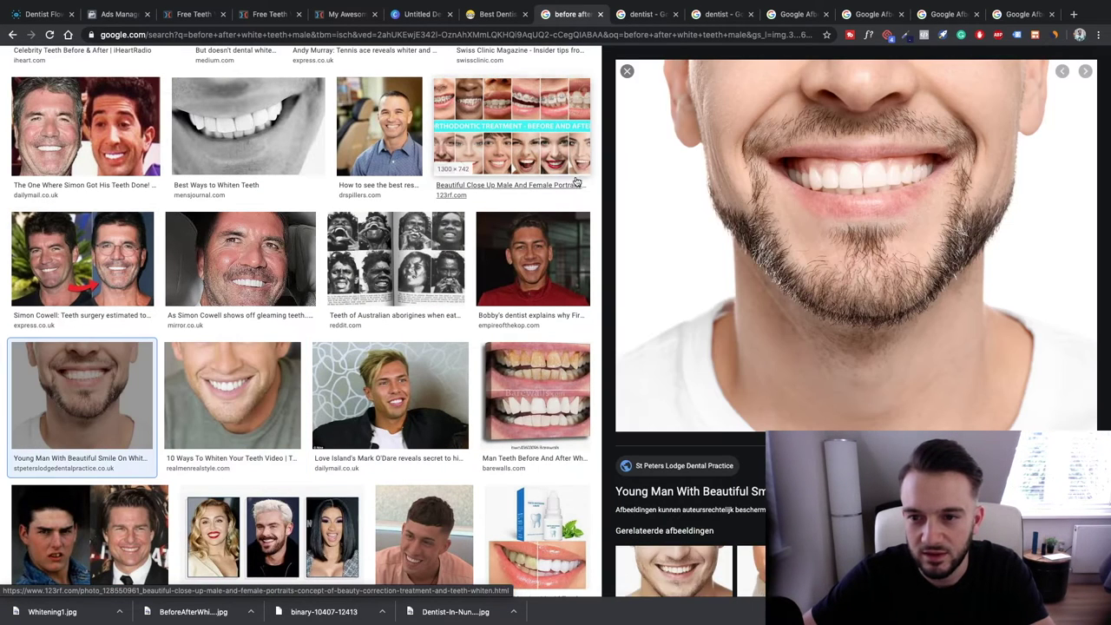
right_click(767, 192)
click(807, 295)
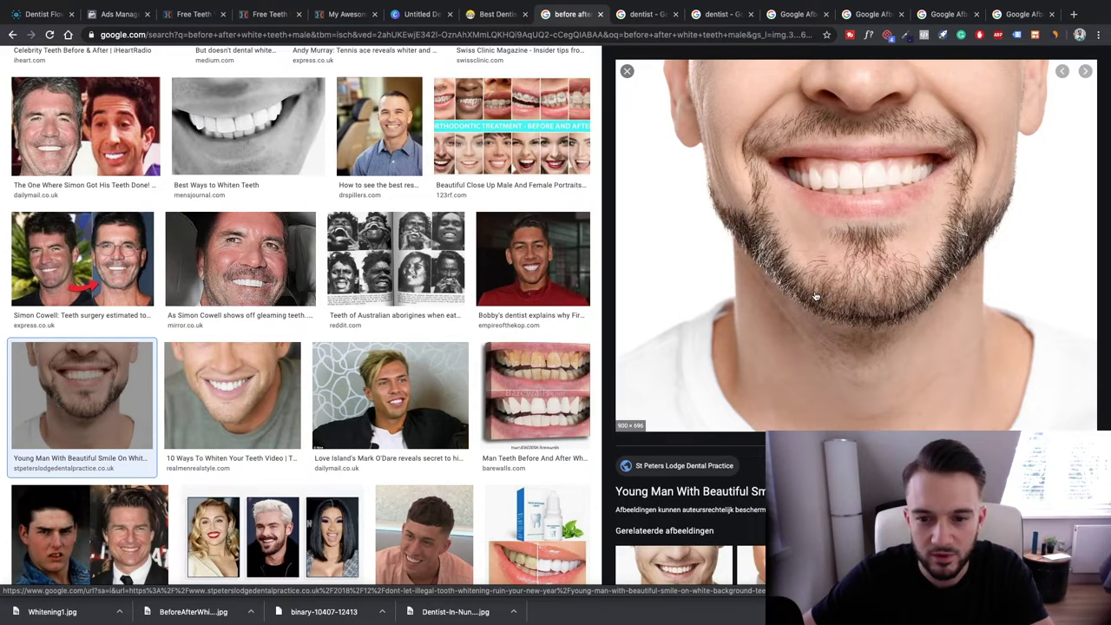
key(Return)
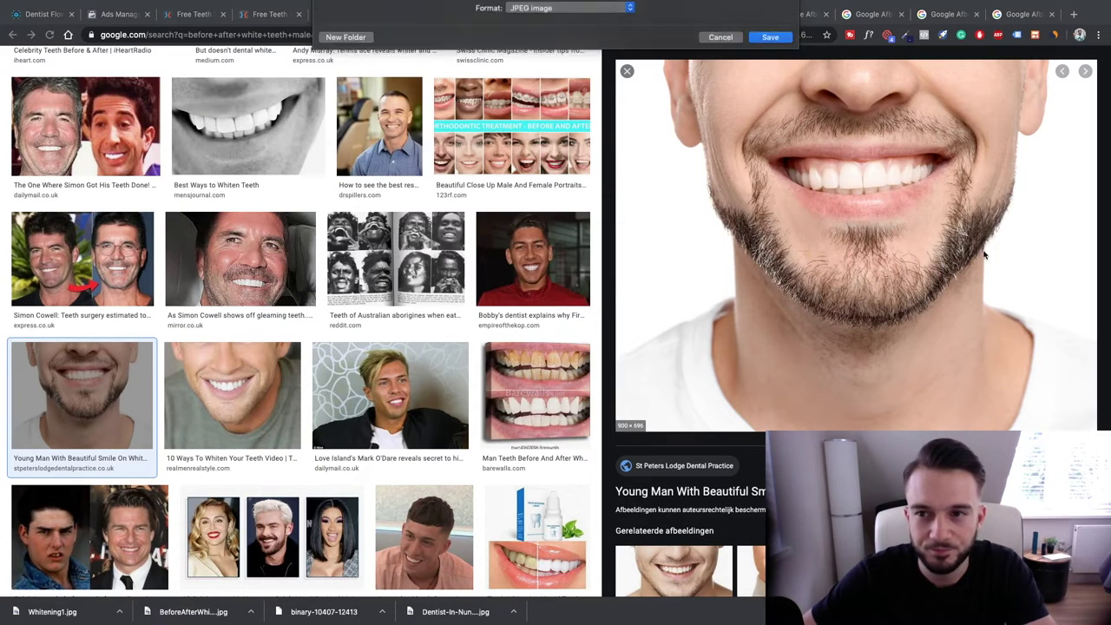
- Close the Google image tabs and switch to the blank Instagram Post design in Canva
middle_click(675, 16)
middle_click(675, 15)
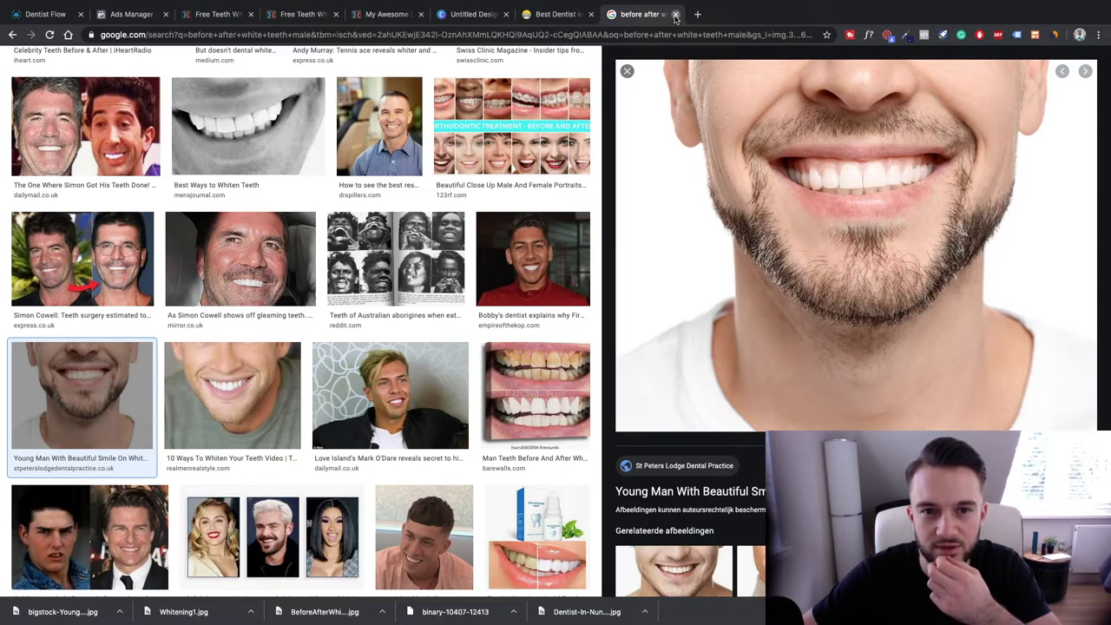
click(675, 15)
click(565, 18)
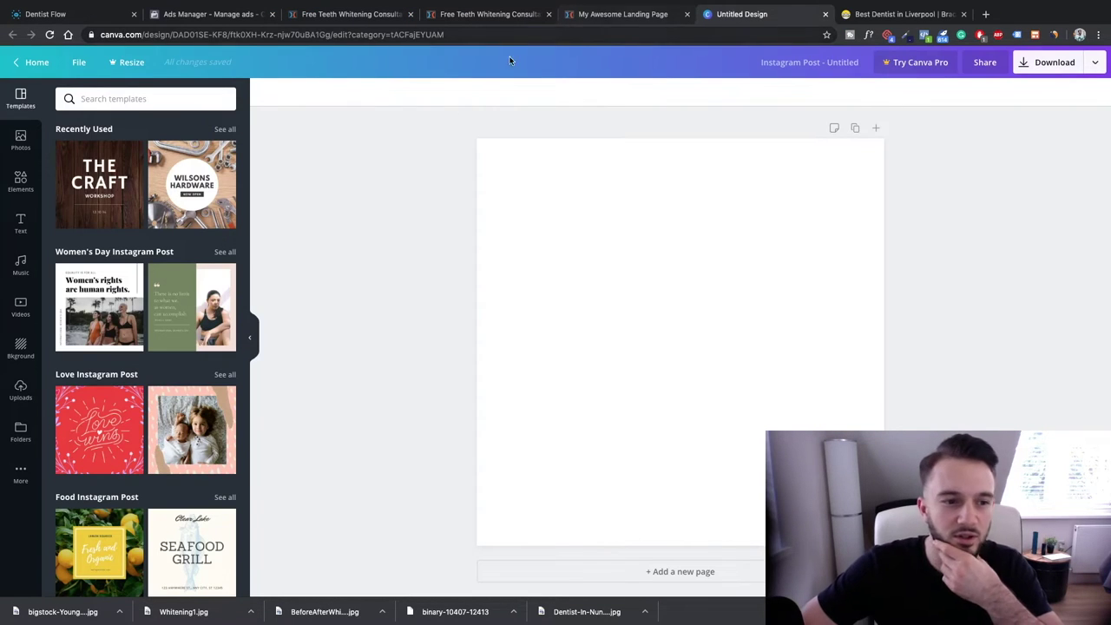
- Upload the bigstock-Young-Man, Whitening1, BeforeAfterWhitening and Dentist-In-Nunhead images from the Desktop to the design's image library
click(21, 391)
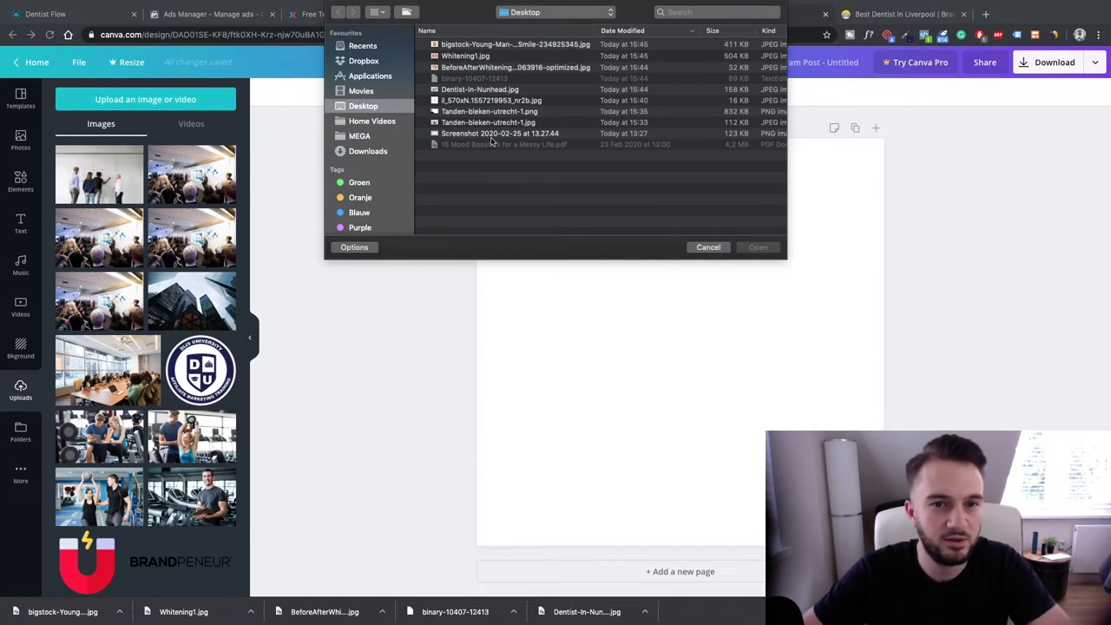
click(489, 45)
shift+click(477, 124)
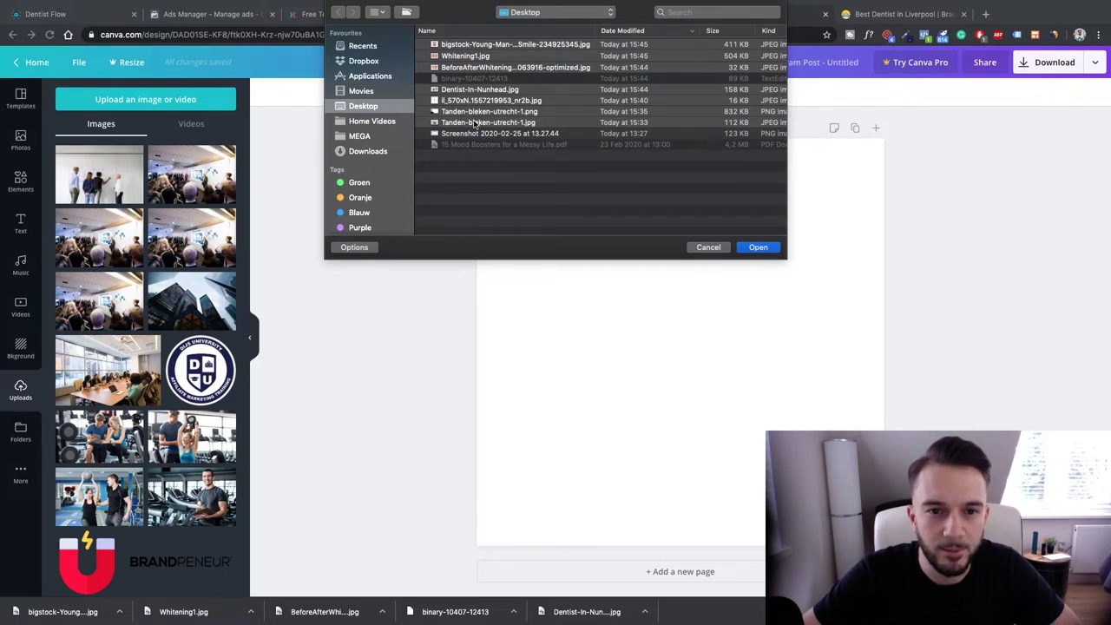
super+click(474, 123)
super+click(470, 113)
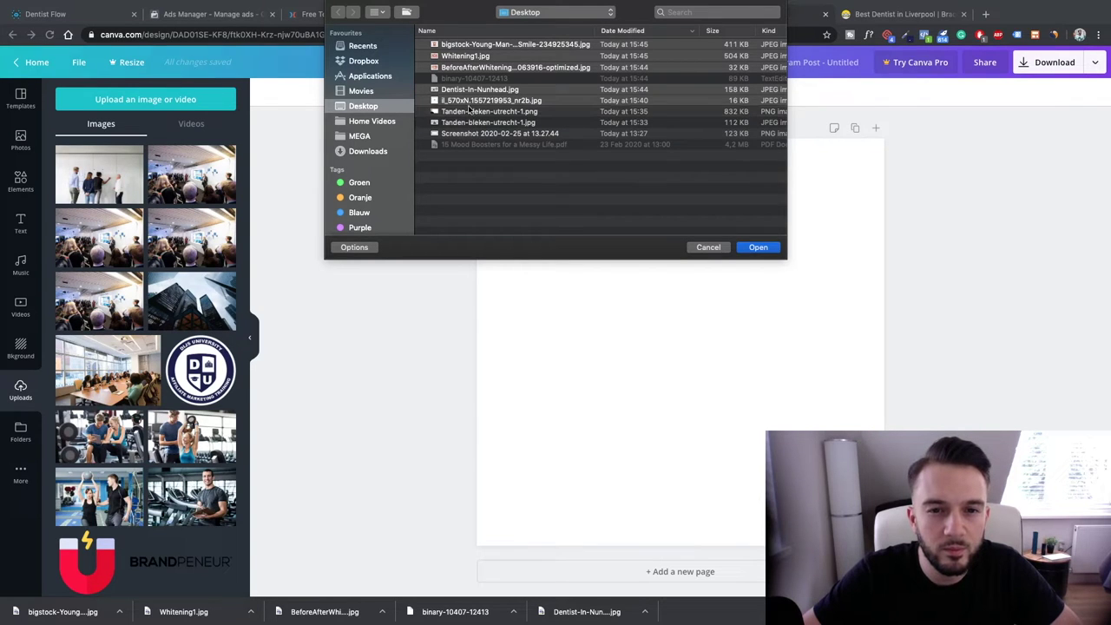
super+click(470, 103)
key(Return)
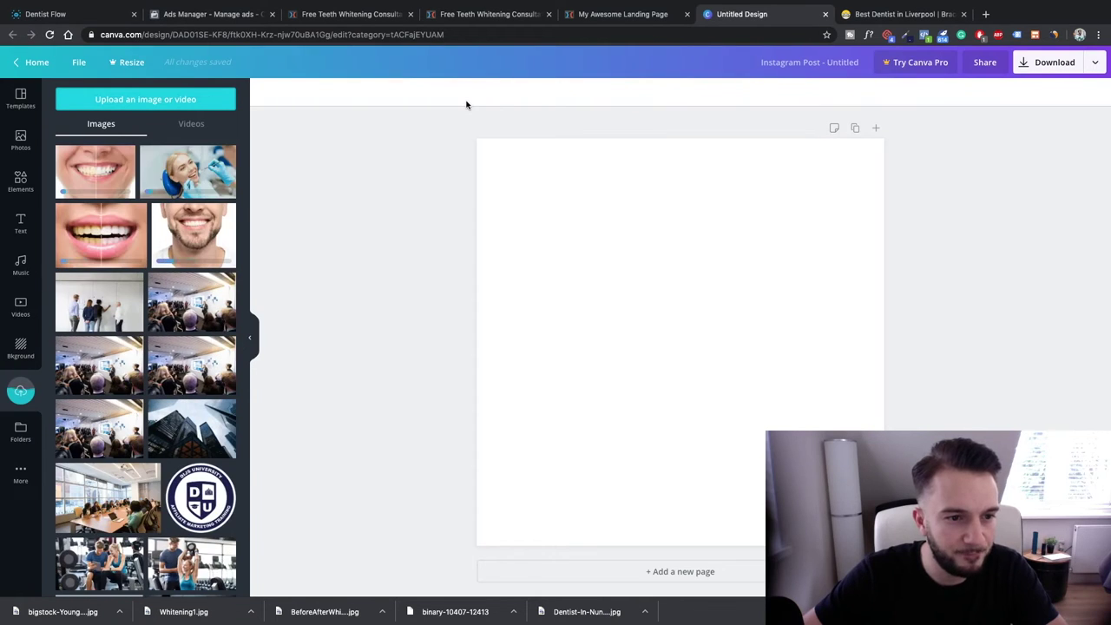
- Upload the logo file il_570xN.1557219953_nr2b.jpg from the Desktop and add it to the page
click(208, 100)
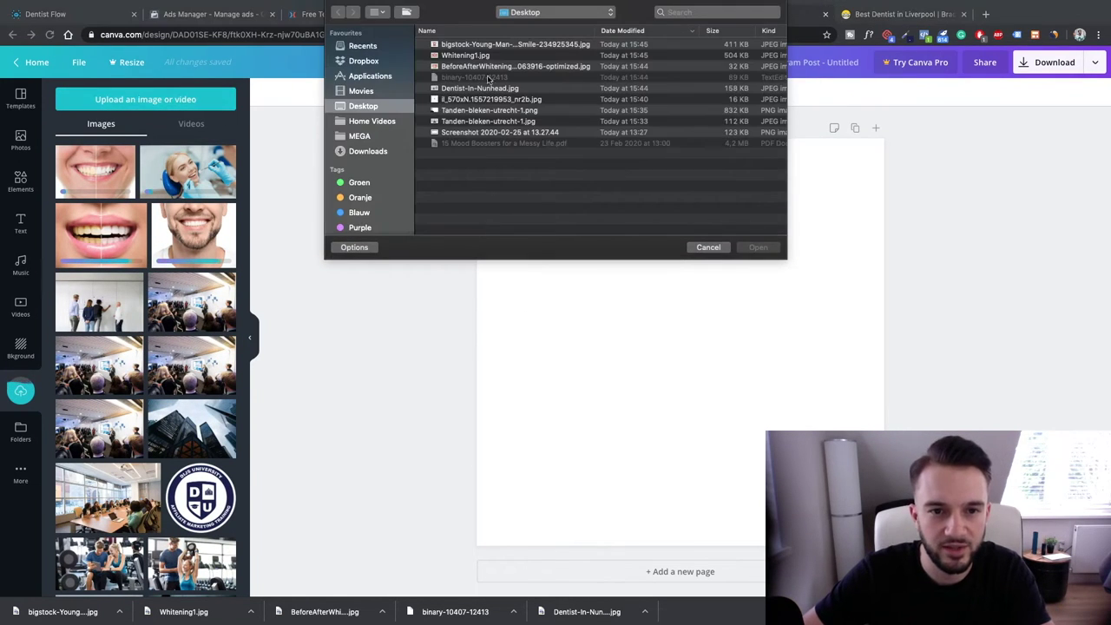
click(479, 89)
double_click(477, 101)
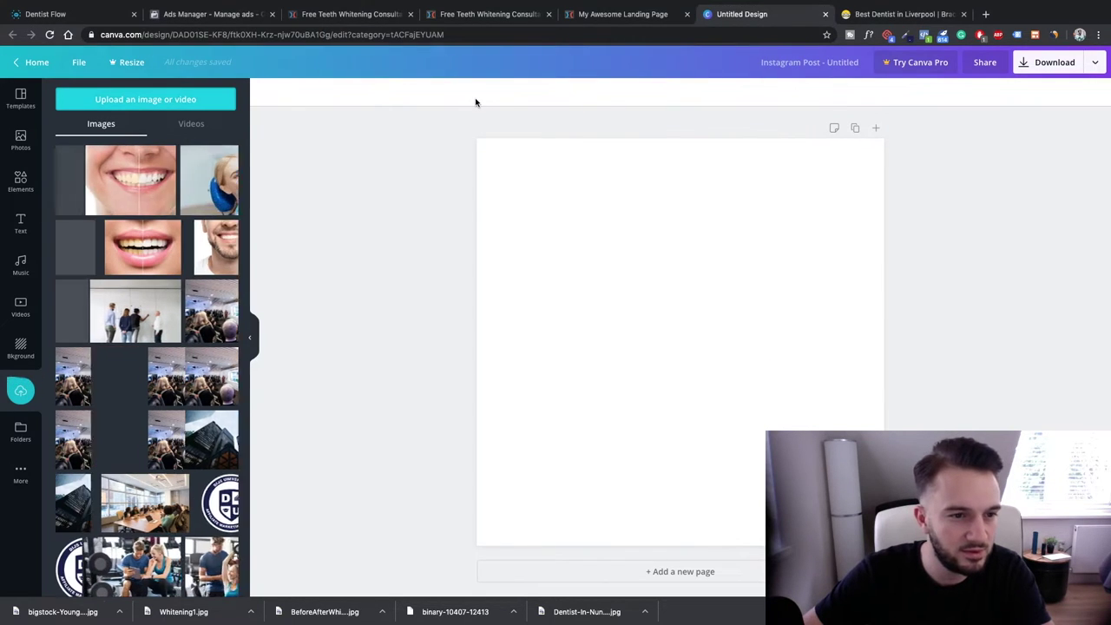
click(72, 171)
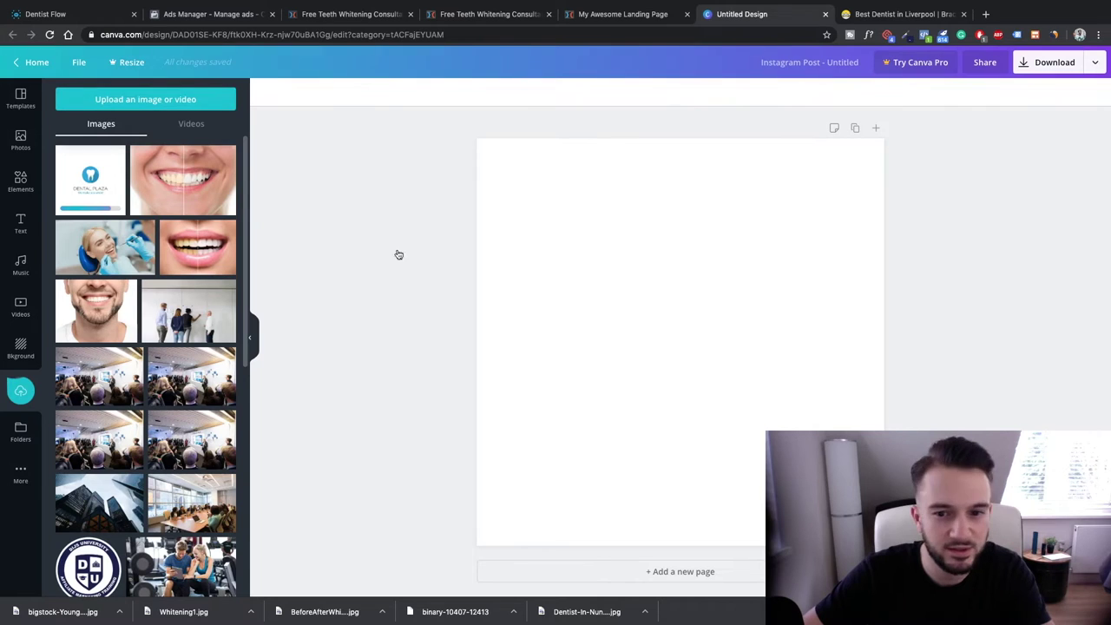
- Crop the Dental Plaza logo tightly around its emblem and text, shrink it and centre it at the page's upper edge
double_click(532, 205)
drag(518, 179, 525, 269)
drag(844, 504, 769, 413)
drag(532, 413, 592, 411)
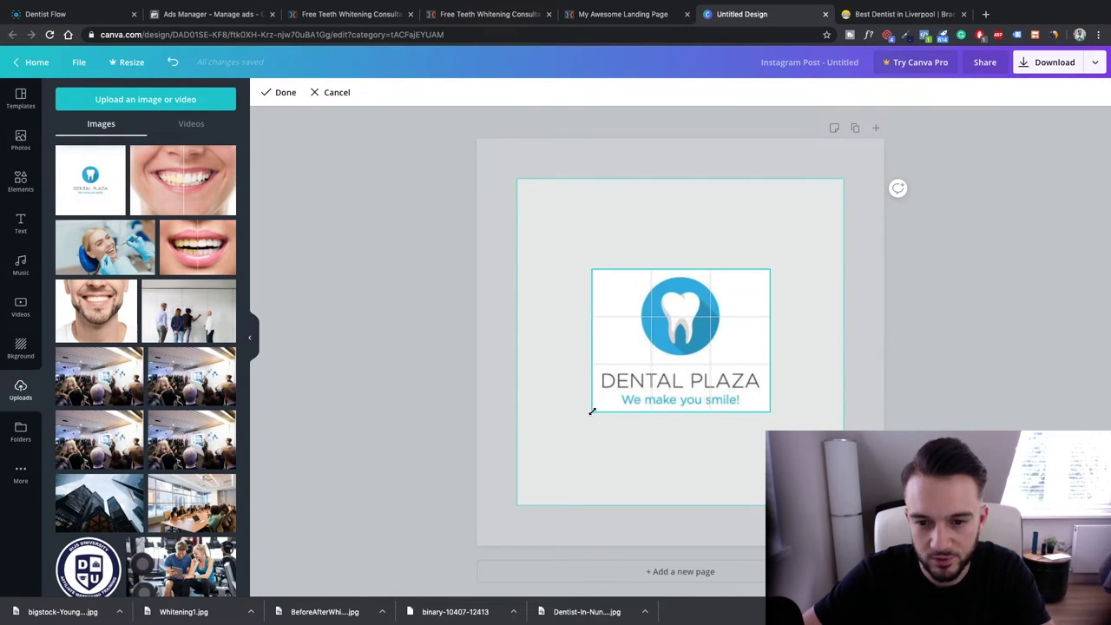
click(266, 94)
drag(600, 411, 686, 163)
click(973, 313)
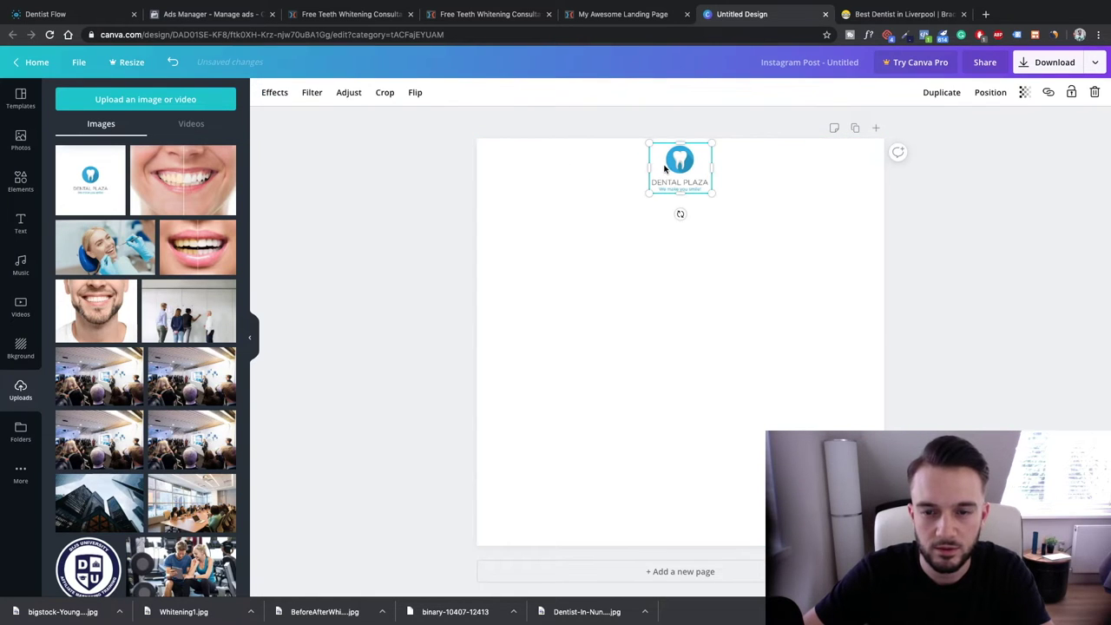
- Add the BeforeAfterWhitening smile image and enlarge it to span the full page width just below the logo
click(217, 188)
drag(517, 234, 477, 207)
drag(843, 449, 884, 476)
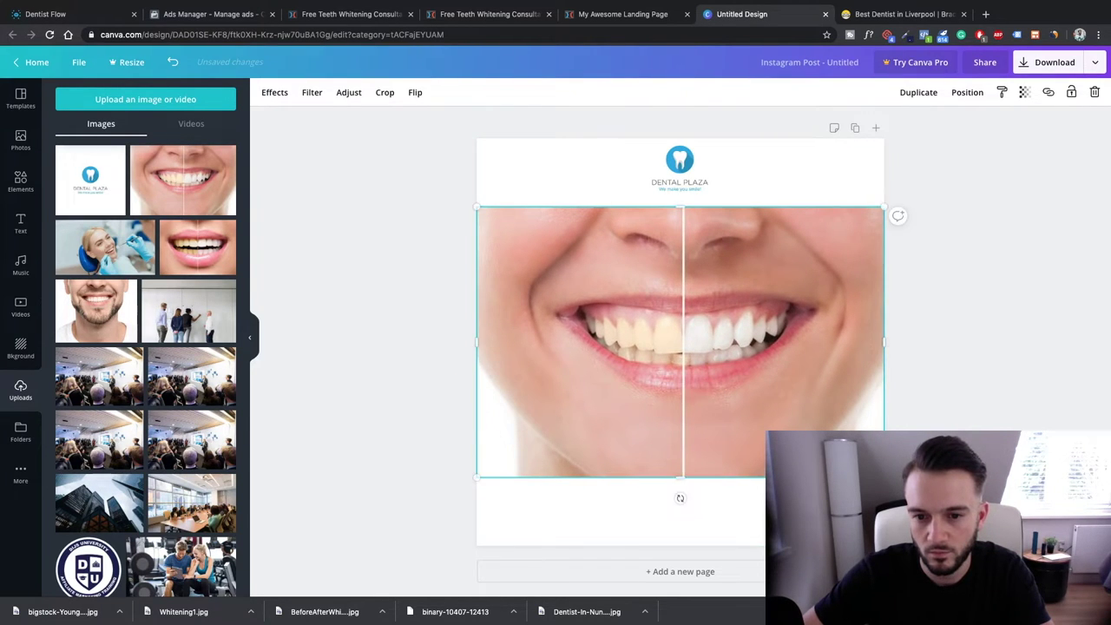
drag(784, 353, 781, 382)
drag(718, 357, 718, 330)
click(958, 373)
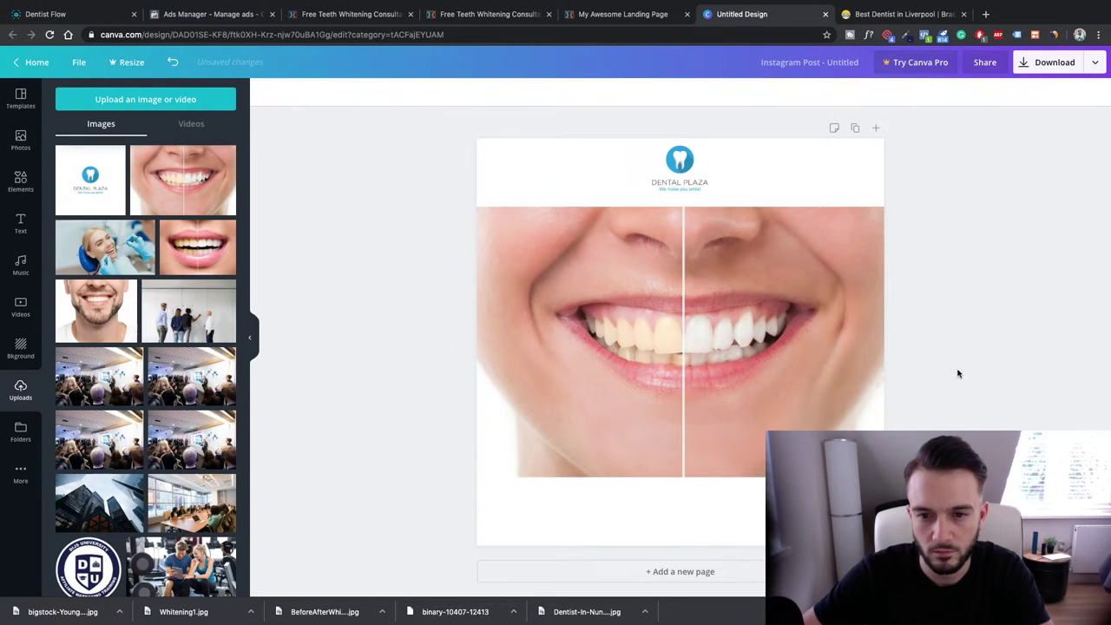
- Nudge the logo so it sits centred just above the smile image, and duplicate the page
drag(694, 170, 695, 176)
click(773, 174)
click(857, 130)
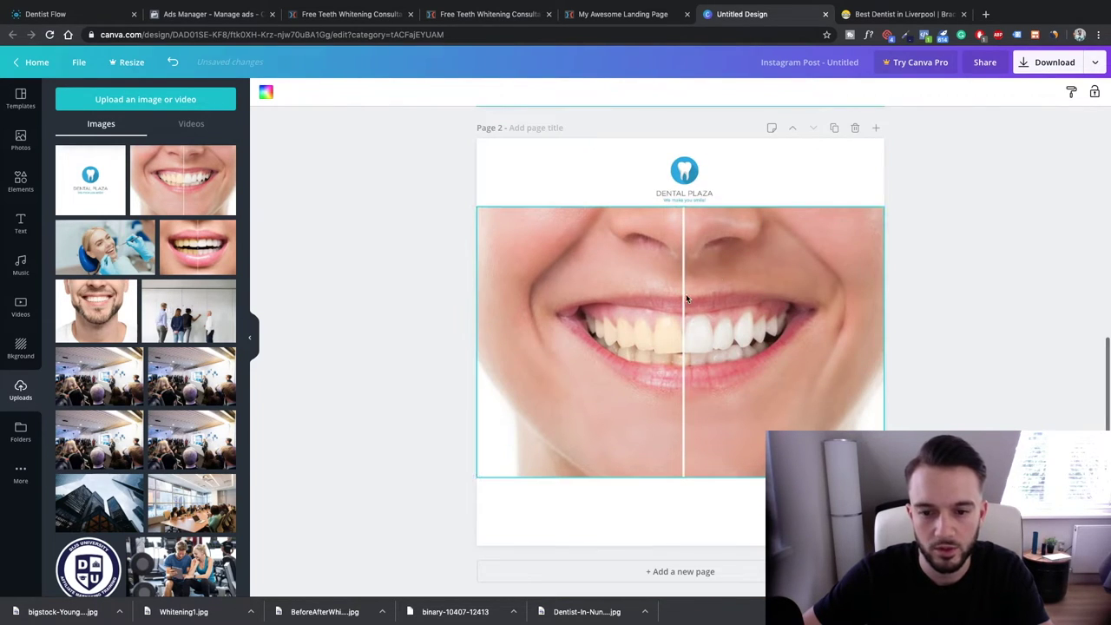
- Replace the smile image on page 2 with the photo of the woman in the dentist chair and enlarge it to cover the page
click(663, 242)
click(114, 259)
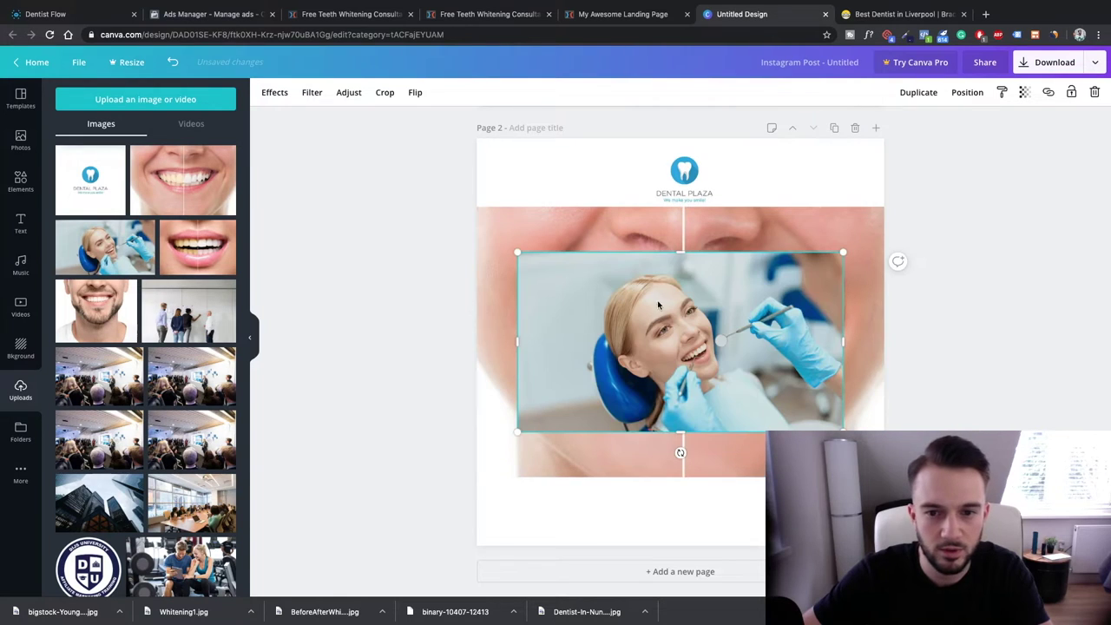
key(Delete)
click(576, 271)
drag(518, 252, 312, 132)
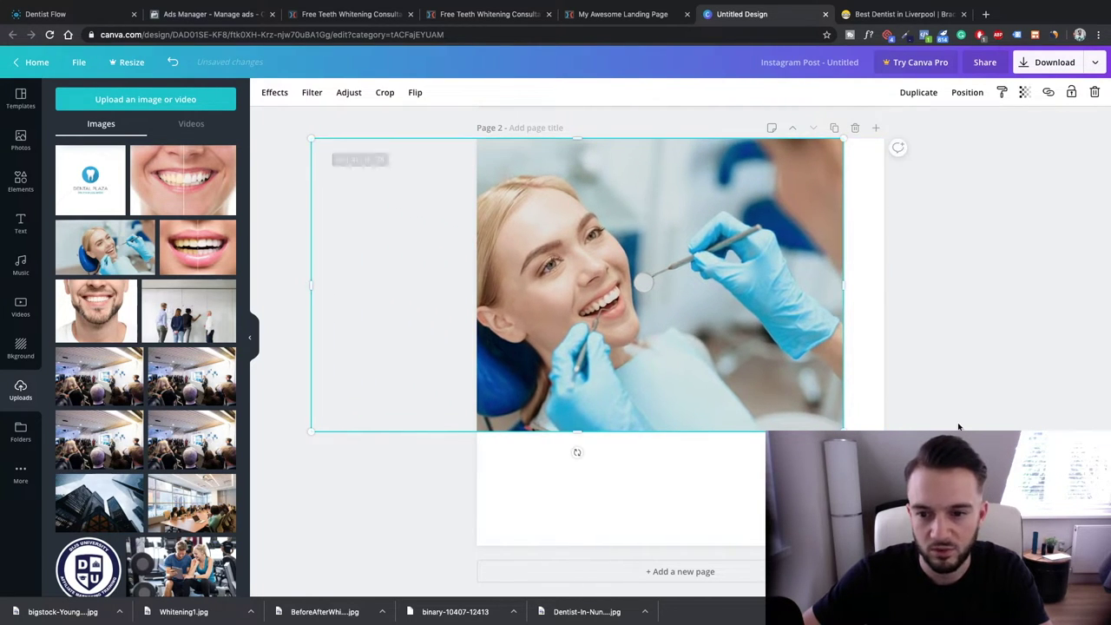
drag(842, 430, 1043, 540)
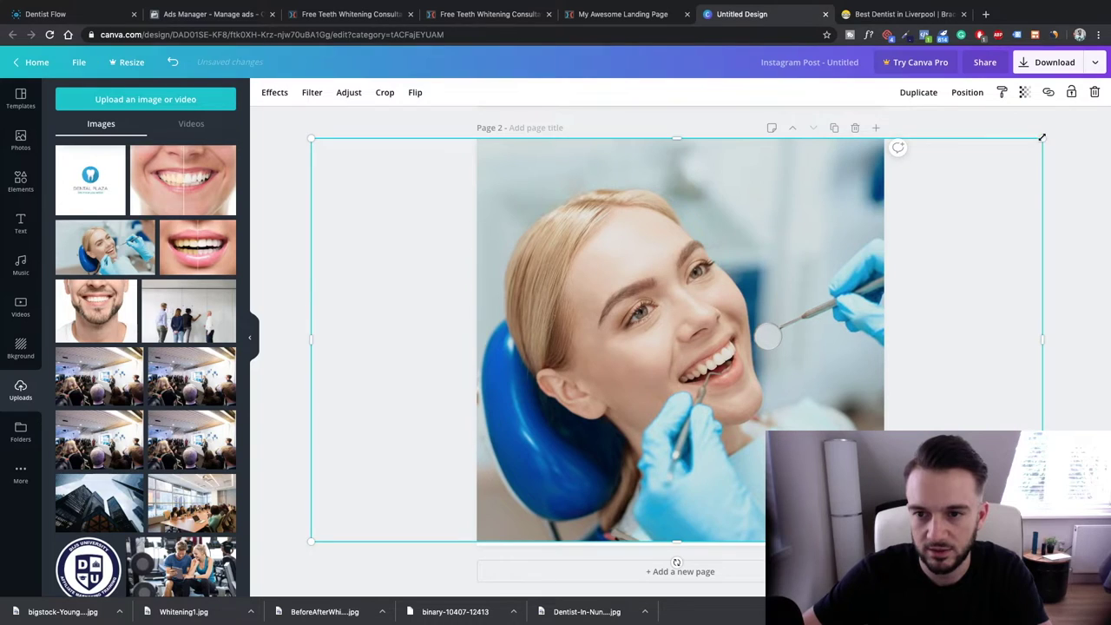
drag(1043, 137, 1035, 141)
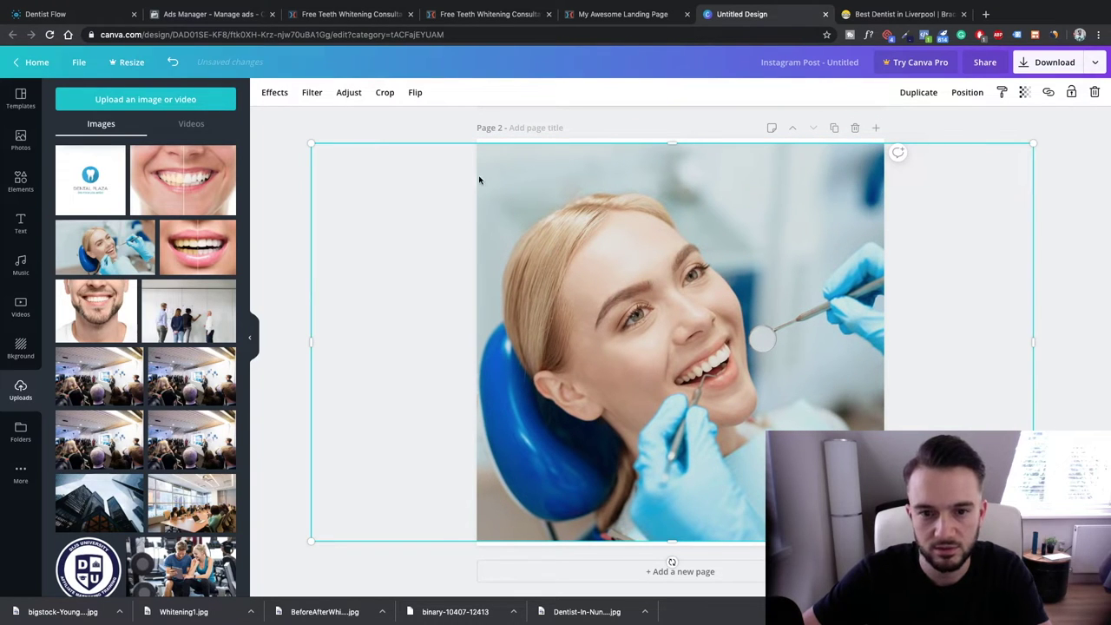
click(1071, 269)
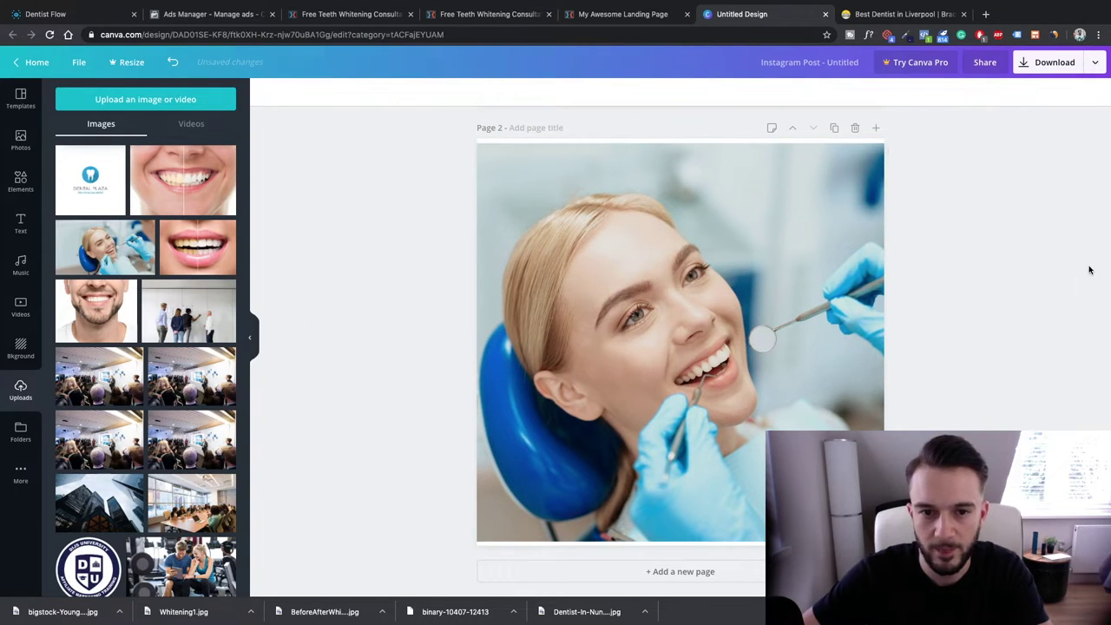
- Duplicate page 2 to get a third page with the same dentist chair photo
click(822, 230)
click(397, 130)
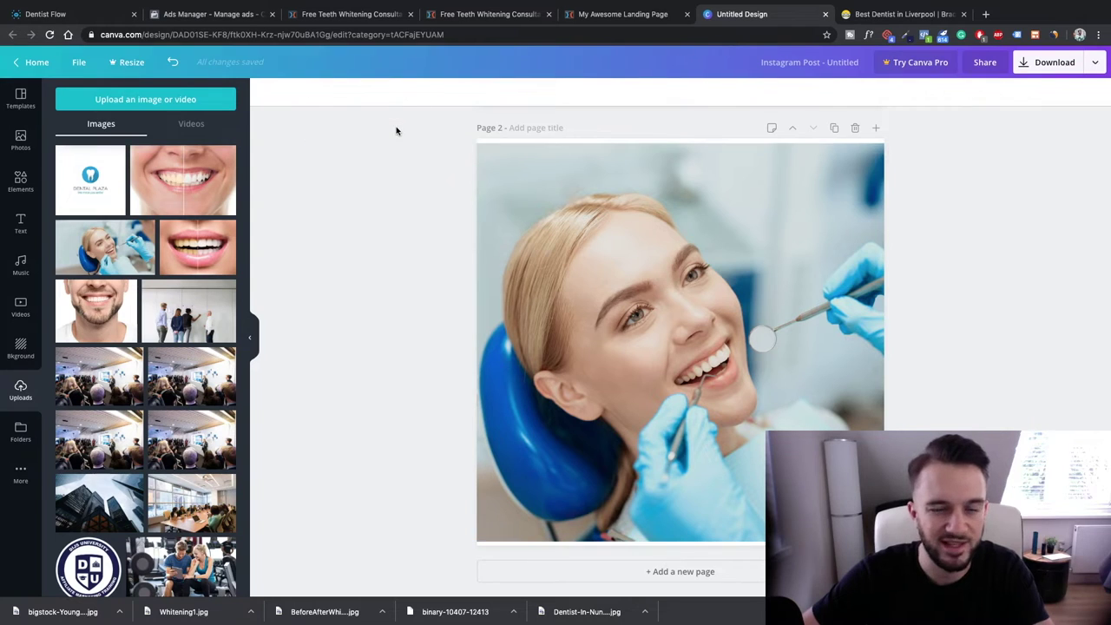
click(834, 128)
click(745, 241)
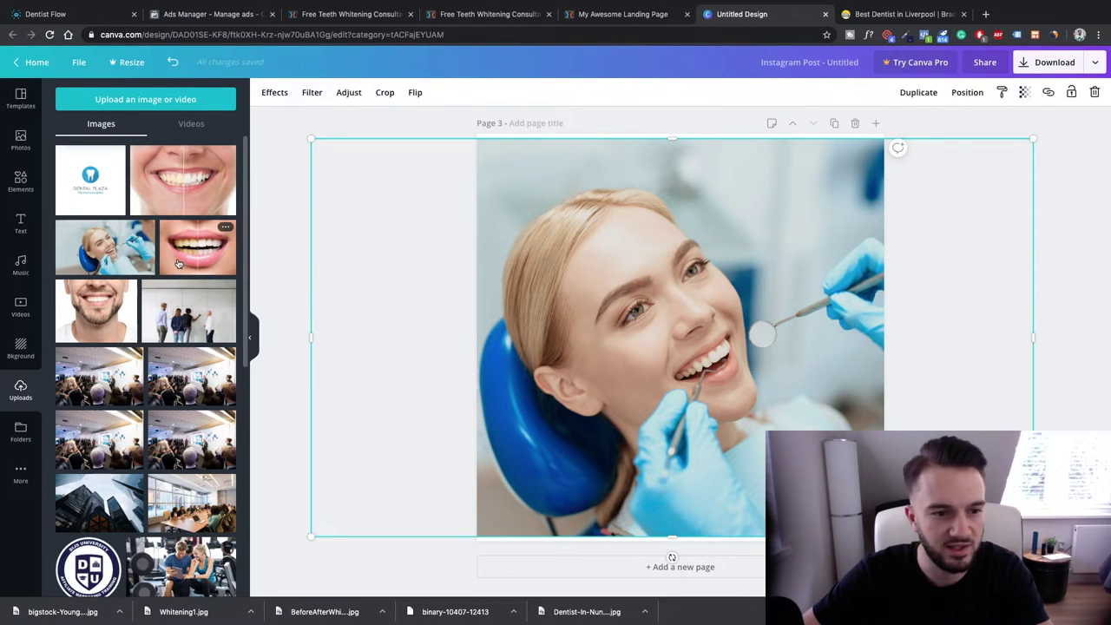
scroll(370, 233, up, 5)
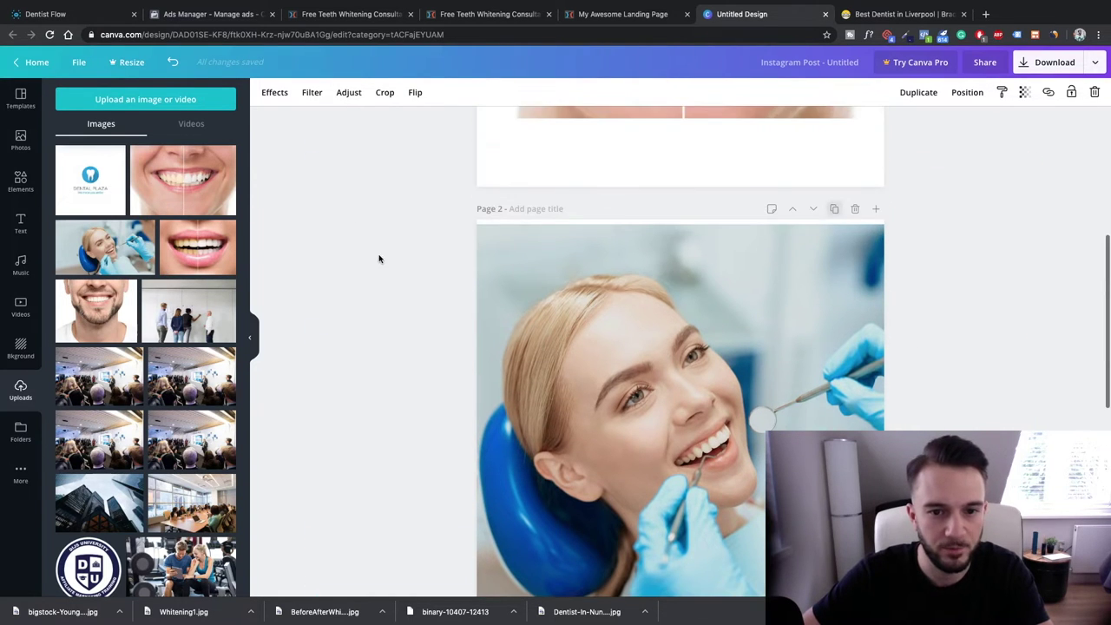
click(401, 249)
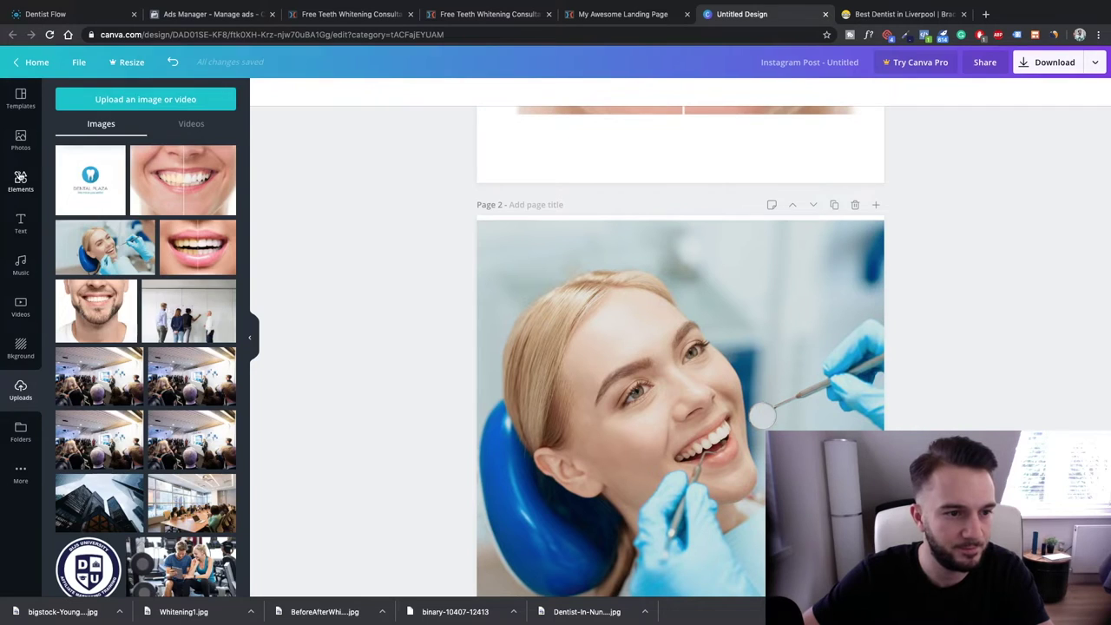
- Add a square outline from the Shapes collection to page 2 and enlarge it to frame the whole page
click(20, 181)
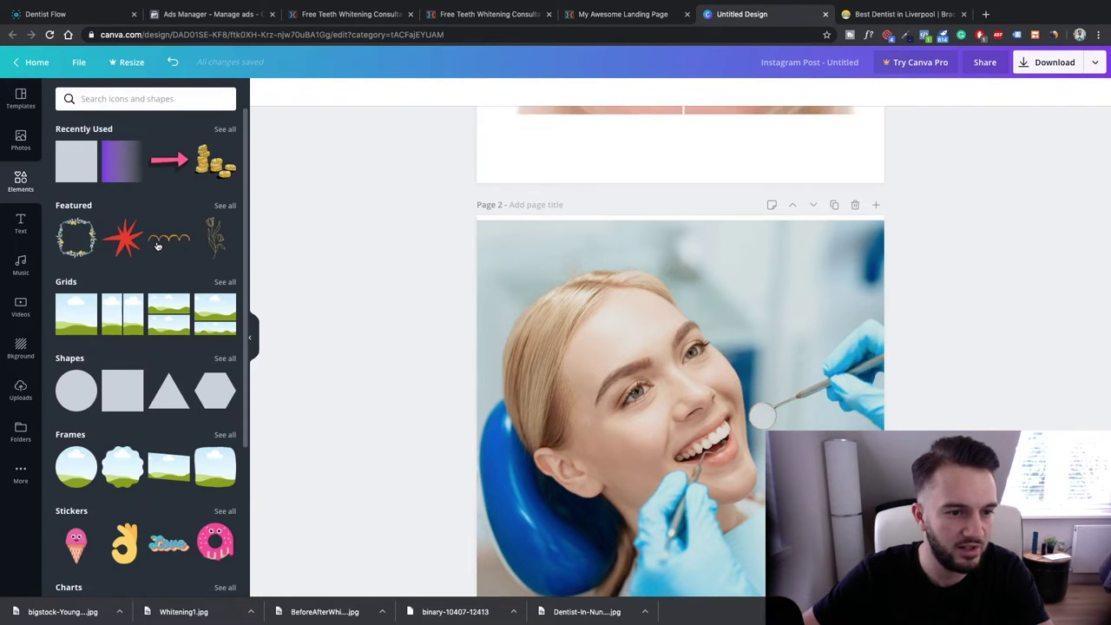
scroll(145, 337, down, 3)
scroll(146, 337, down, 2)
scroll(191, 277, up, 2)
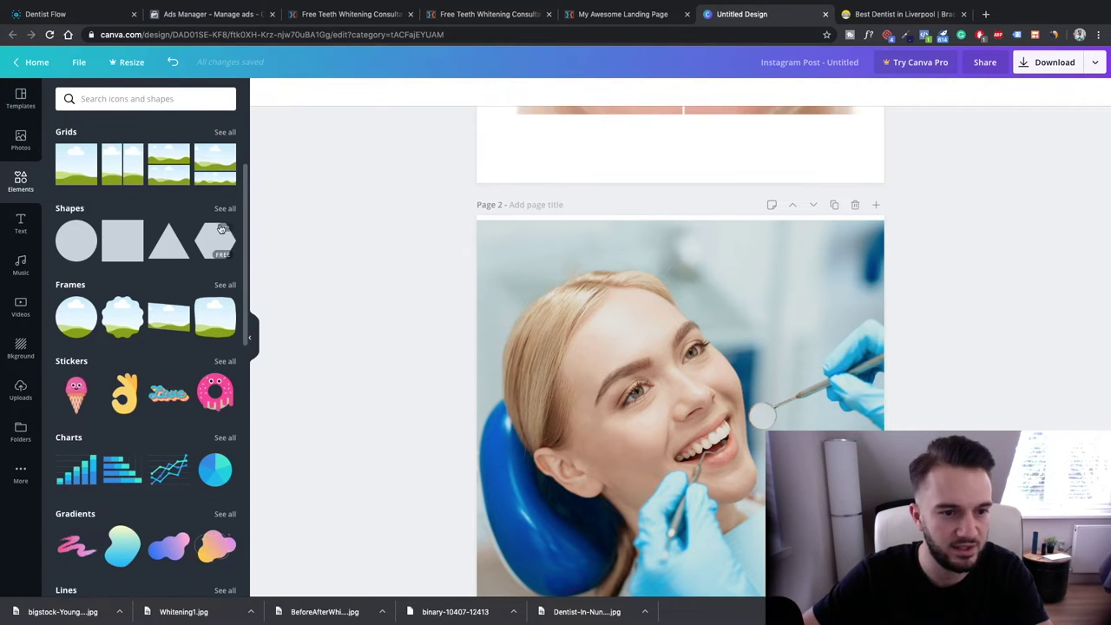
click(224, 210)
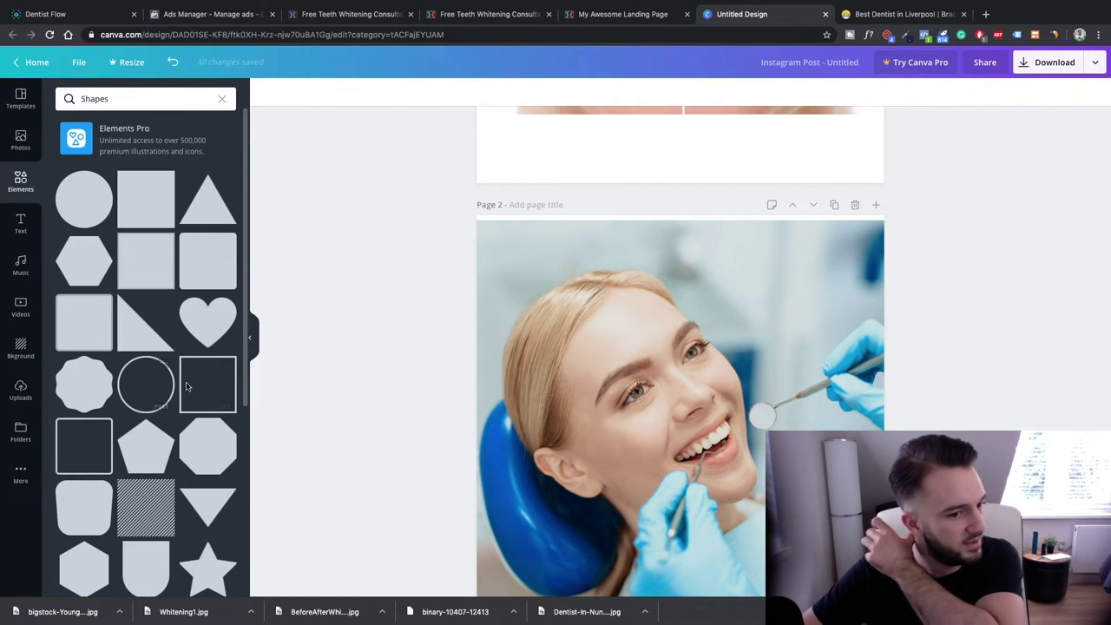
click(194, 387)
scroll(391, 373, down, 3)
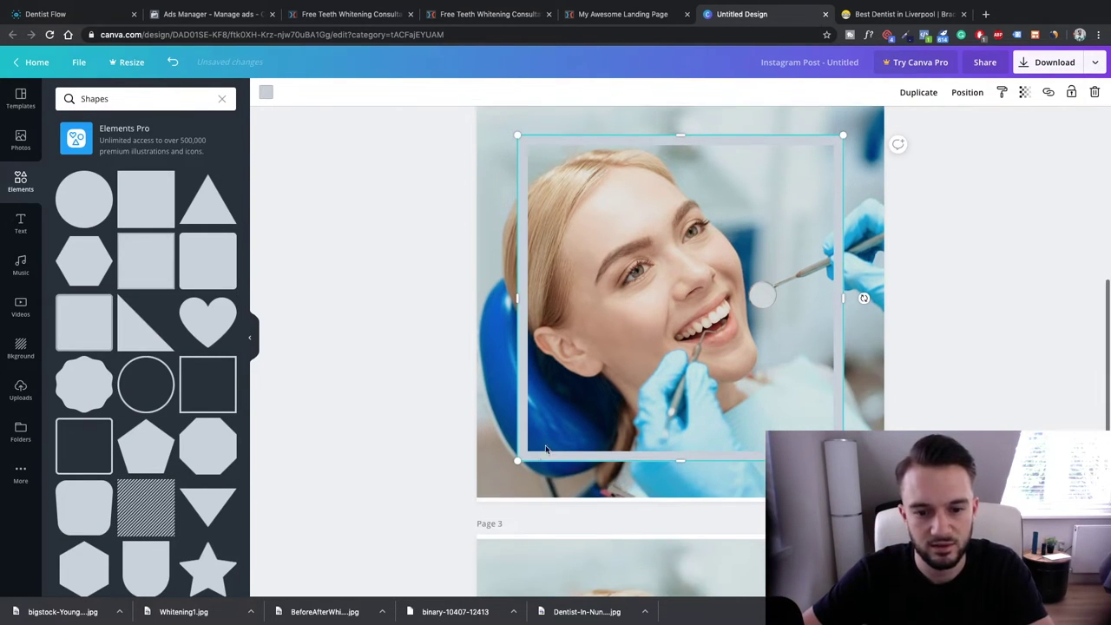
drag(506, 468, 466, 509)
scroll(490, 448, up, 1)
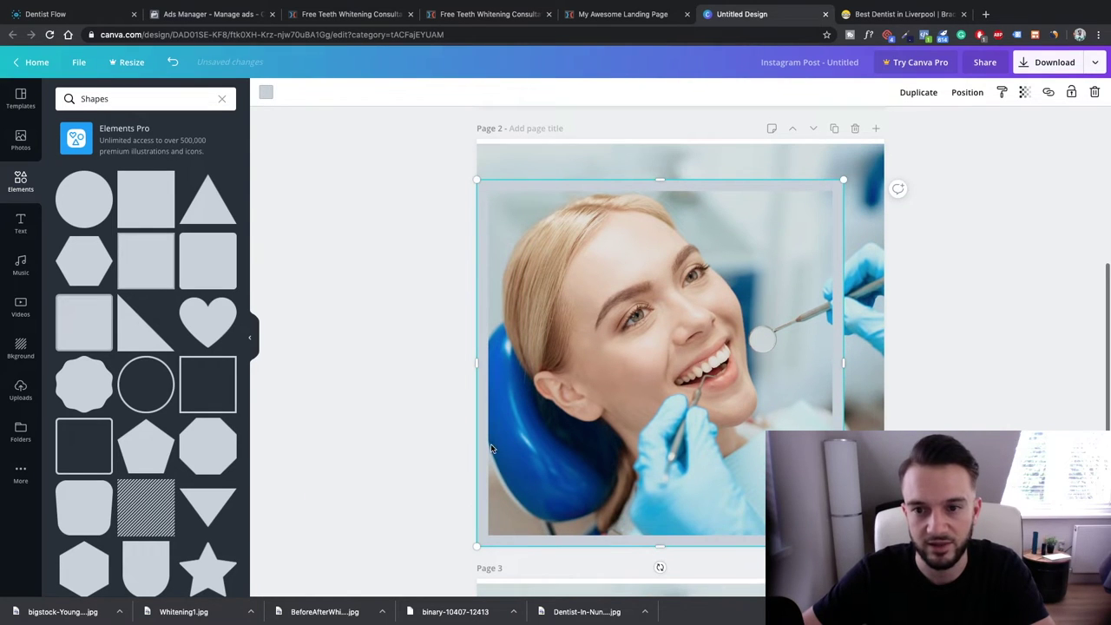
drag(845, 180, 884, 139)
- Try turquoise, yellow and the custom lime #e3ff00 as the colour of the frame on page 2
click(265, 92)
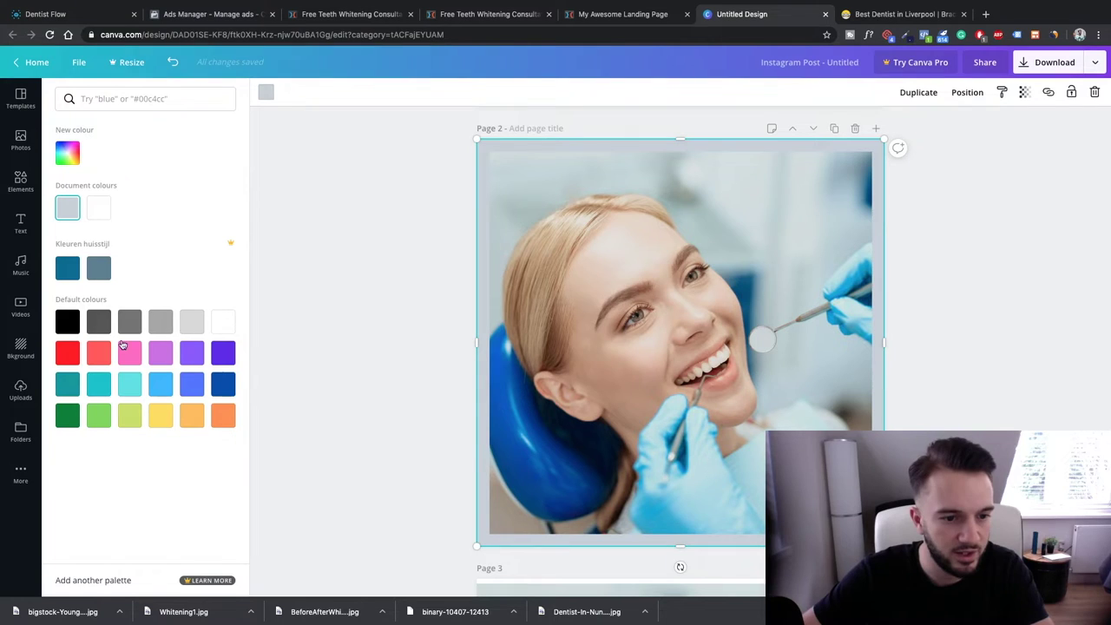
click(130, 384)
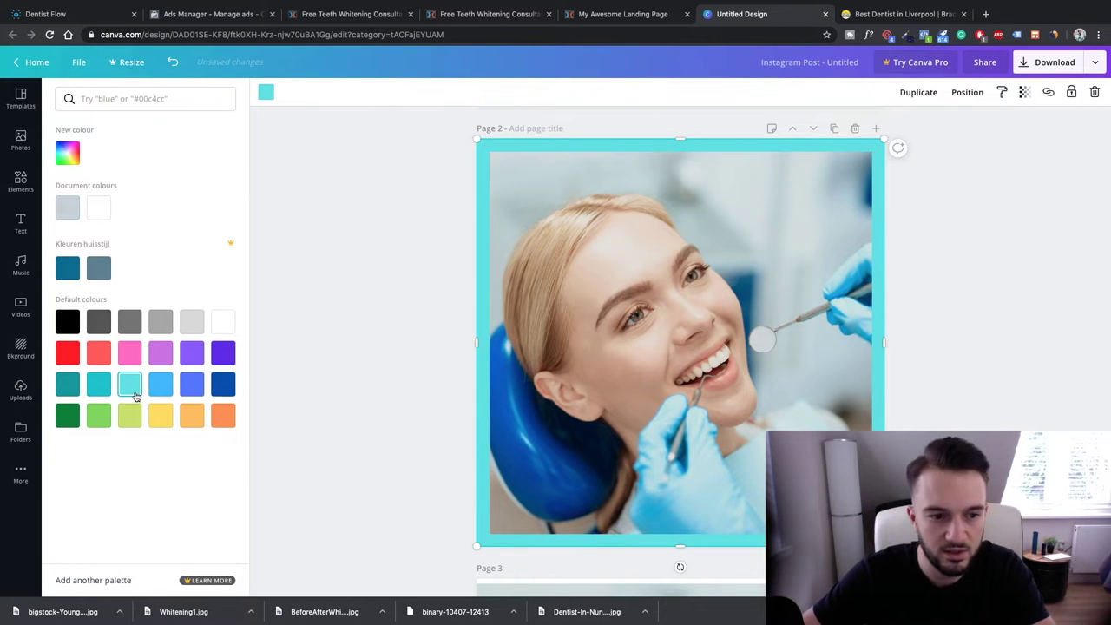
click(160, 418)
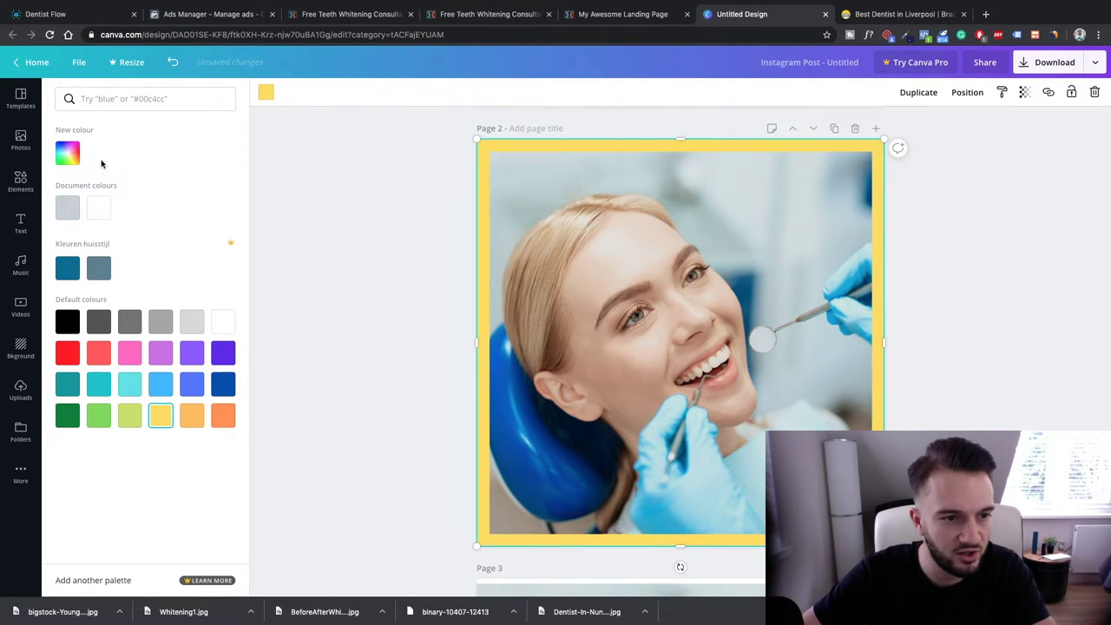
click(69, 154)
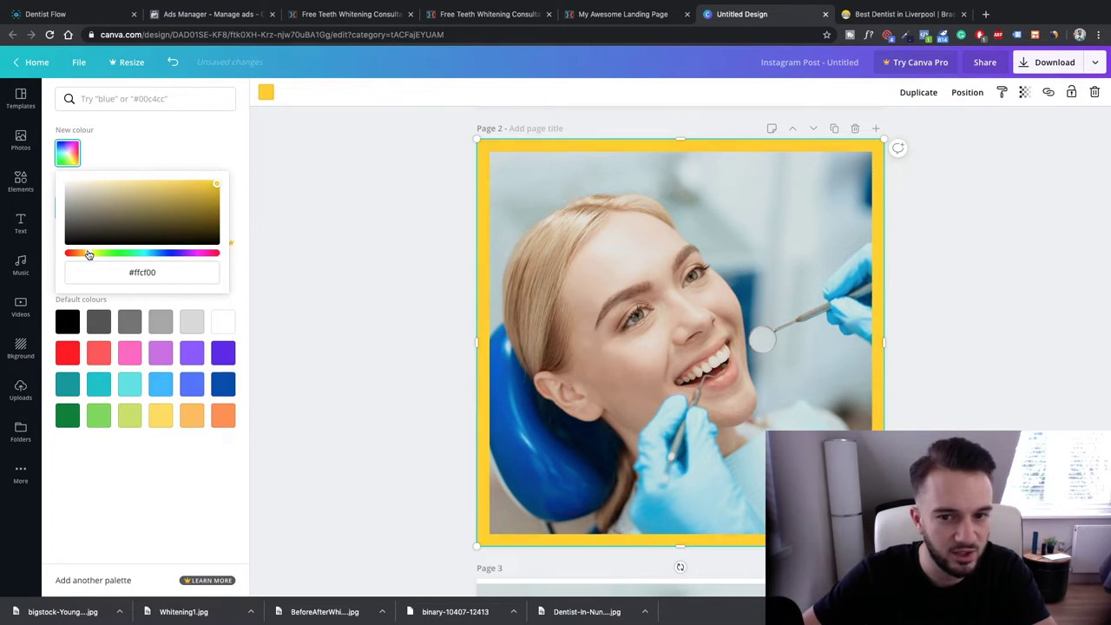
drag(88, 254, 95, 255)
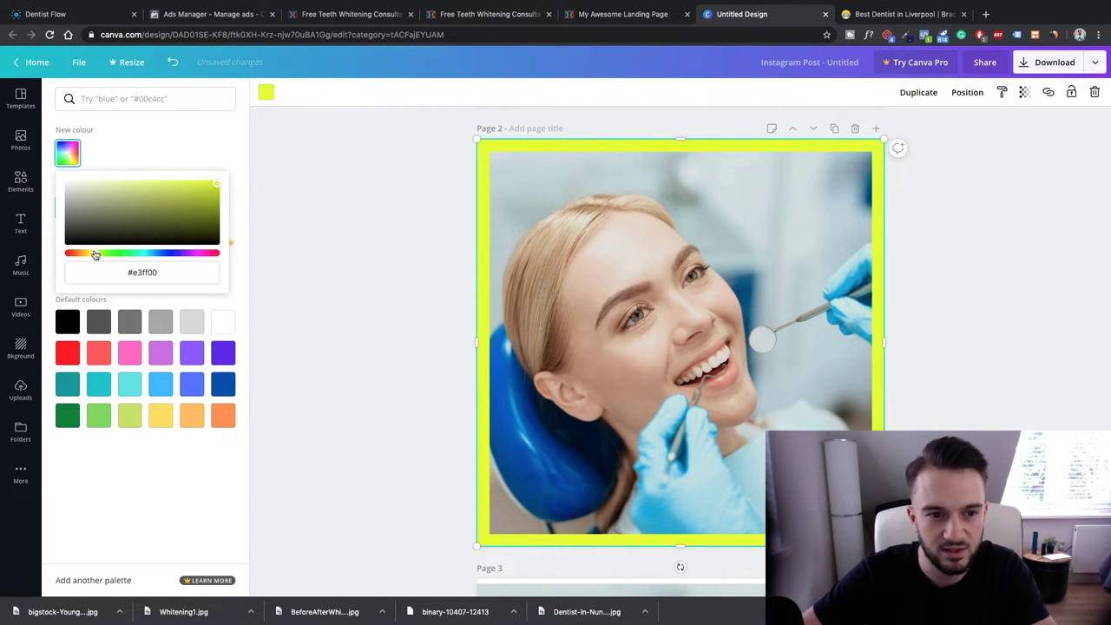
click(358, 258)
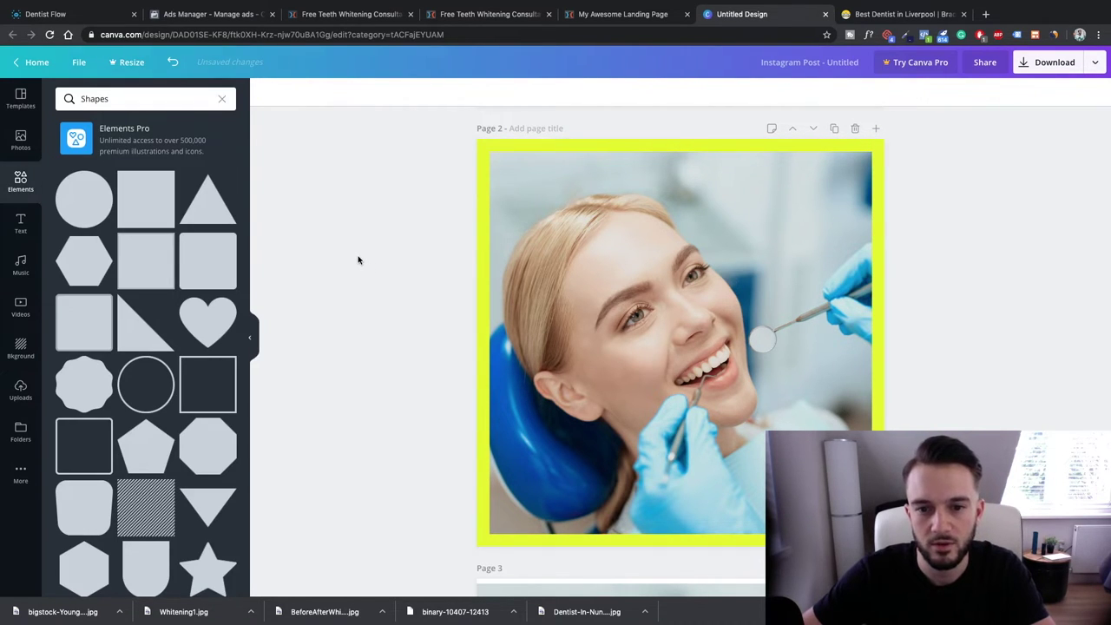
- Try red on the page 2 frame and switch it back to the lime document colour
click(506, 143)
click(267, 93)
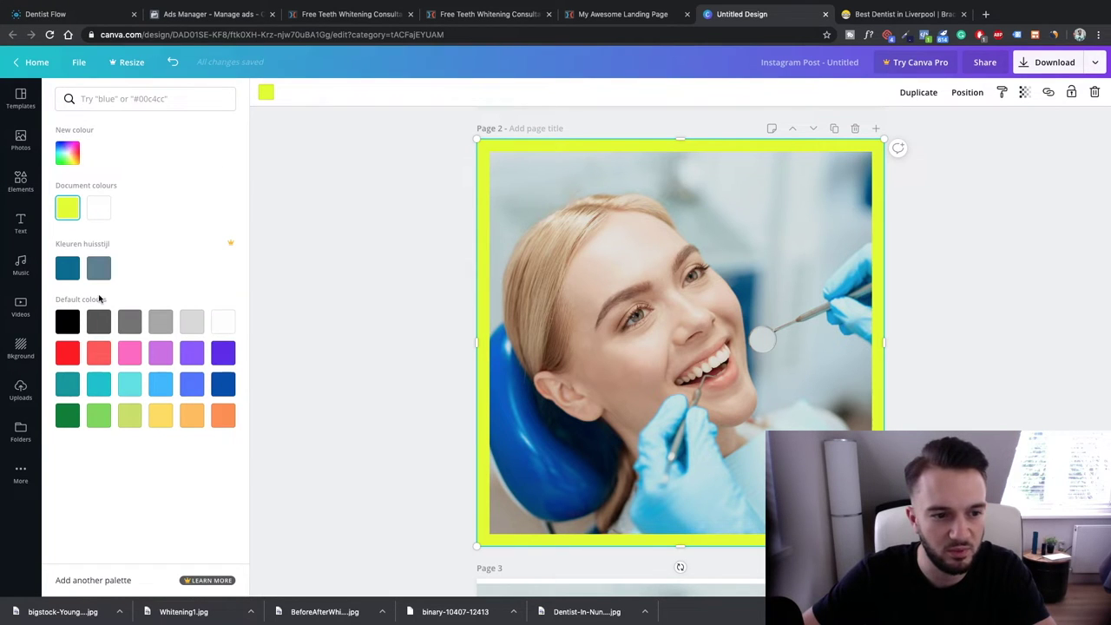
click(68, 354)
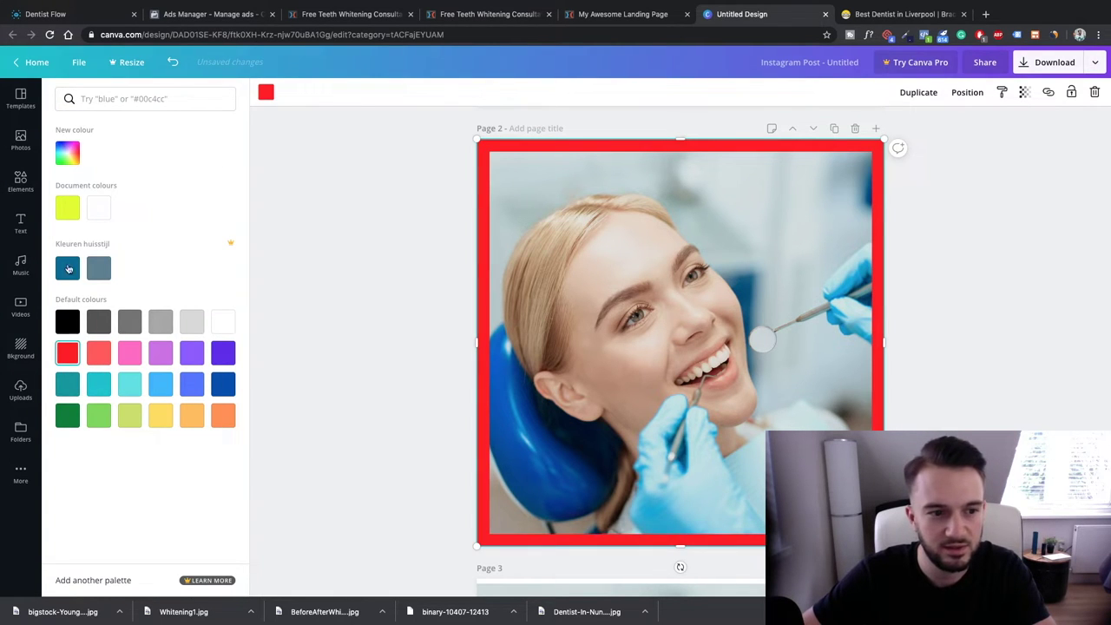
click(68, 208)
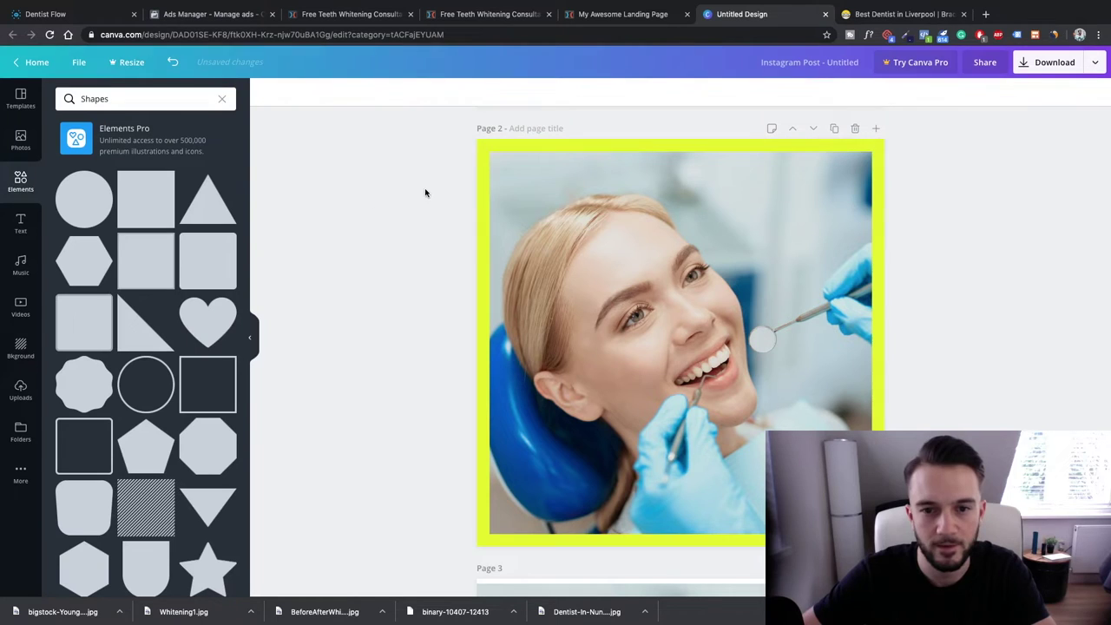
- Set the page 2 frame to the custom bright yellow #faff00
click(266, 92)
click(70, 163)
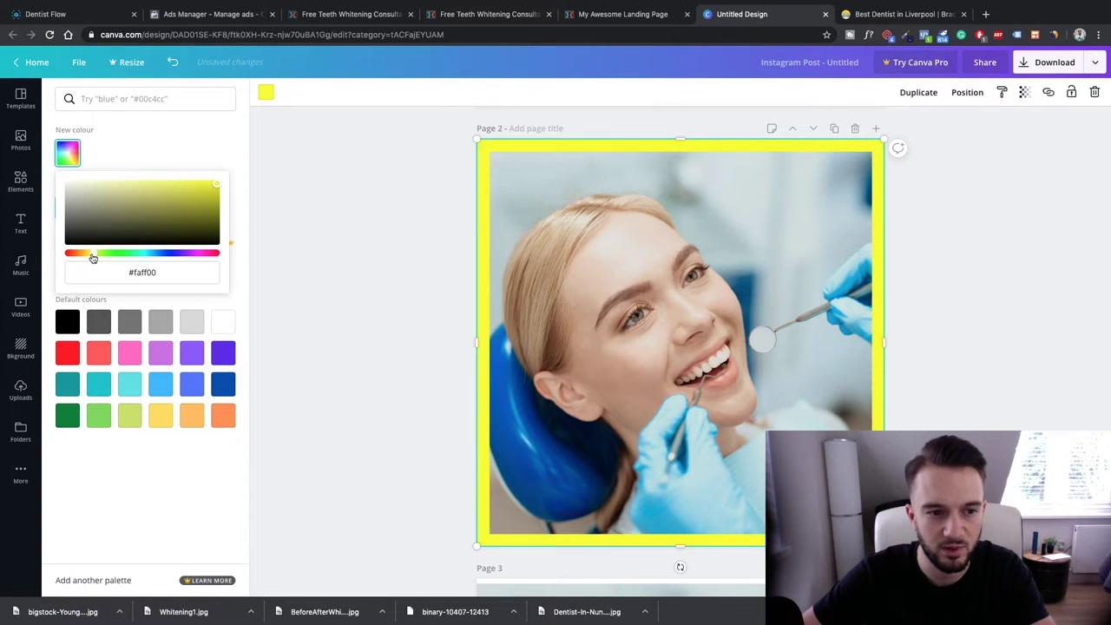
click(391, 263)
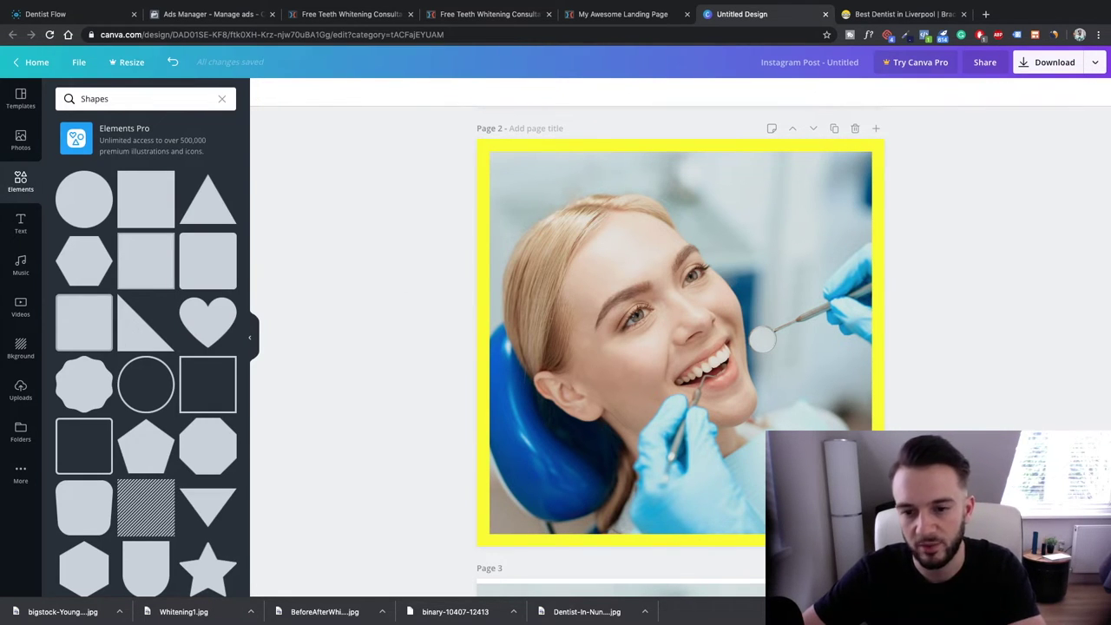
- Copy the yellow frame from page 2 and paste it around the photo on page 3
scroll(558, 276, up, 1)
scroll(533, 271, down, 5)
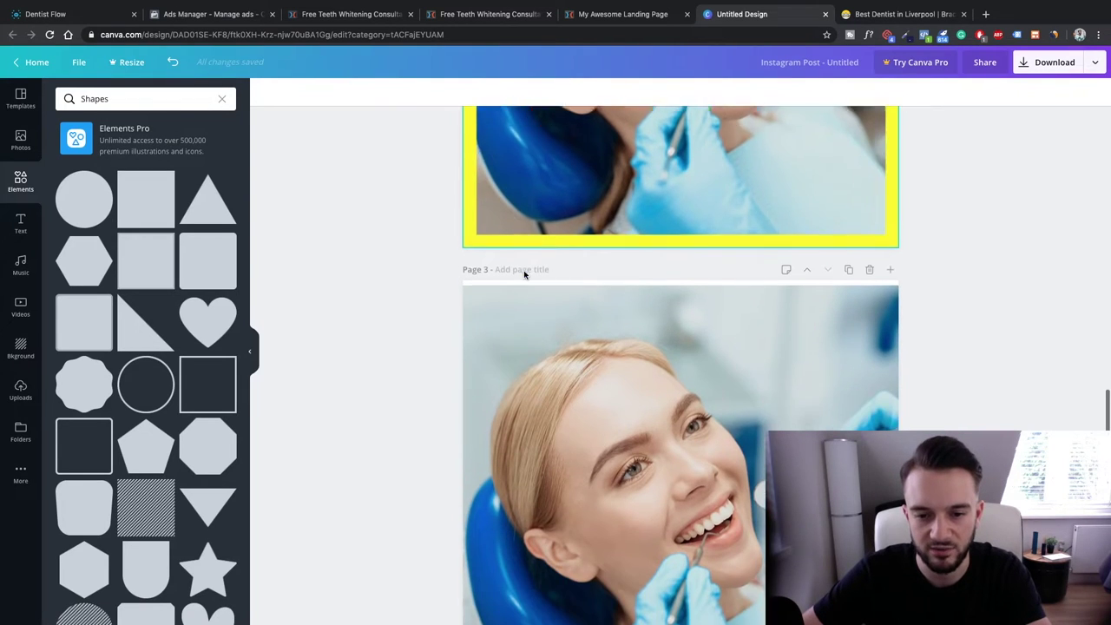
scroll(664, 272, down, 1)
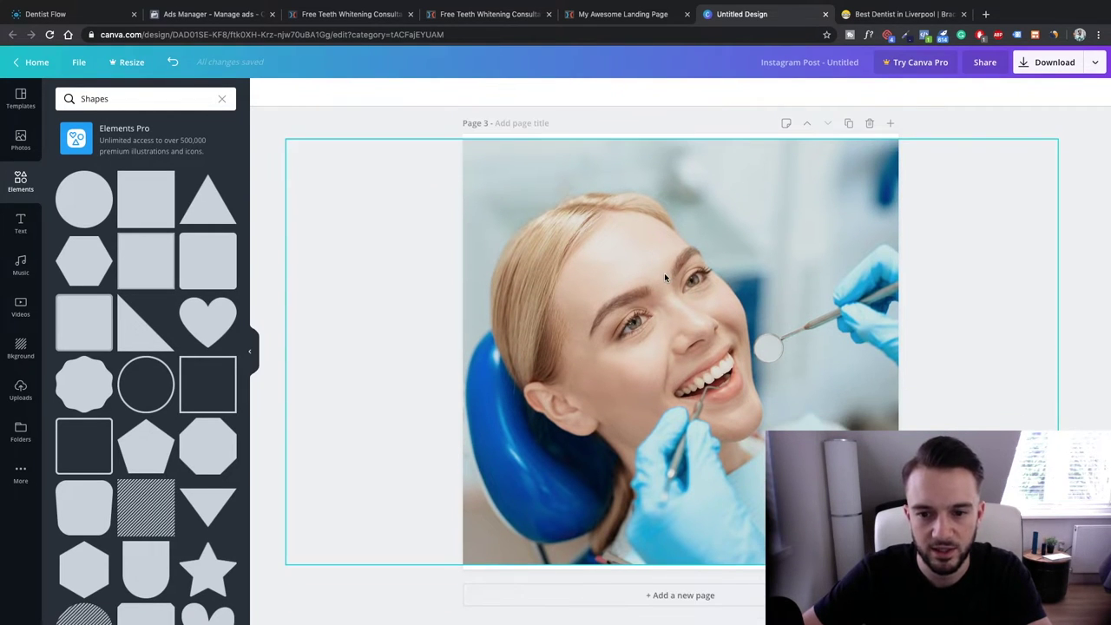
click(473, 202)
scroll(443, 141, up, 3)
click(468, 186)
scroll(468, 186, down, 3)
click(469, 259)
key(ctrl+v)
- Recolour the frame on page 3 to a vivid green, starting from the default light green
click(267, 92)
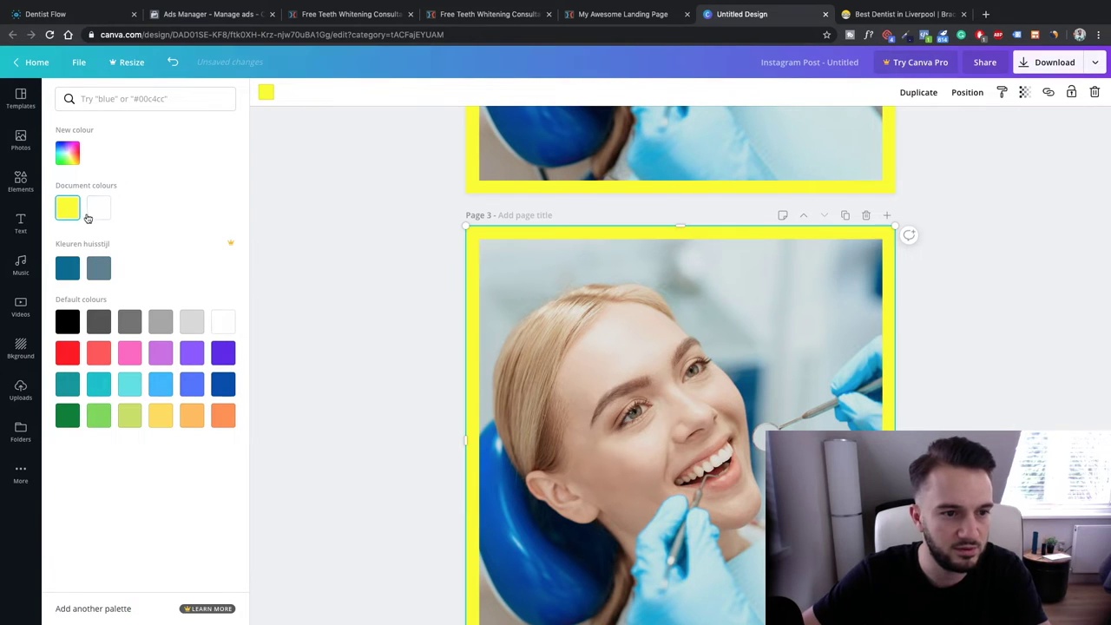
click(99, 420)
click(68, 153)
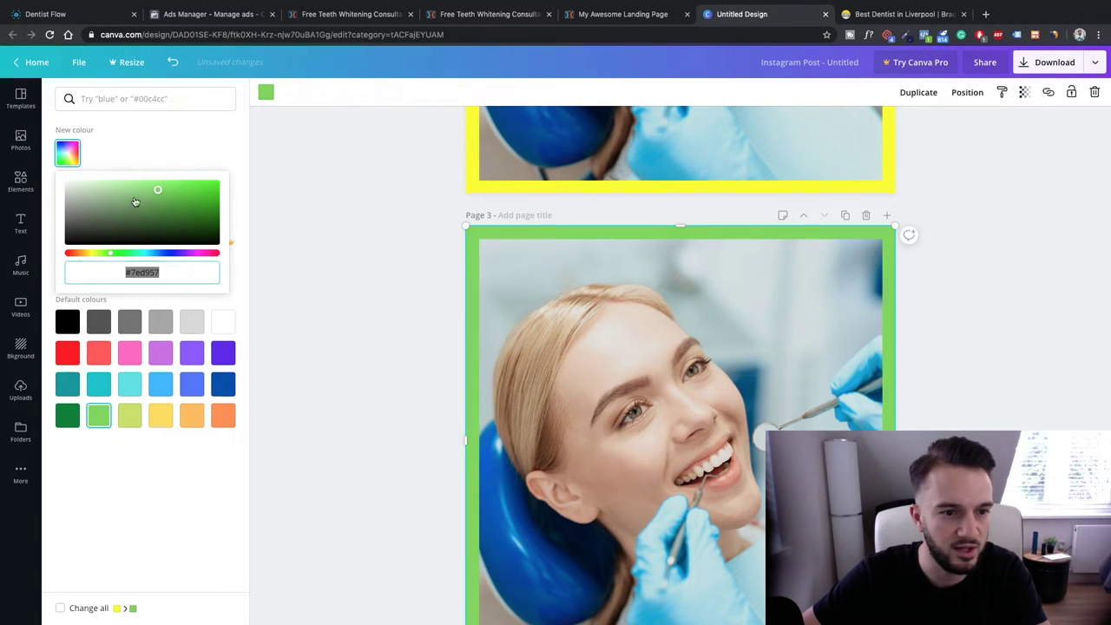
click(374, 177)
scroll(426, 256, down, 2)
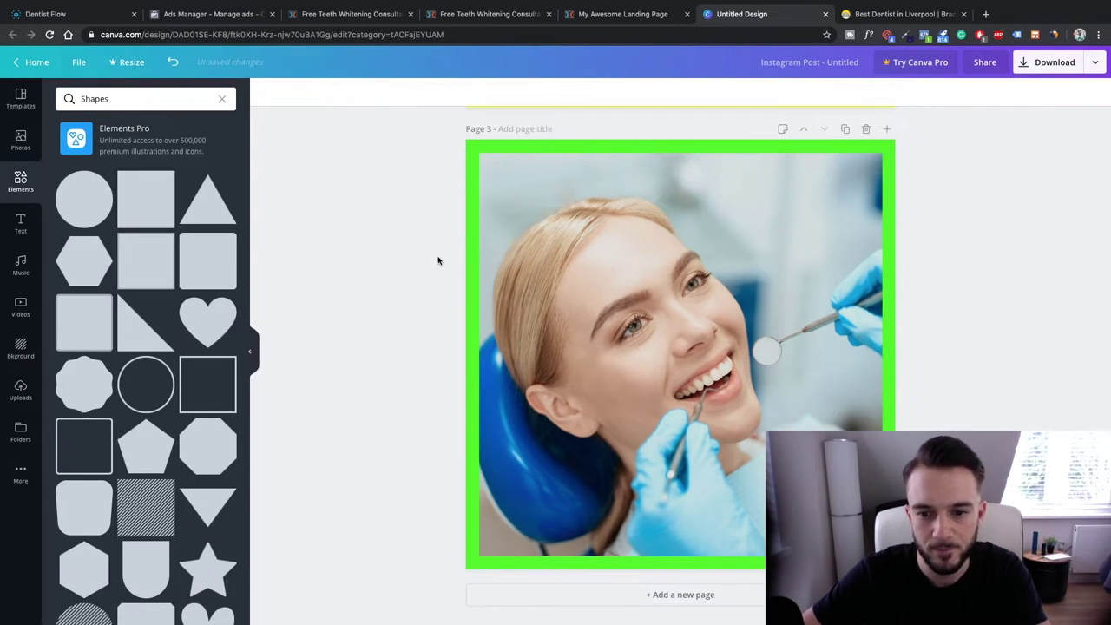
- Duplicate page 3, add the uploaded photo of the smiling bearded man to the copy and enlarge it to cover the page
click(845, 128)
click(20, 391)
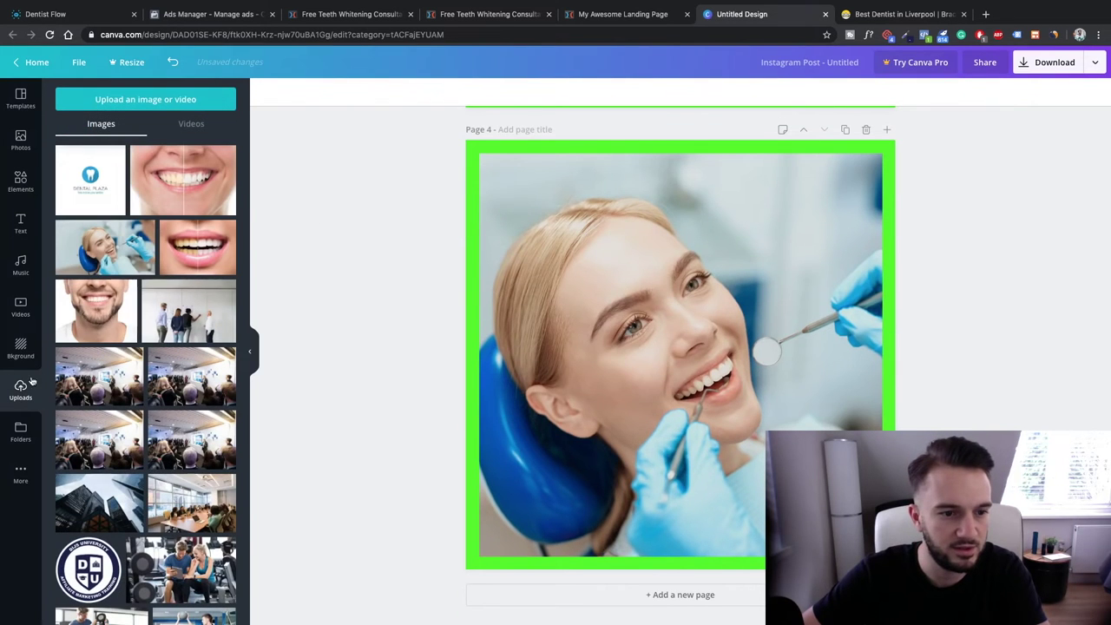
click(97, 318)
drag(510, 222, 398, 137)
drag(852, 487, 958, 569)
- Shift the green frame aside on page 4 and delete the leftover photo of the blonde woman
key(ctrl+z)
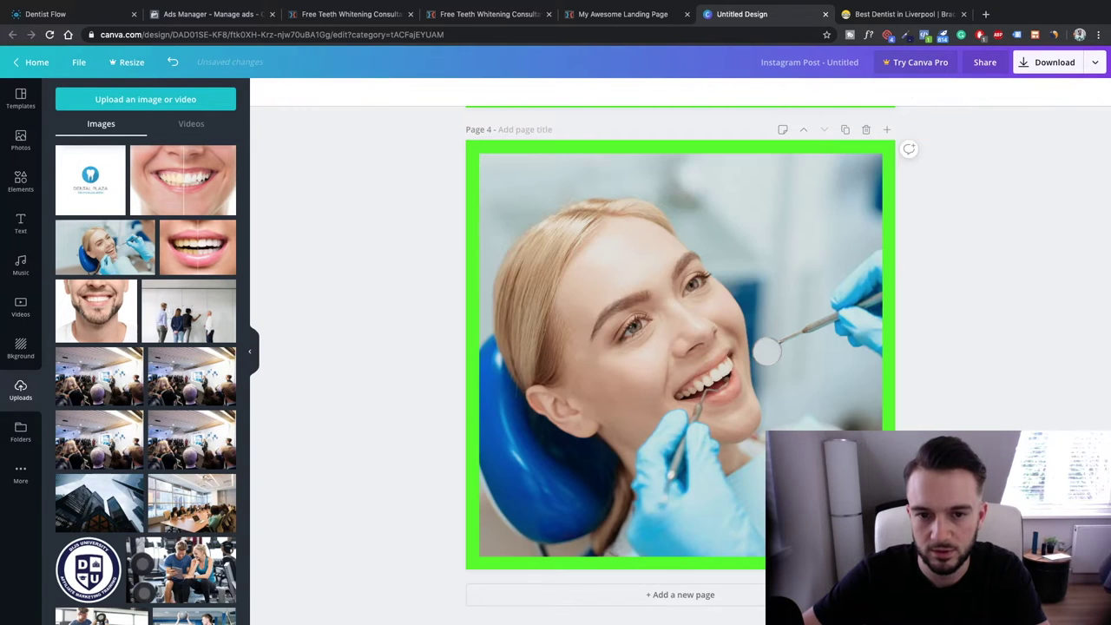
click(578, 254)
key(ctrl+z)
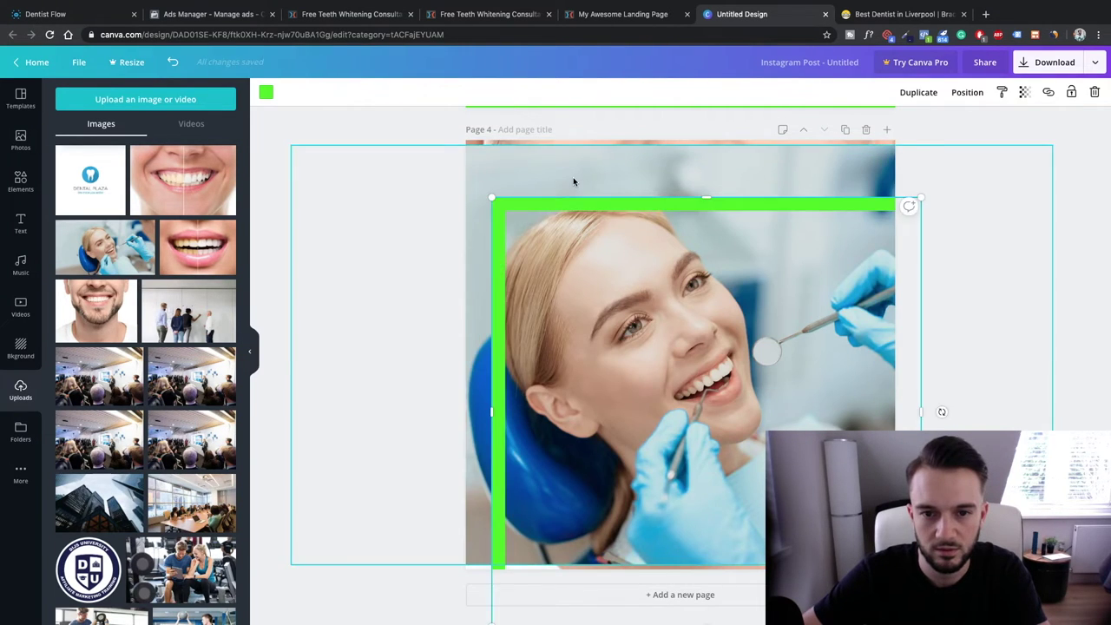
key(ctrl+z)
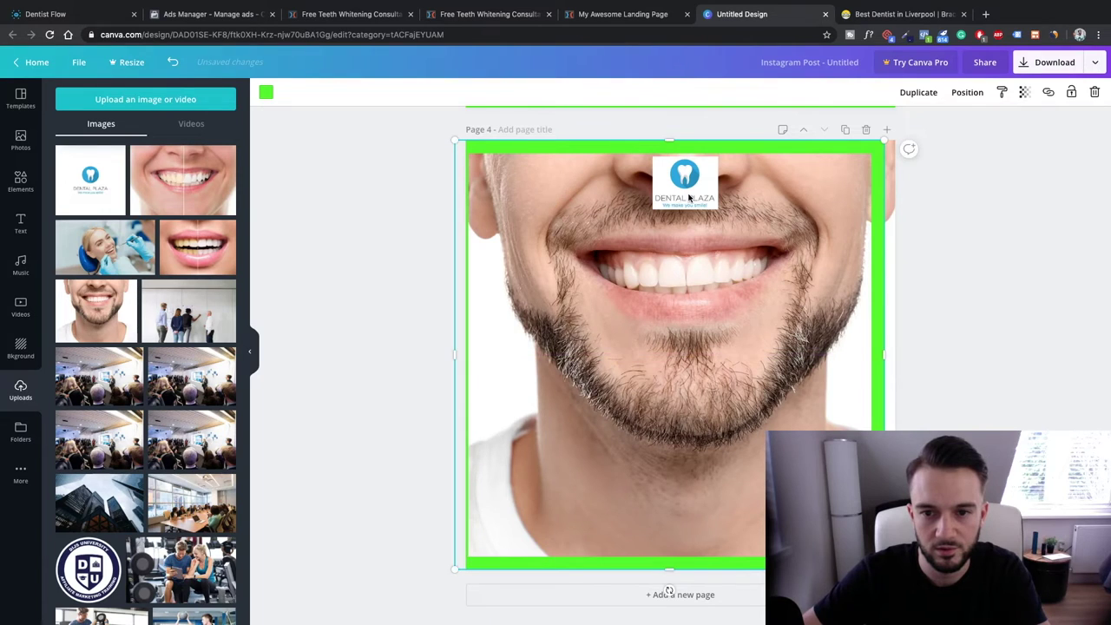
- Delete the leftover logo from page 4 and align the green frame with the page edges around the bearded man's photo
key(ctrl+z)
click(684, 202)
key(ctrl+z)
key(ctrl+z)
drag(674, 198, 663, 193)
scroll(663, 193, up, 1)
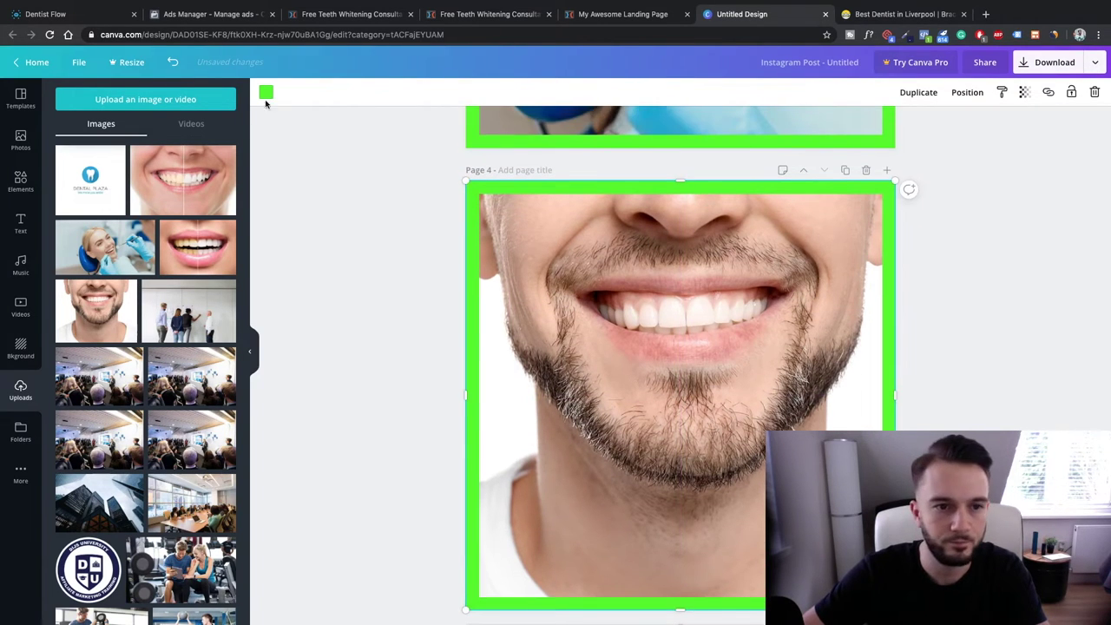
- Recolour the page 4 frame with the document's yellow and enlarge it past the page edges for a thinner border
click(265, 92)
click(94, 213)
drag(460, 175, 451, 170)
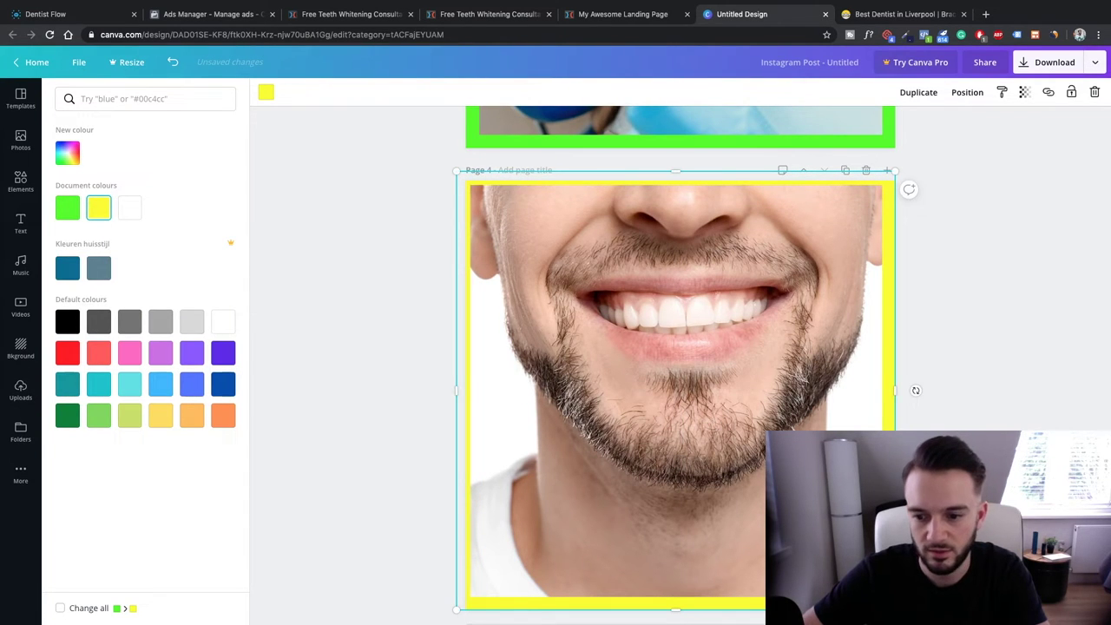
drag(915, 390, 924, 394)
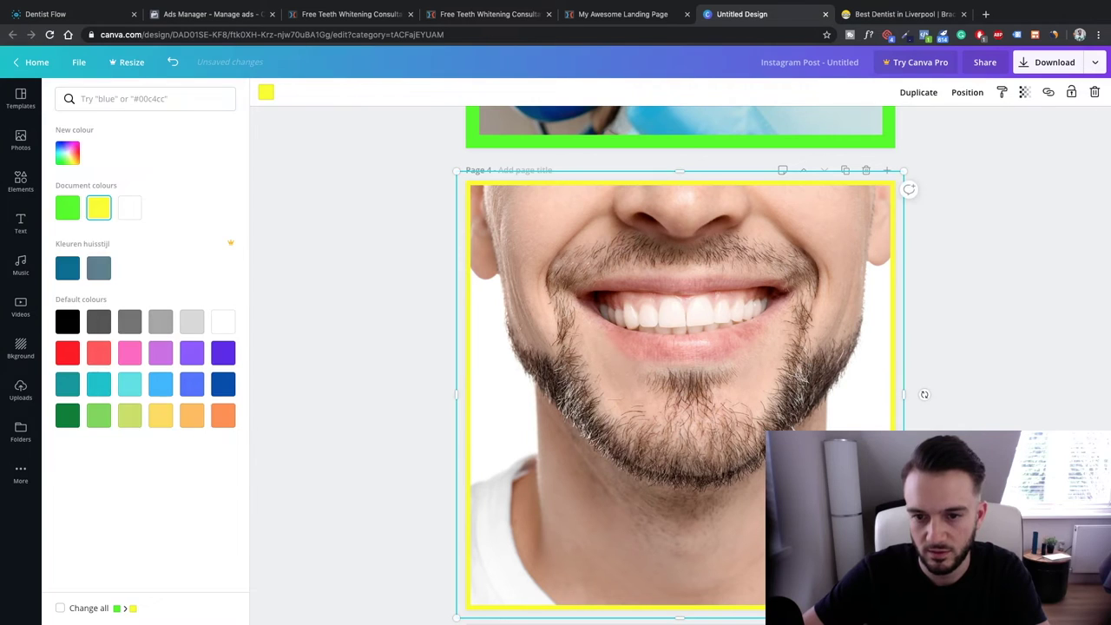
click(925, 395)
- Duplicate page 4, add the uploaded before-and-after lips photo to the copy and enlarge it to the full page width
click(844, 170)
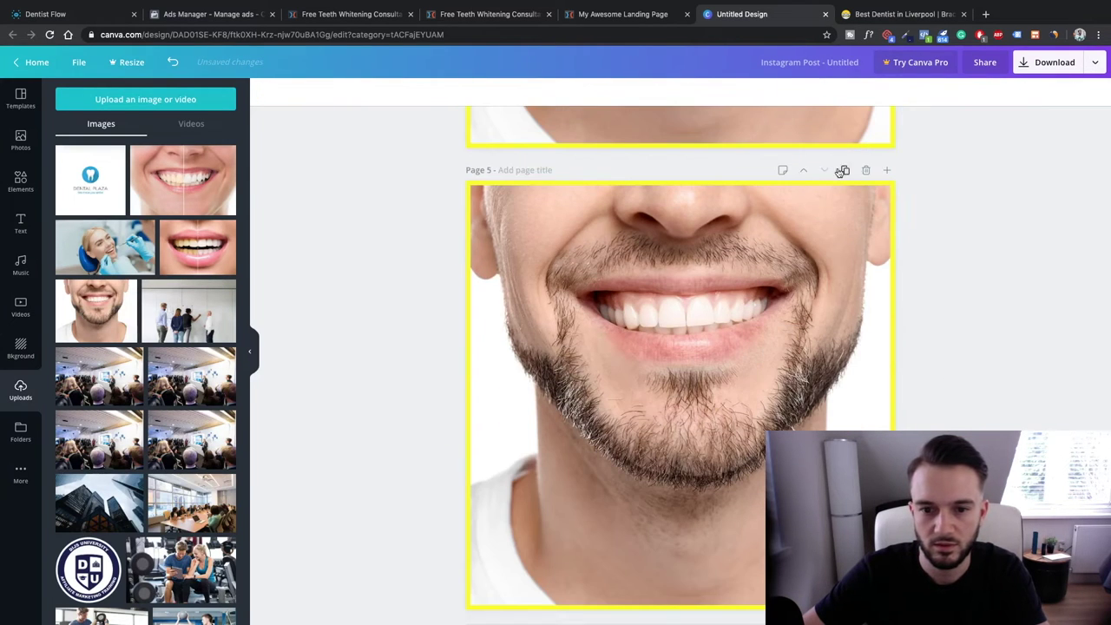
scroll(260, 330, up, 20)
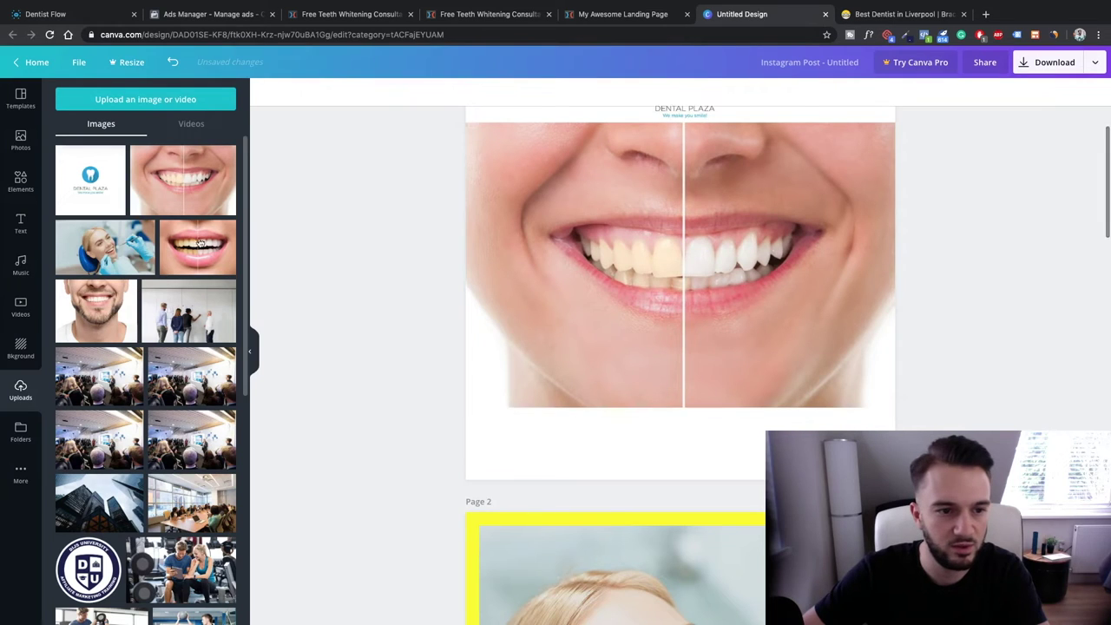
scroll(187, 252, down, 5)
scroll(416, 310, down, 20)
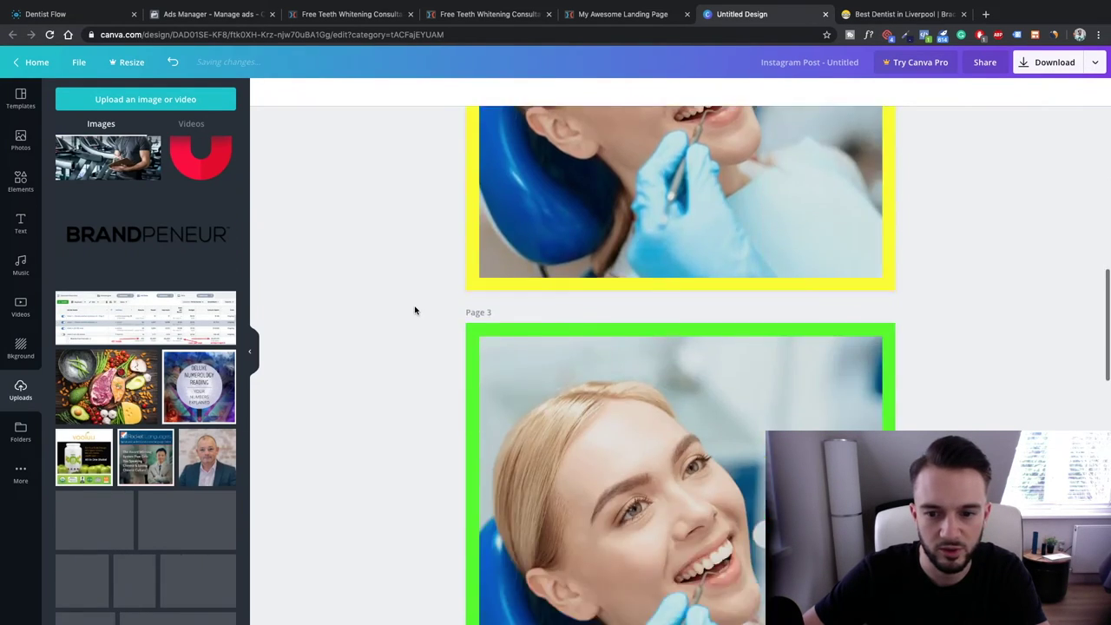
scroll(373, 331, up, 1)
scroll(146, 364, up, 5)
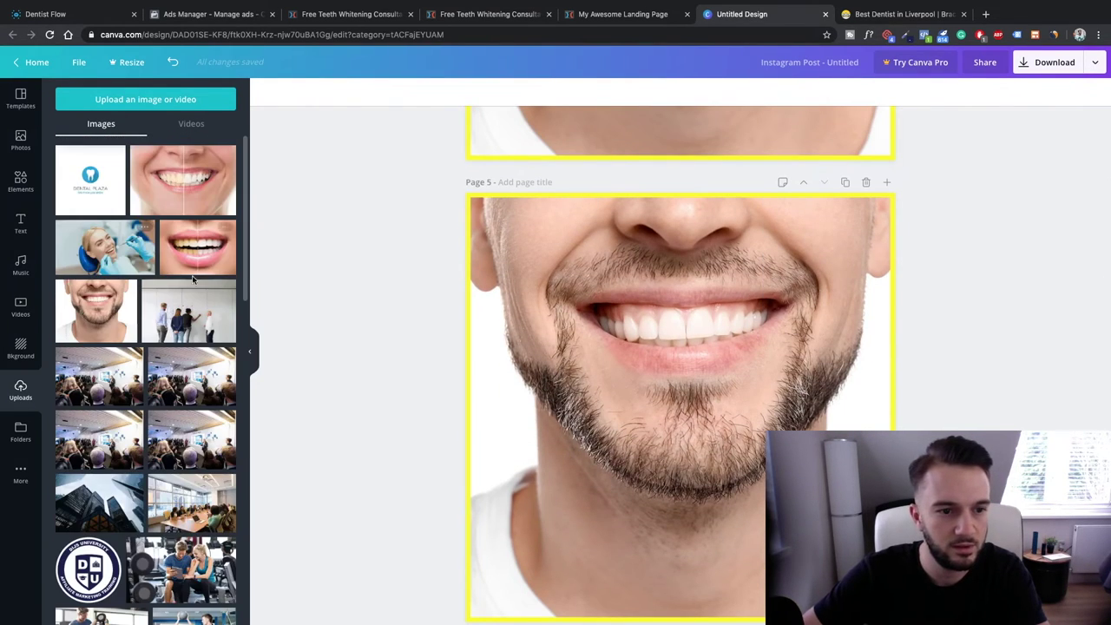
click(197, 246)
scroll(613, 352, down, 1)
drag(508, 475, 456, 518)
drag(851, 235, 915, 213)
- Delete the yellow frames and the leftover photos behind the lips photo on page 5
click(705, 542)
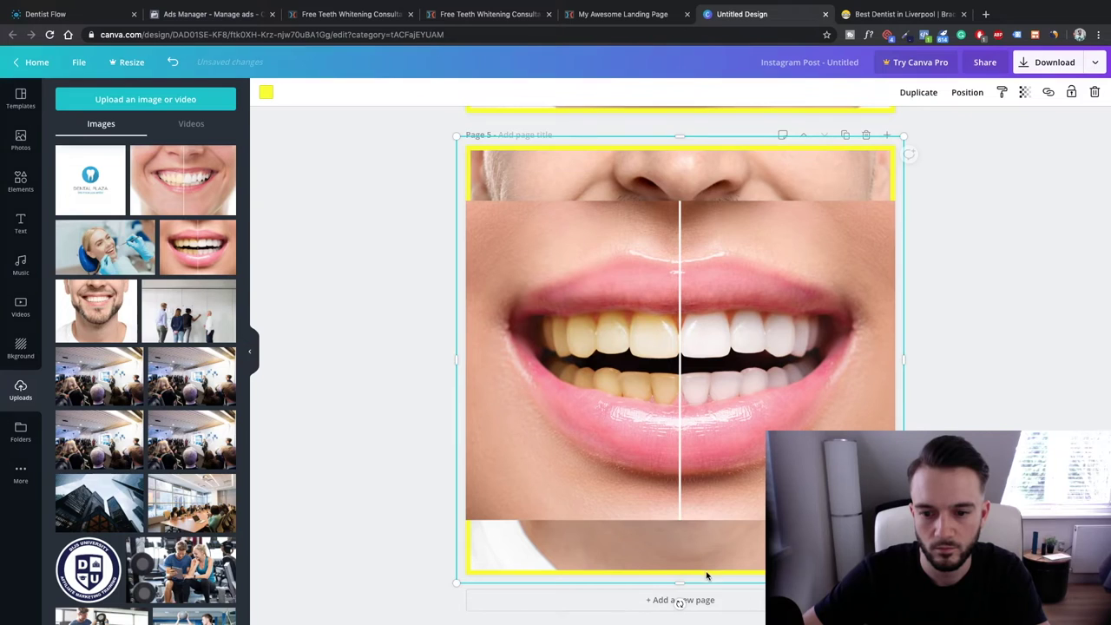
click(707, 265)
key(ctrl+z)
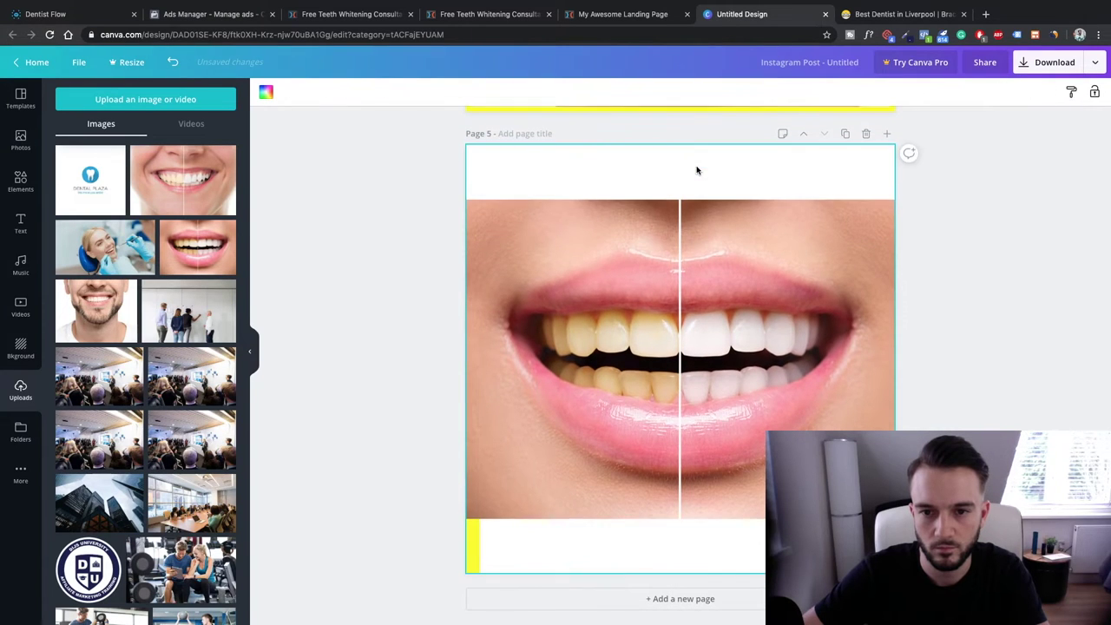
key(ctrl+z)
key(ctrl+z)
key(ctrl+z)
key(ctrl+z)
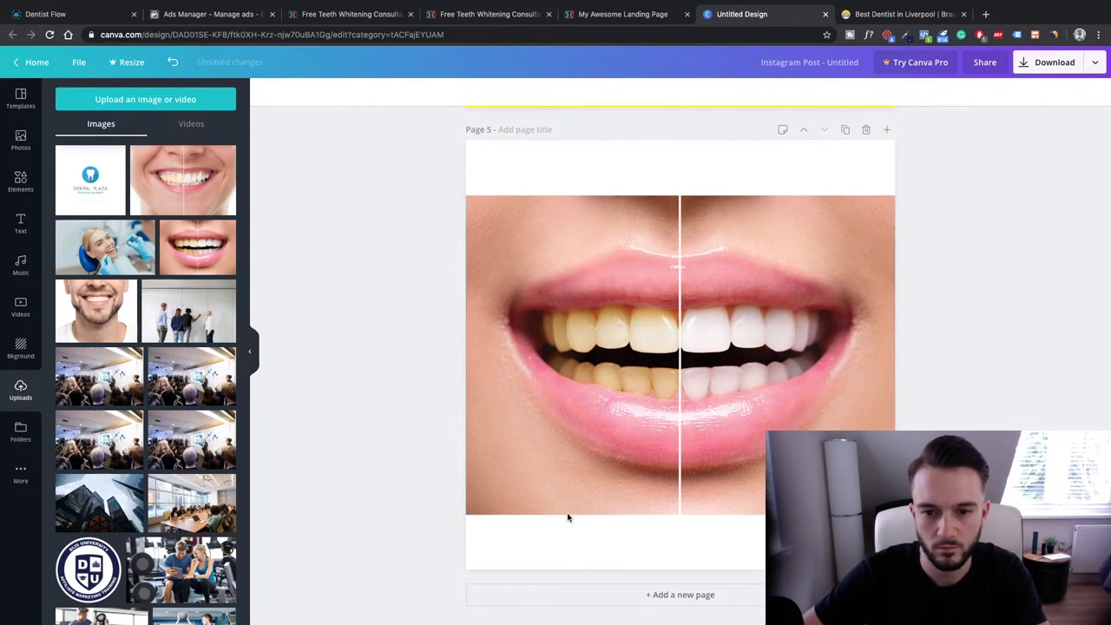
- Copy the Dental Plaza logo from page 1 to page 5 and centre it in the white strip above the lips photo
key(ctrl+z)
key(ctrl+z)
key(ctrl+z)
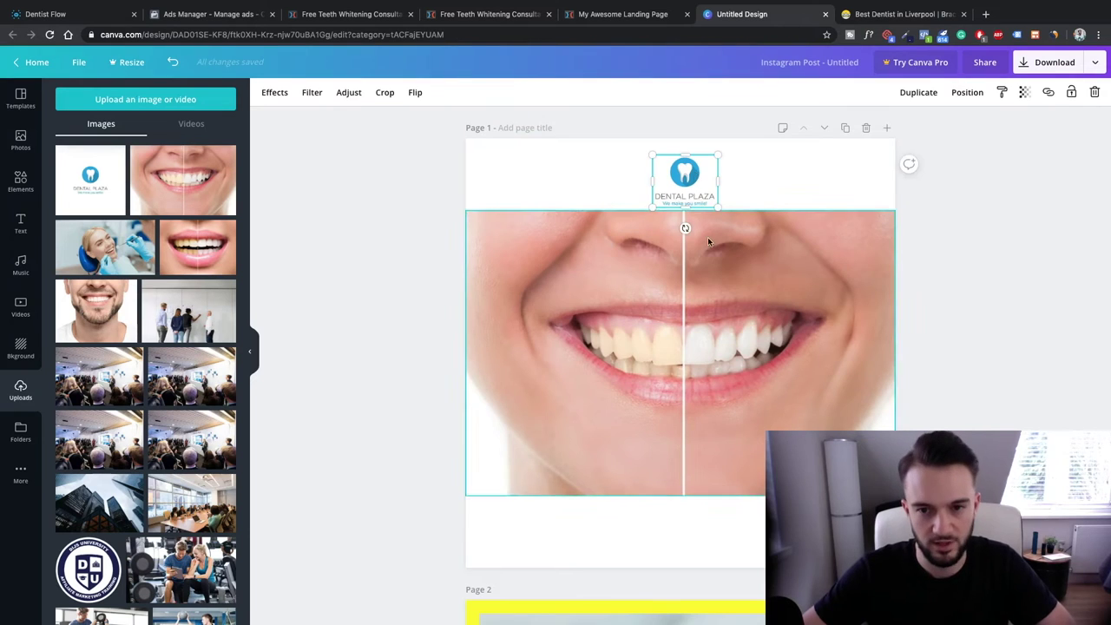
key(ctrl+z)
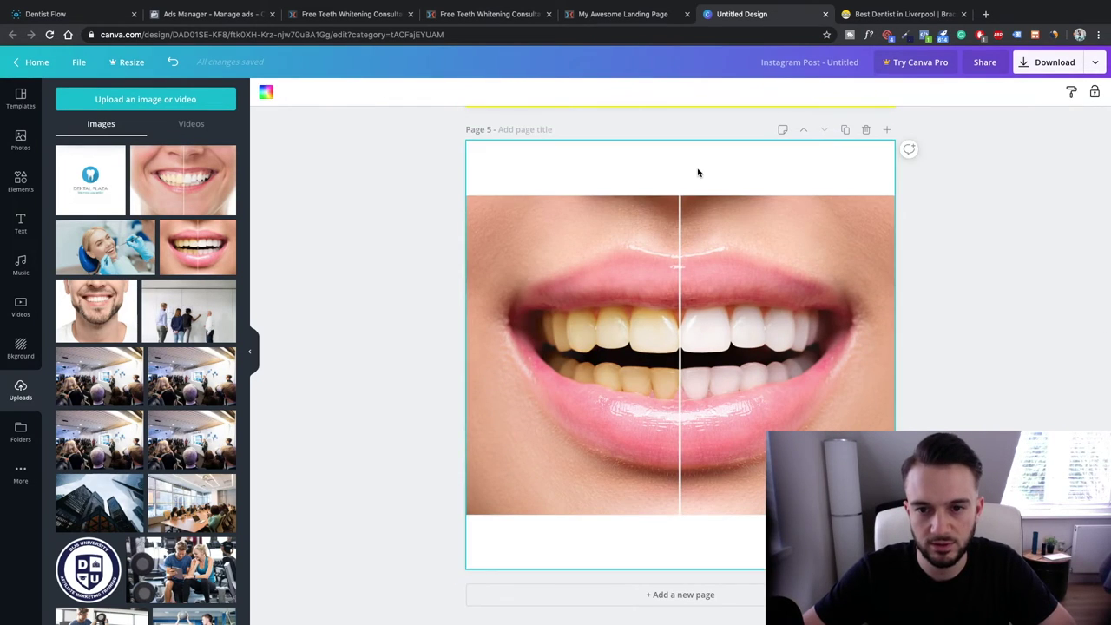
key(ctrl+z)
drag(672, 175, 668, 159)
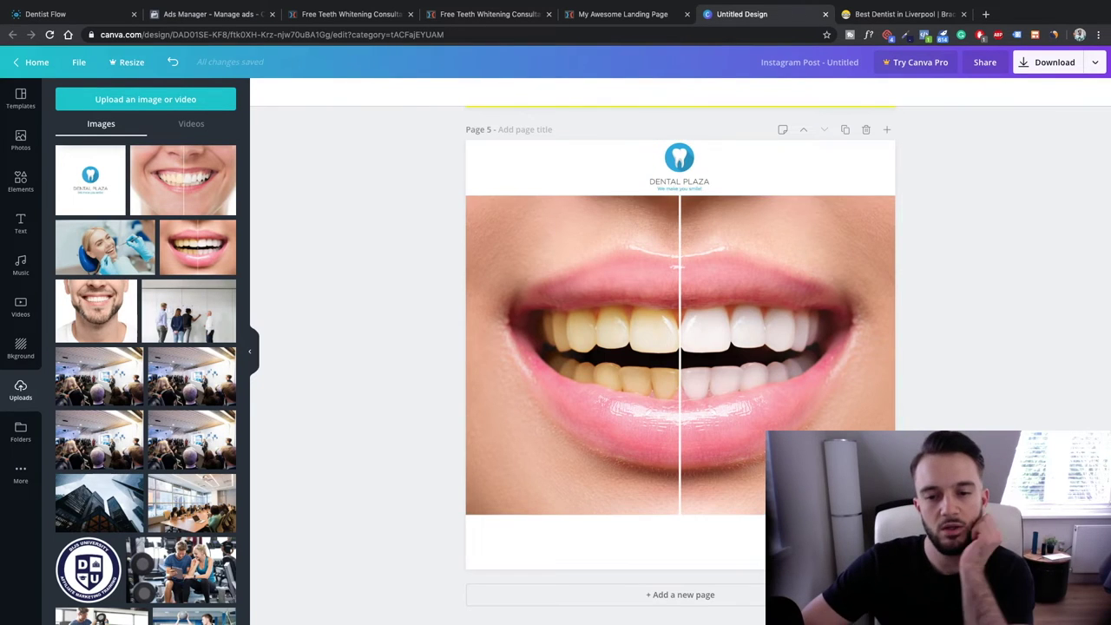
- Move the before-and-after smile photo on page 1 slightly down, keeping it horizontally centred, to leave more space below the logo
key(ctrl+z)
key(ctrl+z)
key(ctrl+z)
key(ctrl+z)
key(ctrl+z)
key(ctrl+z)
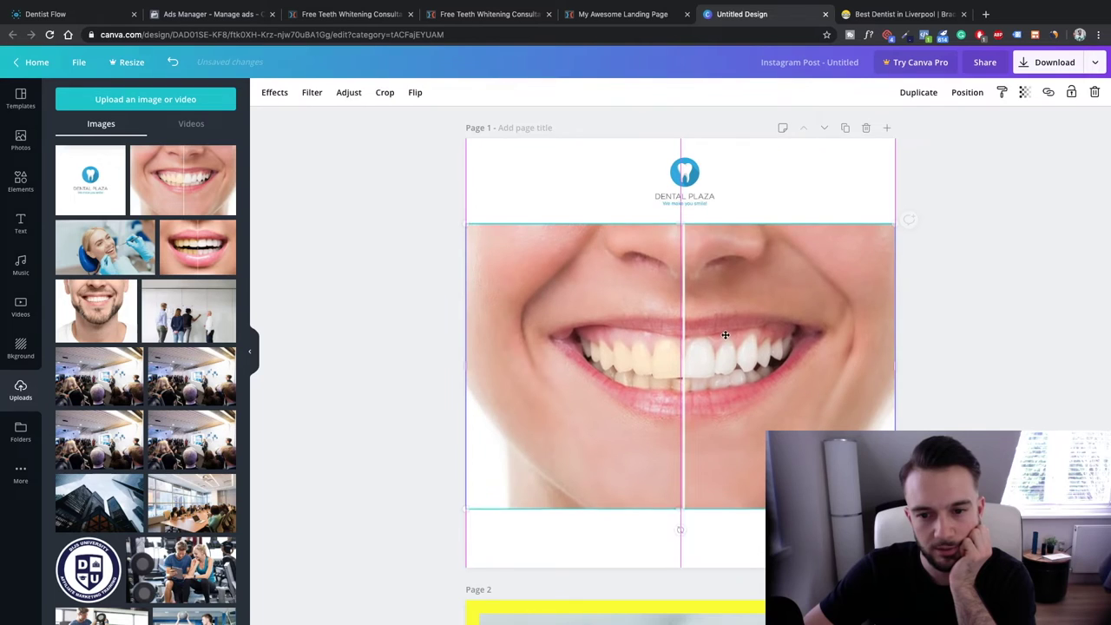
- Compare the layouts and frame thicknesses of the ad creatives across all five pages
key(ctrl+z)
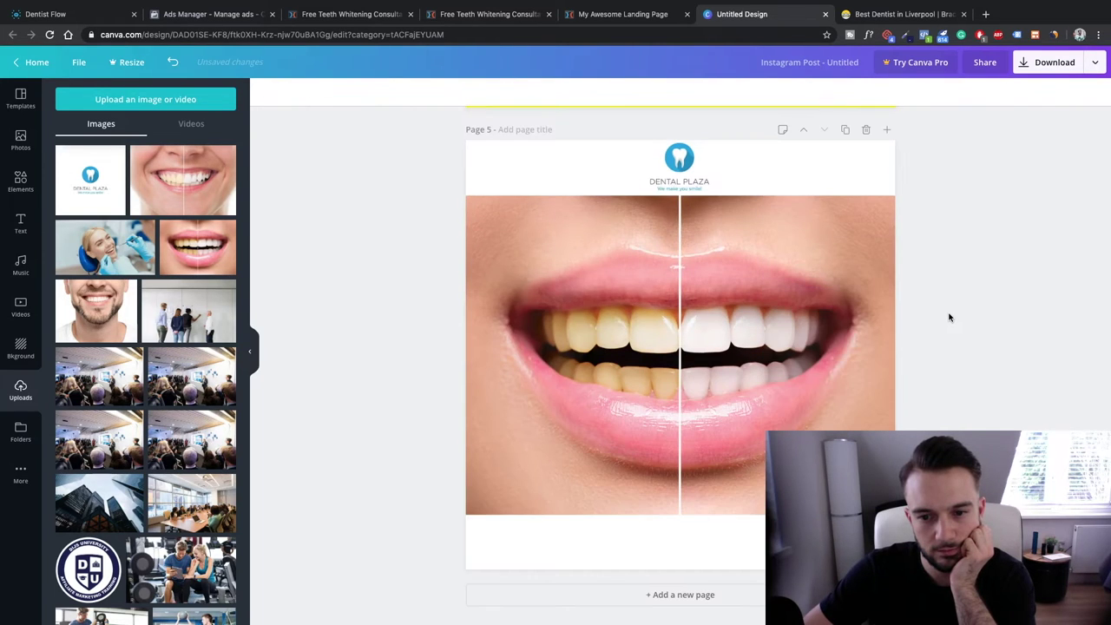
key(ctrl+z)
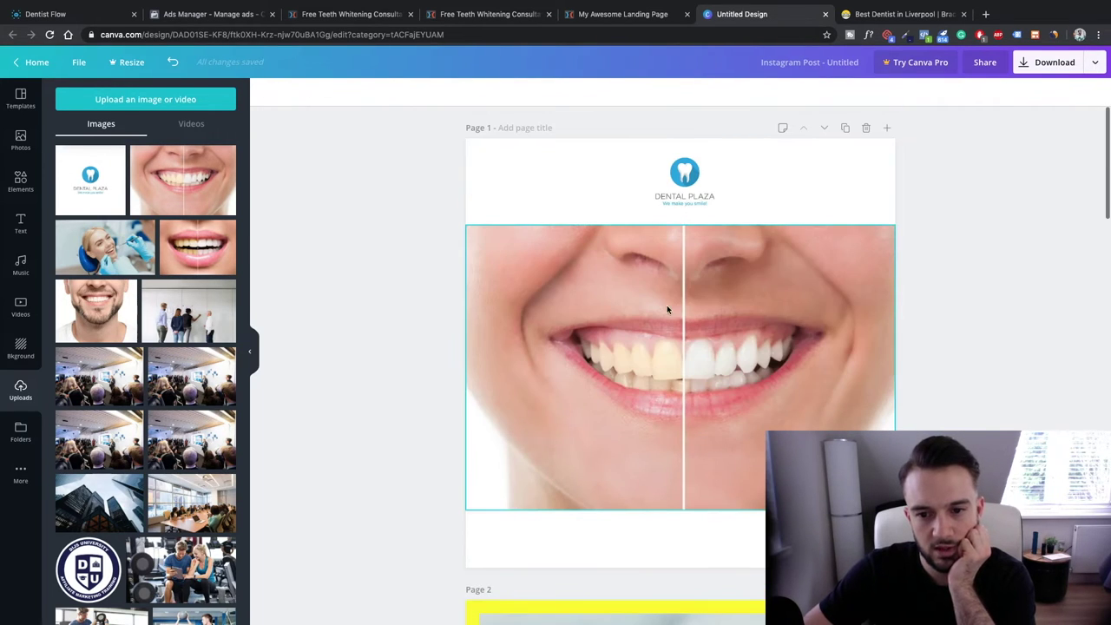
key(ctrl+z)
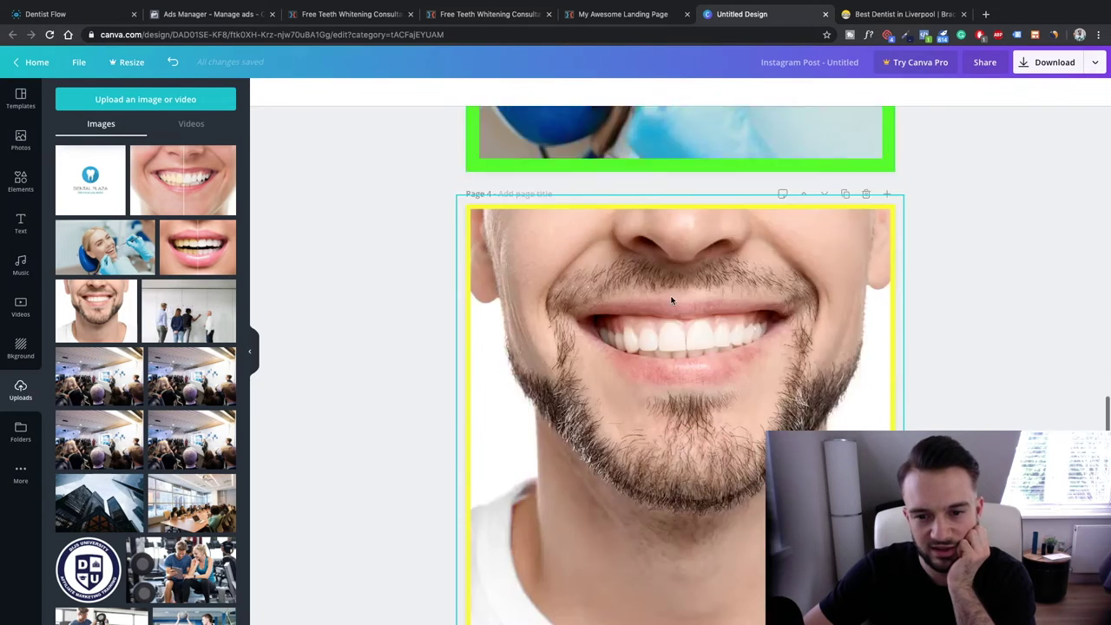
key(ctrl+z)
key(ctrl+z)
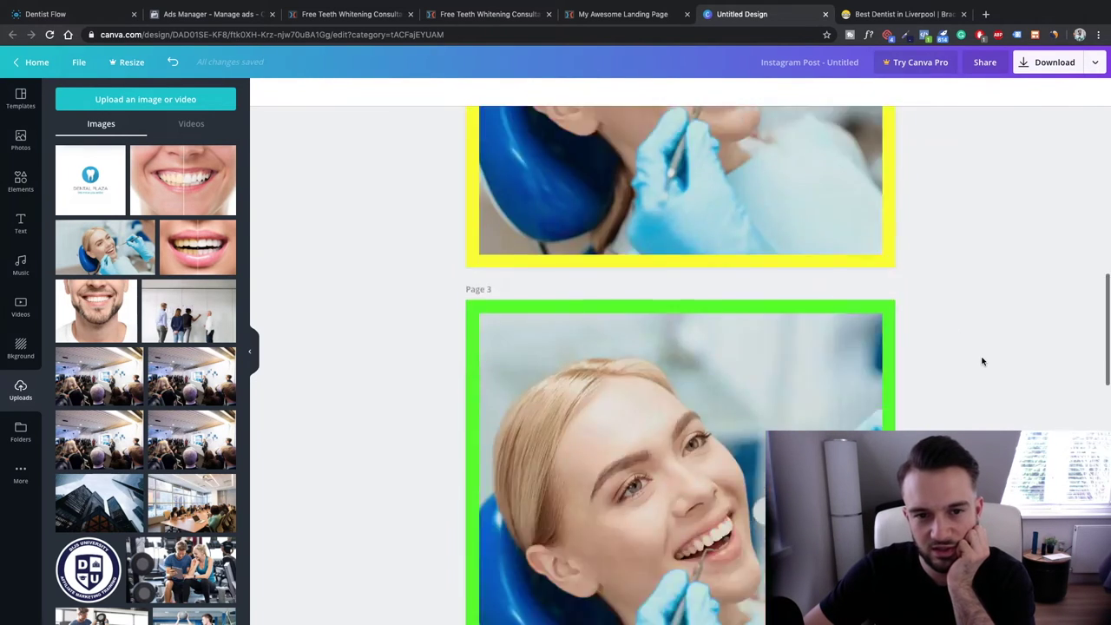
key(ctrl+z)
scroll(622, 240, down, 2)
scroll(622, 240, down, 15)
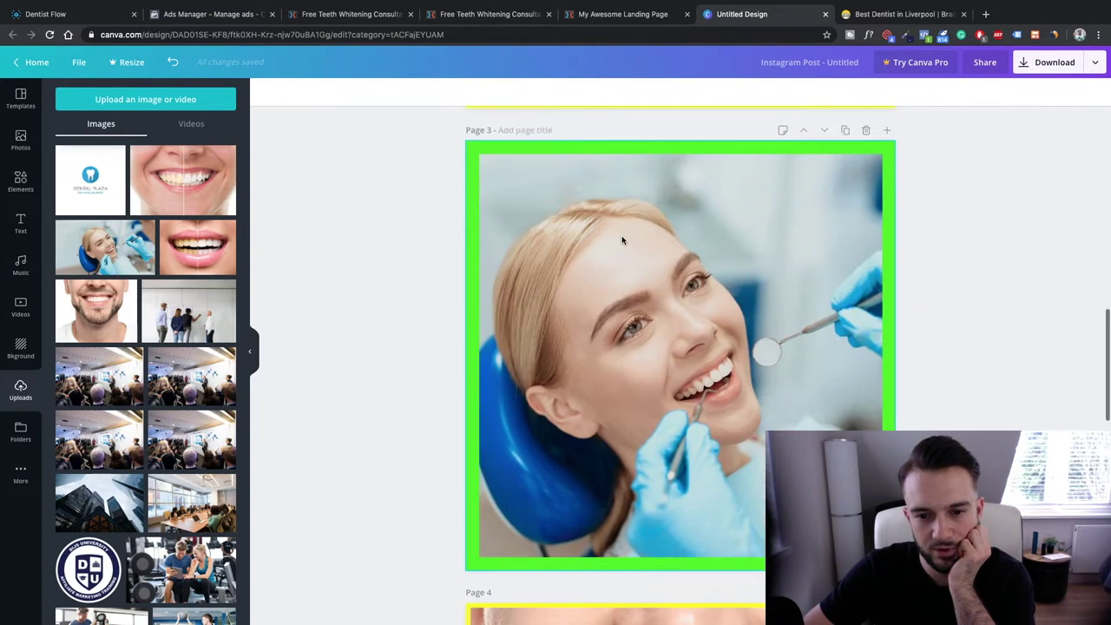
key(ctrl+z)
key(ctrl+z)
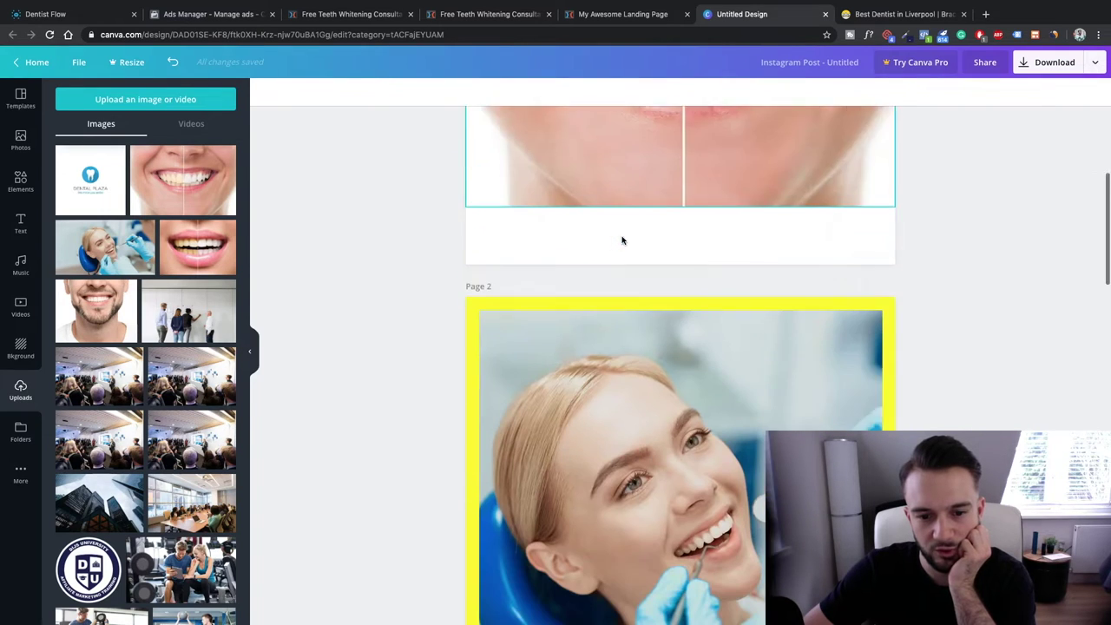
- Enlarge the yellow frame on page 2 past the page edges on all sides for a thinner border
drag(459, 151, 457, 143)
drag(895, 579, 903, 585)
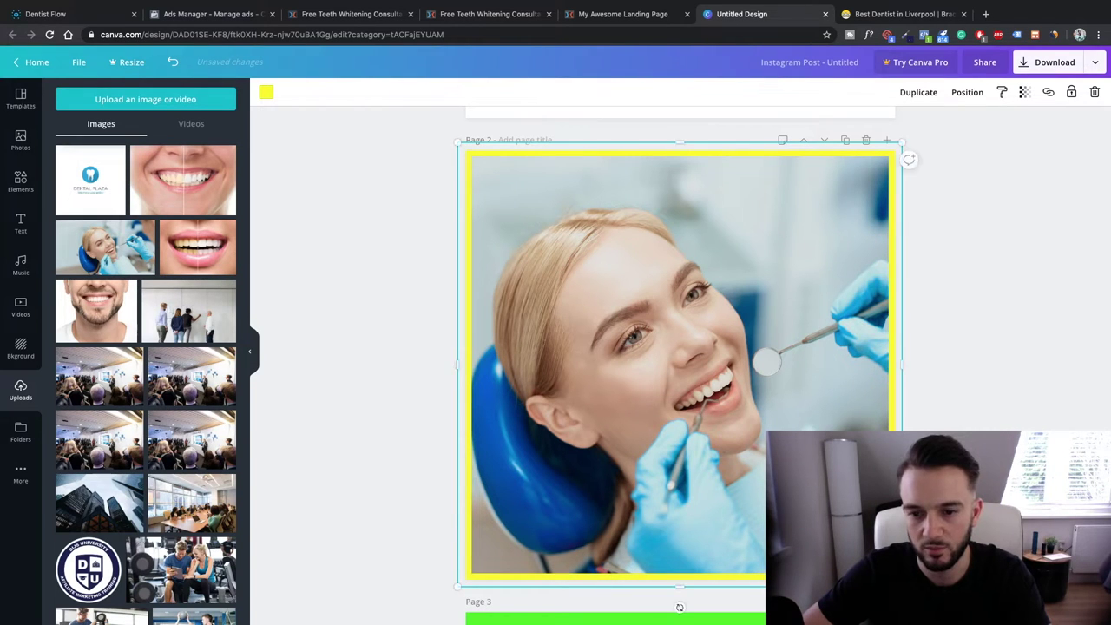
key(Escape)
- Look through pages 1 to 4 to compare the thin yellow frame with the thick green frame
scroll(659, 362, down, 8)
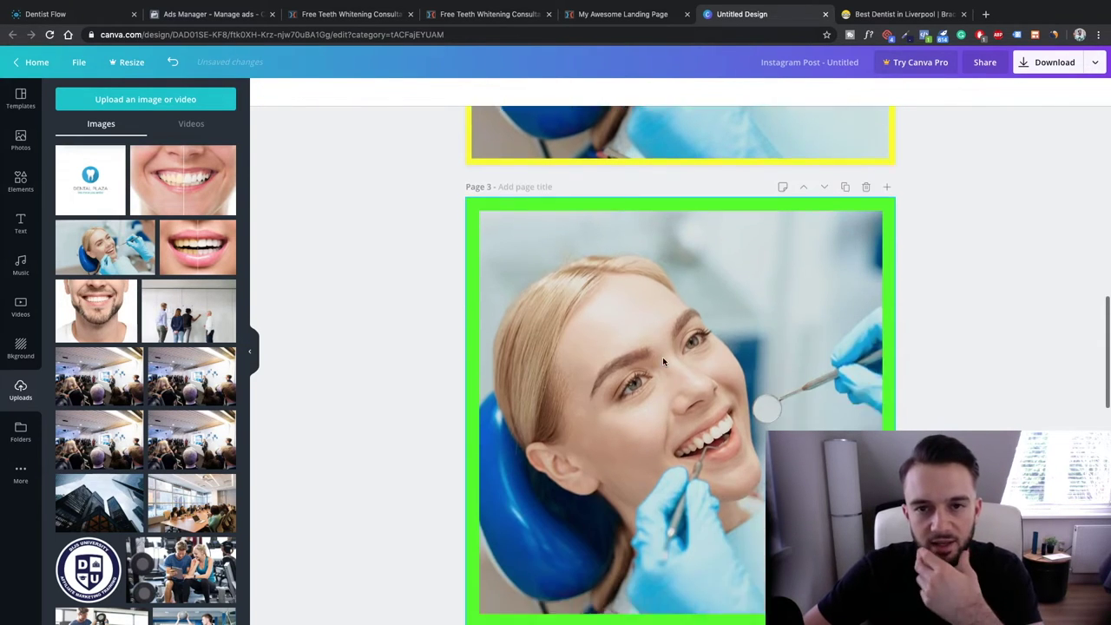
scroll(663, 356, up, 9)
scroll(662, 357, down, 4)
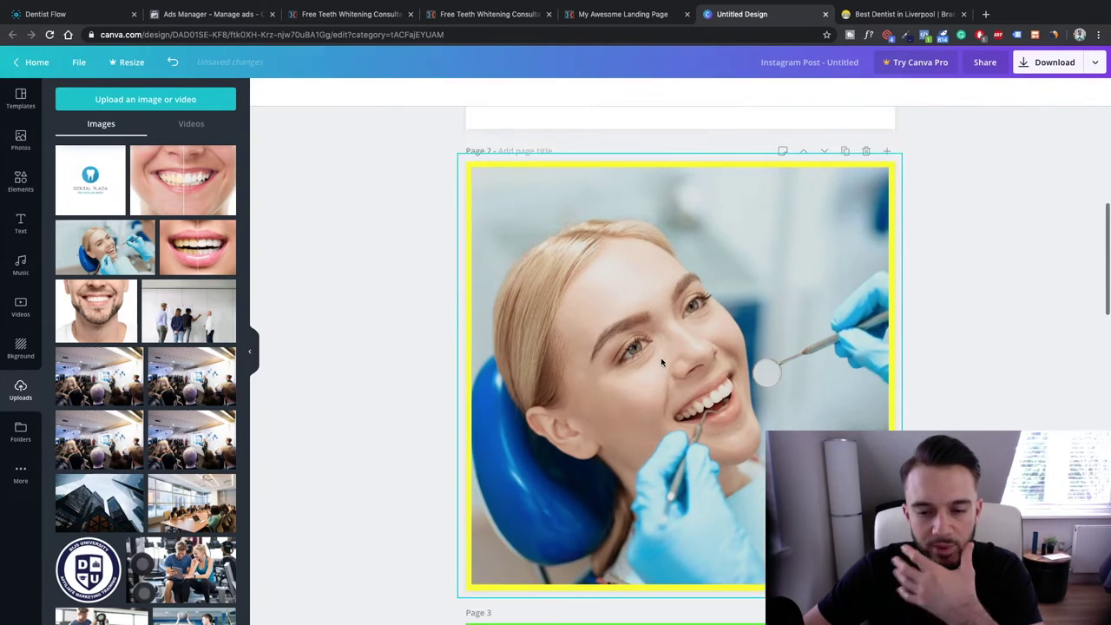
scroll(421, 301, down, 7)
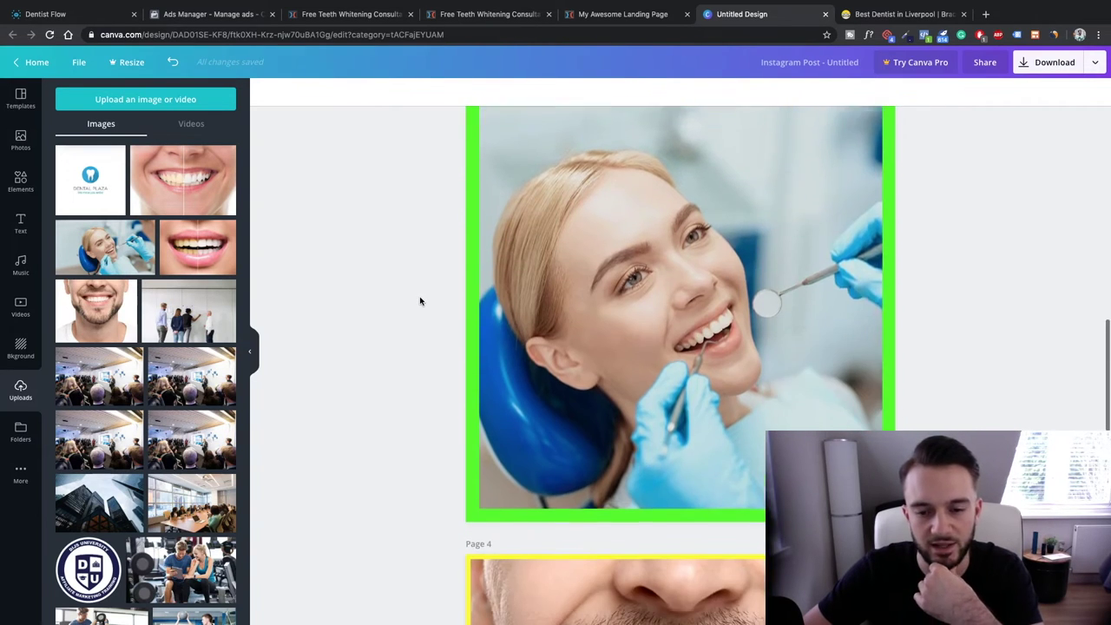
scroll(421, 300, up, 5)
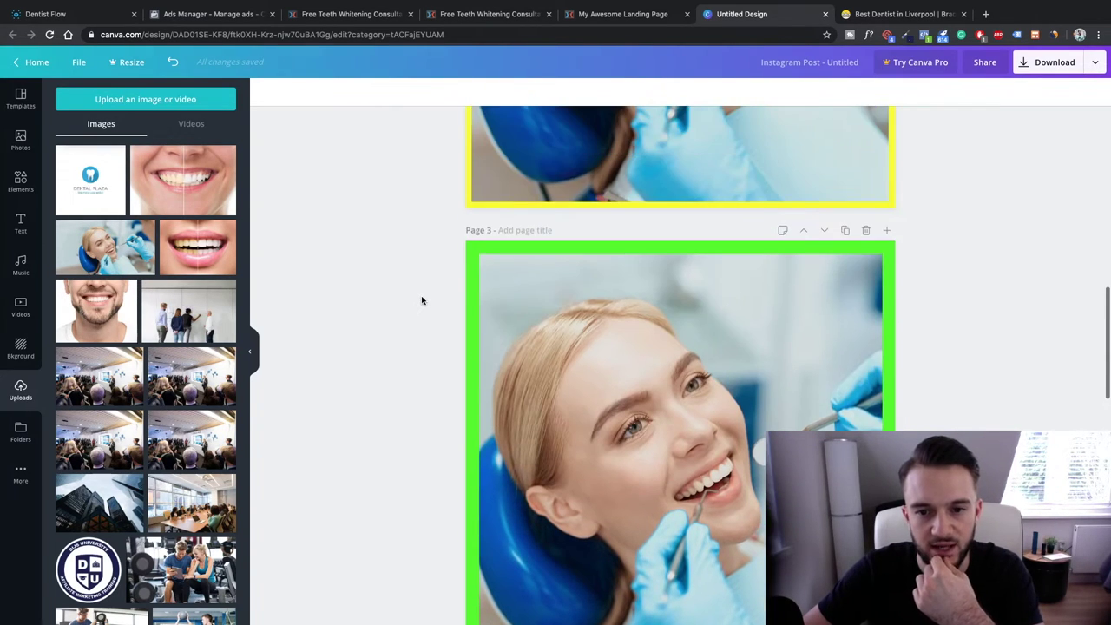
scroll(514, 331, up, 8)
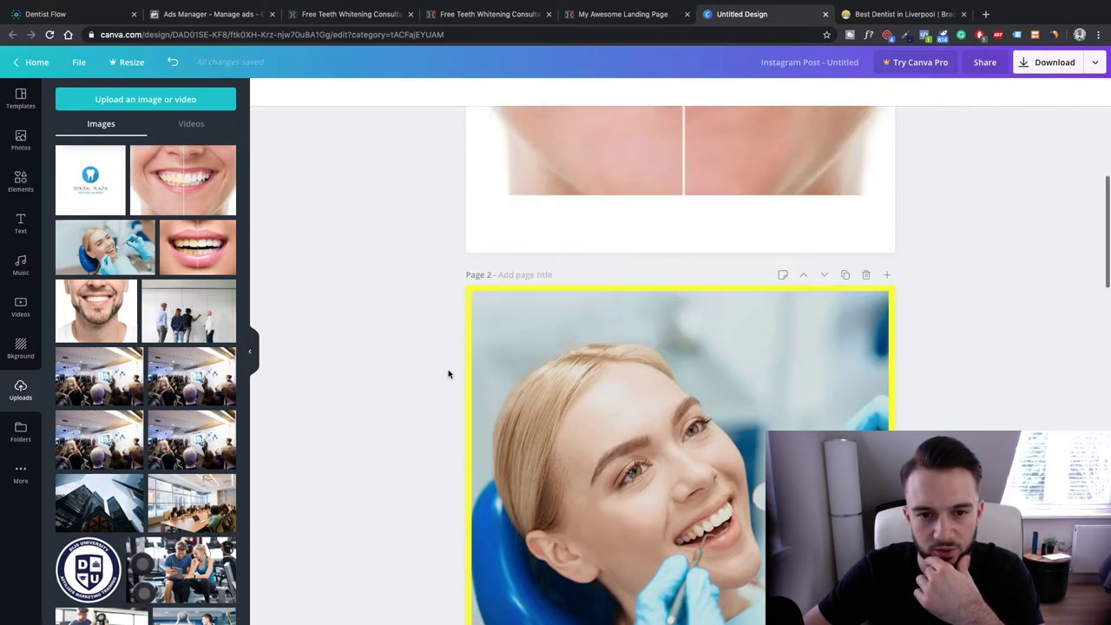
scroll(696, 215, down, 5)
scroll(694, 209, up, 5)
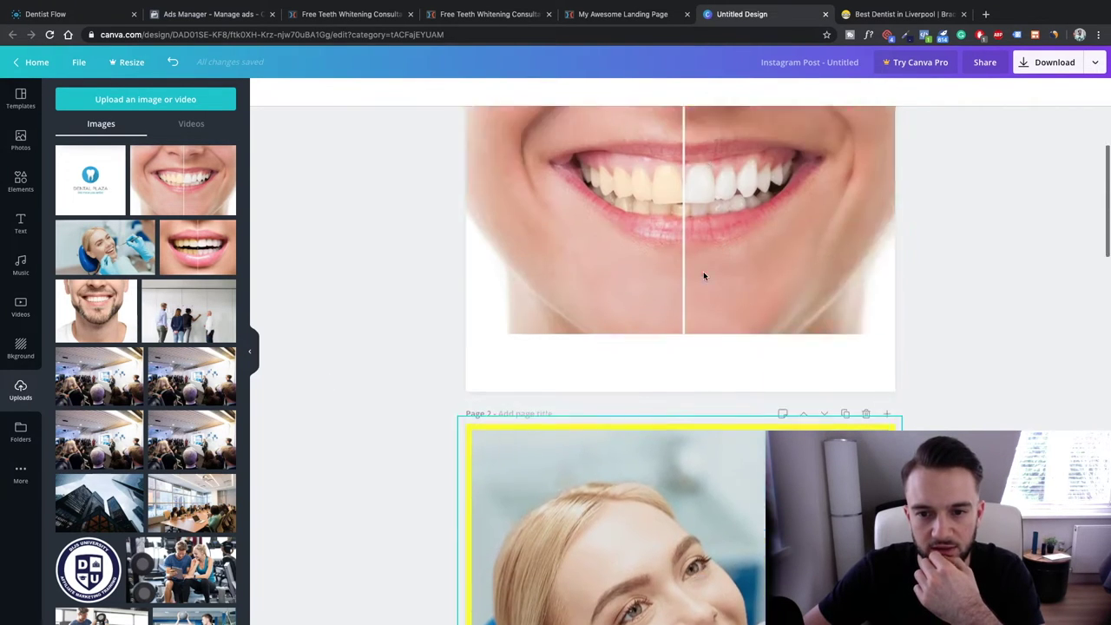
- Download only pages 1–2 of the design as PNG and dismiss the Canva Pro trial offer
click(1095, 67)
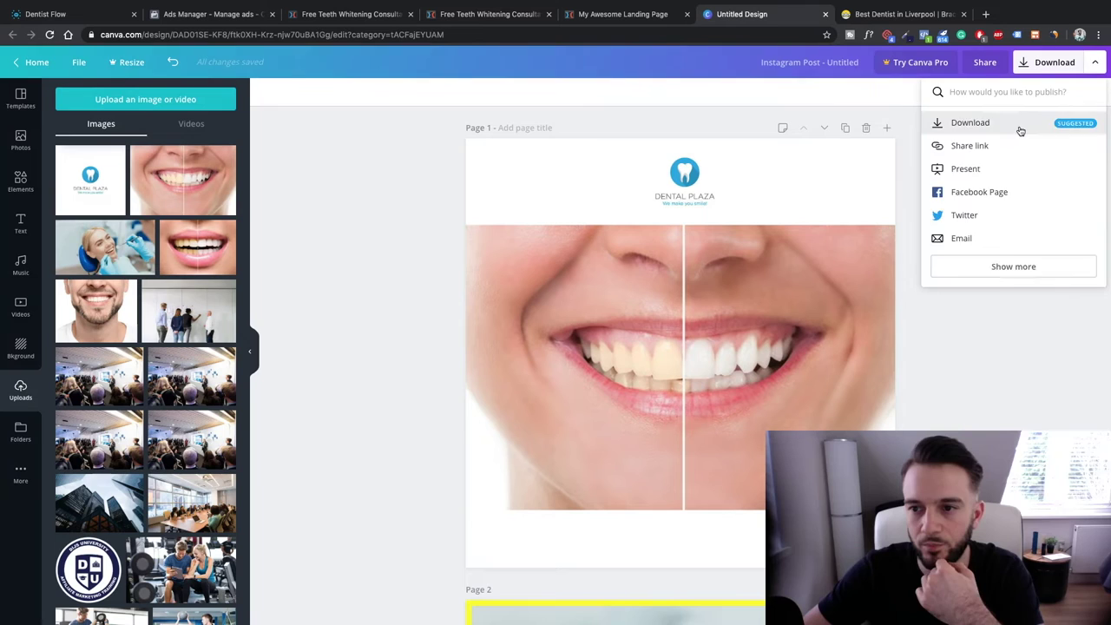
click(959, 122)
click(969, 280)
click(1082, 379)
click(1081, 344)
click(998, 373)
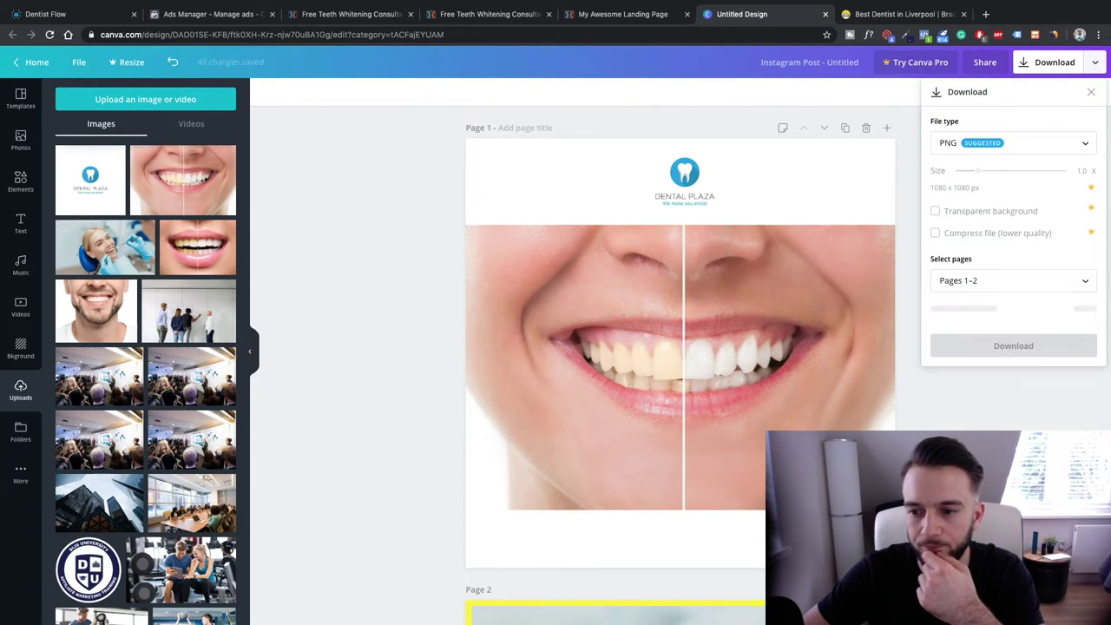
click(998, 318)
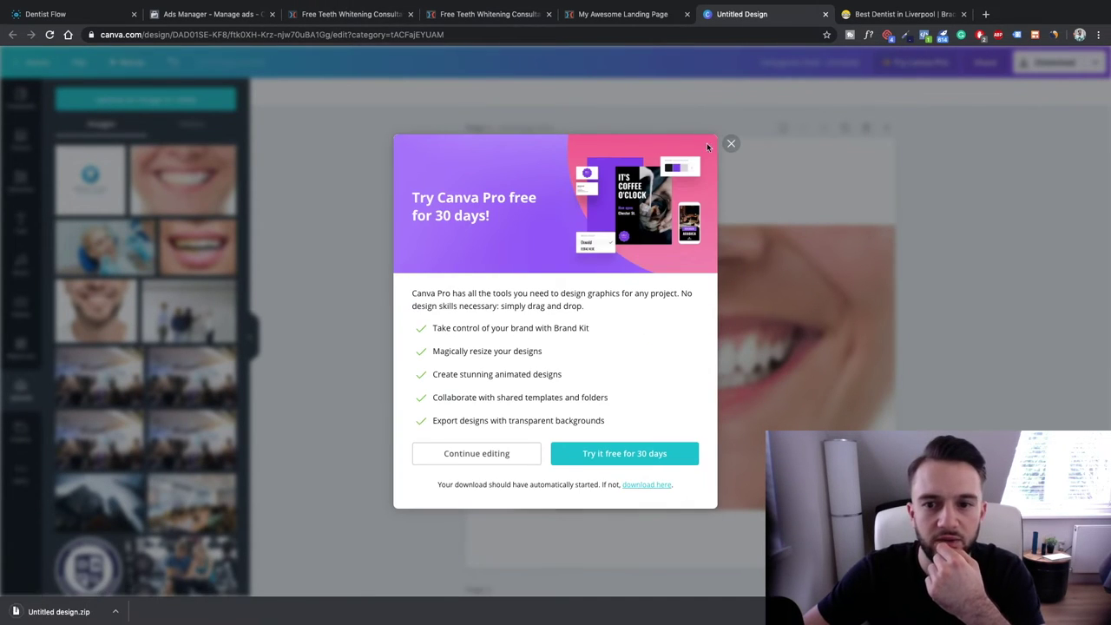
click(732, 144)
- Show the downloaded Untitled design.zip in Finder, extract it, and return to the ad setup in Ads Manager
click(180, 15)
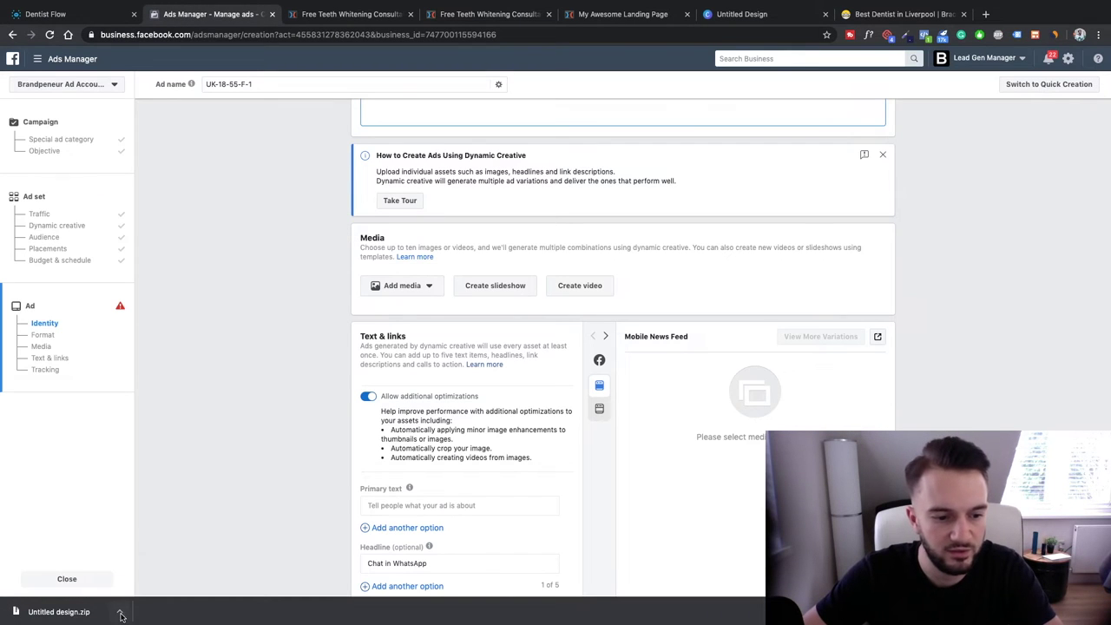
click(122, 616)
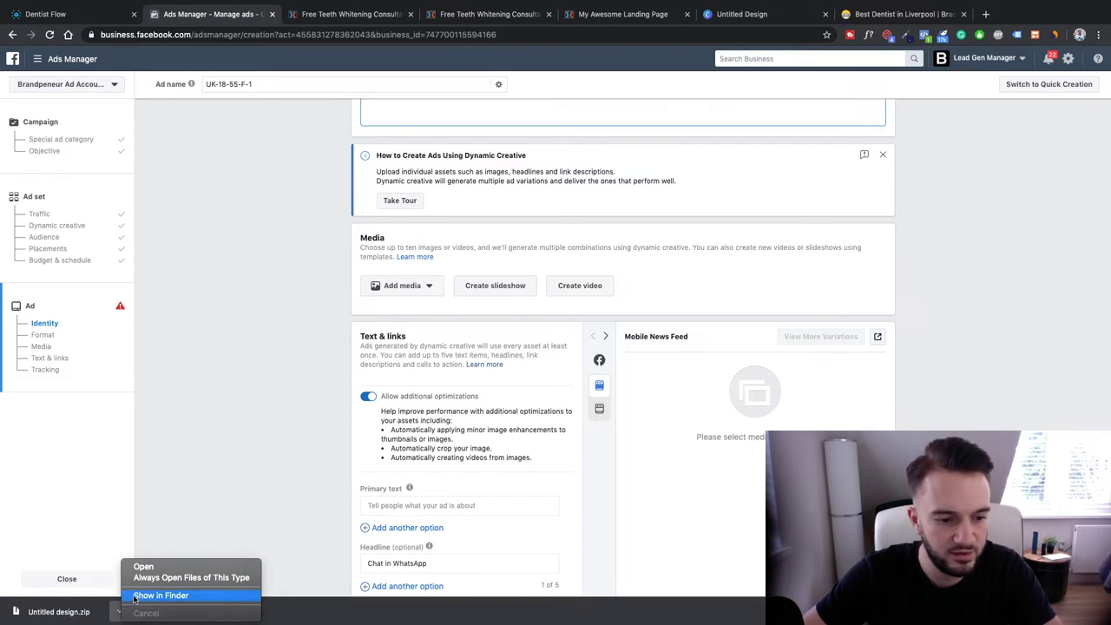
click(139, 597)
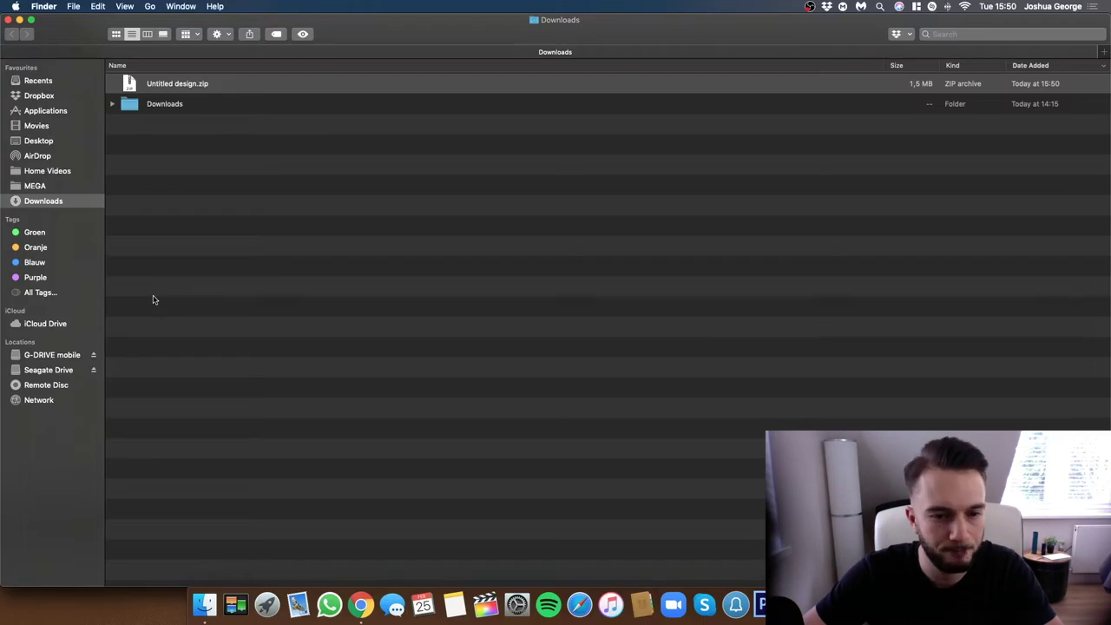
double_click(204, 89)
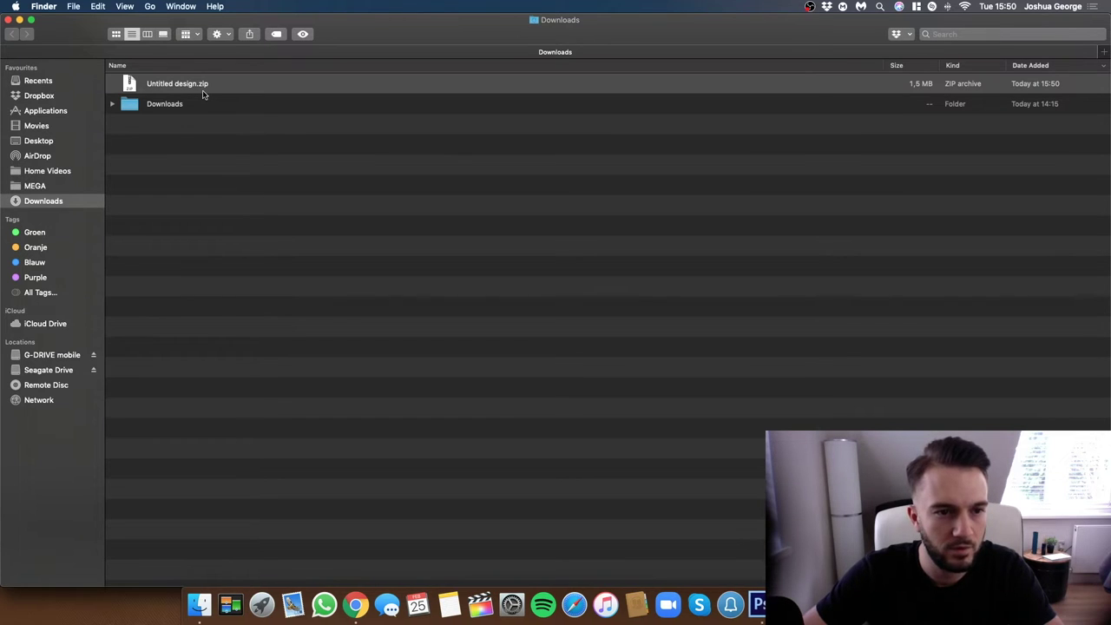
key(super+Tab)
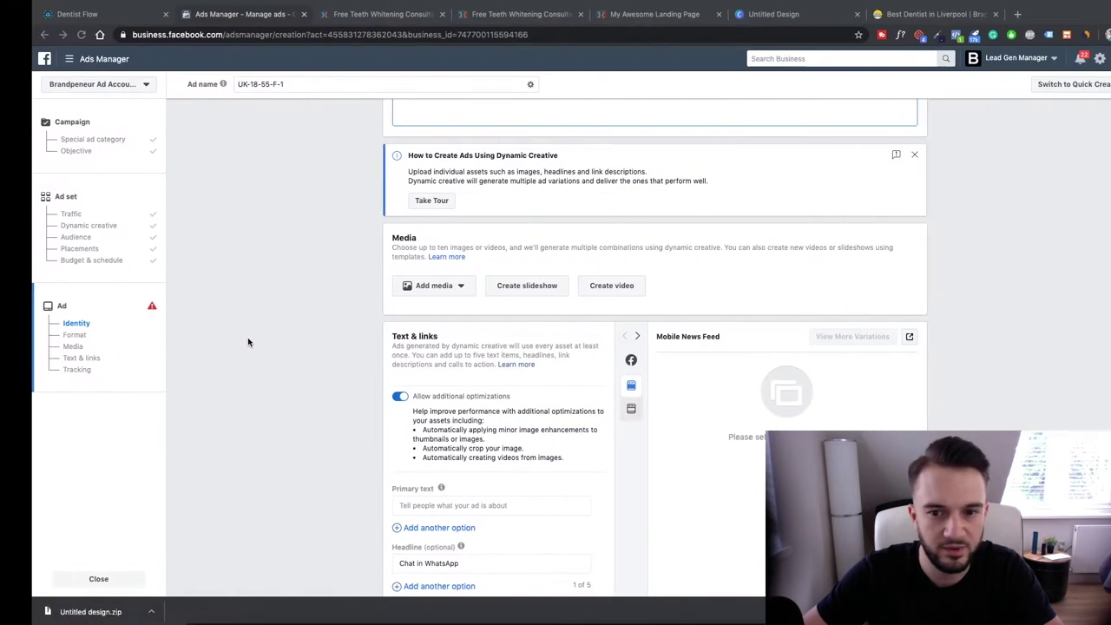
- Upload 1.png and 2.png from the Untitled design folder in Downloads and add both as the ad's images
click(427, 285)
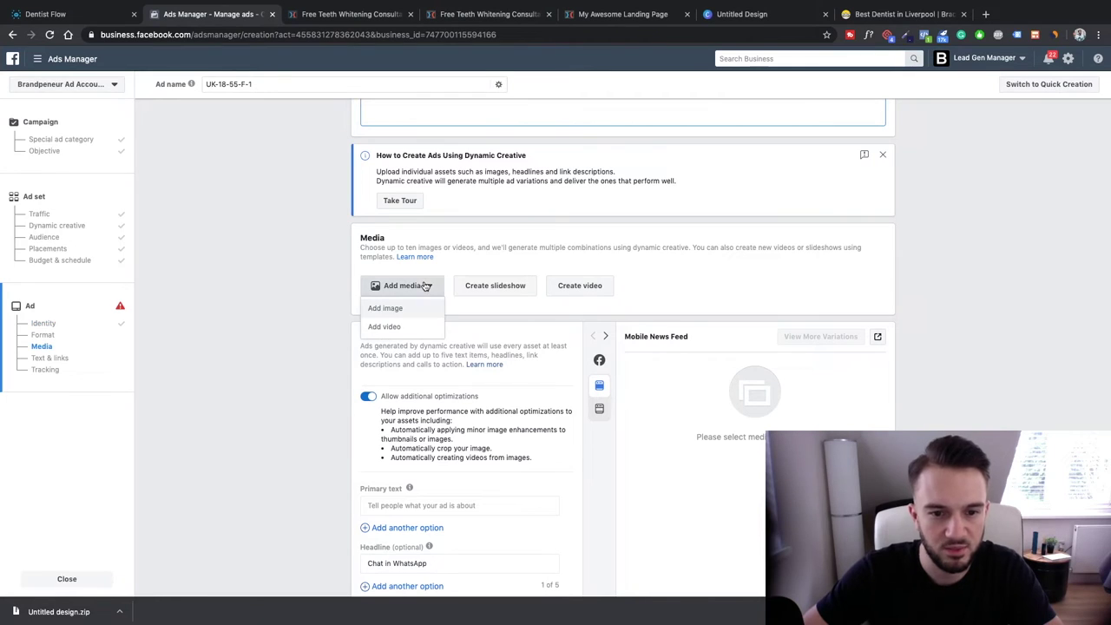
click(385, 308)
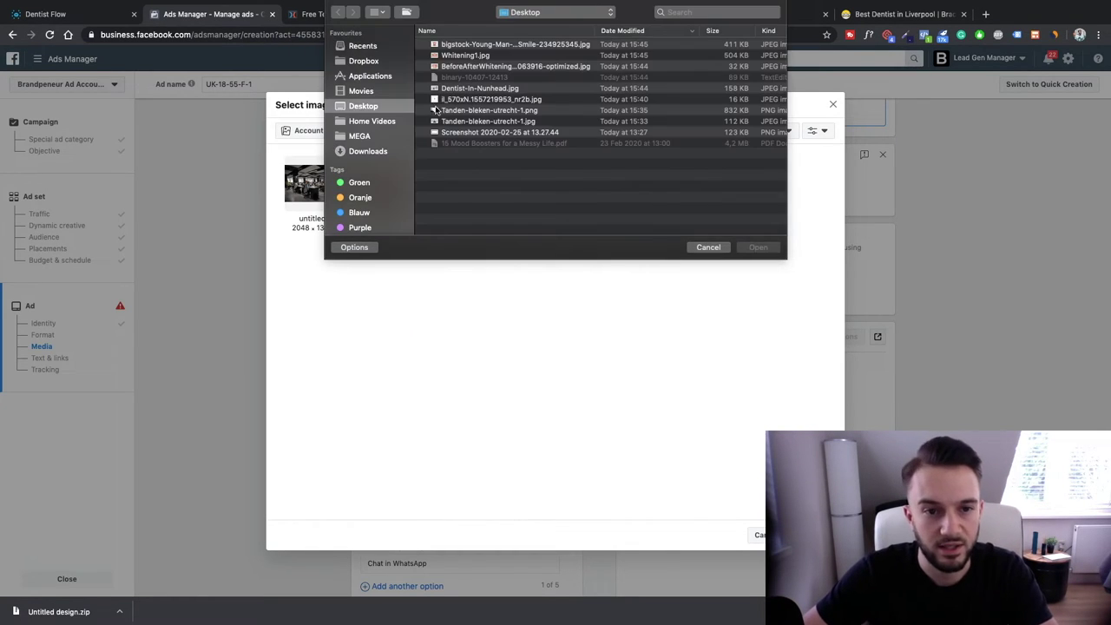
click(373, 151)
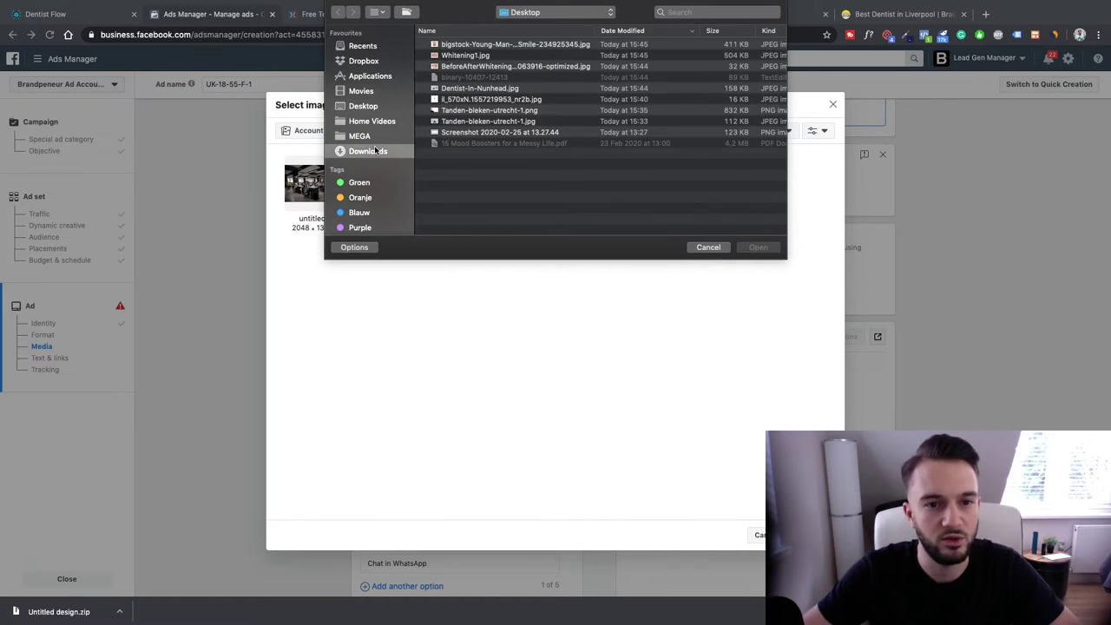
double_click(462, 45)
click(459, 54)
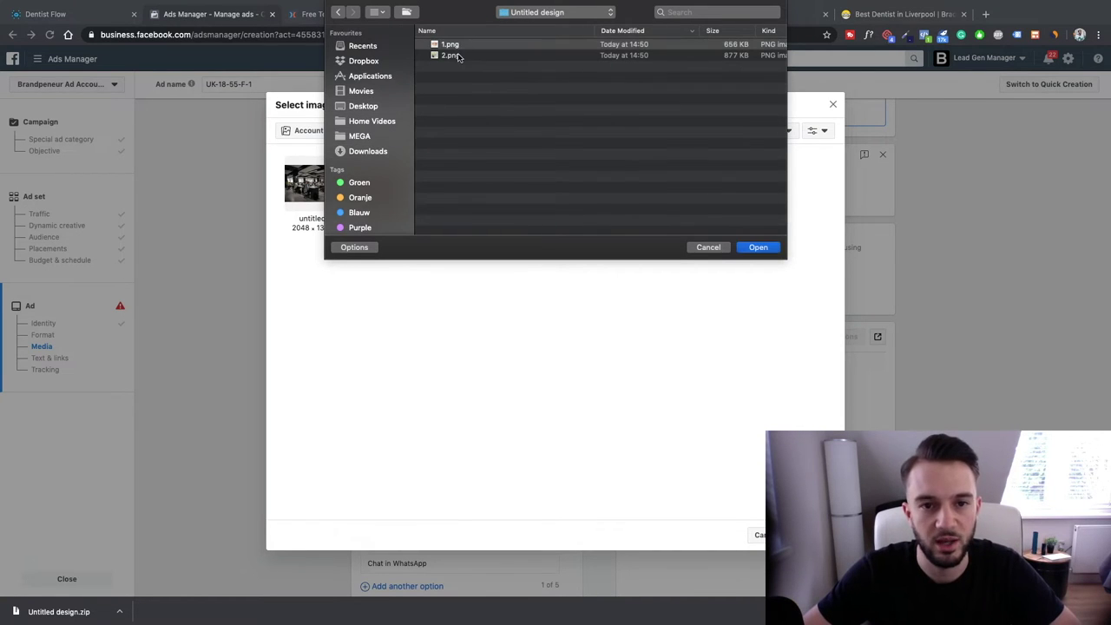
click(741, 248)
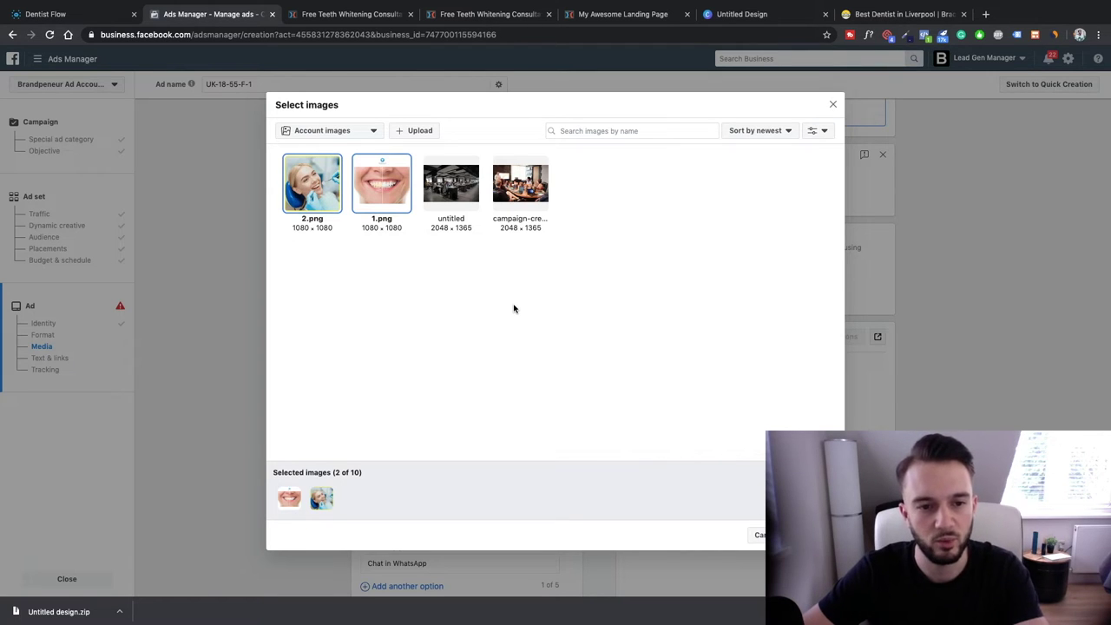
key(Escape)
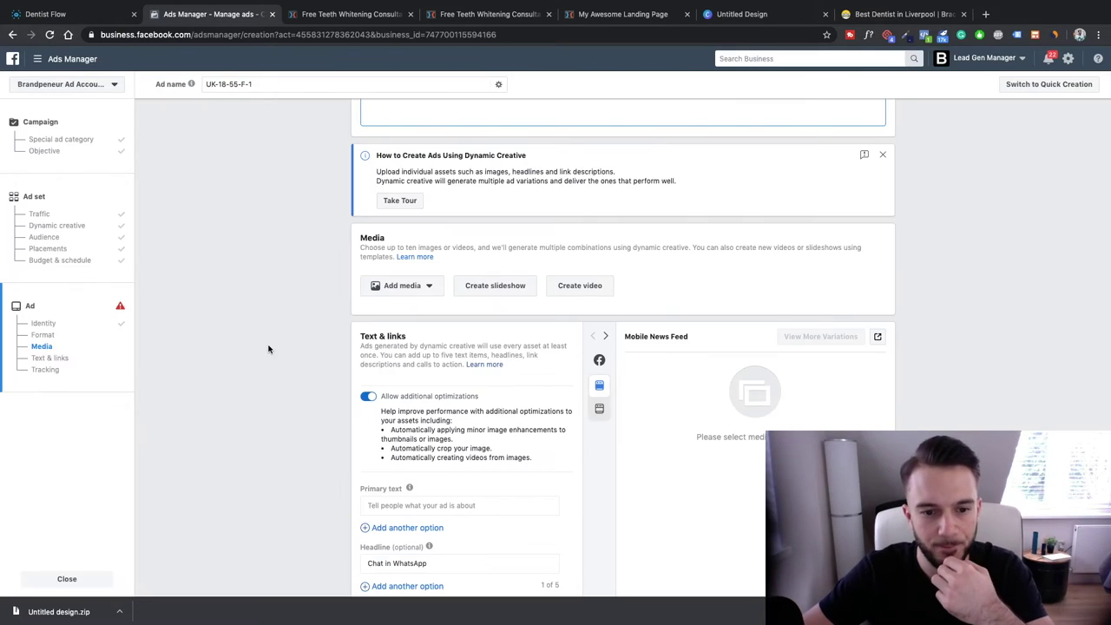
- Clear the prefilled "Chat in WhatsApp" headline in the ad's text and links section
scroll(272, 345, down, 1)
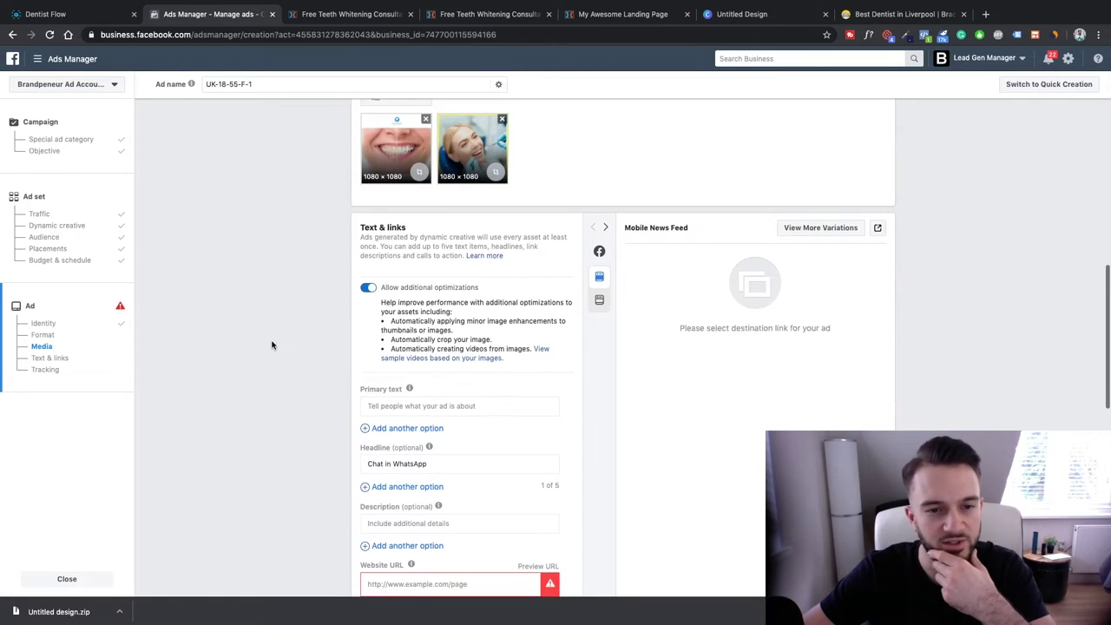
scroll(272, 345, down, 1)
scroll(272, 345, up, 2)
scroll(272, 345, down, 1)
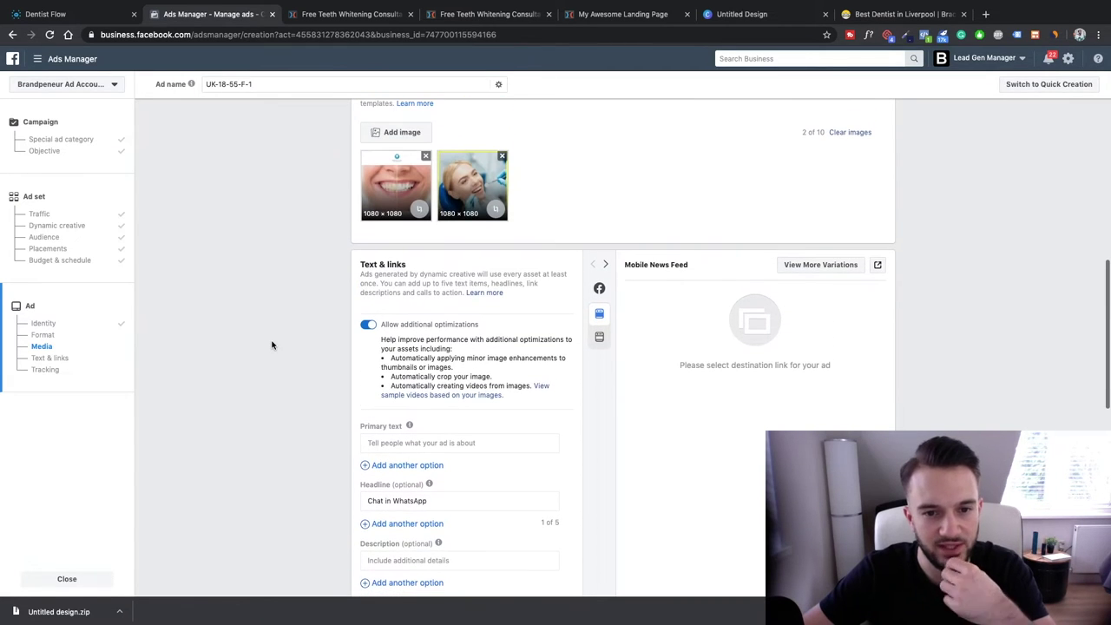
scroll(272, 344, up, 2)
scroll(346, 273, down, 5)
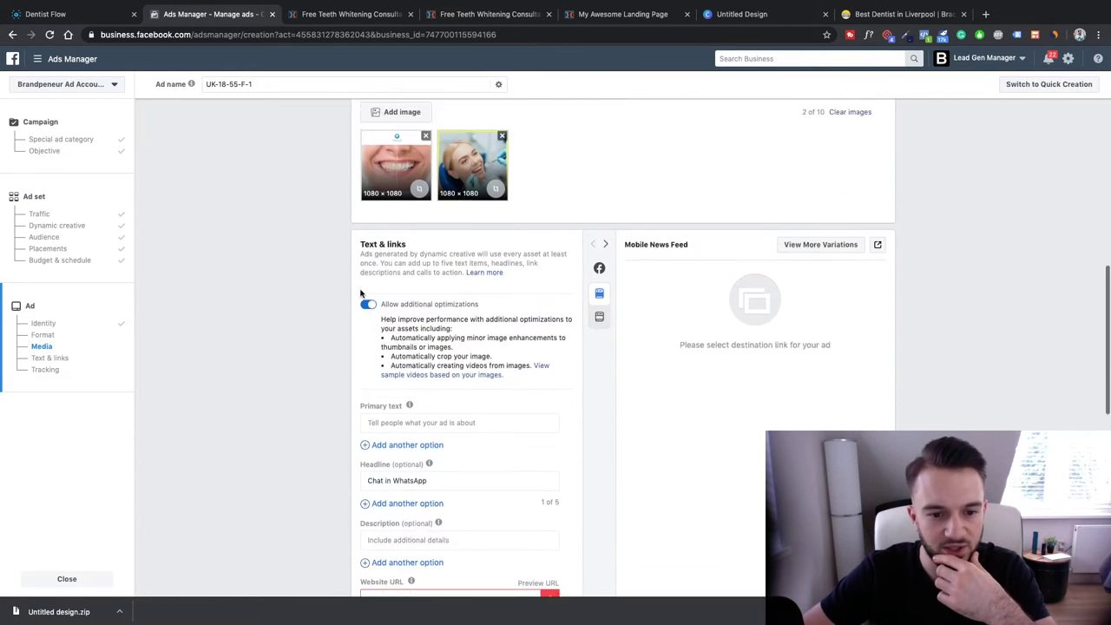
click(416, 312)
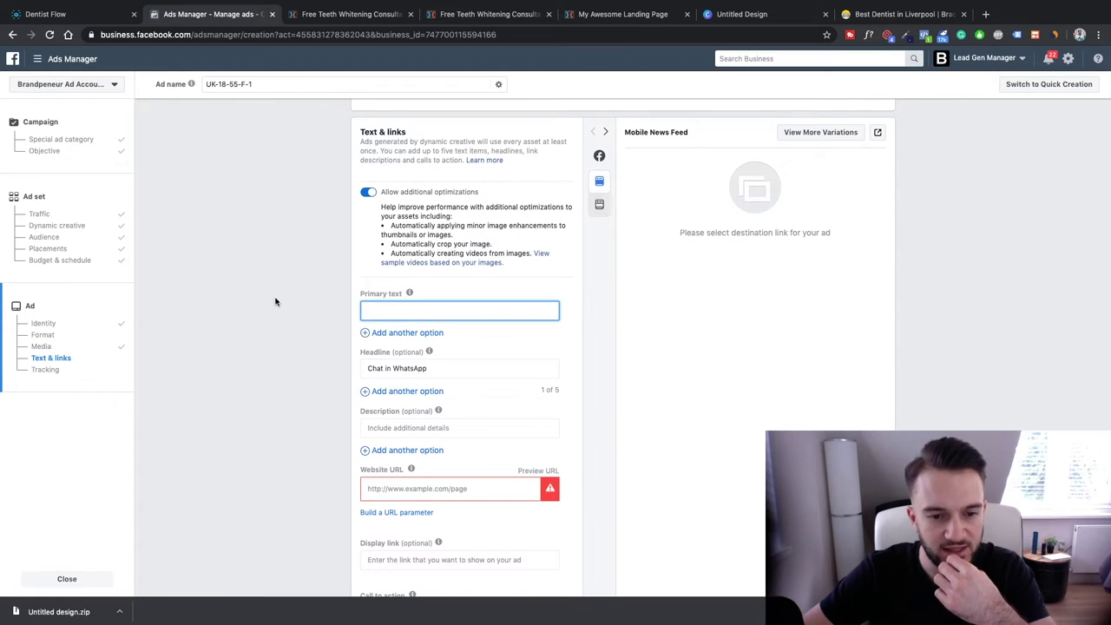
drag(446, 367, 360, 370)
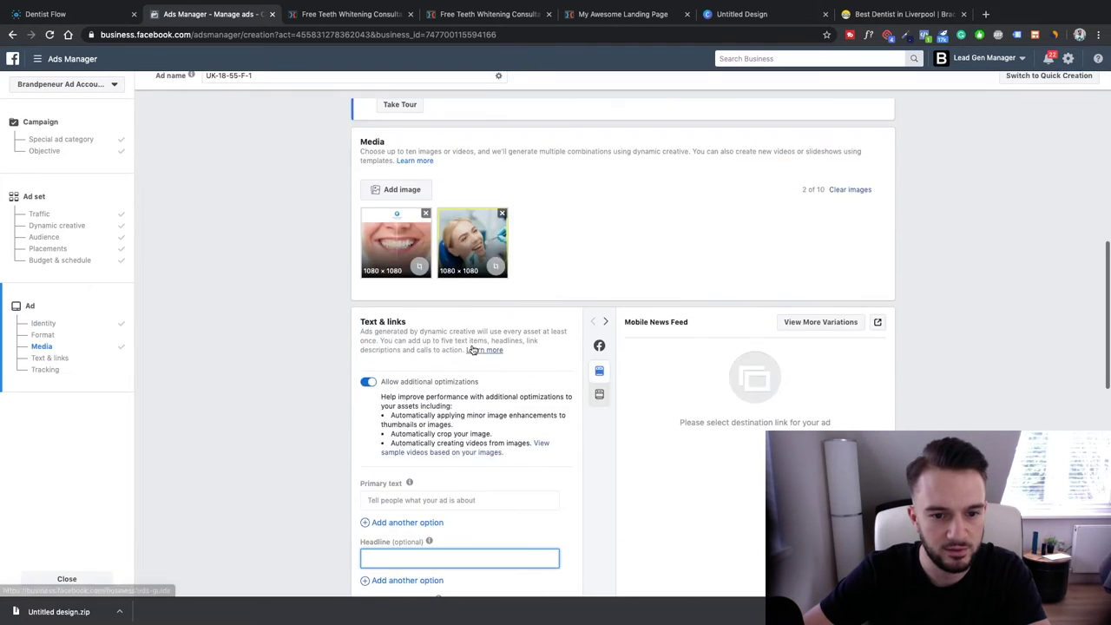
- Enter "Click Here Book A Free Teeth Whitening Consultation Now" as the ad's primary text
scroll(469, 347, down, 3)
scroll(457, 340, up, 2)
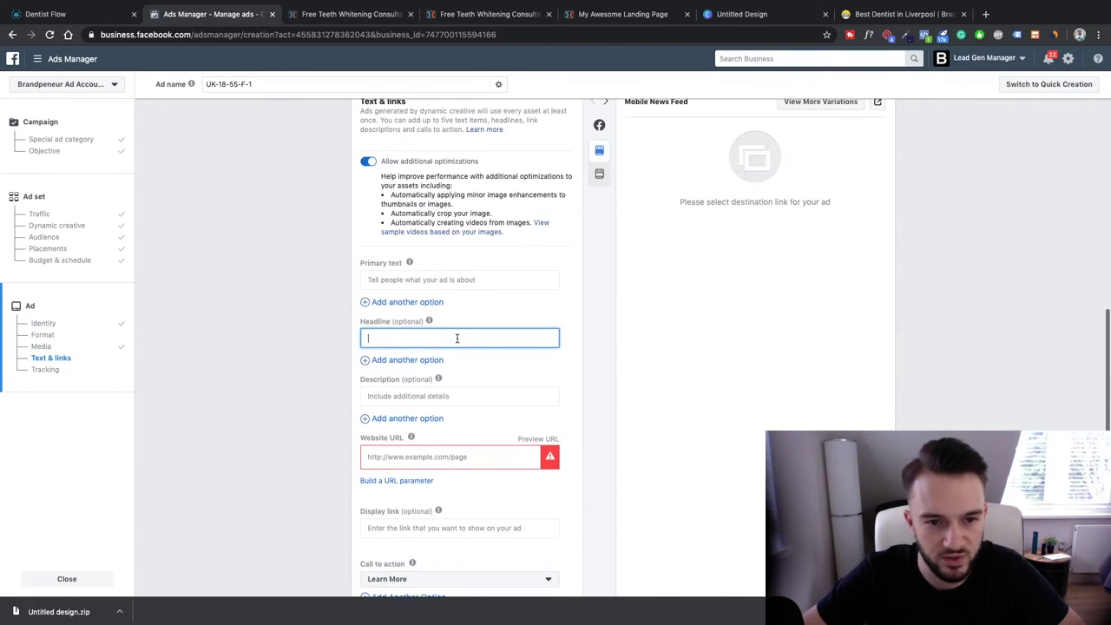
click(397, 279)
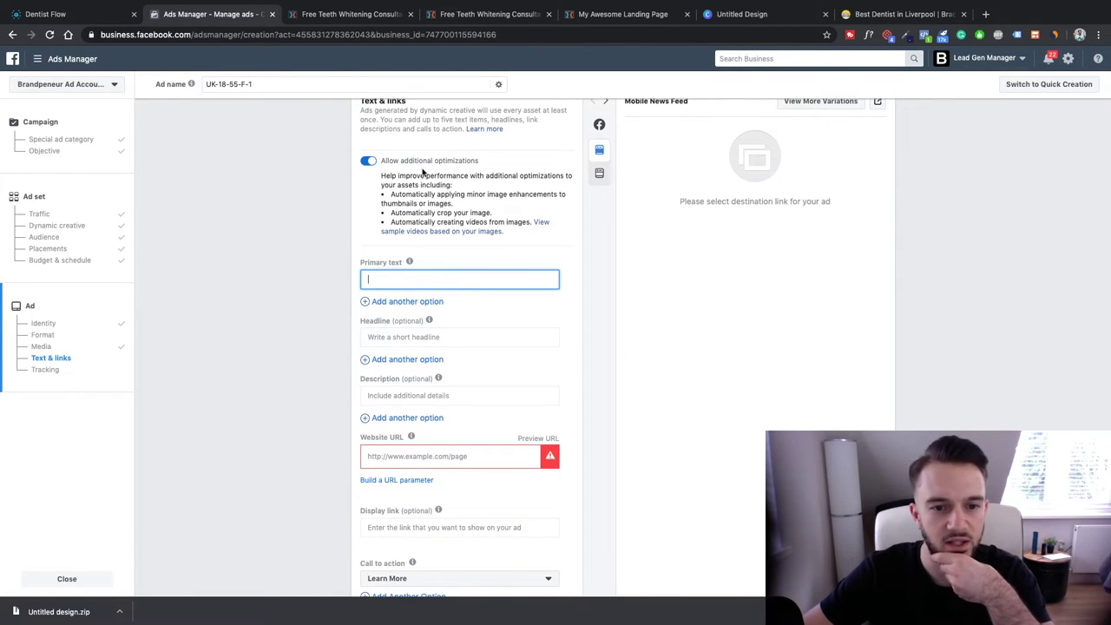
text(Click Here)
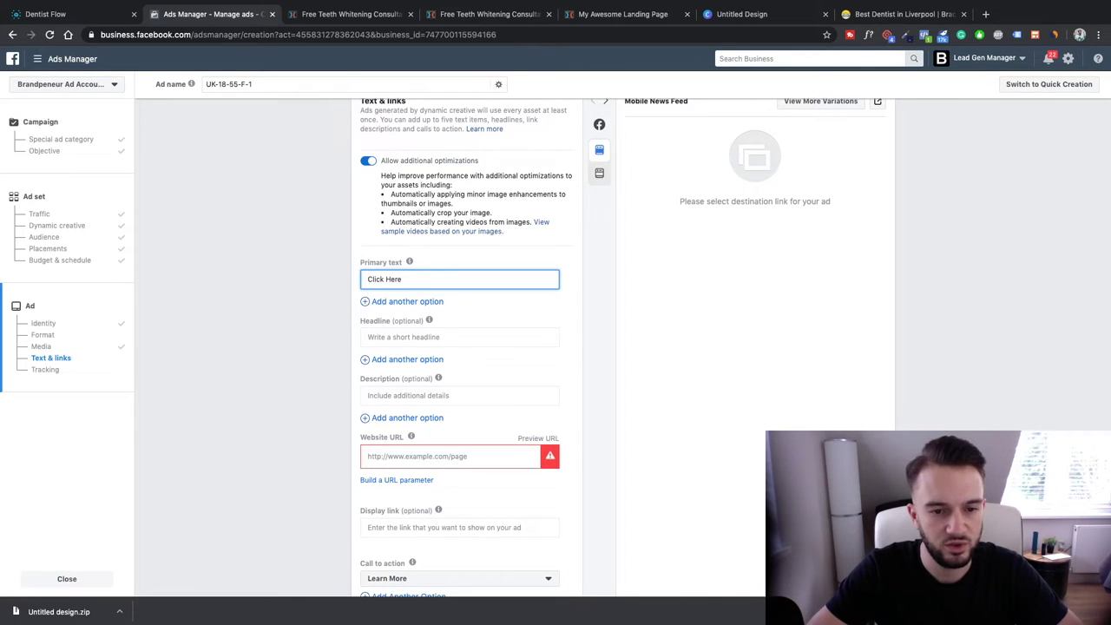
text( To)
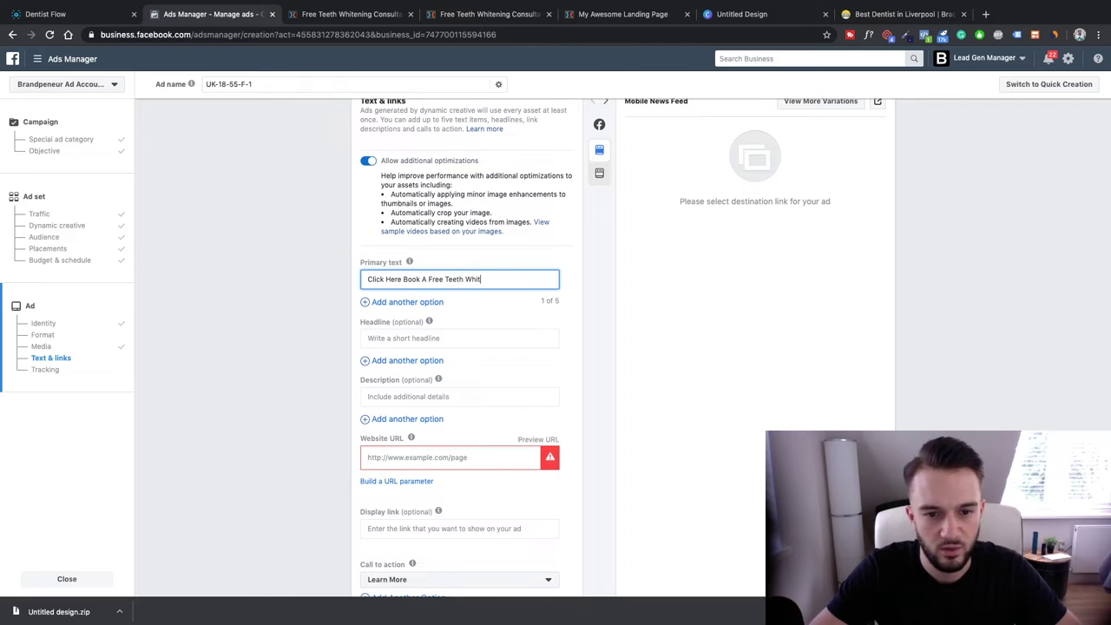
text(onsultation)
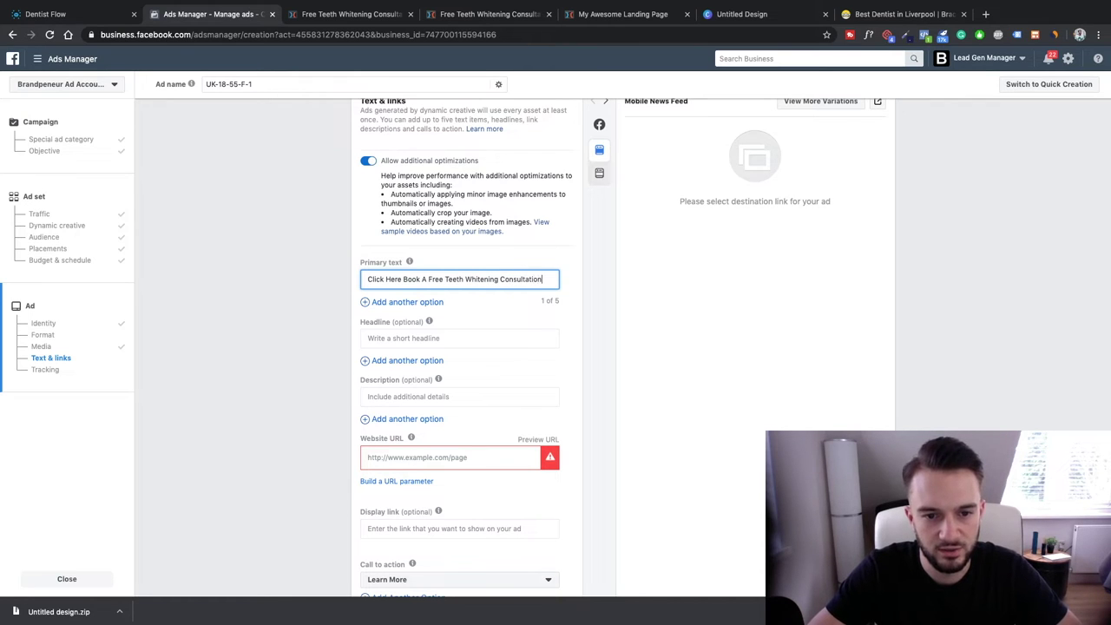
text( NOW)
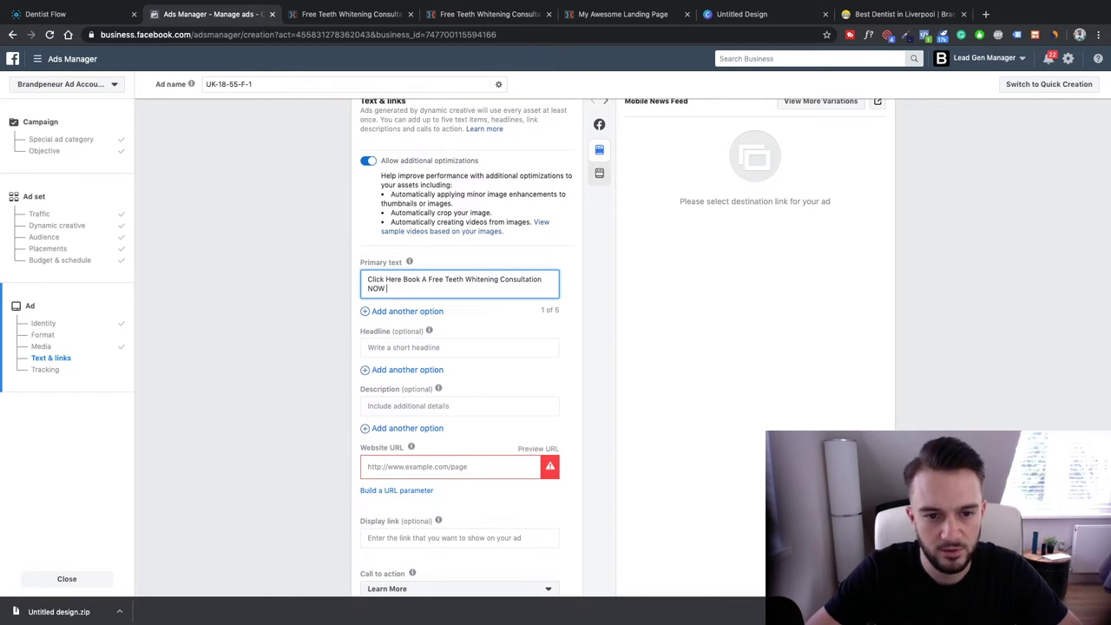
key(BackSpace)
key(BackSpace)
key(BackSpace)
text(No)
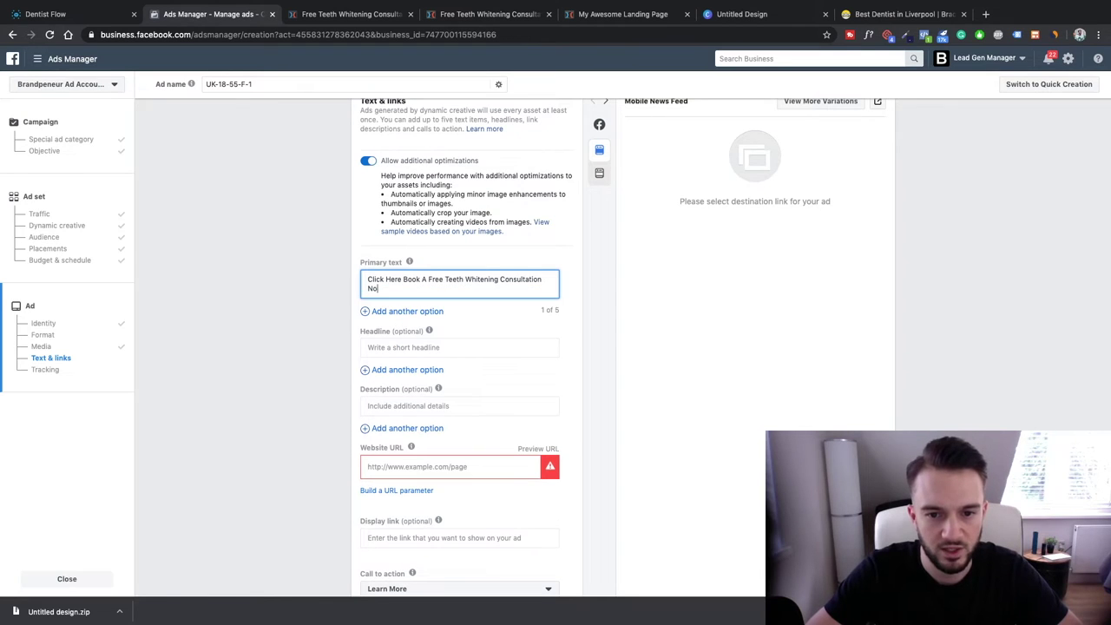
text(w)
- Add a line above the call to action in the primary text reading "Do You Want A Smile That Boosts Your Self-"
click(372, 279)
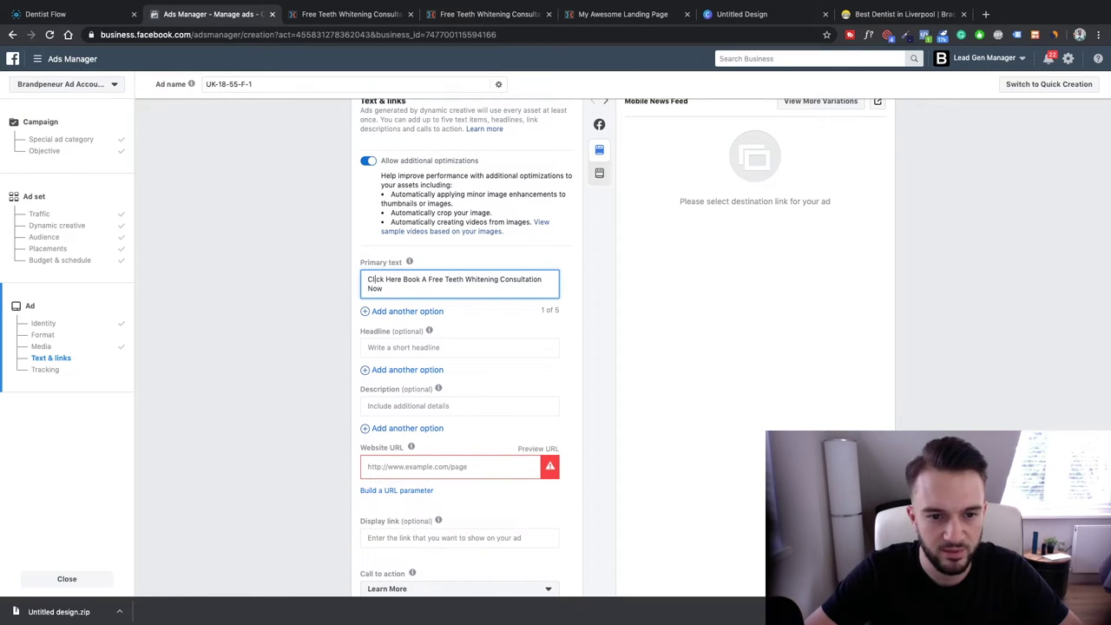
key(Return)
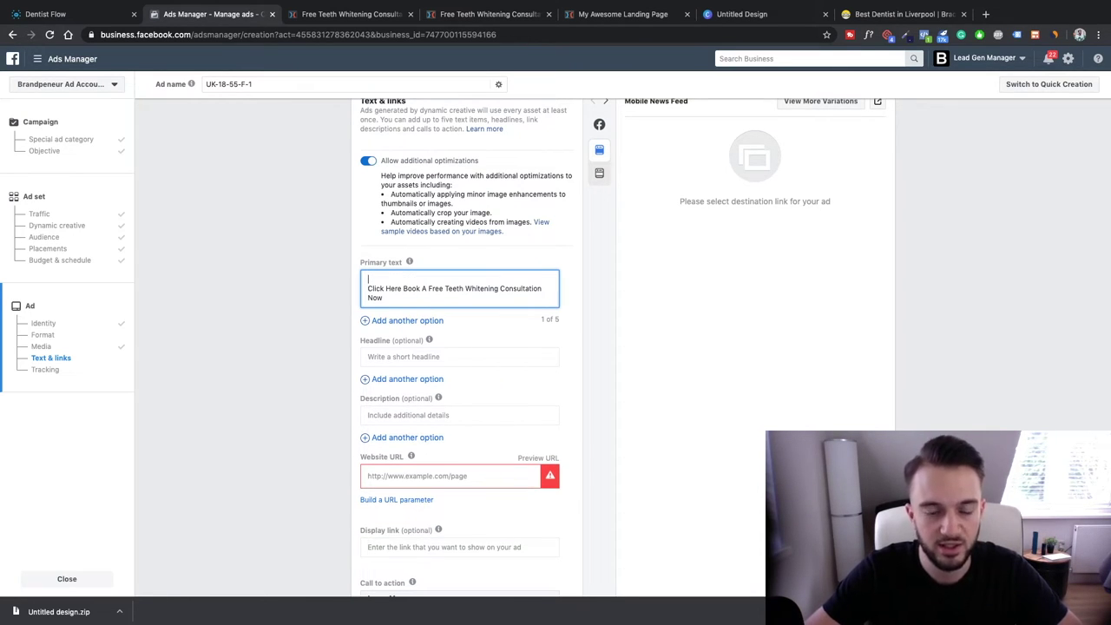
click(368, 278)
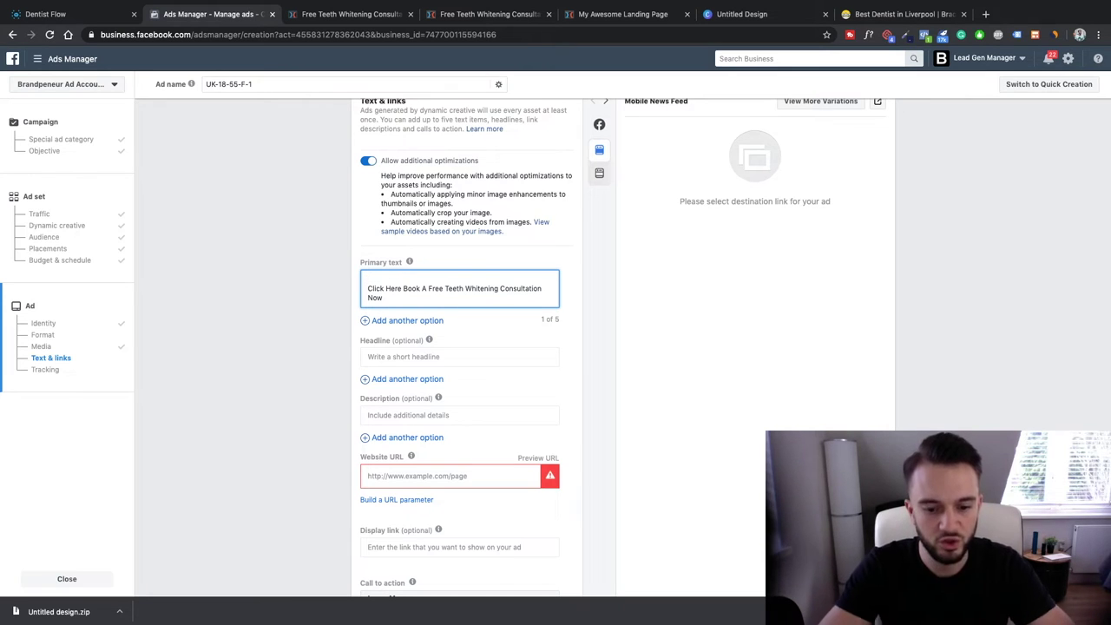
text(Do You Want A Smile That)
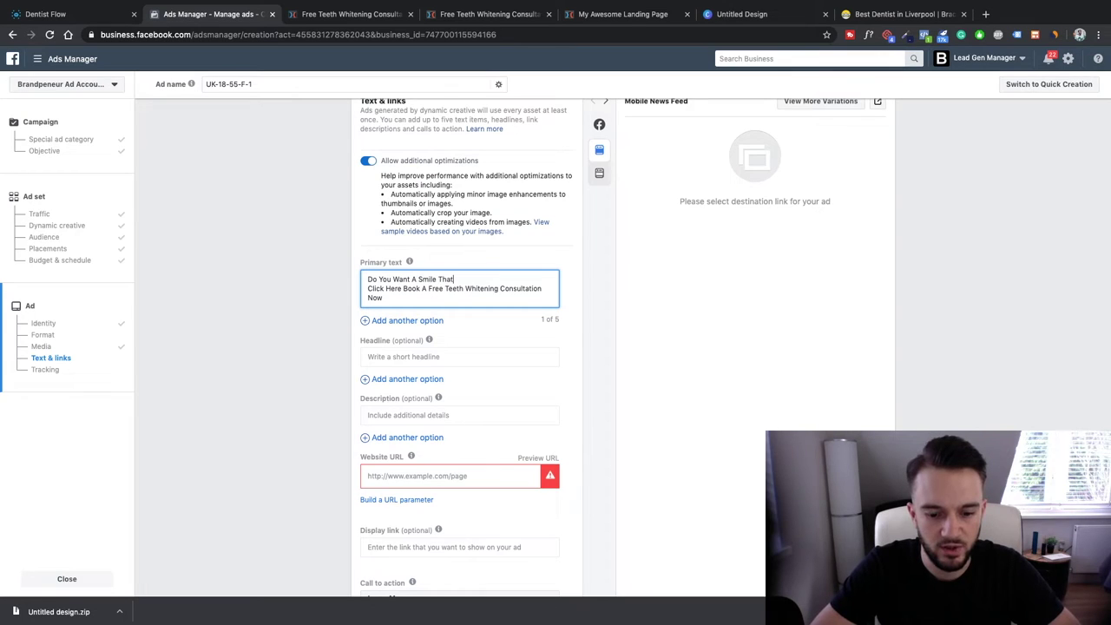
text( Boosts Your Self-Es)
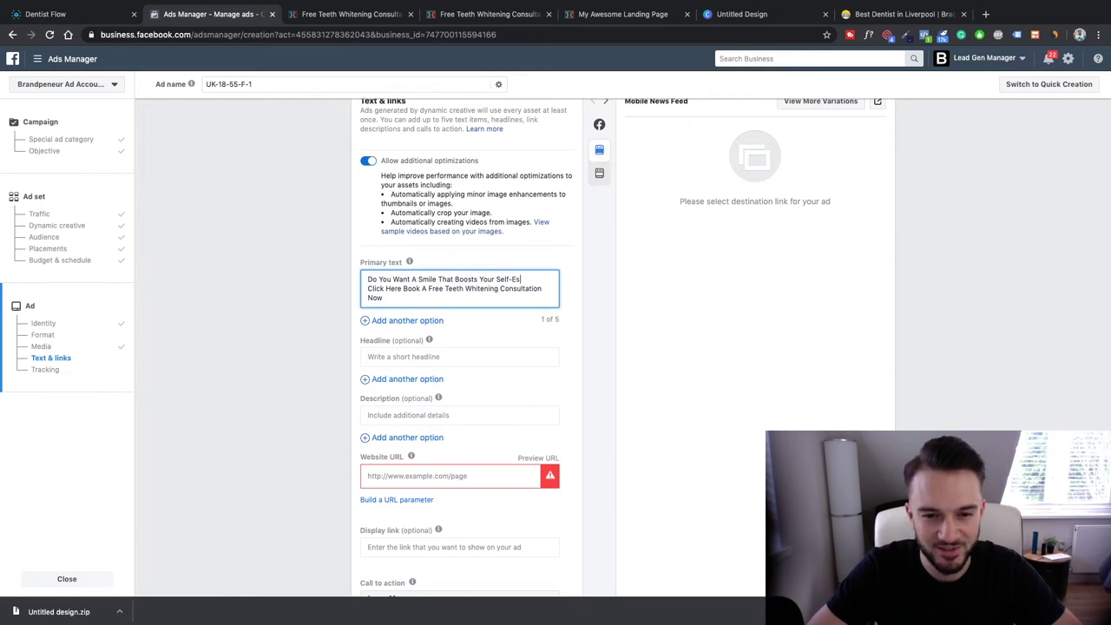
text(teem)
key(BackSpace)
key(BackSpace)
key(BackSpace)
text(E)
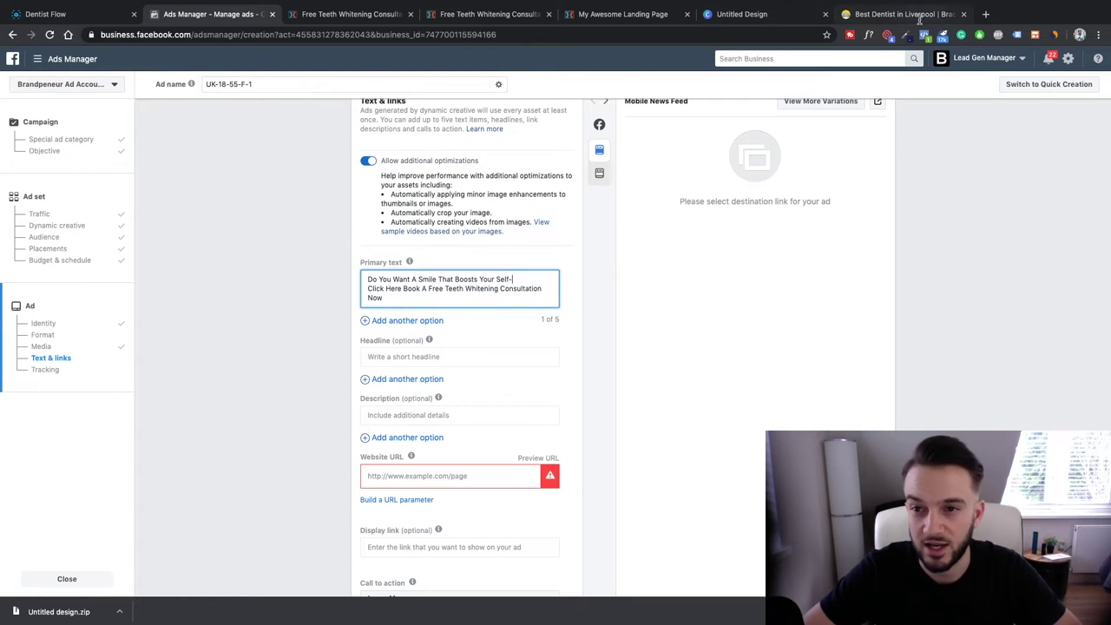
- Check the spelling of "self esteem" with a Google search in a new tab, close it and return to Ads Manager
click(753, 14)
click(985, 14)
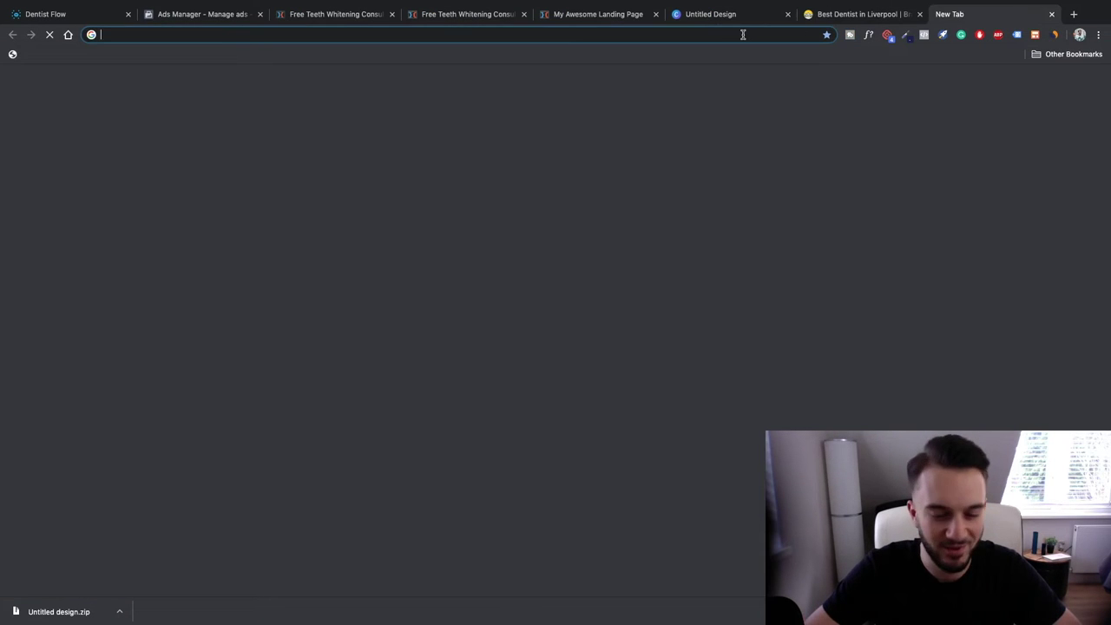
text(self esteem)
key(Return)
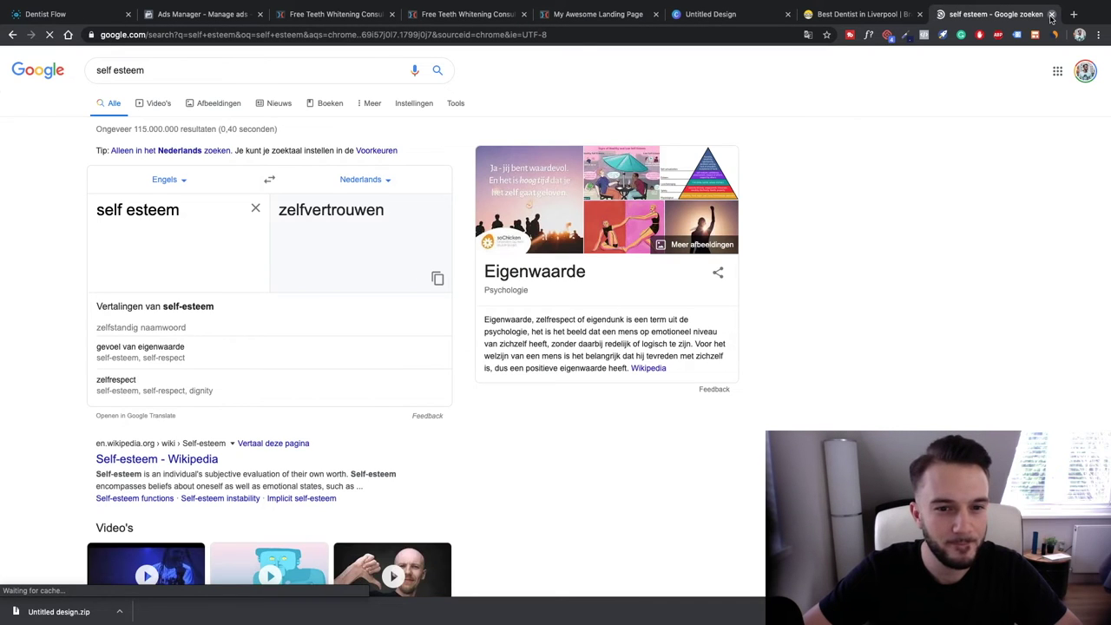
click(1051, 15)
click(213, 14)
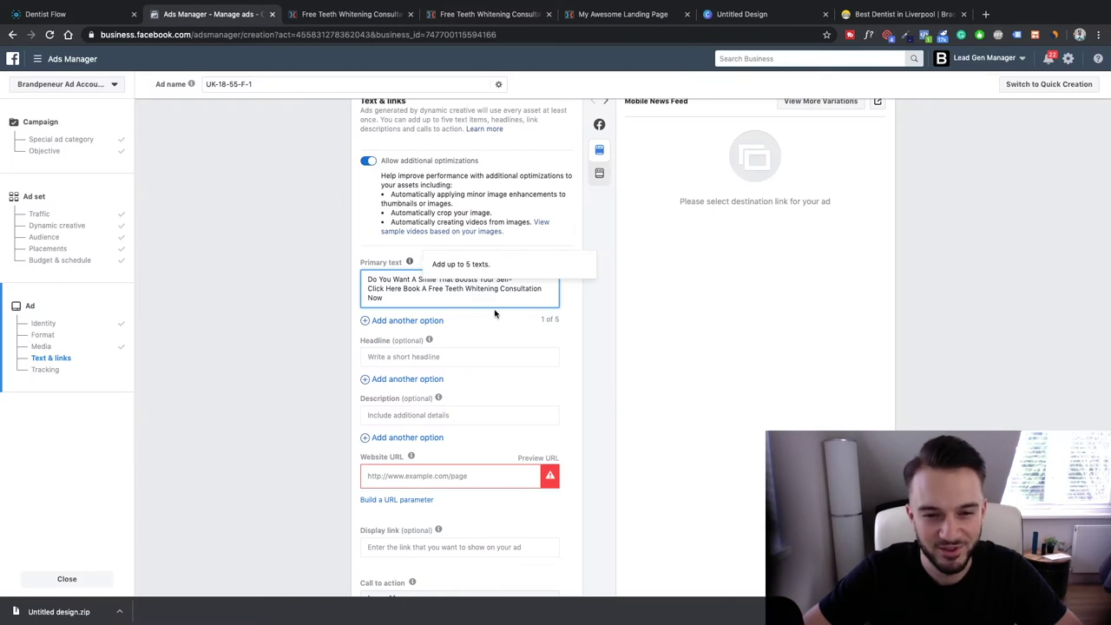
- Complete the primary text's opening question with "Esteem and Confidence?" and leave a blank line before the call to action
text(Este)
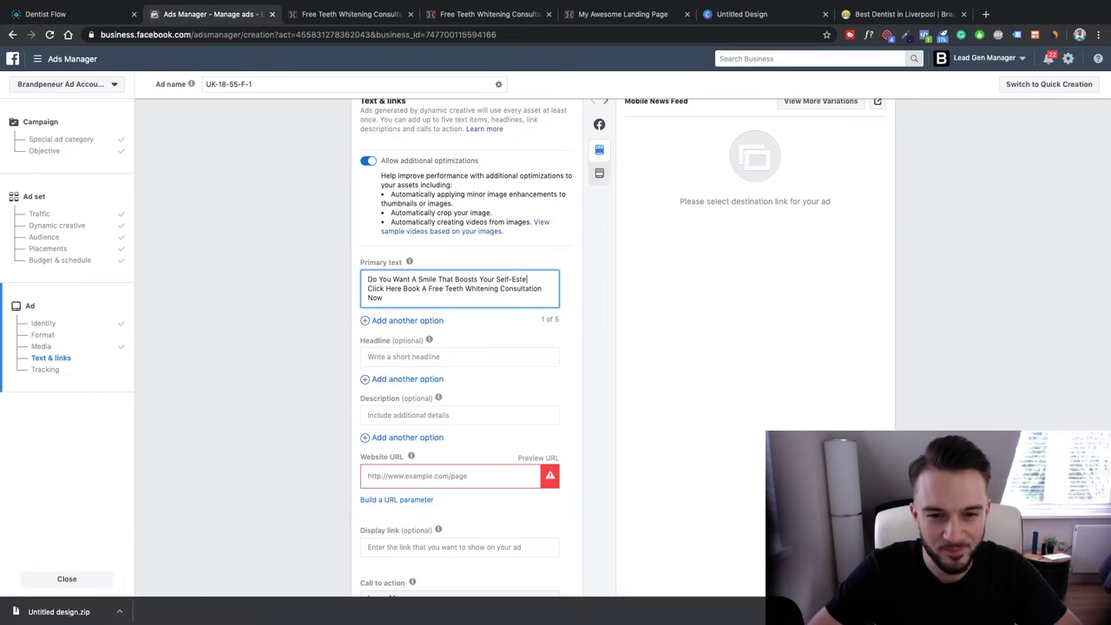
text(em and Confidence?)
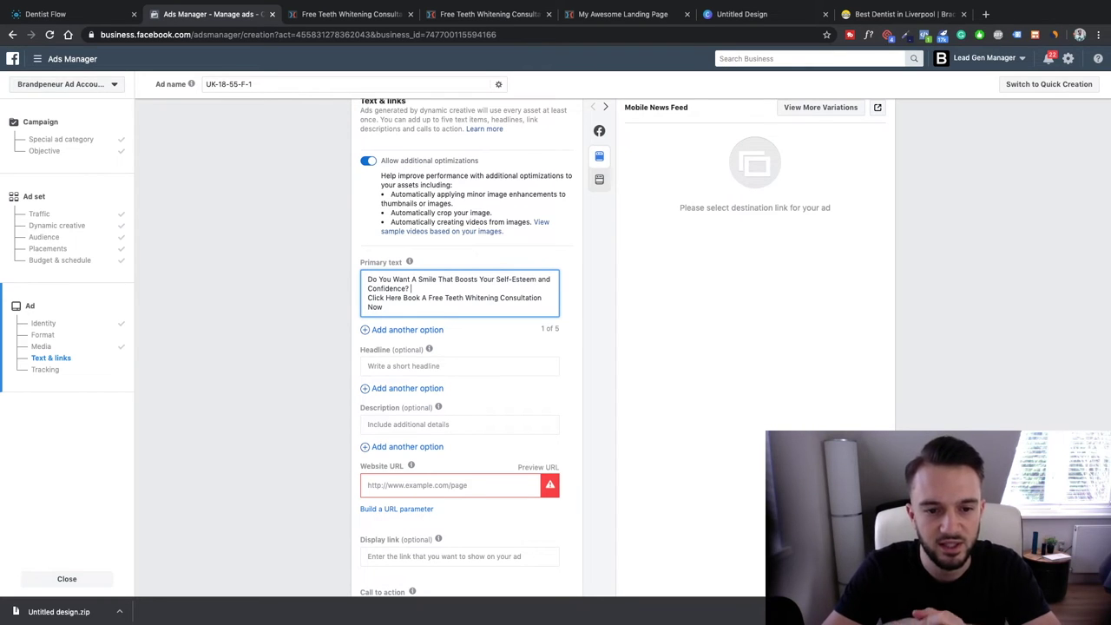
key(Return)
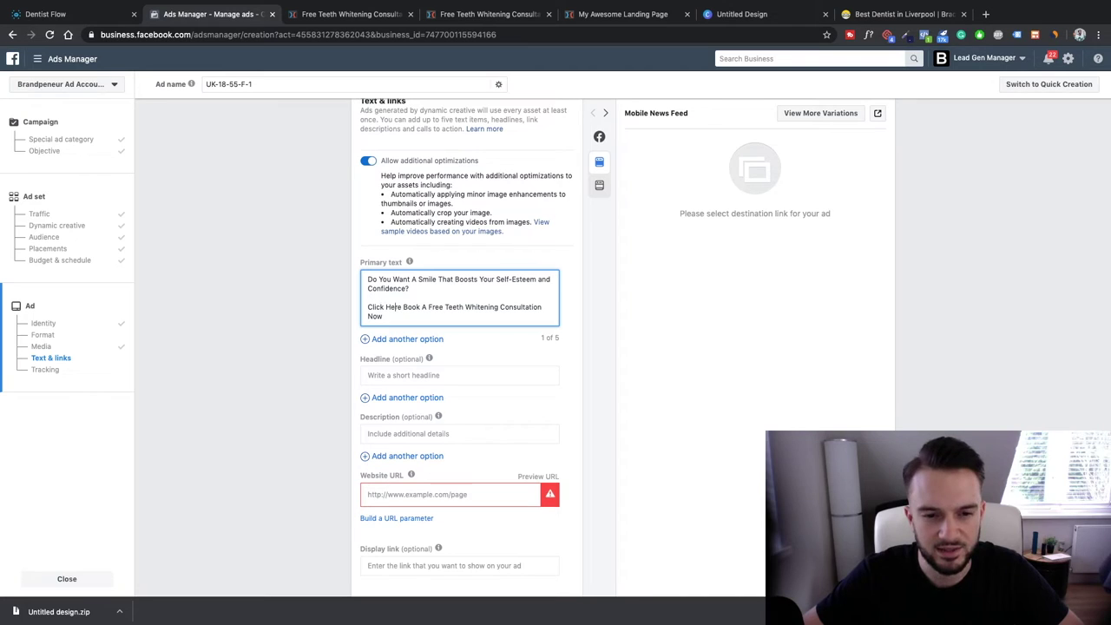
- Change "A" to "To" in the primary text's call to action and insert two more blank lines above it
key(Delete)
text(To)
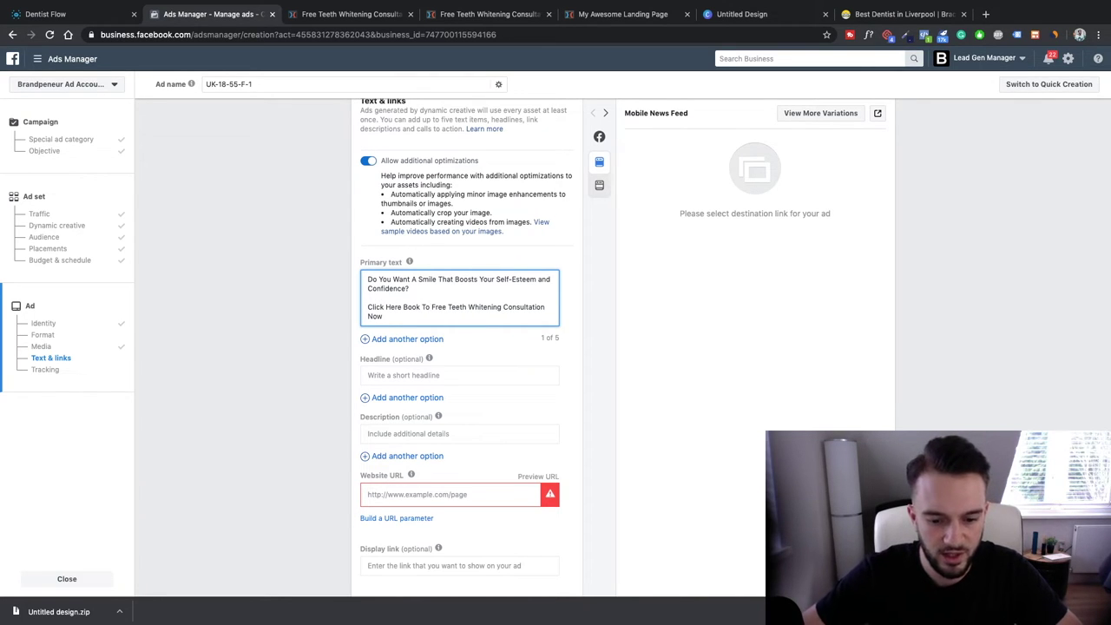
click(405, 317)
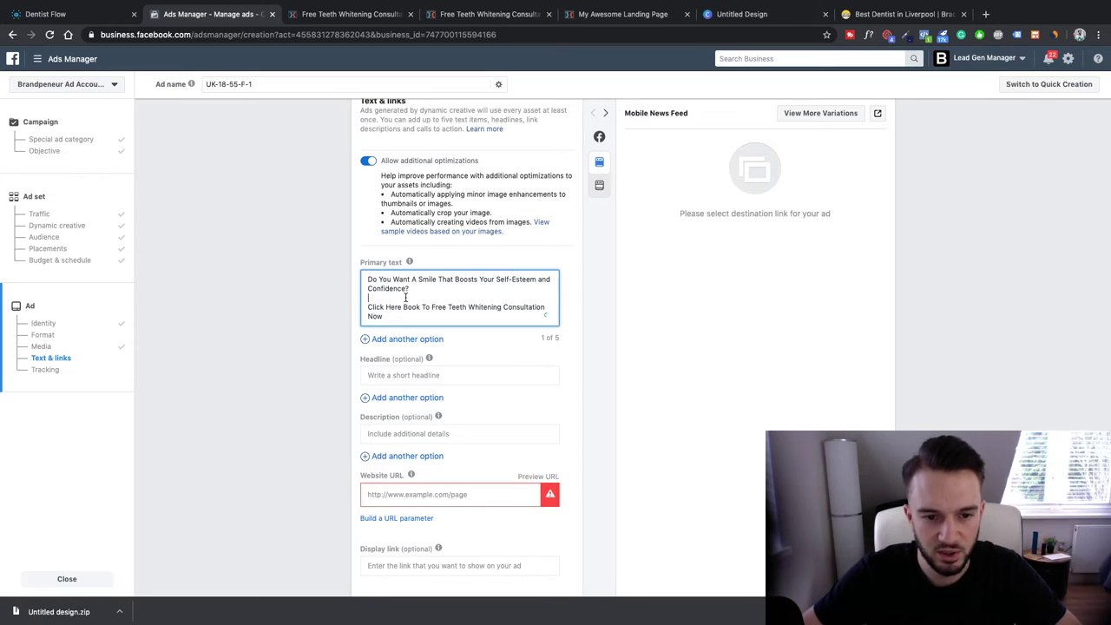
key(Return)
key(Return)
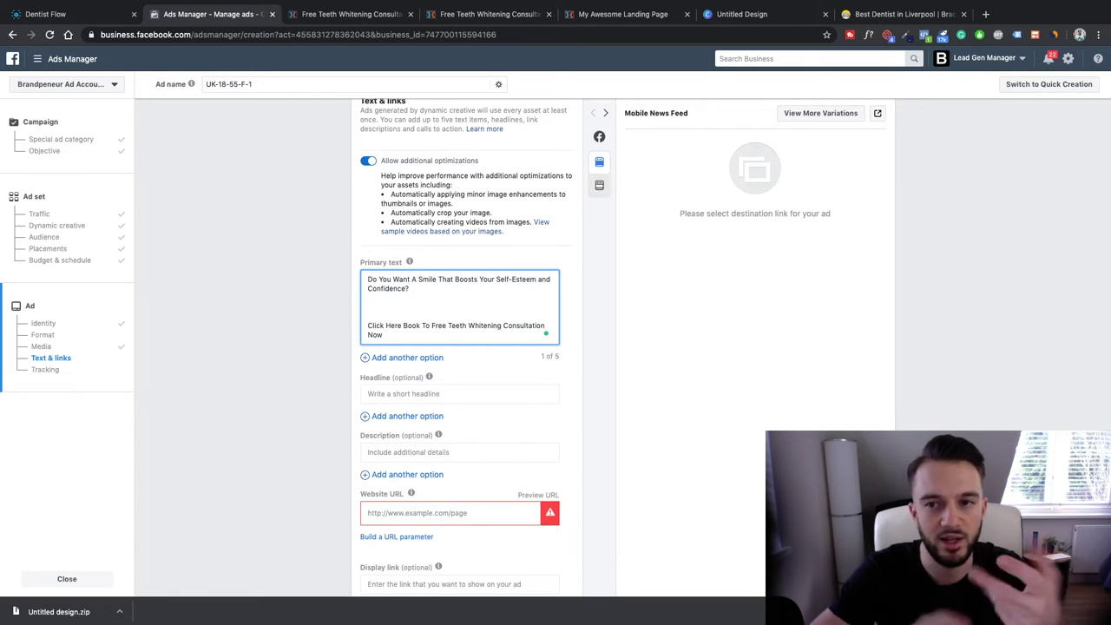
- Switch to the ClickFunnels landing page editor and begin a new line reading "For Our" above the "Click below to claim" text
click(459, 15)
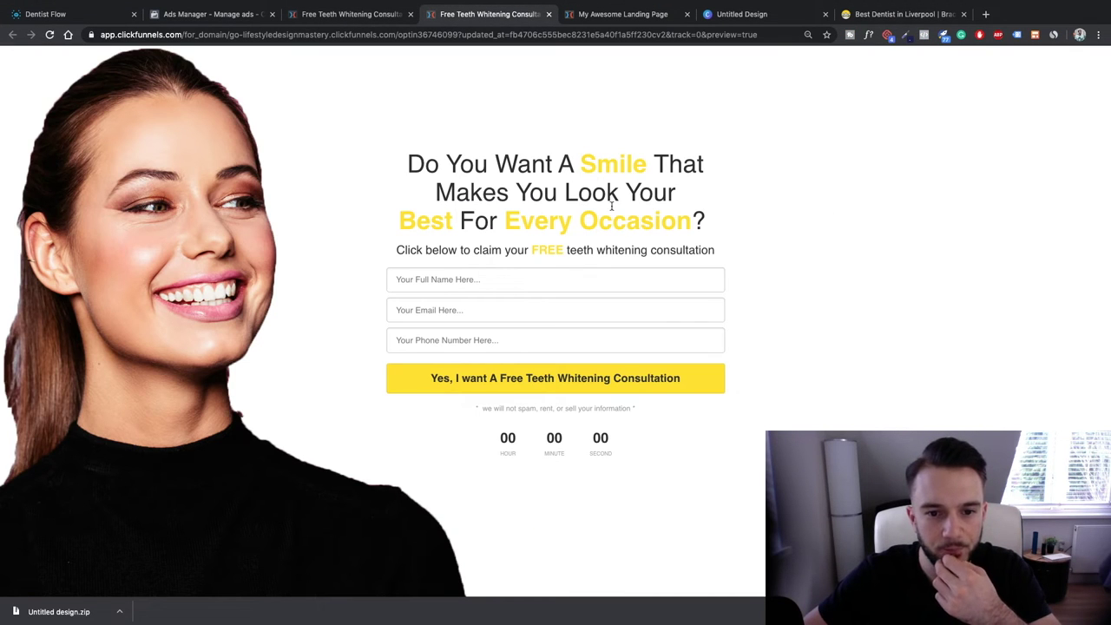
click(364, 13)
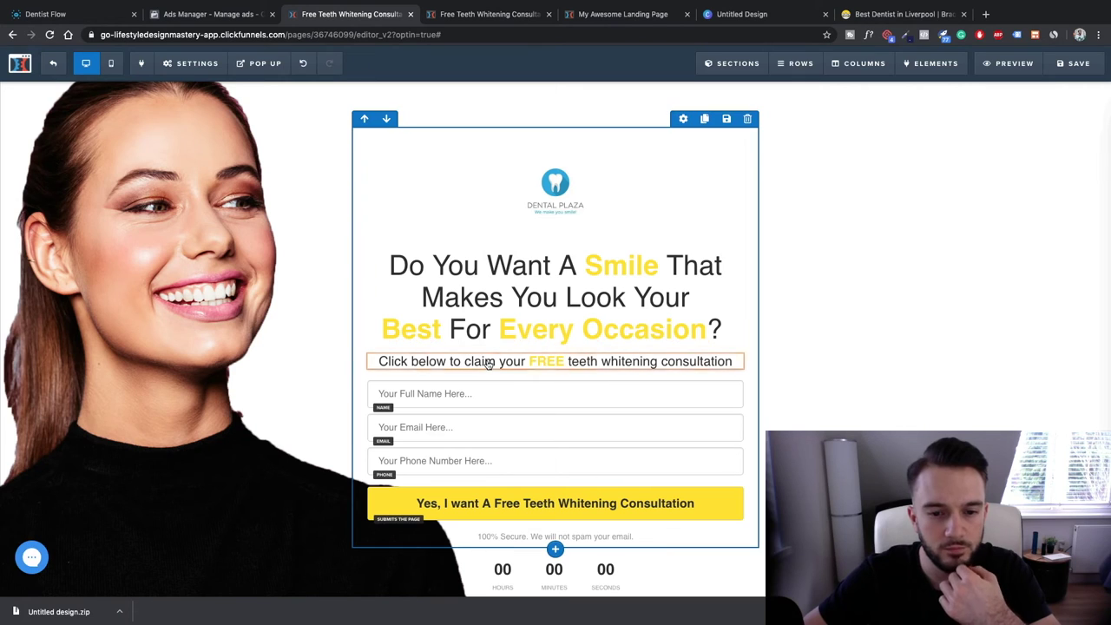
click(489, 365)
key(Return)
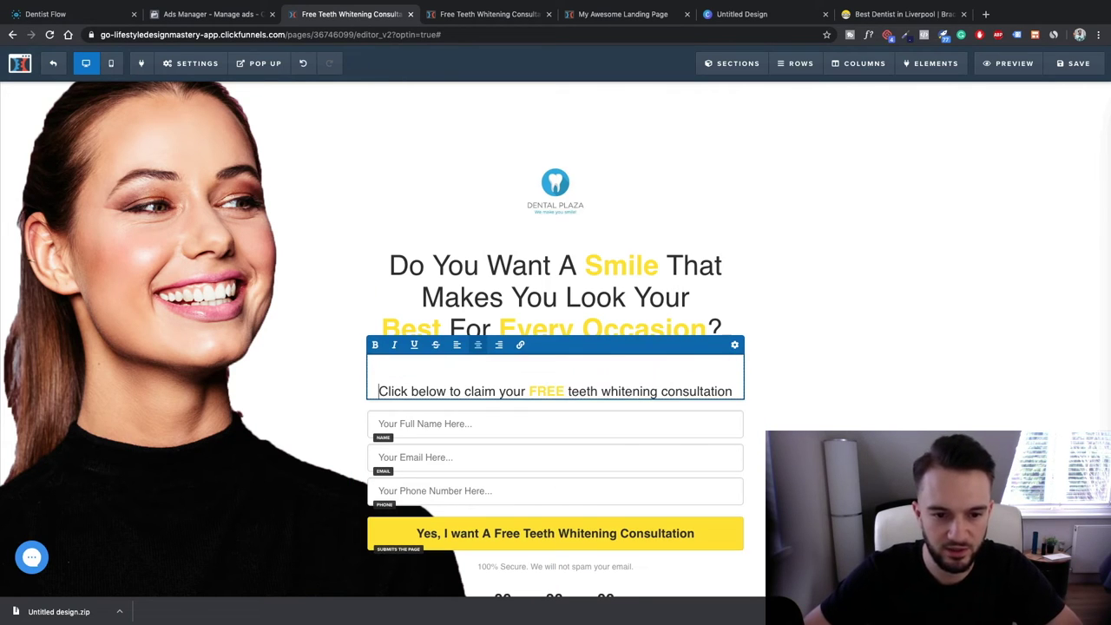
text(For our)
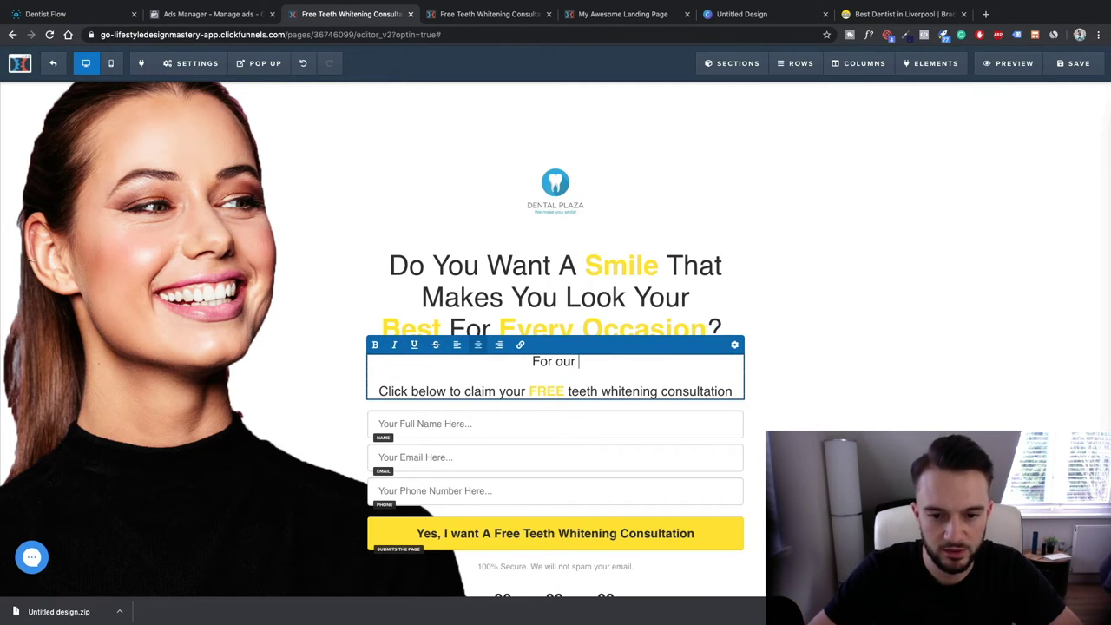
key(BackSpace)
key(BackSpace)
key(BackSpace)
key(BackSpace)
text(Our)
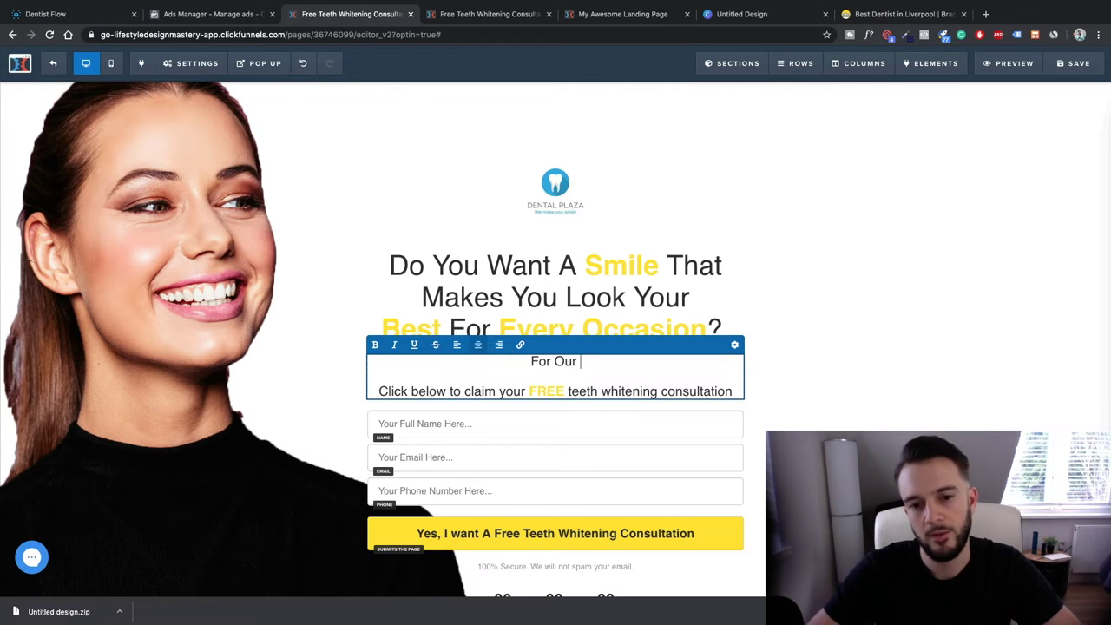
- Continue the new subheadline line with "10-Year Anniversary We Are Giving Away"
text( 10-Year Annivesr)
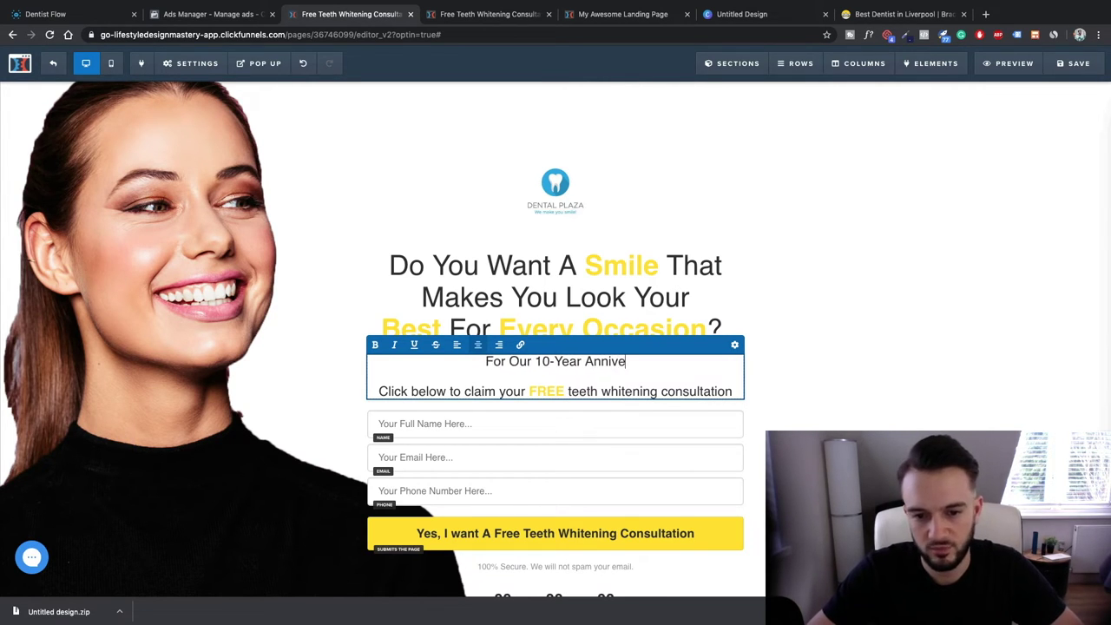
key(BackSpace)
key(BackSpace)
text(rsa)
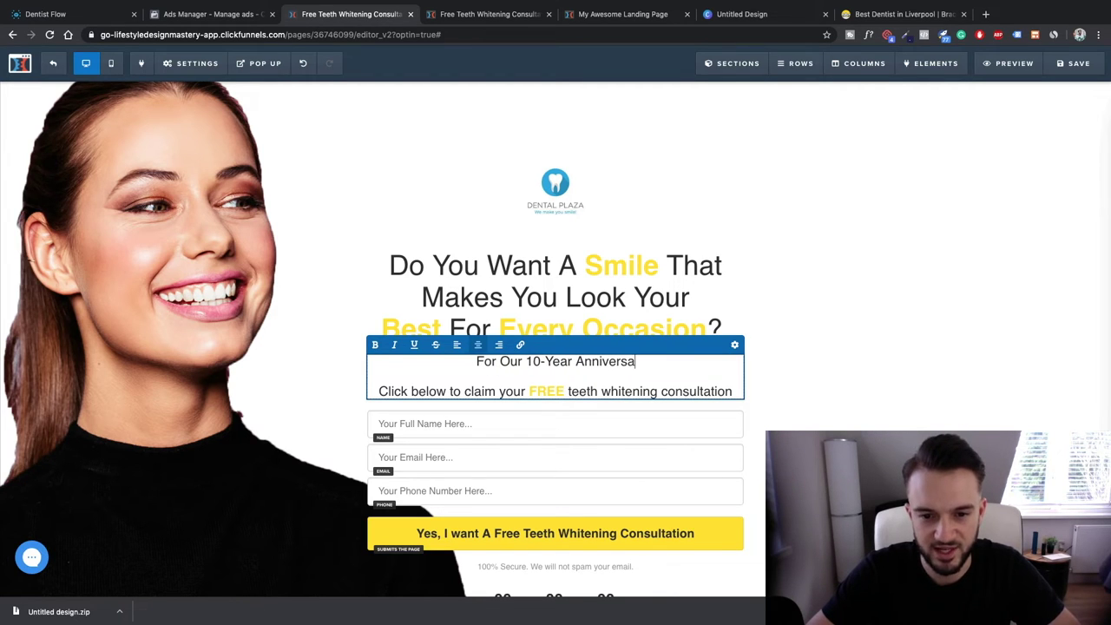
text(ry We)
key(BackSpace)
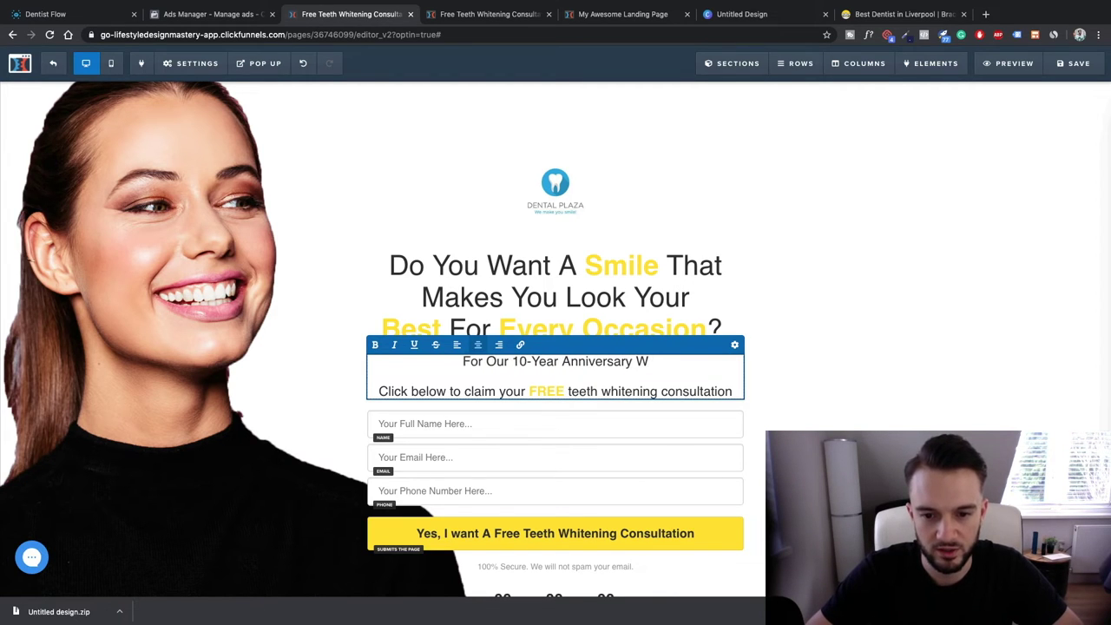
text(e Are Givi)
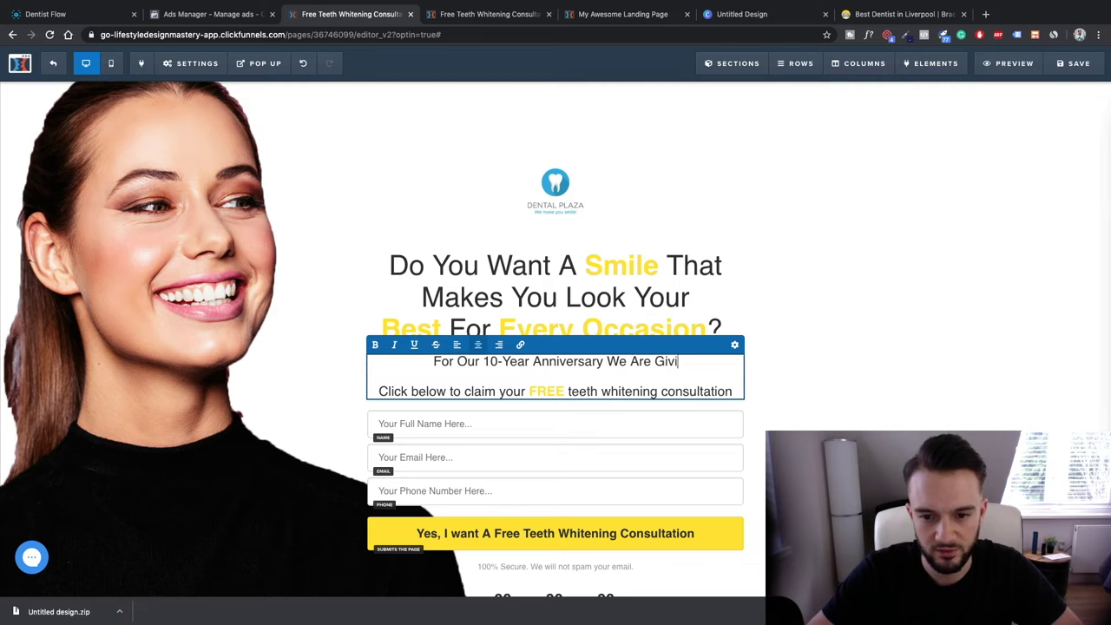
text(ng Away Free T)
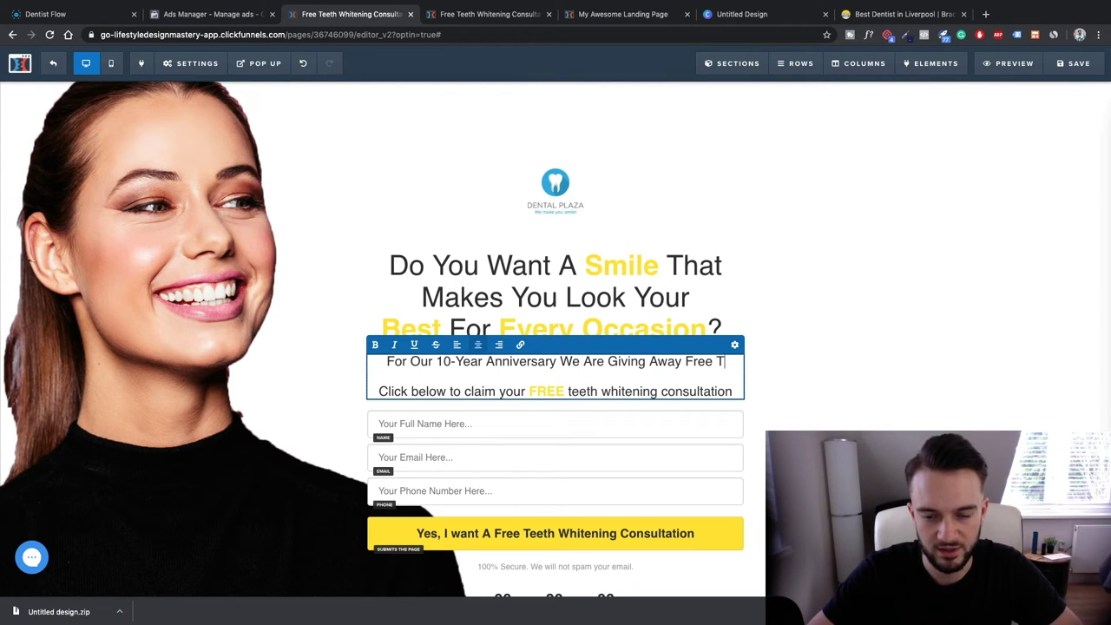
- Finish the anniversary line with "15 Free Teeth Whitening Consultations." and correct the misspelling of "Whitening"
key(BackSpace)
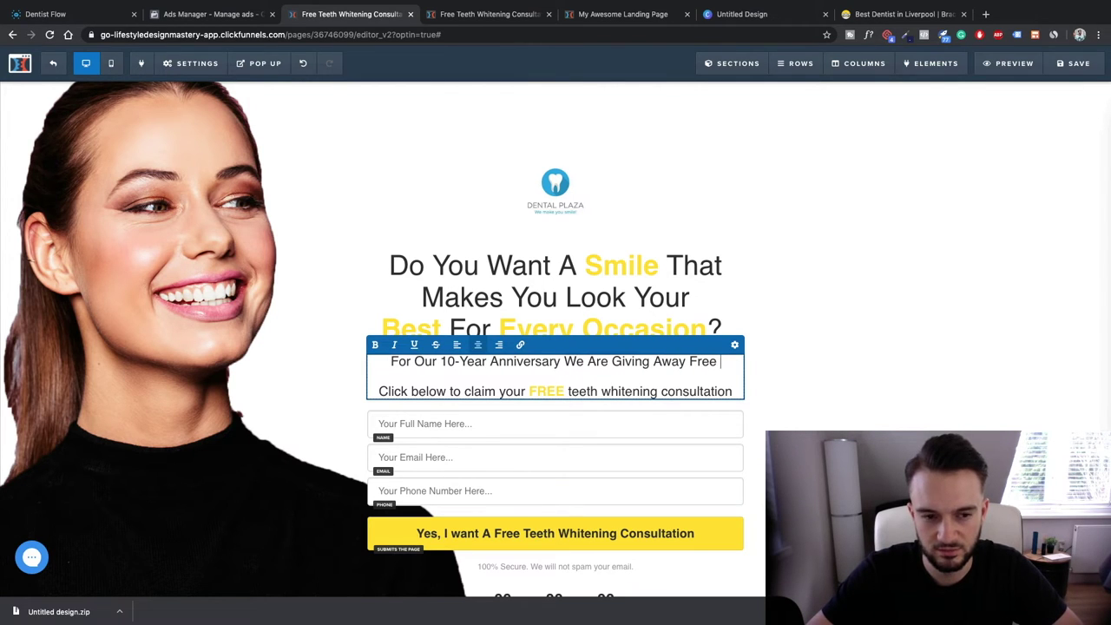
key(BackSpace)
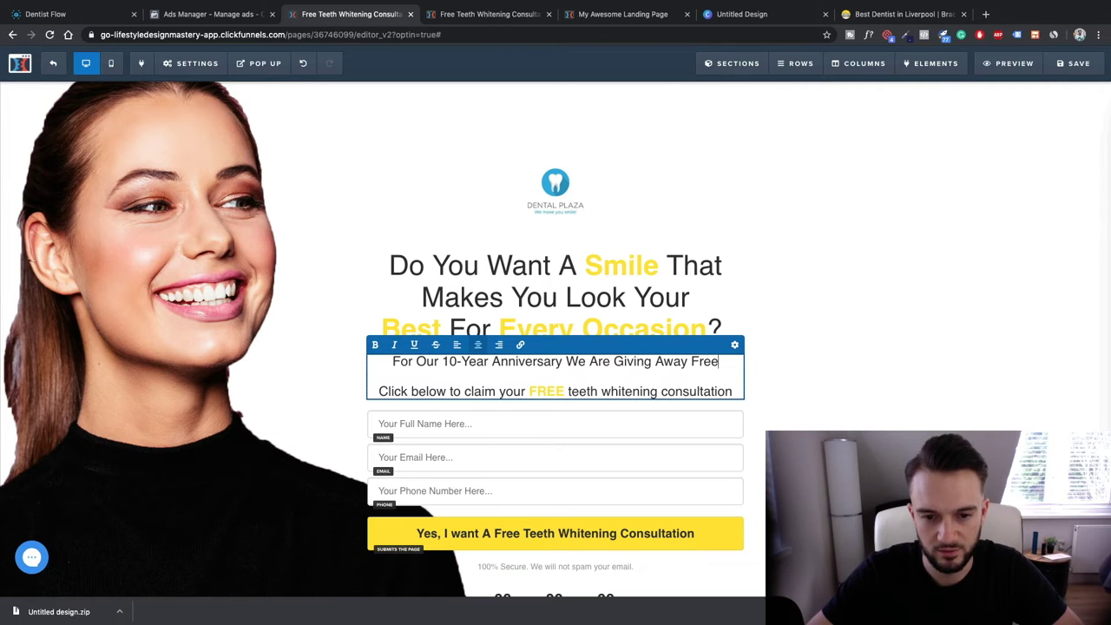
key(BackSpace)
key(BackSpace)
key(BackSpace)
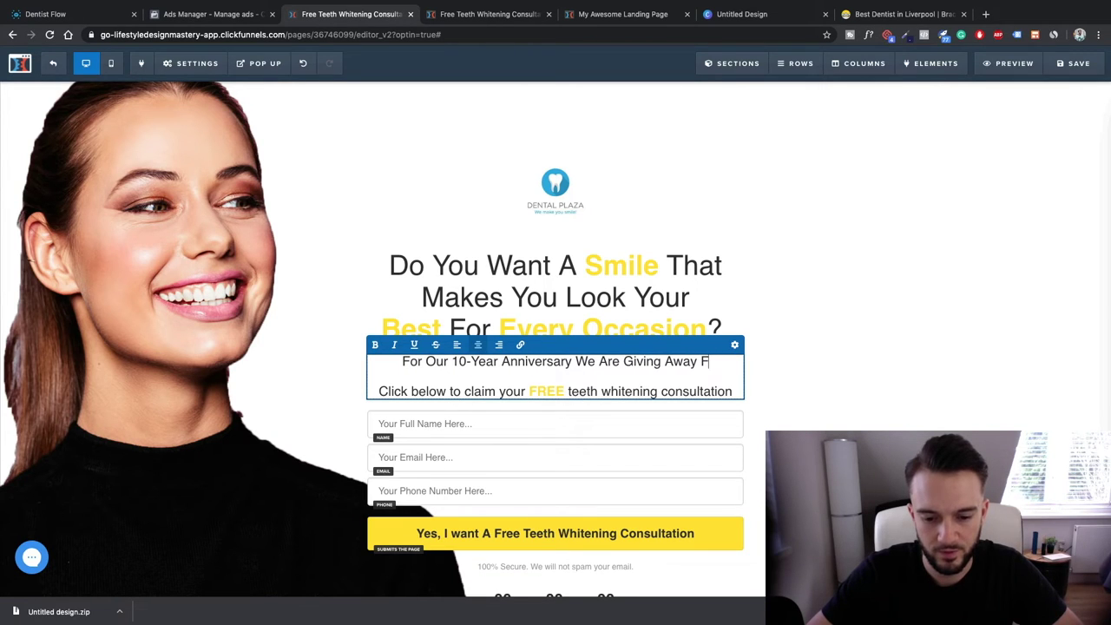
key(BackSpace)
text(15 )
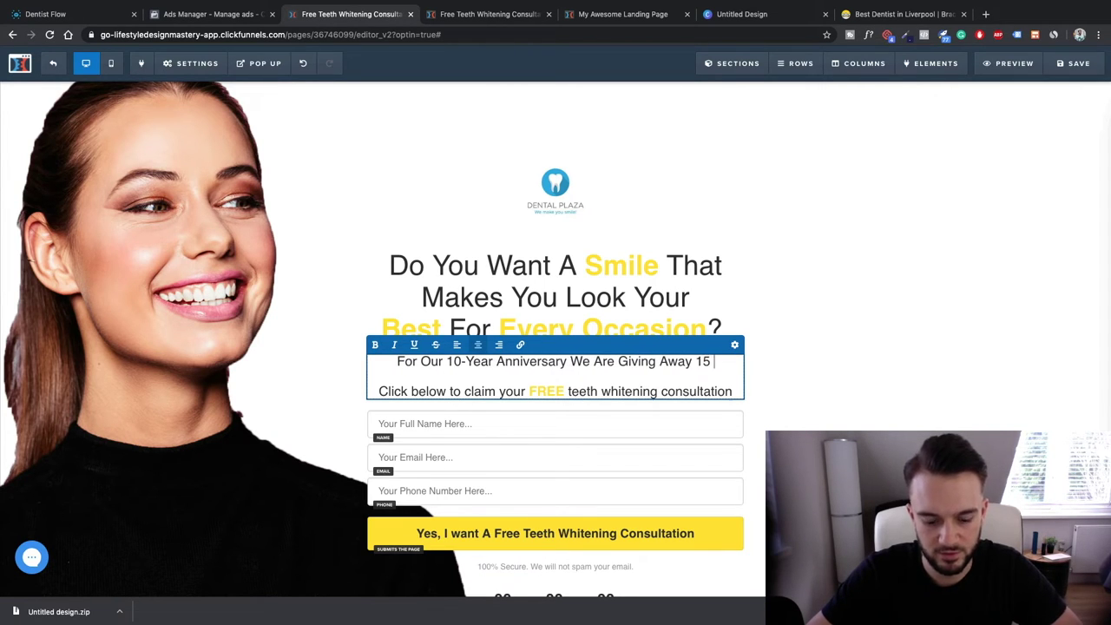
text(Free Teeth Whitenign Consultations.)
right_click(522, 379)
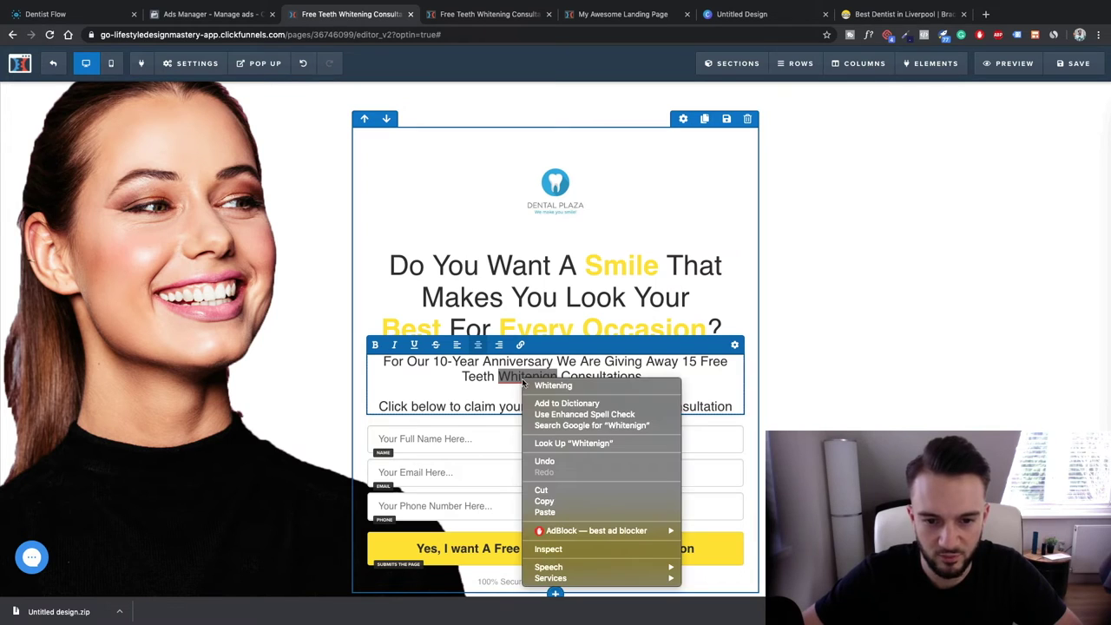
click(547, 385)
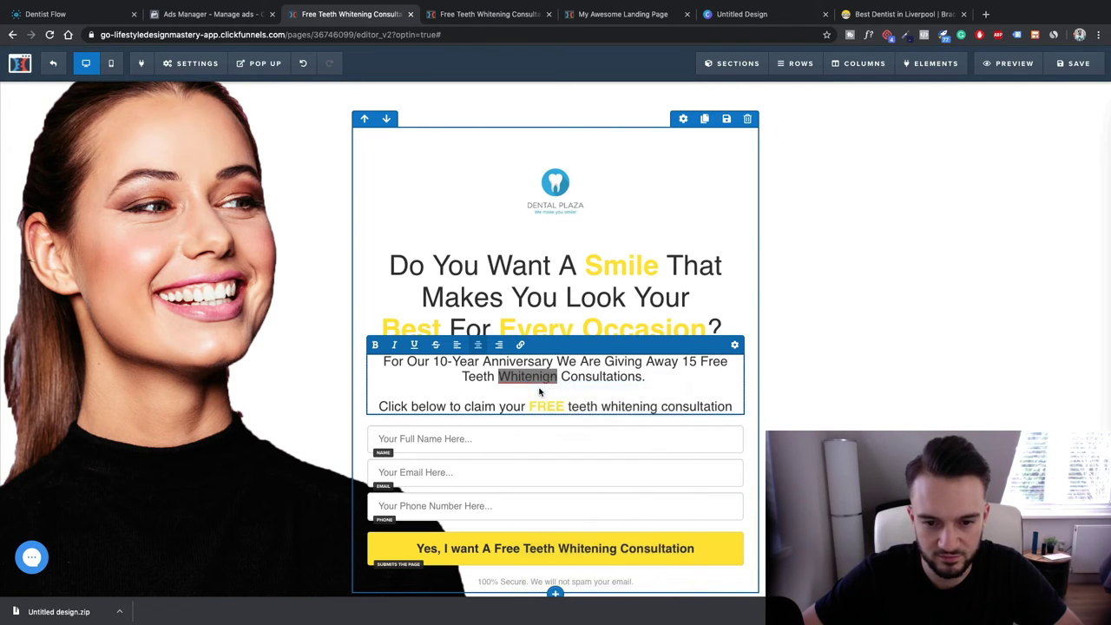
click(797, 379)
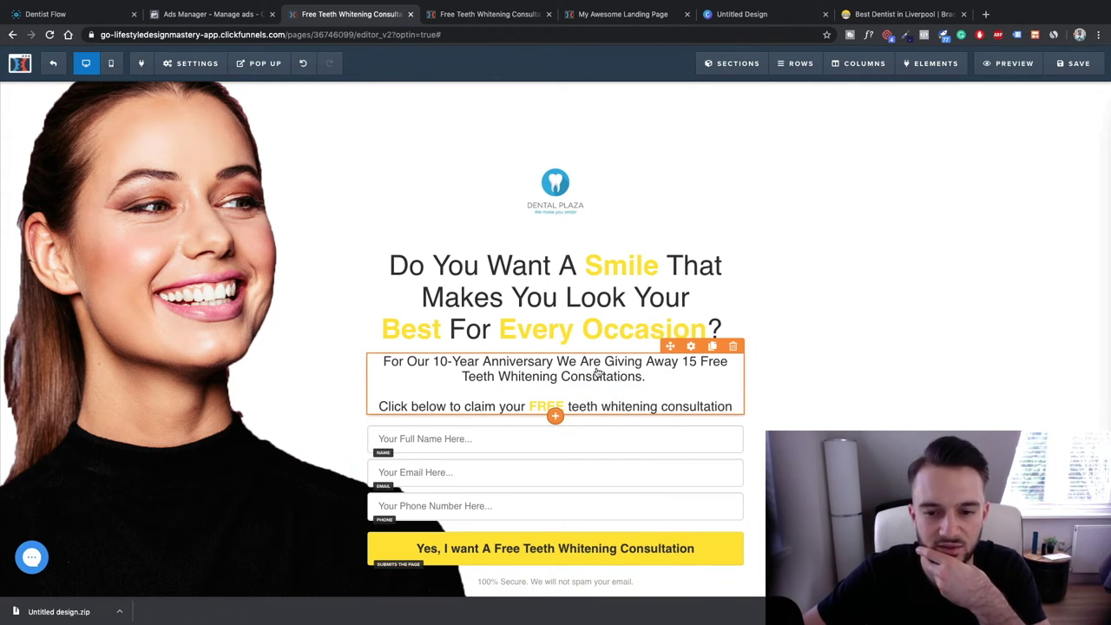
- Add "now." to the end of the "Click below to claim your FREE teeth whitening consultation" line
scroll(599, 370, down, 1)
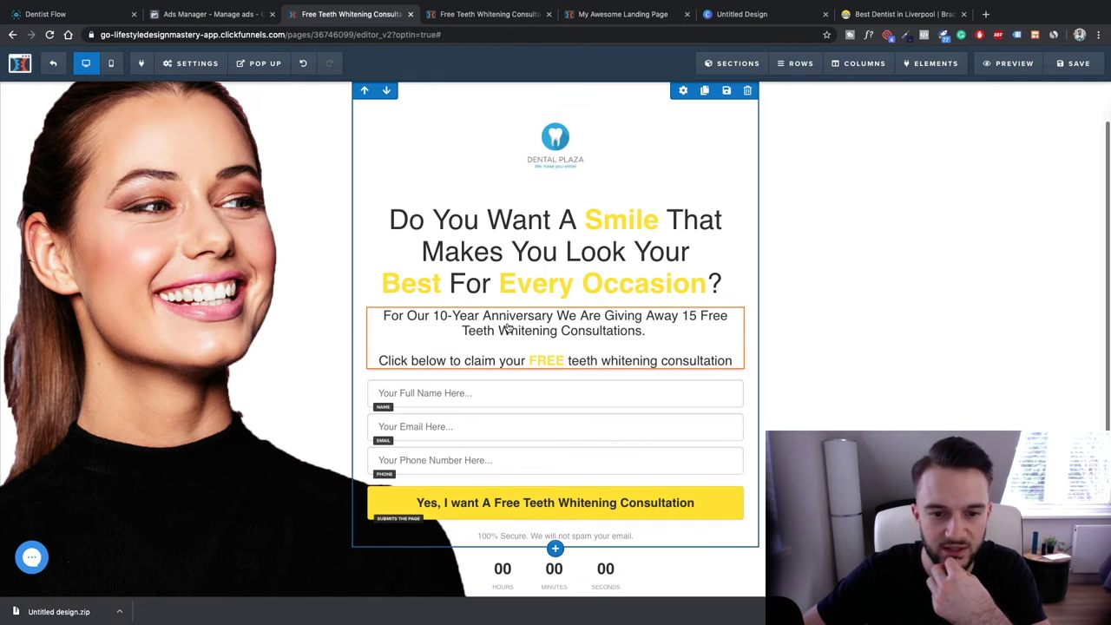
click(660, 330)
drag(659, 330, 382, 315)
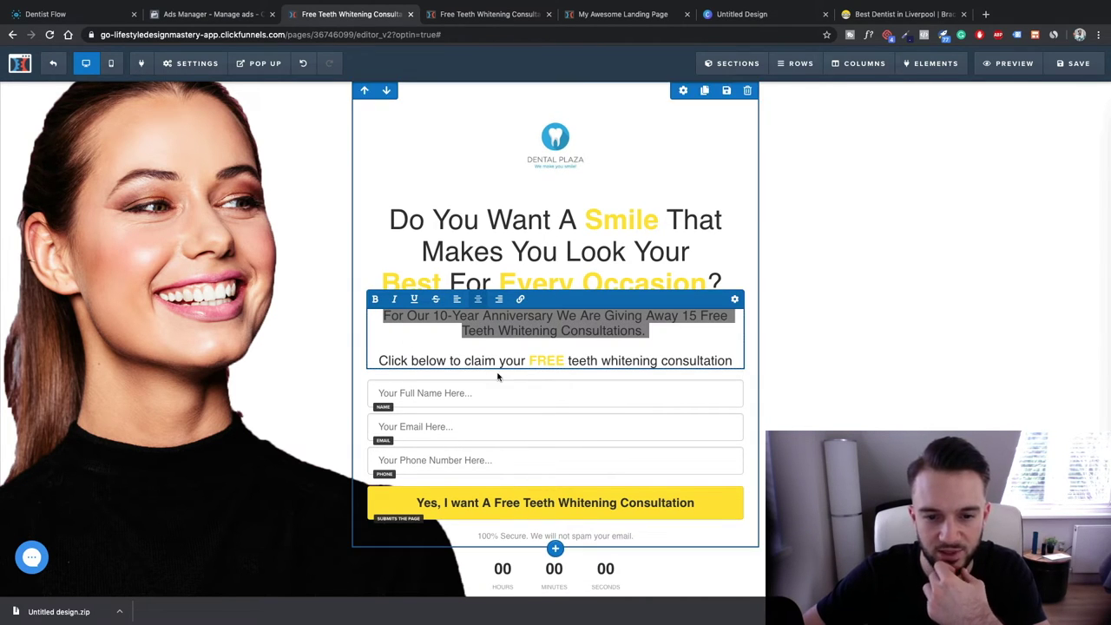
click(834, 373)
click(733, 359)
text(NOW)
key(BackSpace)
key(BackSpace)
key(BackSpace)
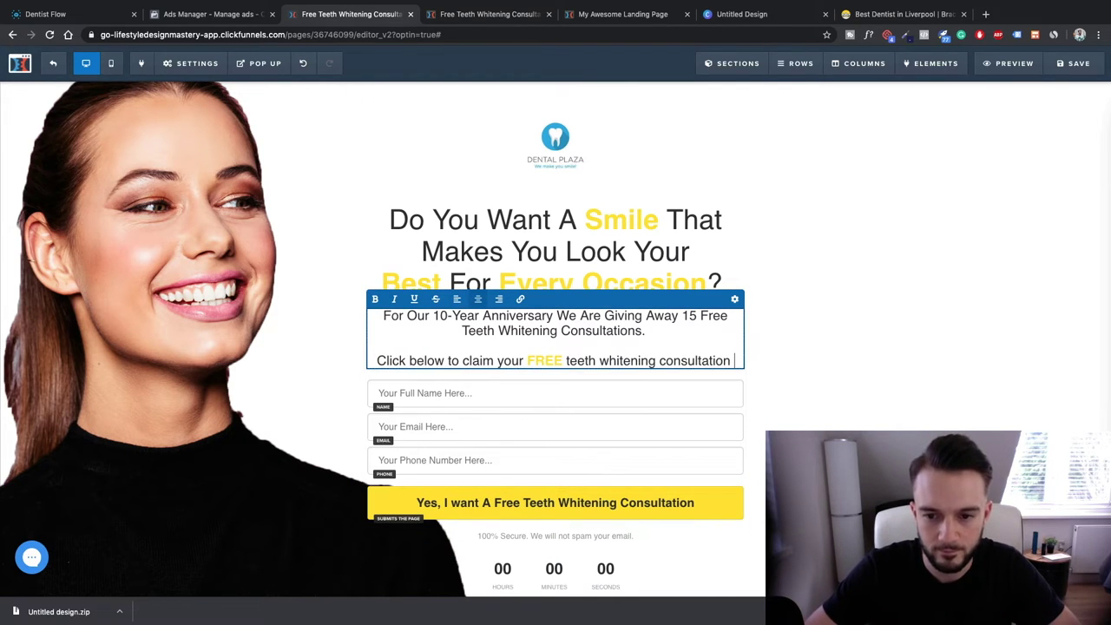
text(now.)
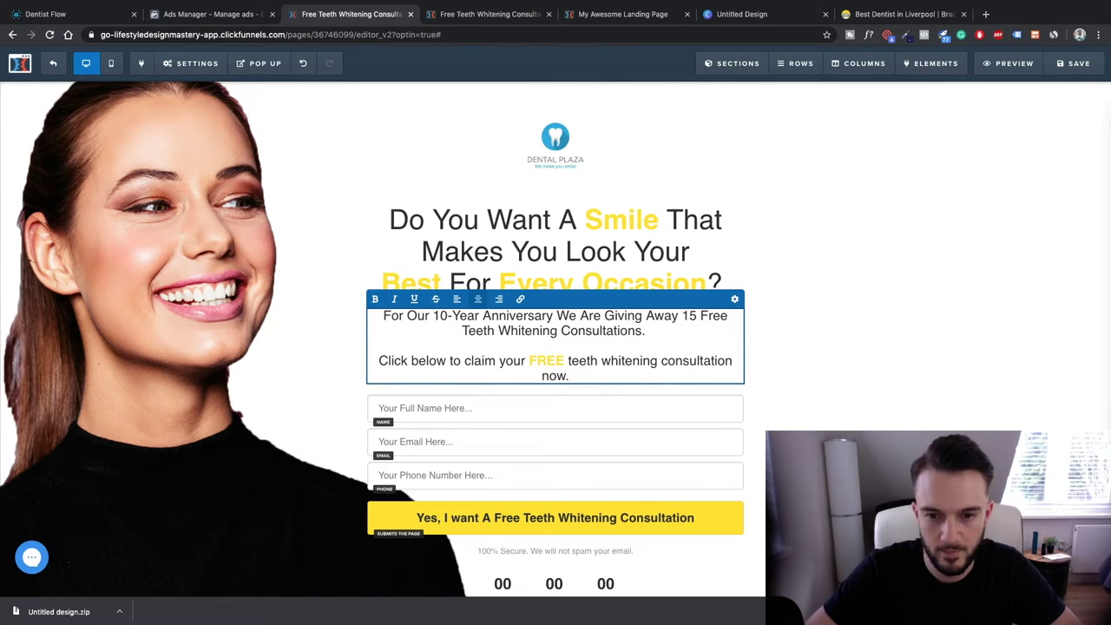
click(898, 377)
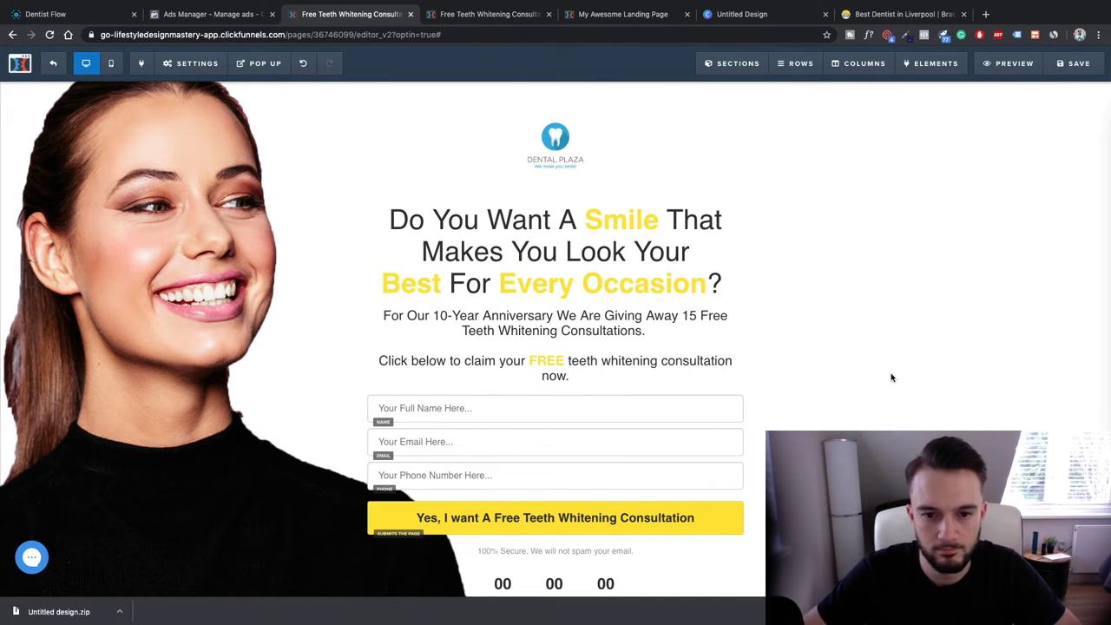
scroll(714, 355, down, 2)
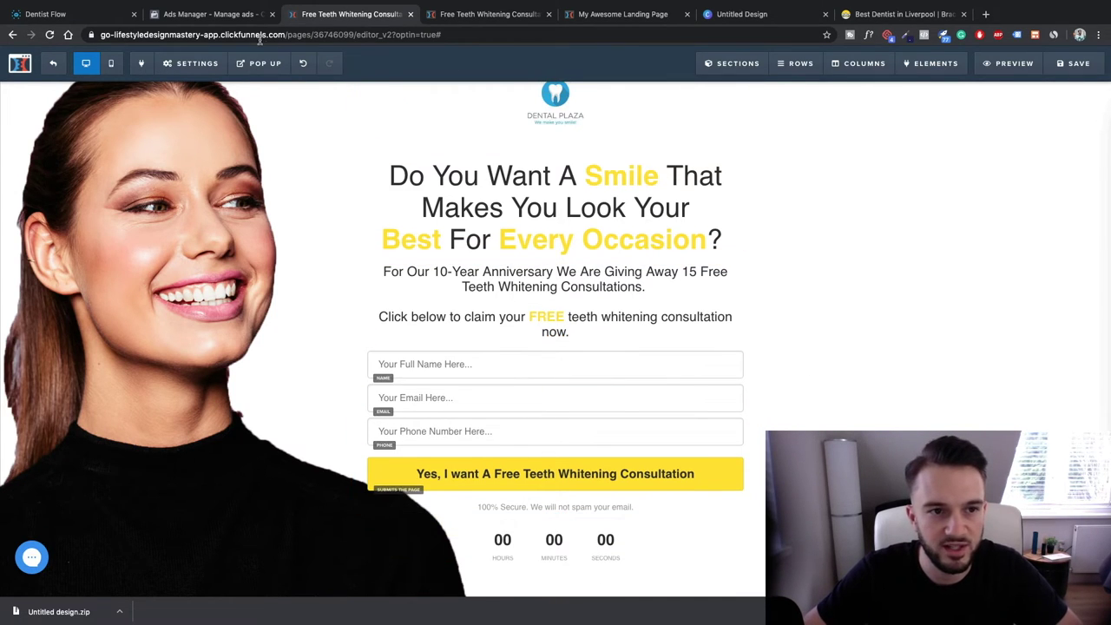
- Return to Ads Manager and write "For A Limited Time Only, We Are Giving Away" between the primary text's question and call to action
click(204, 16)
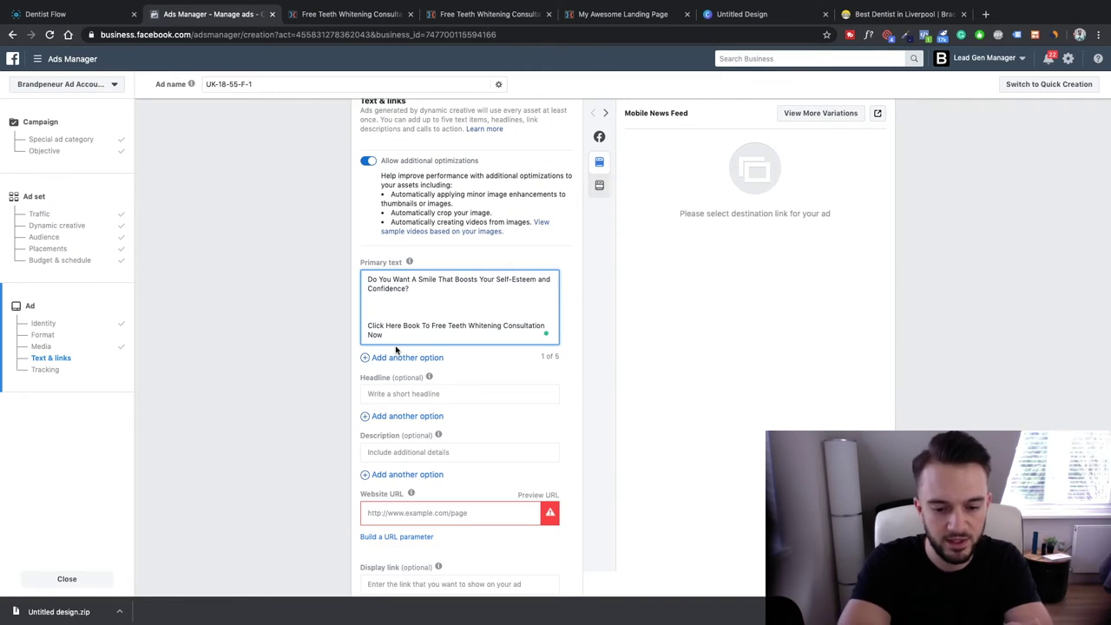
text(For A l)
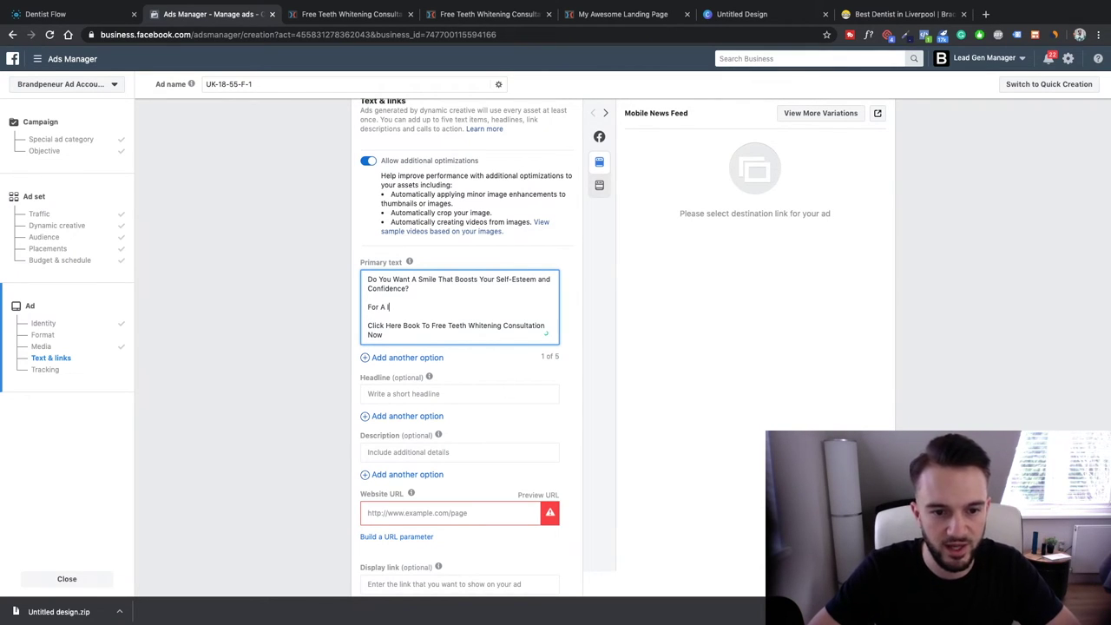
text(imite)
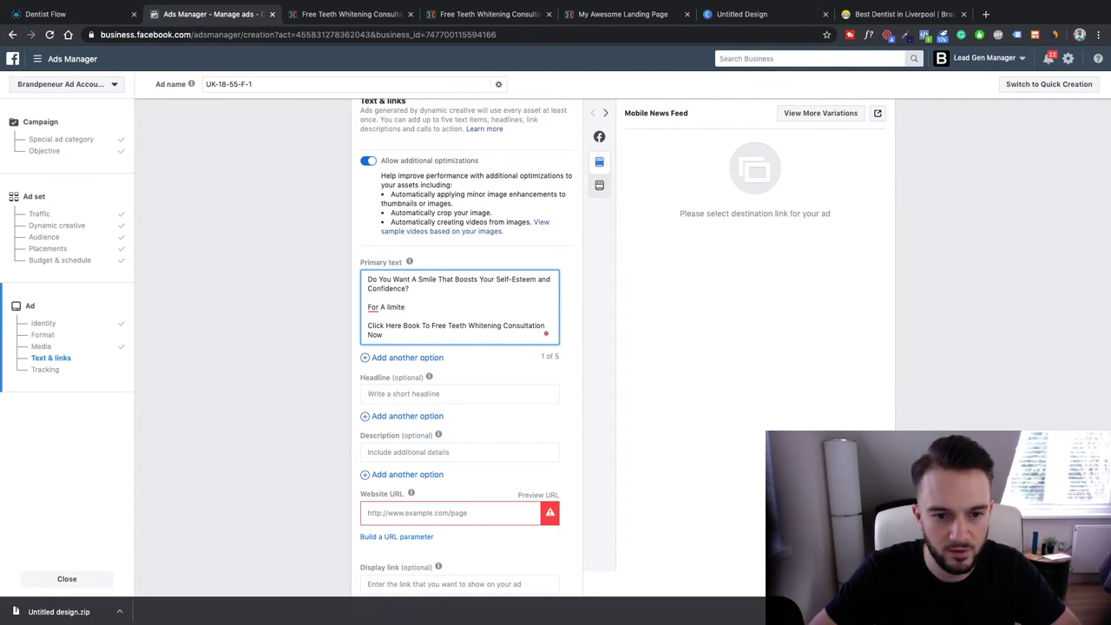
text(mited Time Only, We)
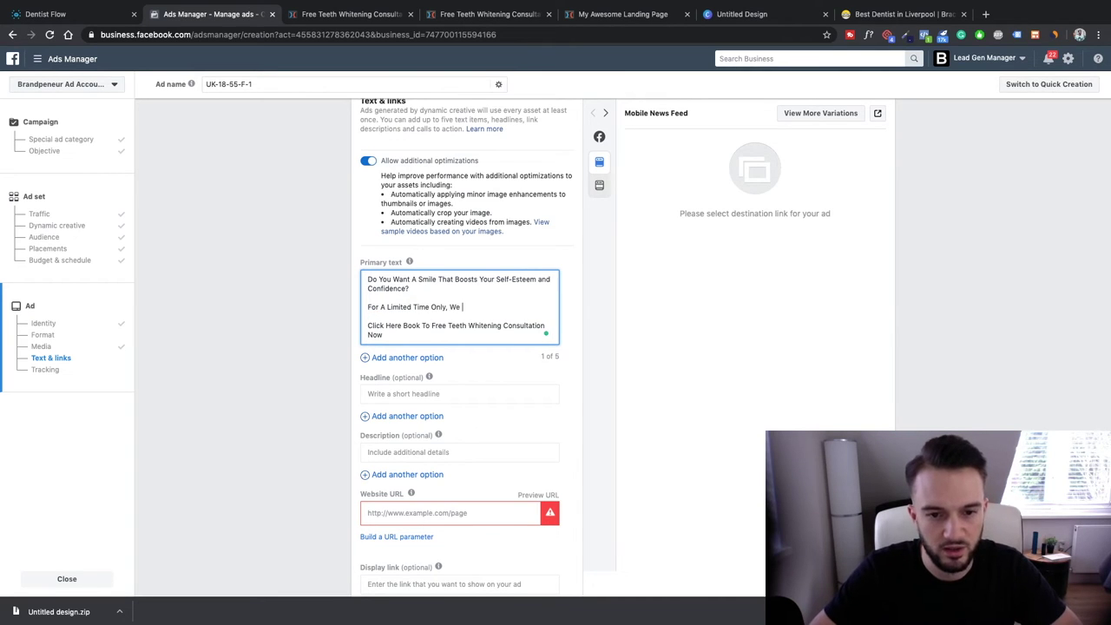
text( Are Giving Away)
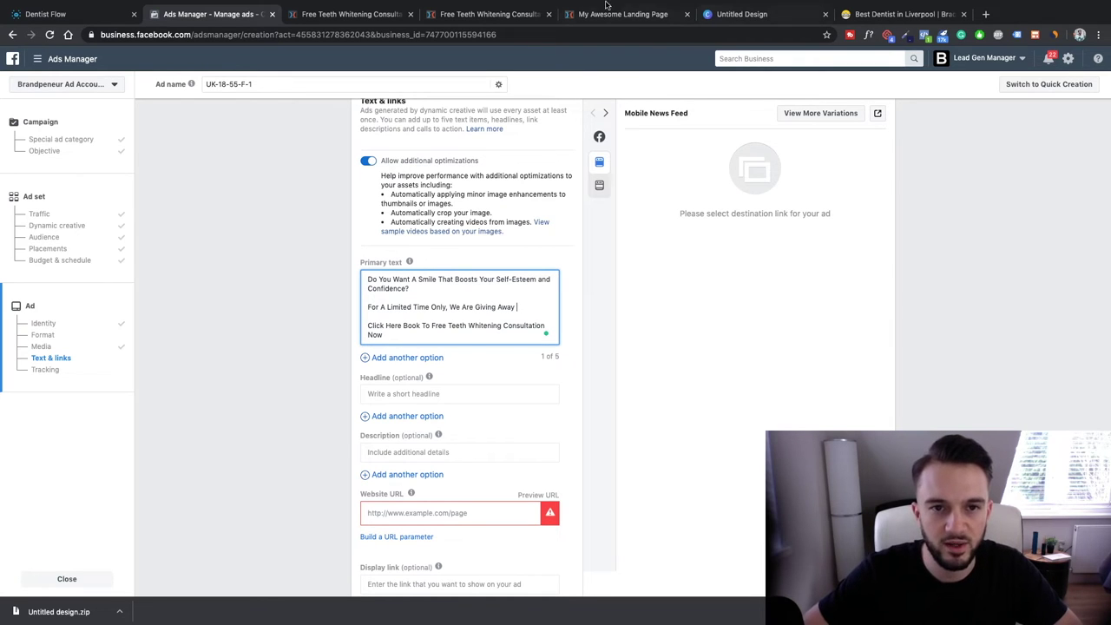
- Compare the landing page preview with its editor page and close the outdated preview tab
click(494, 14)
click(346, 14)
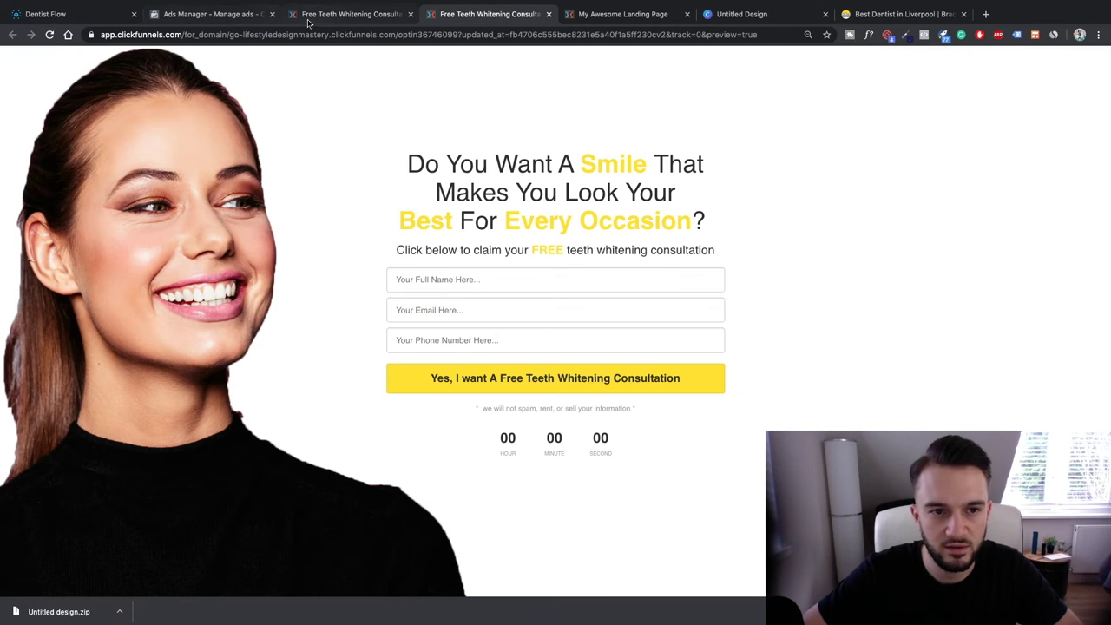
click(549, 13)
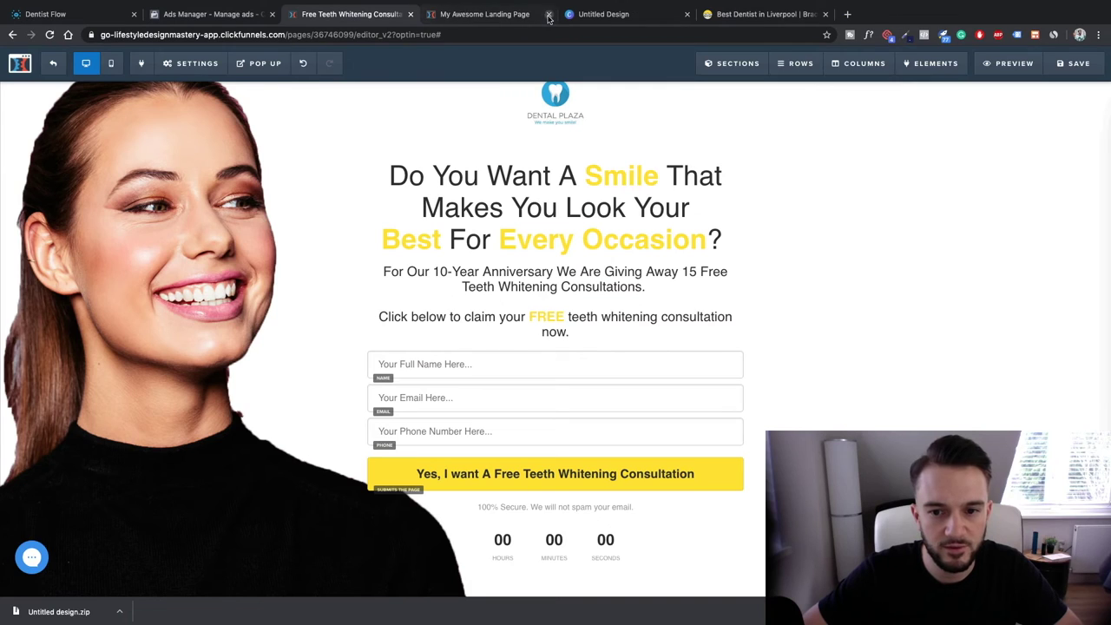
- Complete the primary text's limited-time sentence in Ads Manager with "15 Free Teeth Whitening Consultations To Help Your Achieve Your Dream Smile.", correcting the misspelled "Consultations"
click(246, 15)
text(15 Free Teeth Whitening Consultation)
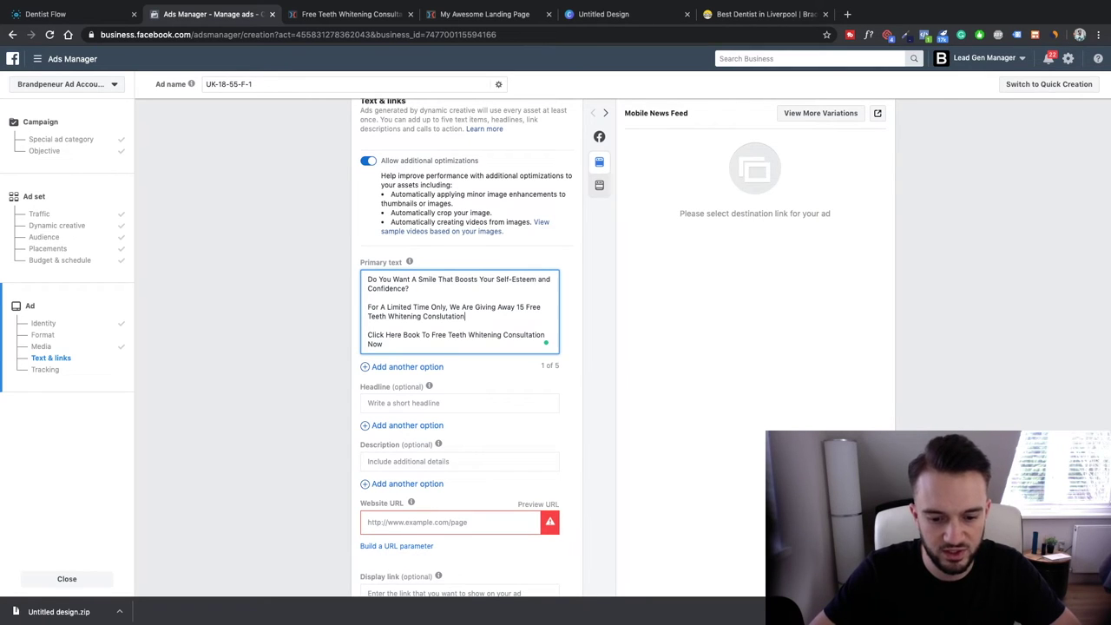
text( To)
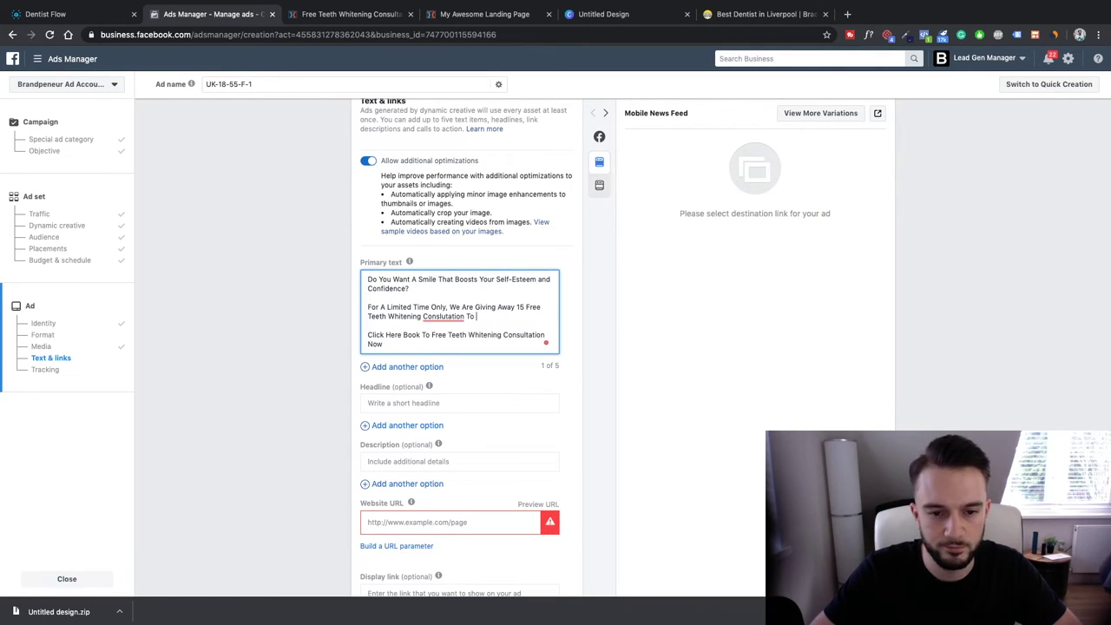
key(BackSpace)
key(BackSpace)
key(BackSpace)
key(BackSpace)
key(BackSpace)
key(BackSpace)
key(BackSpace)
key(BackSpace)
key(BackSpace)
key(BackSpace)
text(tations To h)
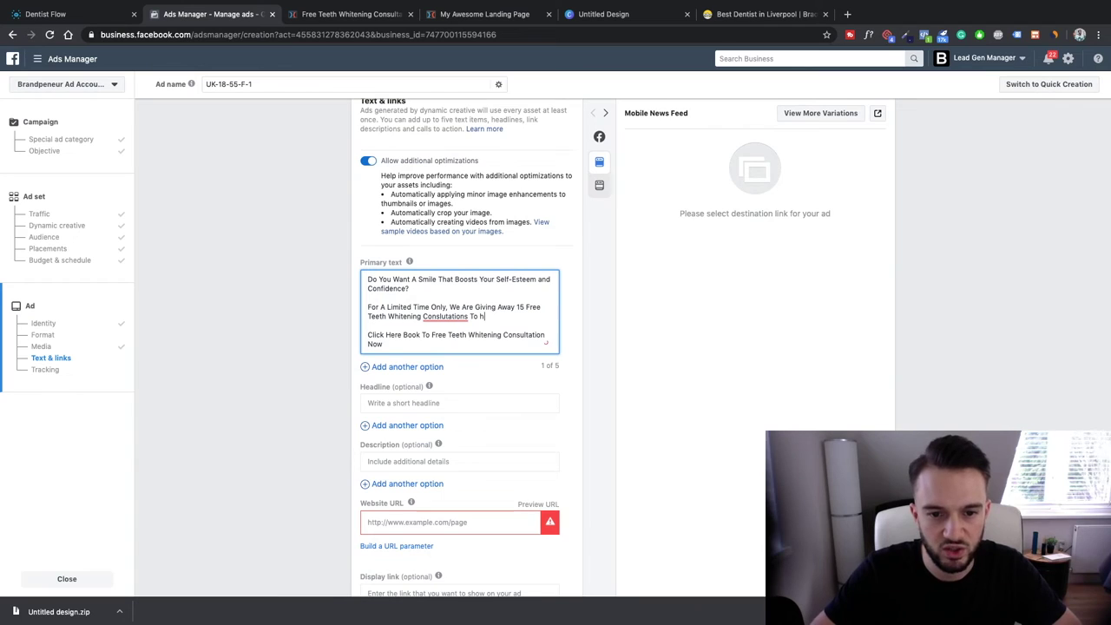
text(elp Your Achieve Your Dream S)
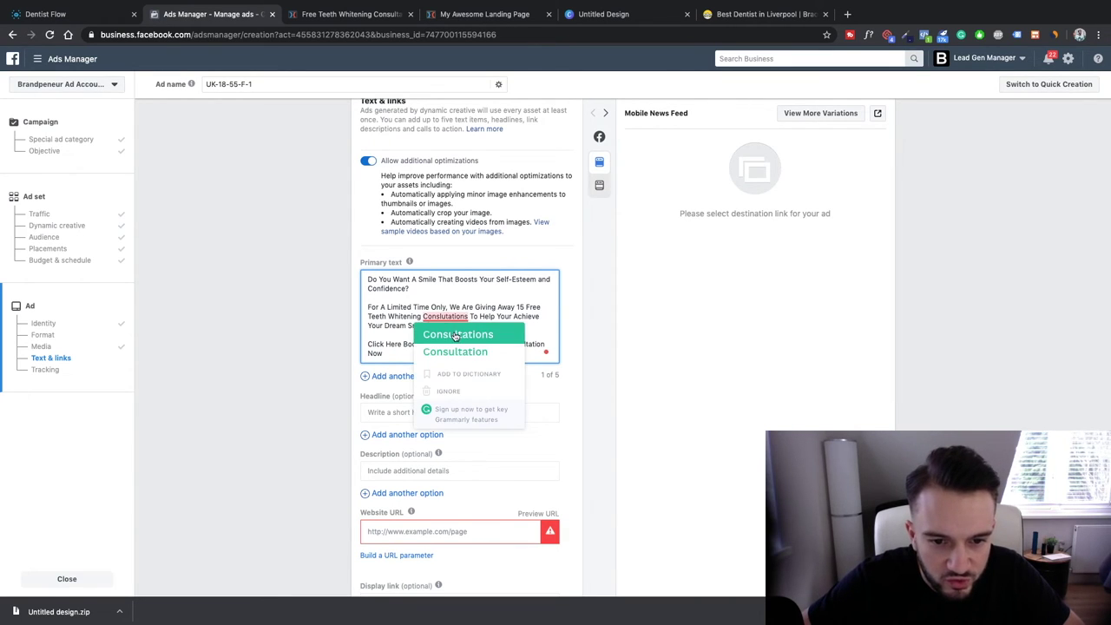
click(453, 335)
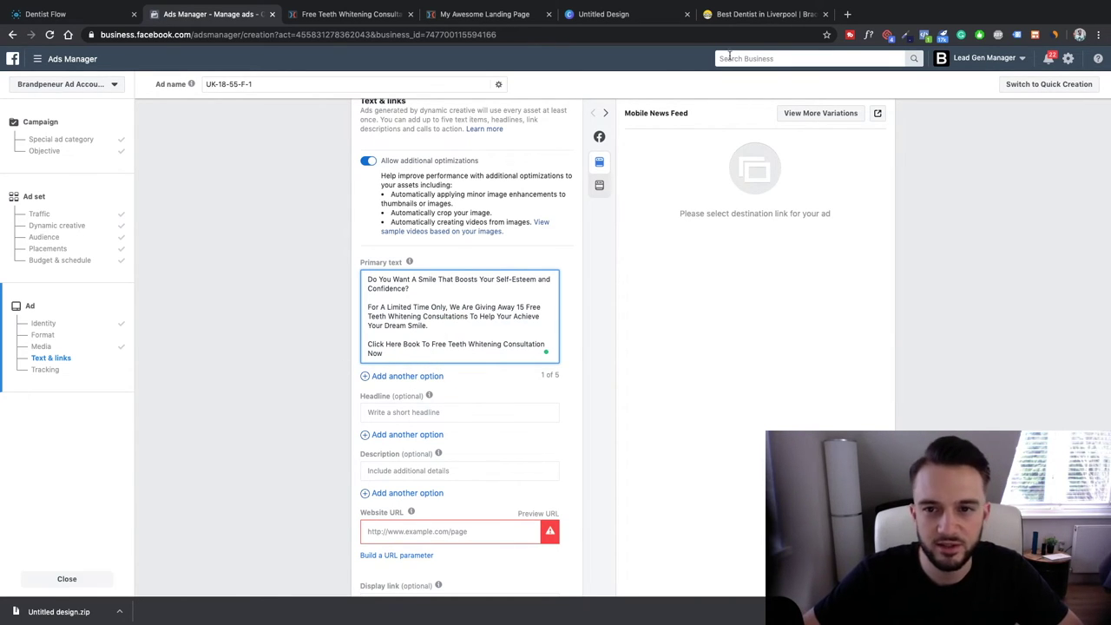
- Open the Emojipedia website in place of the Liverpool dentist page
click(719, 15)
key(ctrl+l)
text(emij)
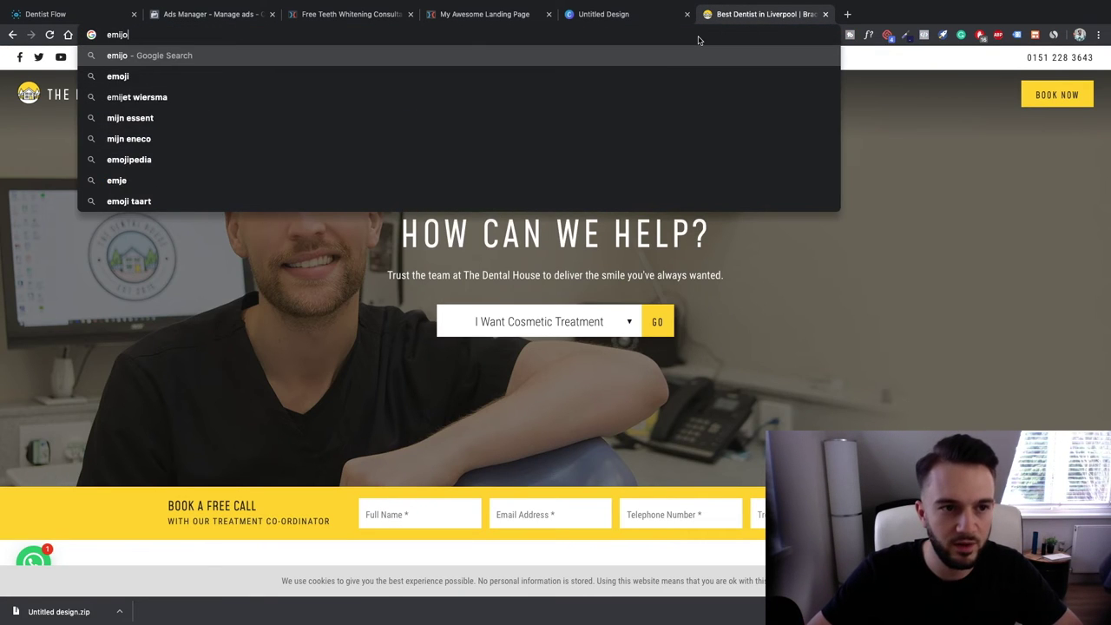
key(BackSpace)
text(oji)
key(Return)
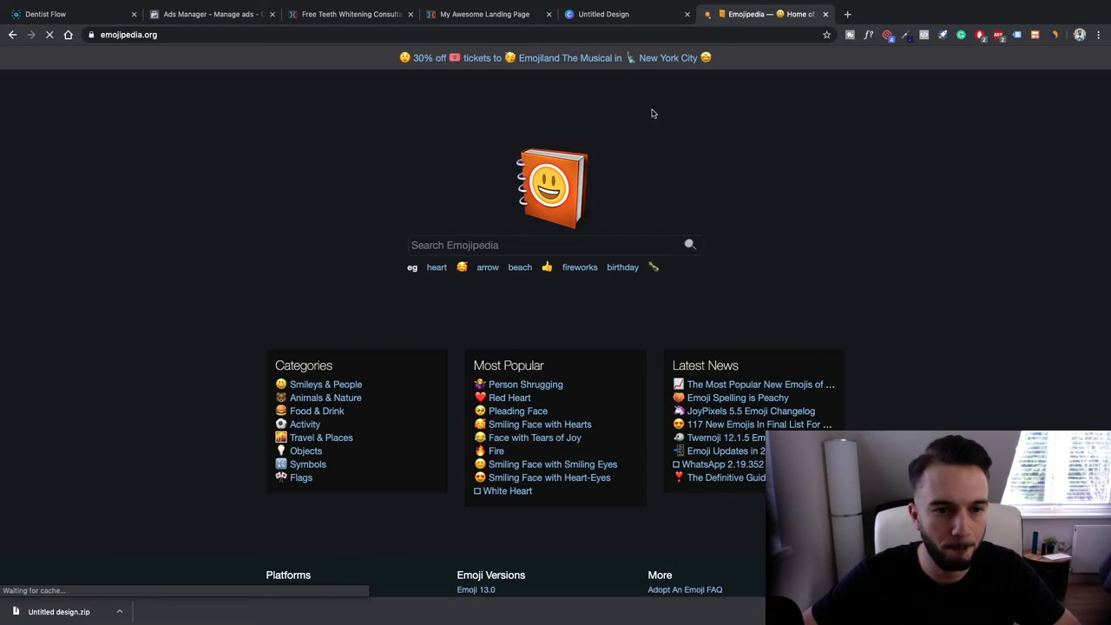
- Search Emojipedia for "teeth", copy the Grimacing Face emoji and insert it after "Confidence?" in the ad's primary text
click(583, 243)
text(teeth)
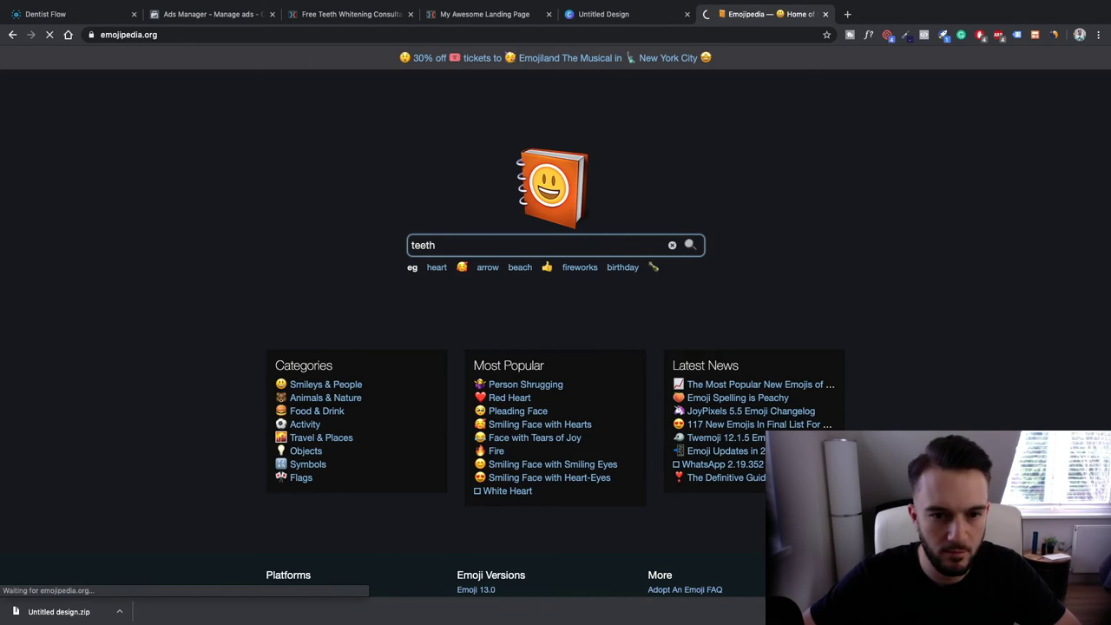
key(Return)
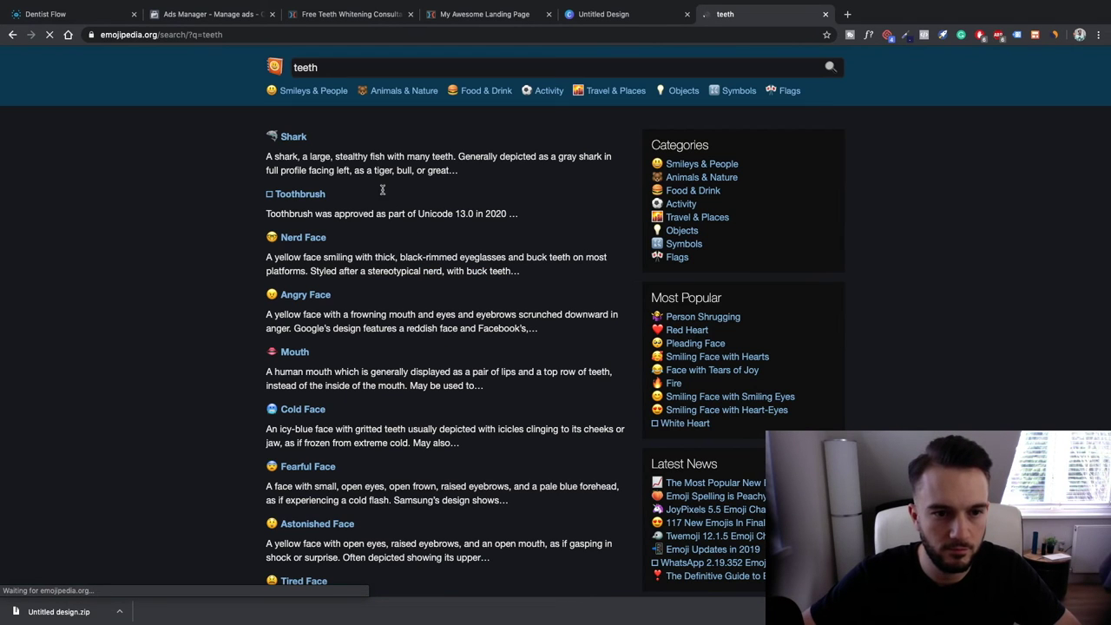
scroll(321, 261, down, 5)
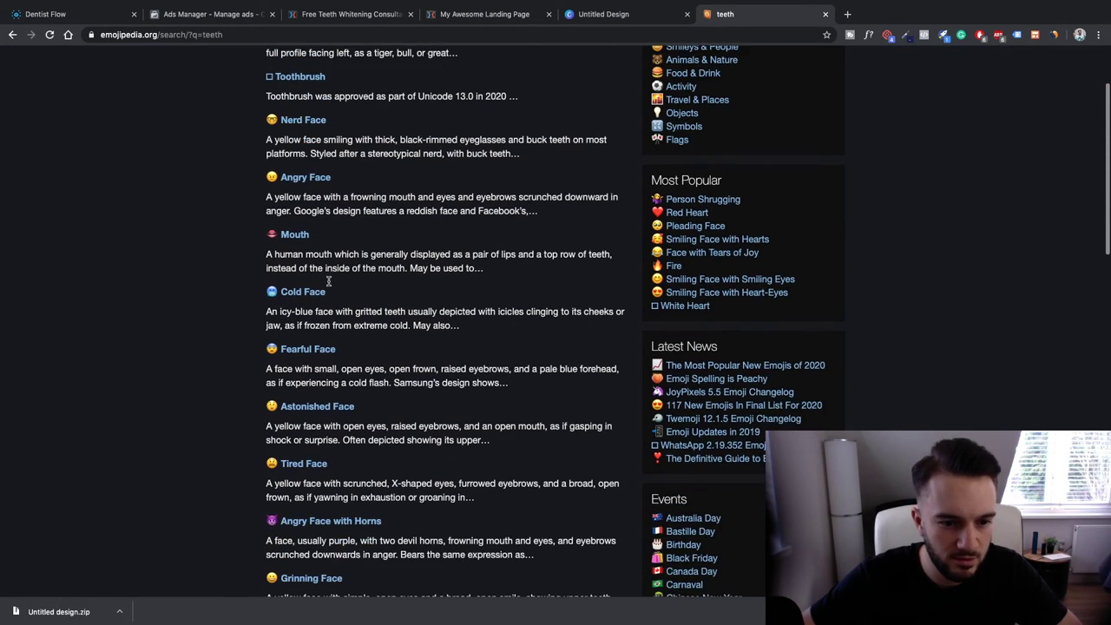
scroll(330, 284, down, 3)
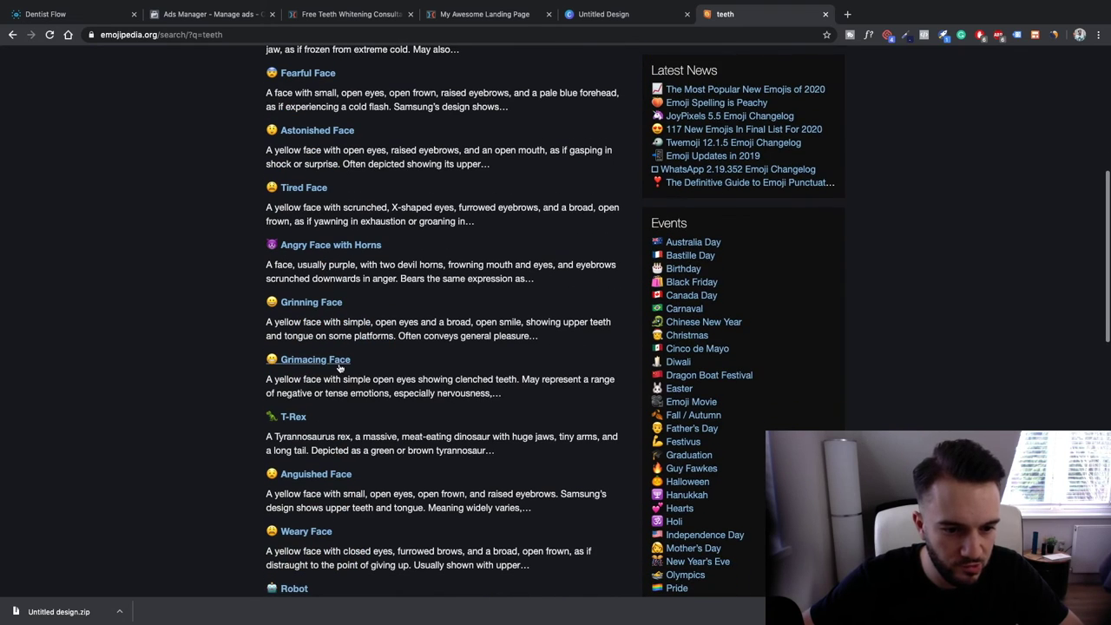
click(333, 364)
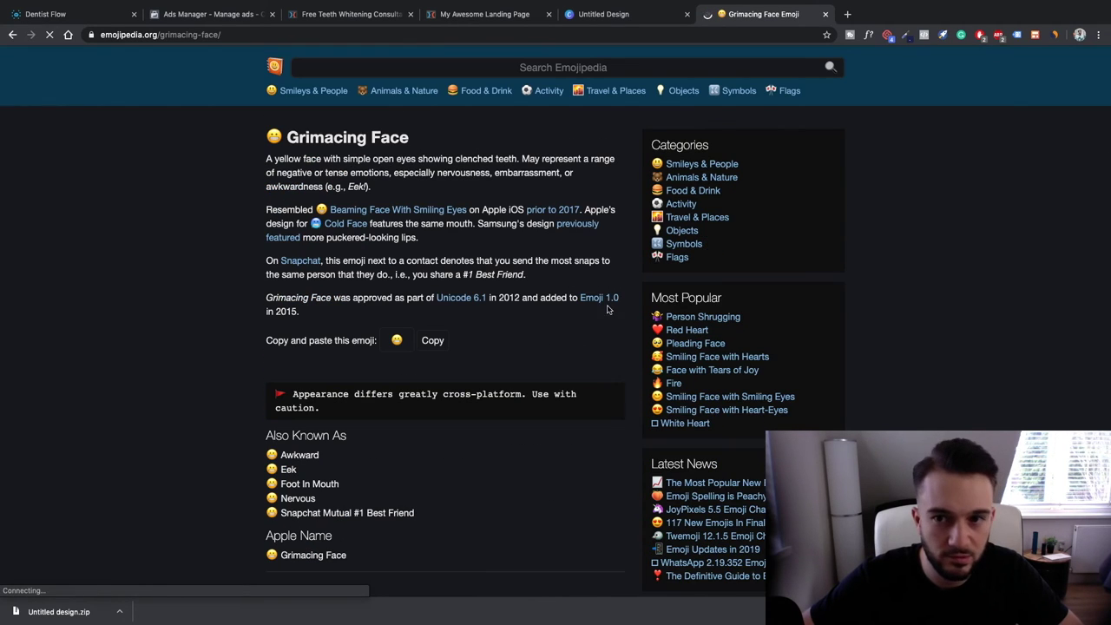
click(432, 340)
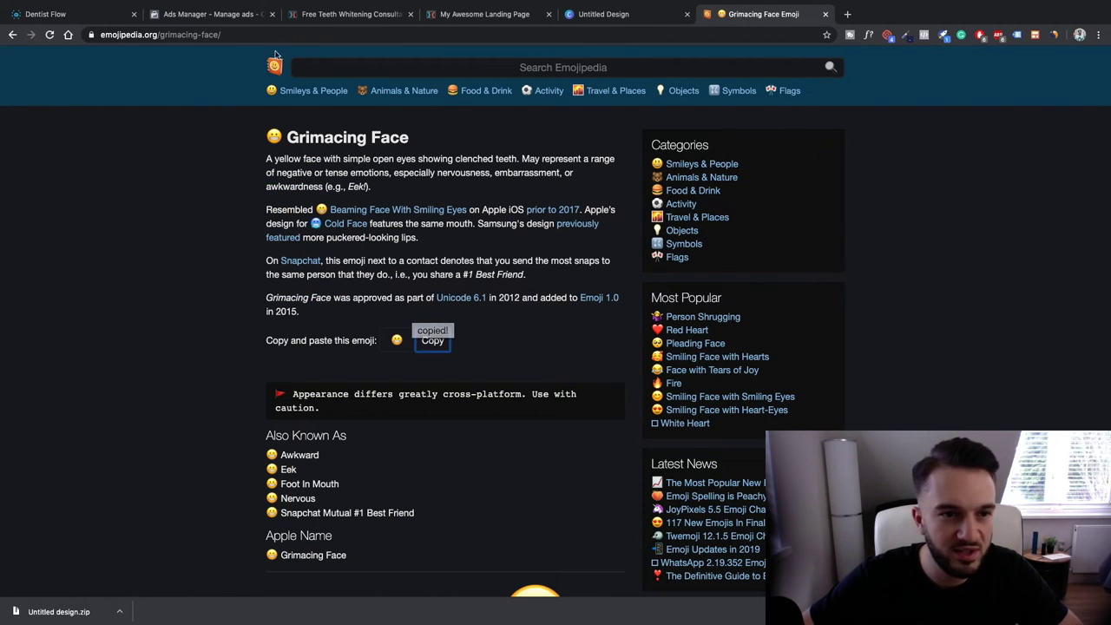
click(217, 15)
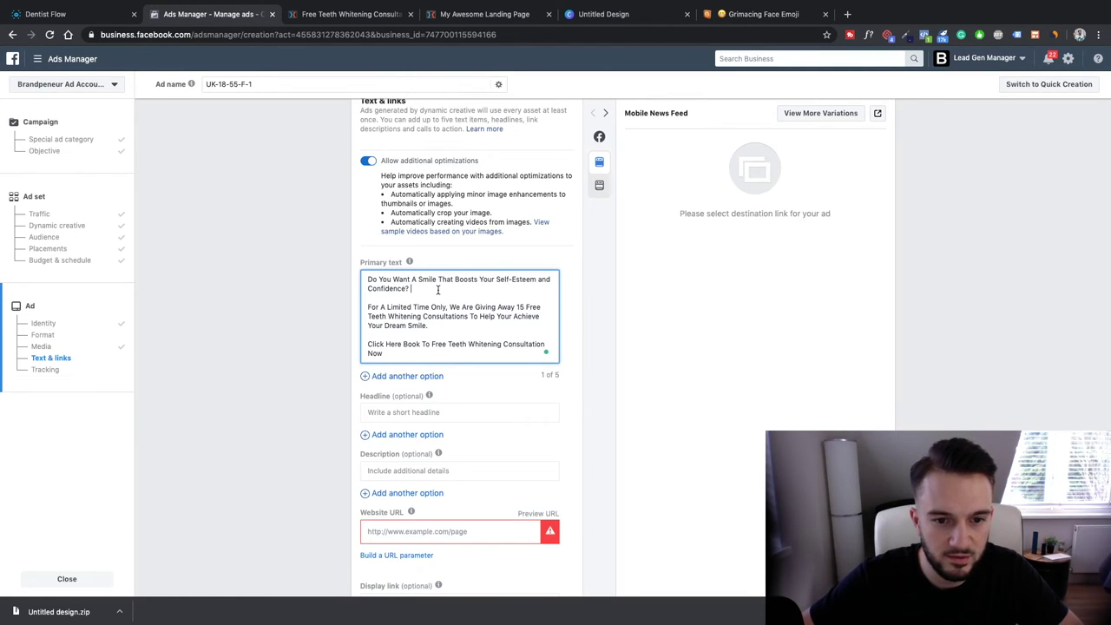
- Find the Tooth emoji by searching Emojipedia for "dentist" and add it after the grimacing face and after "Now" in the primary text
click(764, 14)
click(573, 67)
text(detn)
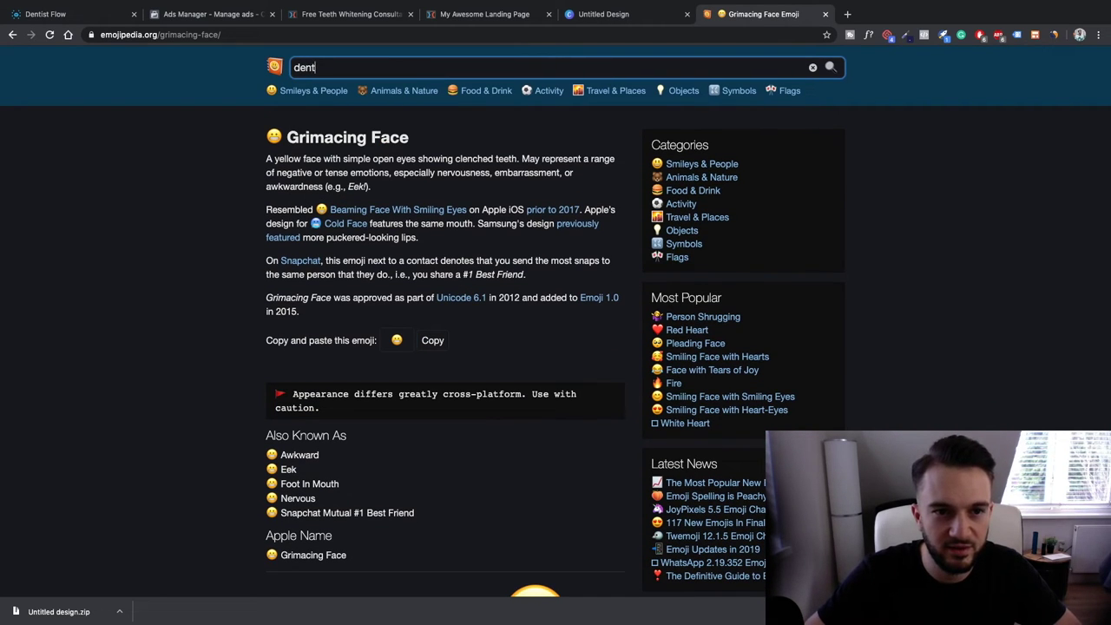
text(ist)
key(Return)
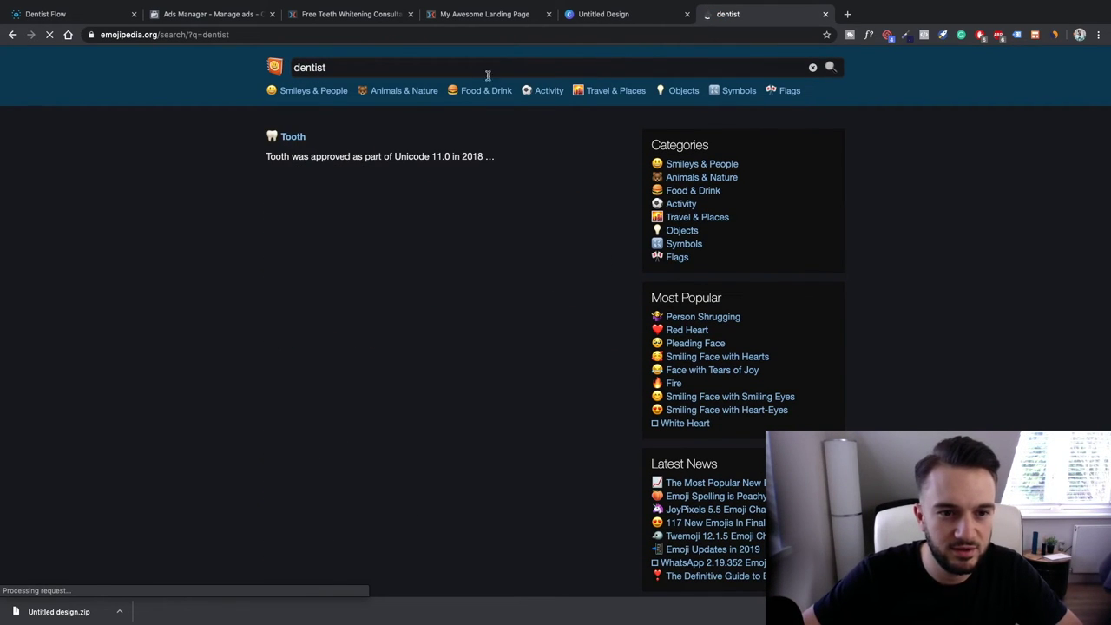
click(291, 137)
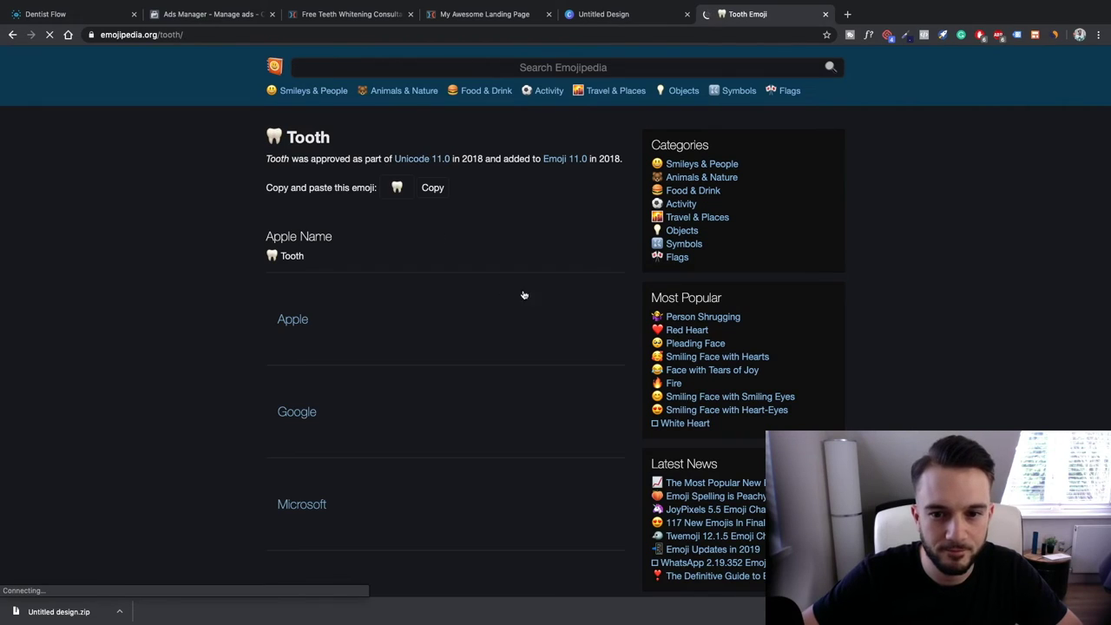
click(432, 188)
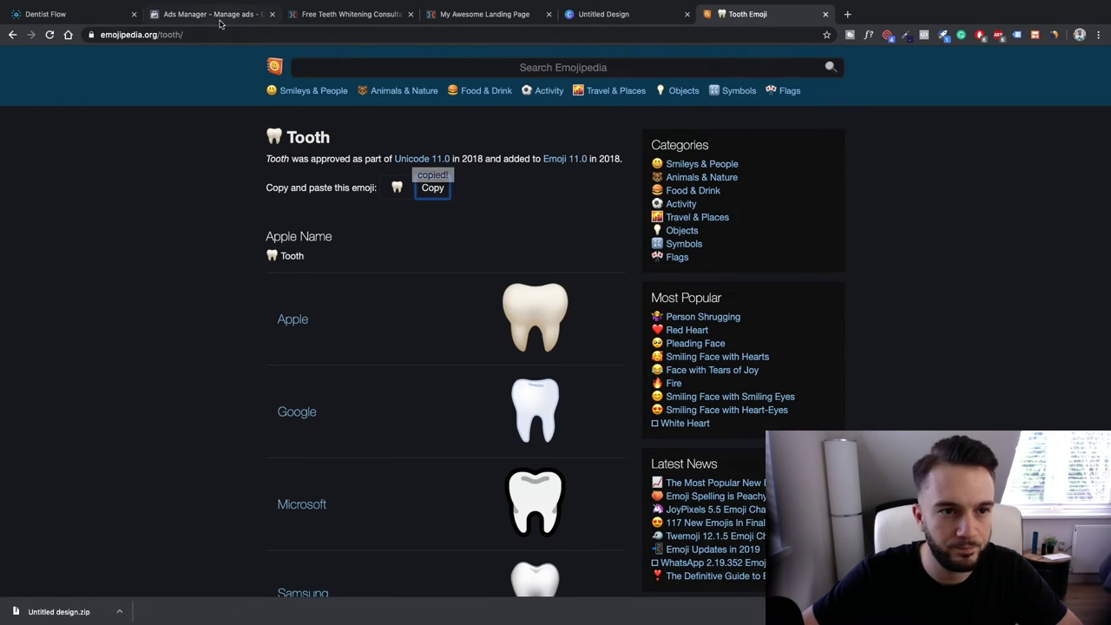
click(219, 20)
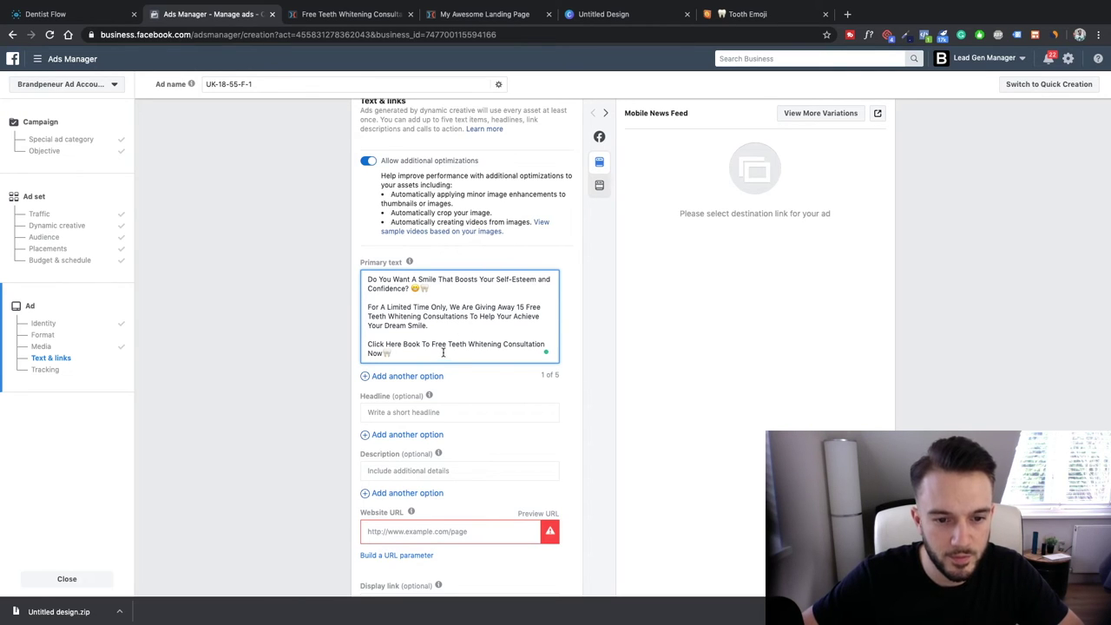
- Check the landing page preview and close its tab
scroll(473, 374, down, 3)
click(464, 308)
mouse_move(426, 292)
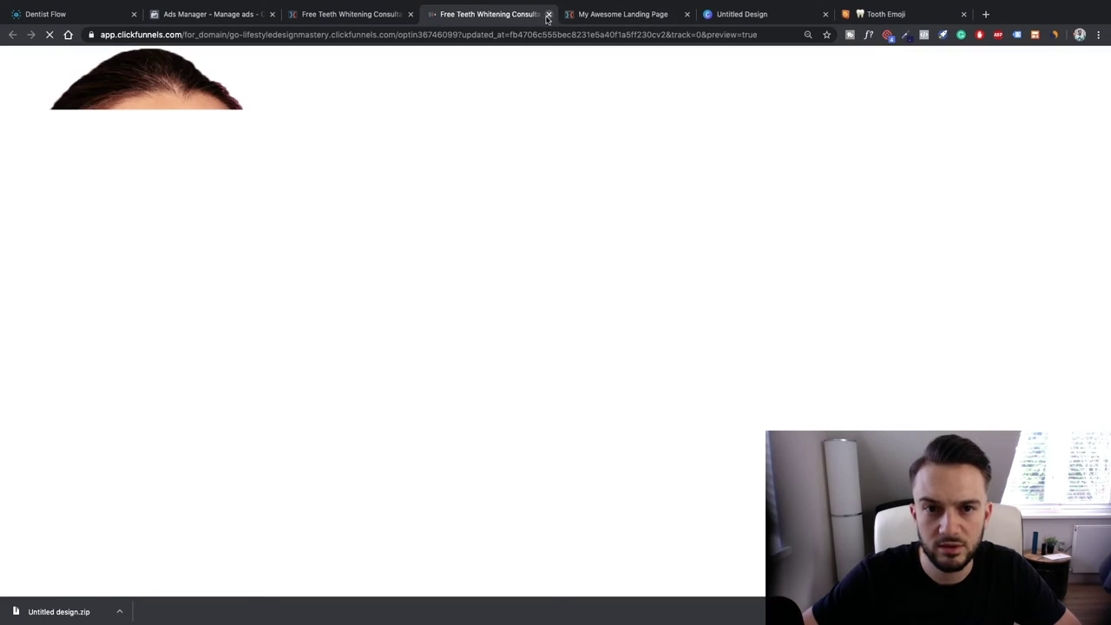
click(548, 14)
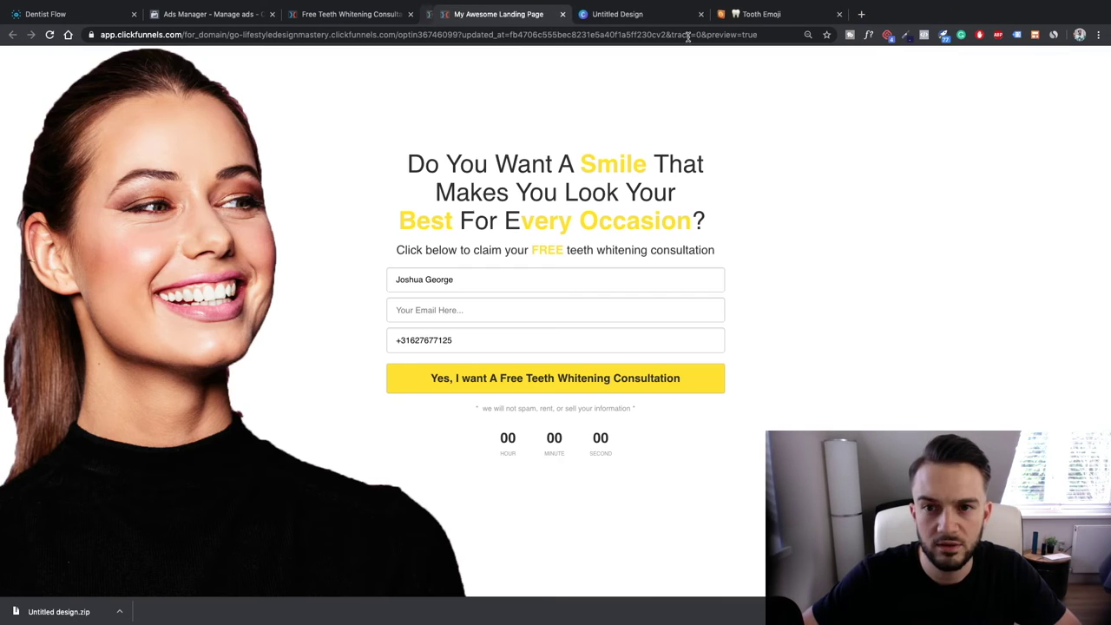
- Replace the emoji page with a Google search for "dentist liverpool" and open the Liverpool Smile Studio website
click(740, 16)
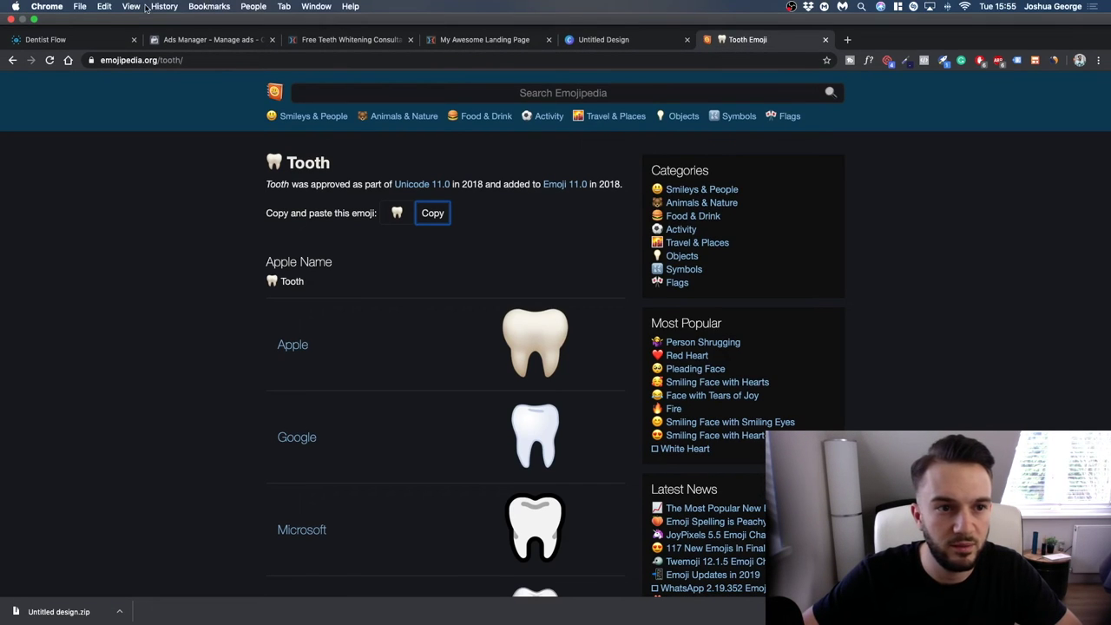
click(164, 6)
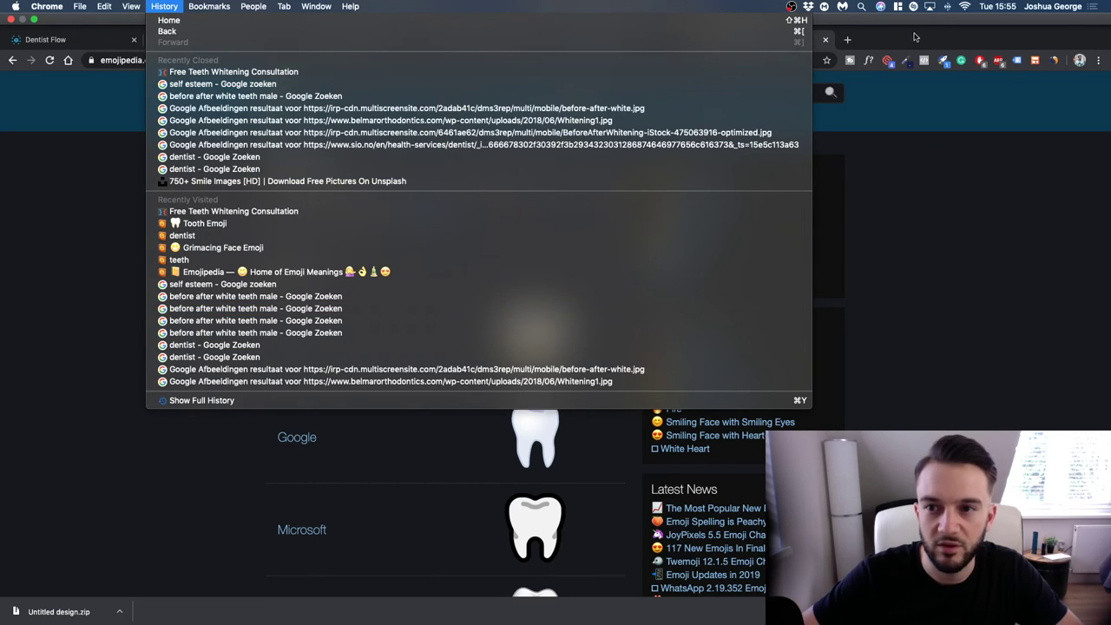
key(Escape)
click(725, 34)
text(dentist liverpo)
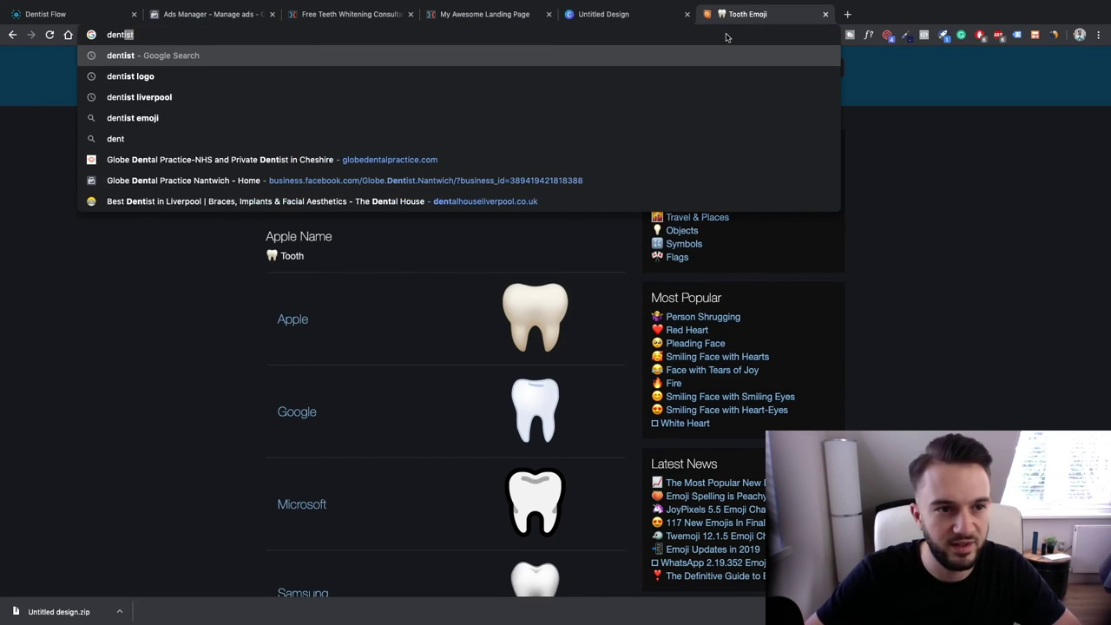
text(ol)
key(Return)
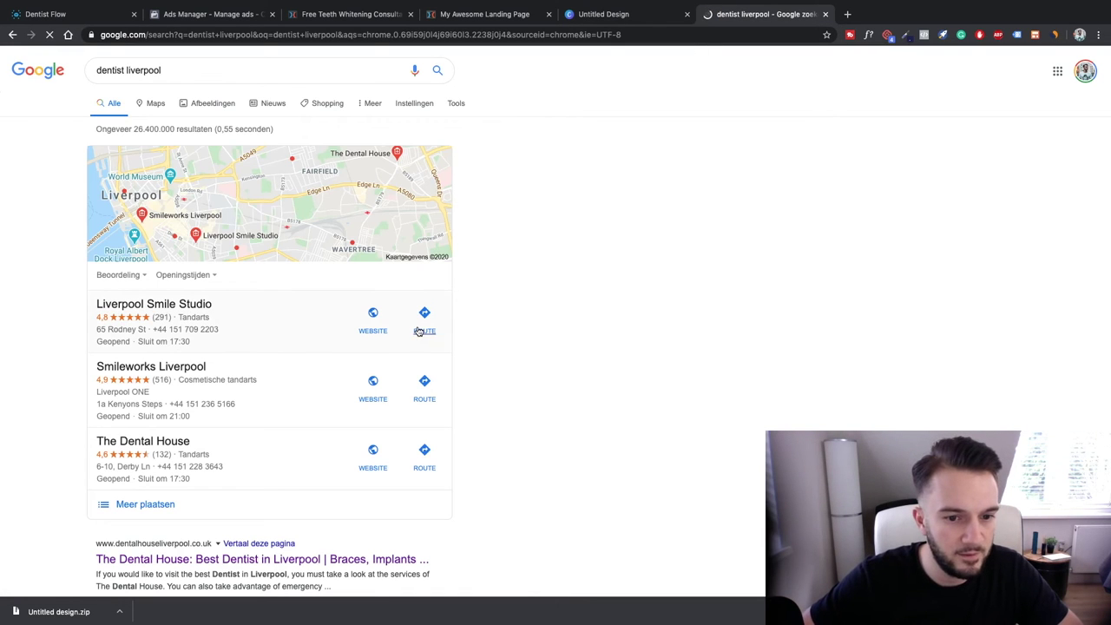
click(371, 335)
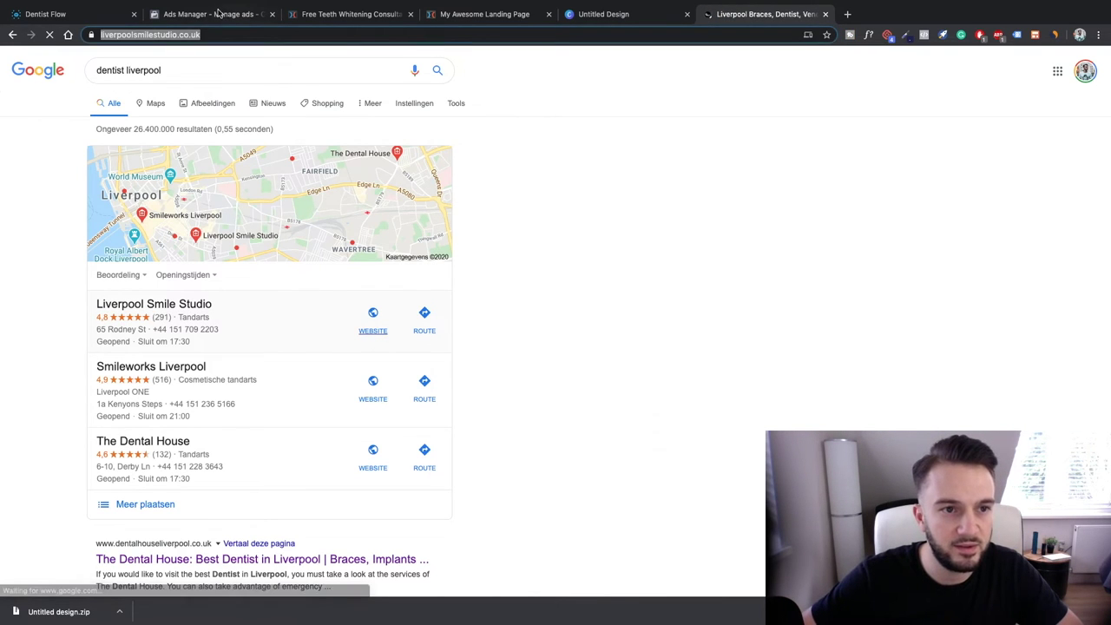
click(212, 14)
click(461, 431)
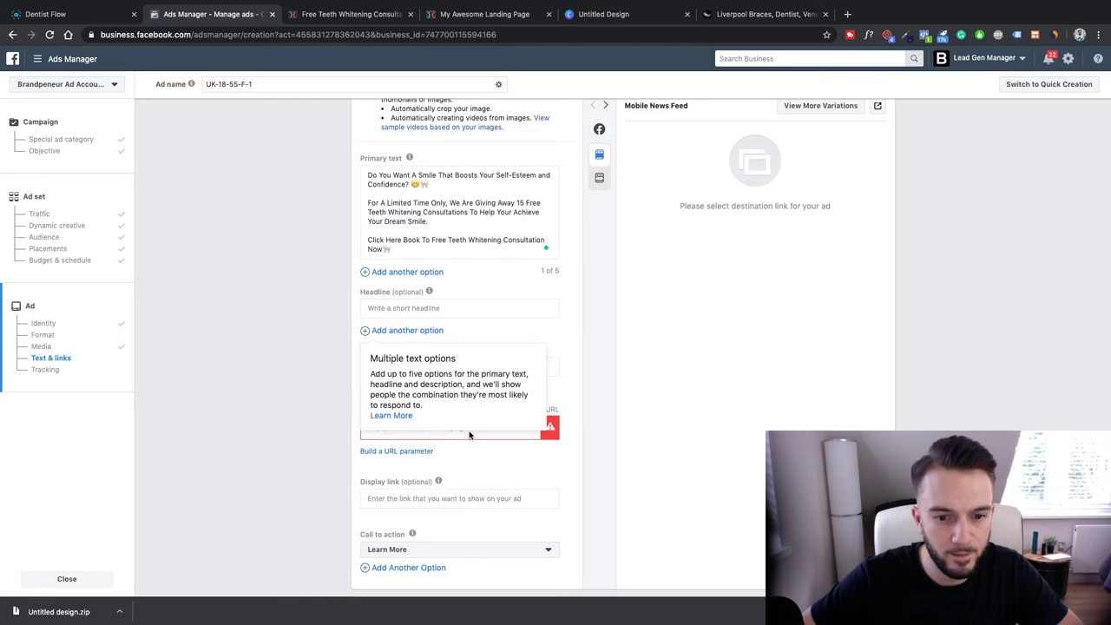
key(ctrl+v)
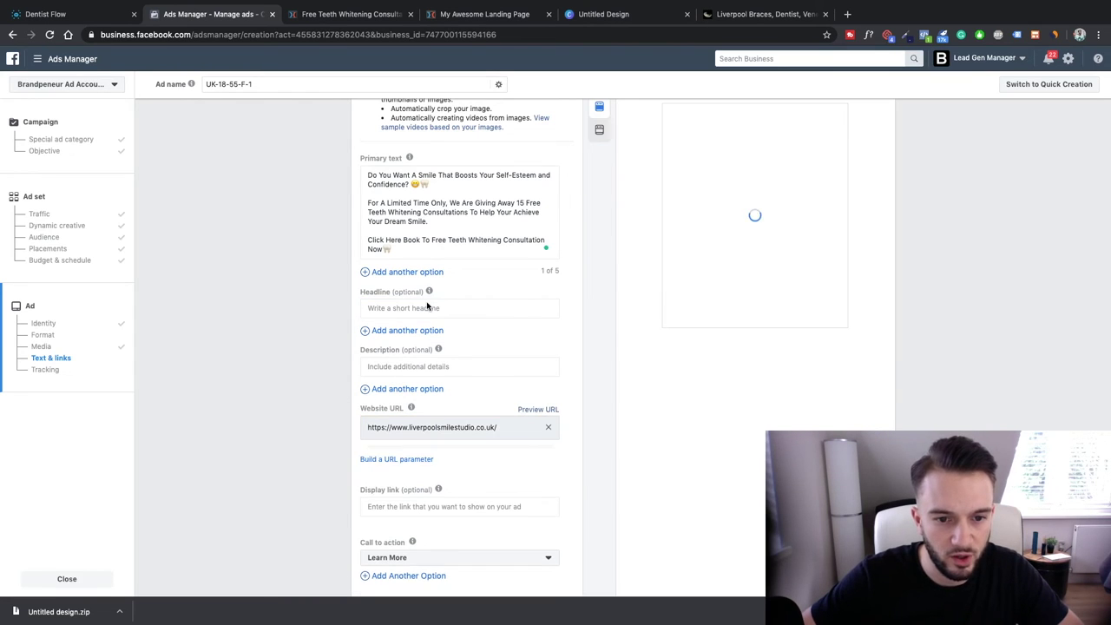
- Check the mobile news feed preview and write the headline "Click Here To Claim Your Offer"
click(491, 306)
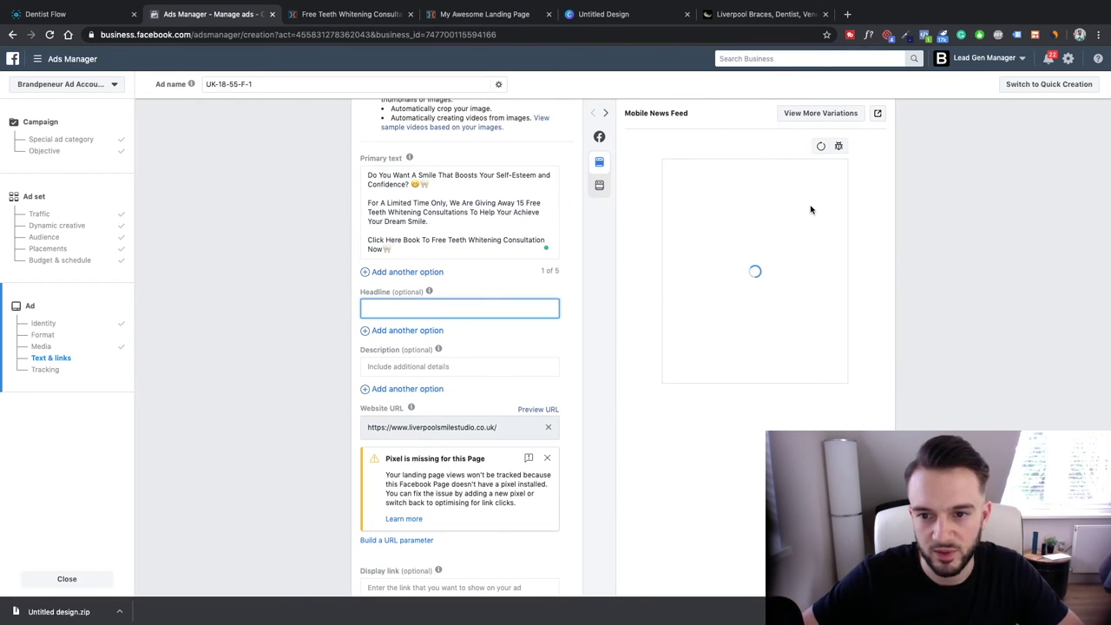
scroll(613, 381, up, 1)
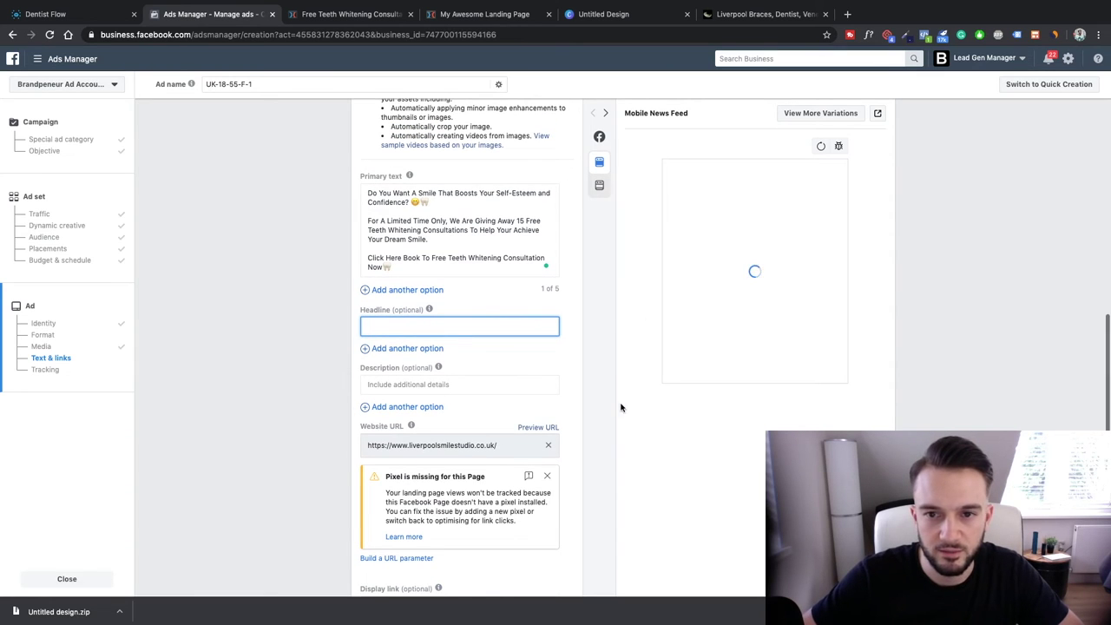
scroll(520, 395, up, 3)
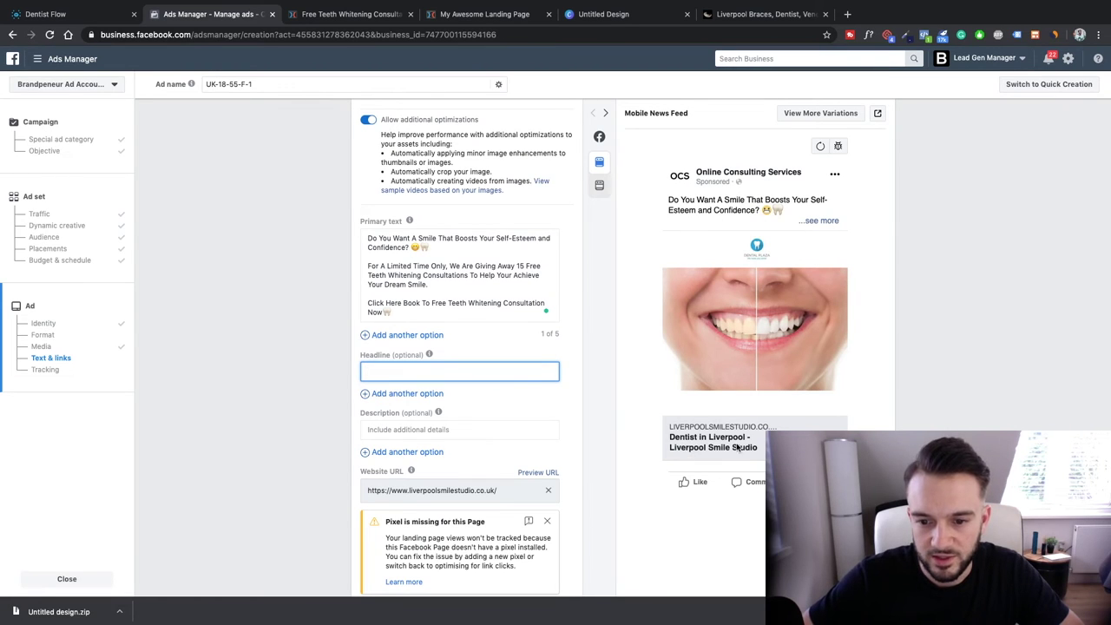
scroll(550, 409, down, 1)
click(549, 417)
click(363, 364)
text(Click Here To Claim Your Offer)
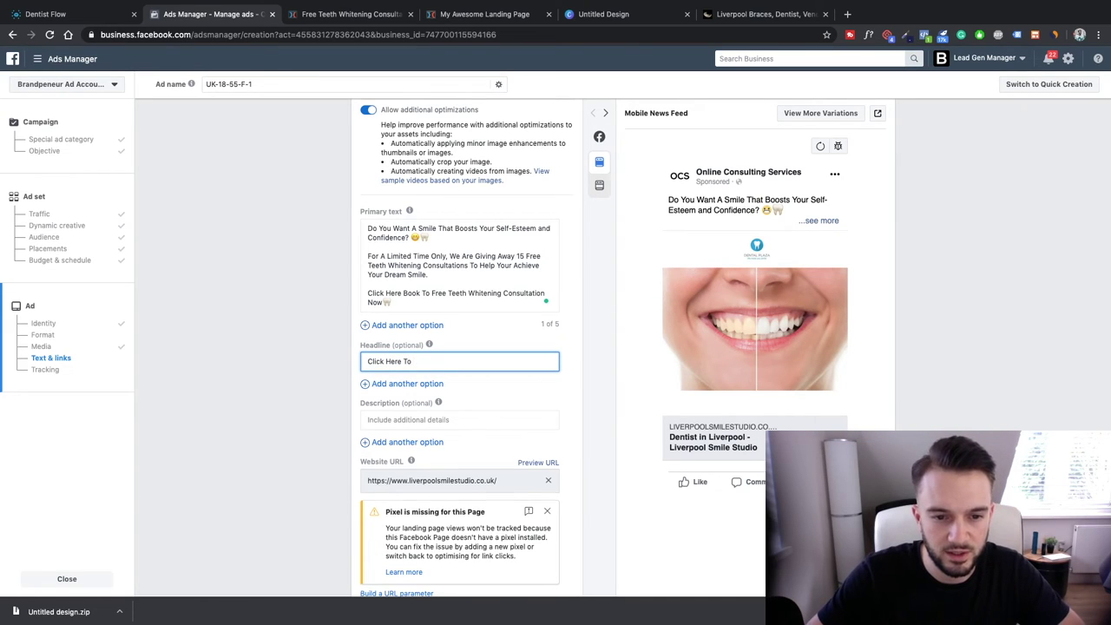
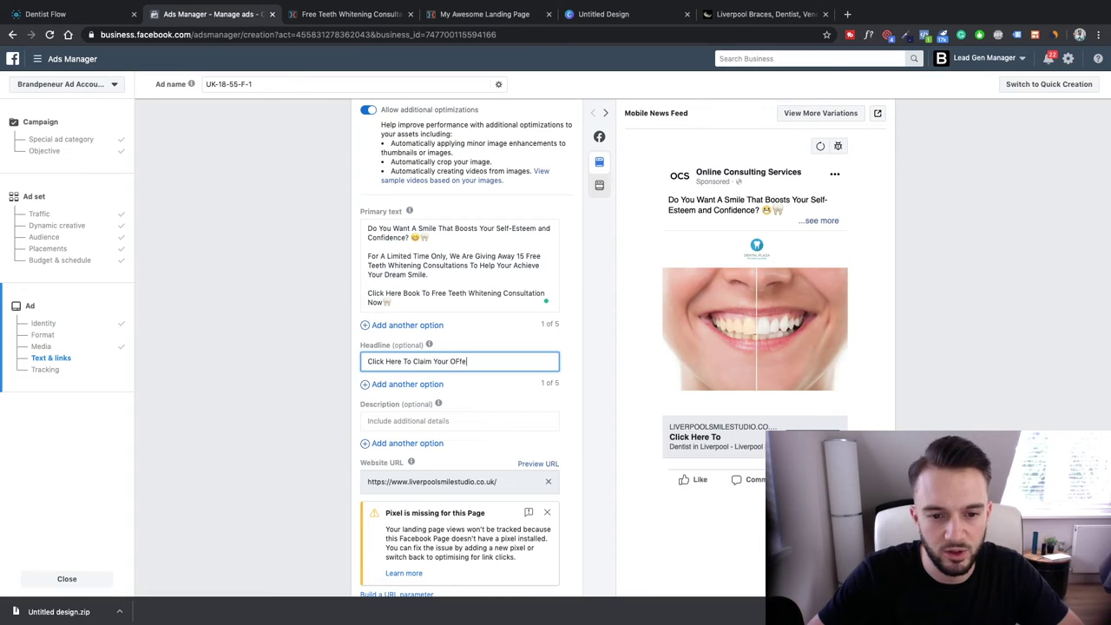
text(er)
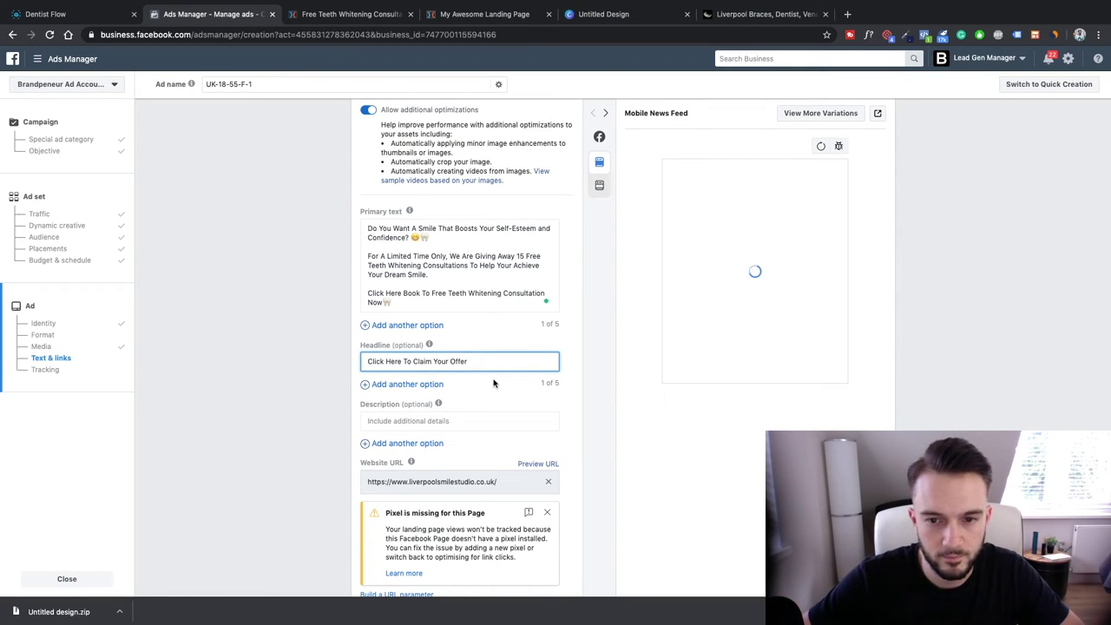
- Open Emojipedia in the browser tab showing the Liverpool Smile Studio website
click(728, 14)
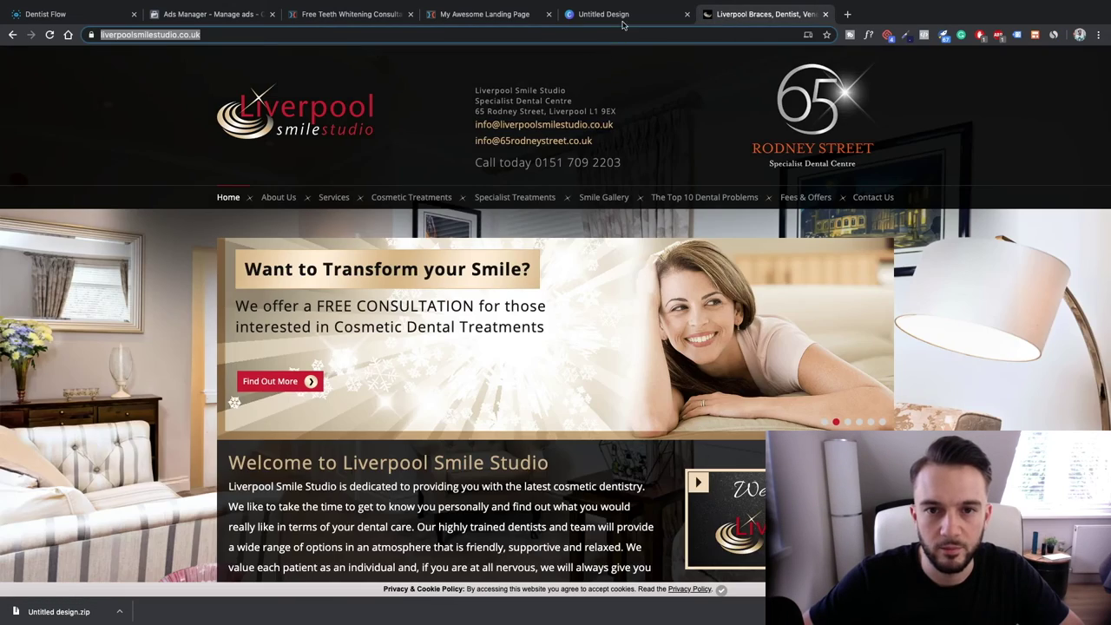
click(623, 15)
click(729, 15)
click(711, 33)
text(emoji)
key(Return)
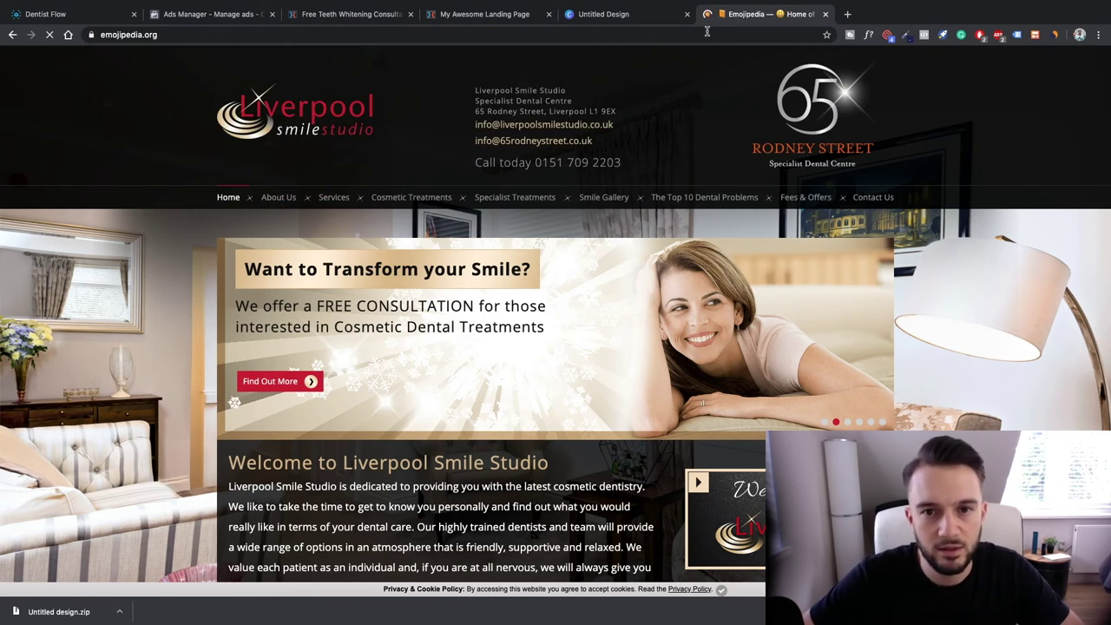
- Search Emojipedia for "index finger right" and copy the light skin tone Backhand Index Pointing Right emoji
text(index finger right)
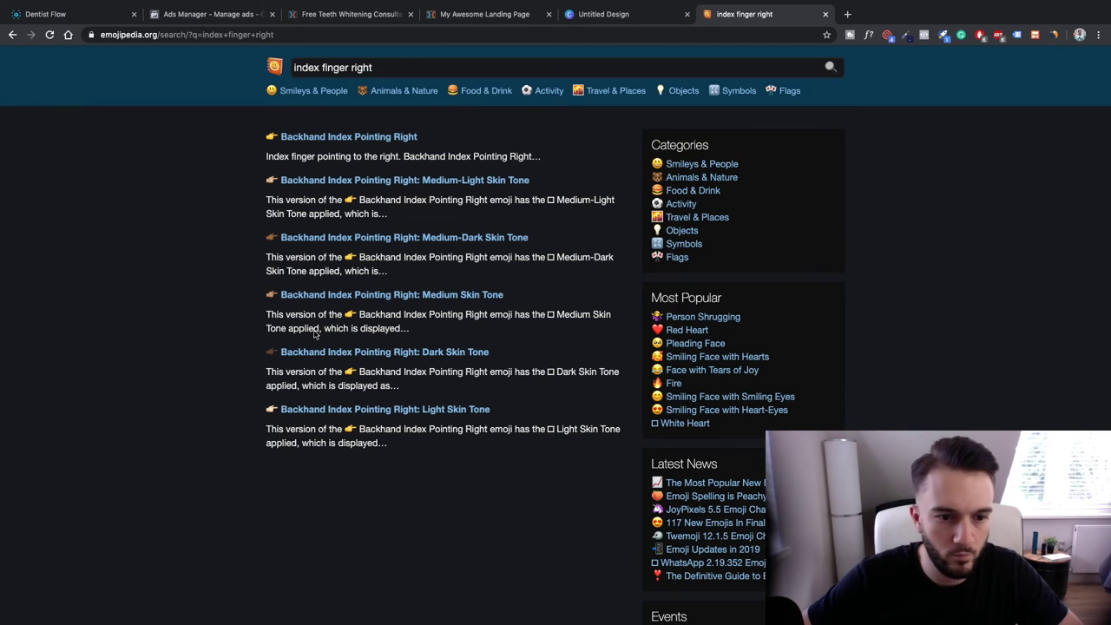
click(310, 409)
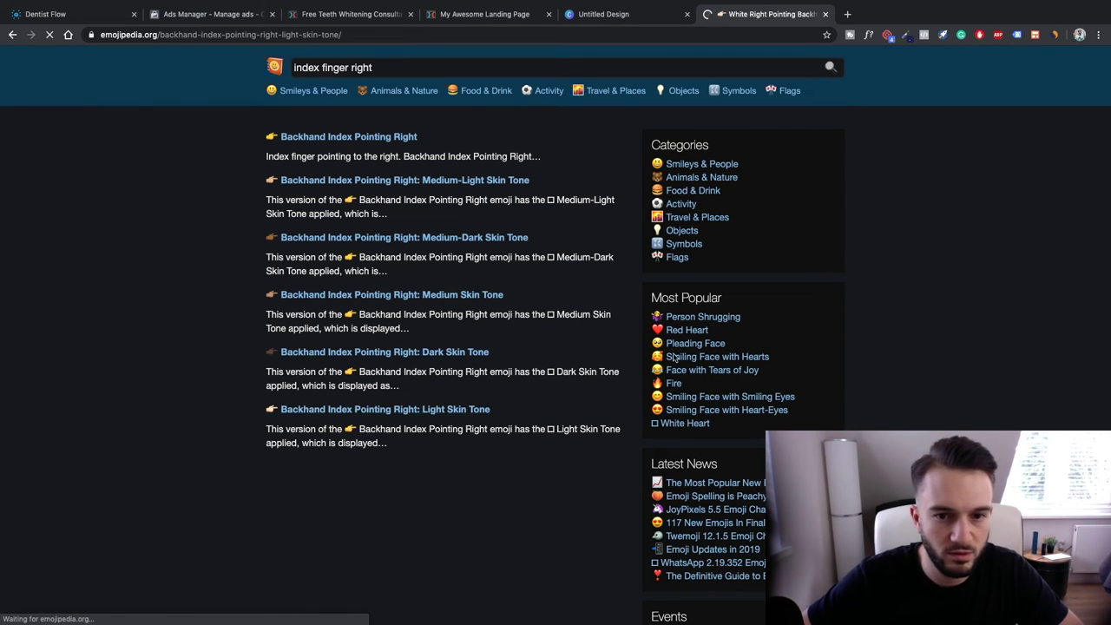
click(431, 242)
- Add the copied pointing-right emoji at both the end and the start of the ad headline in Ads Manager
click(343, 14)
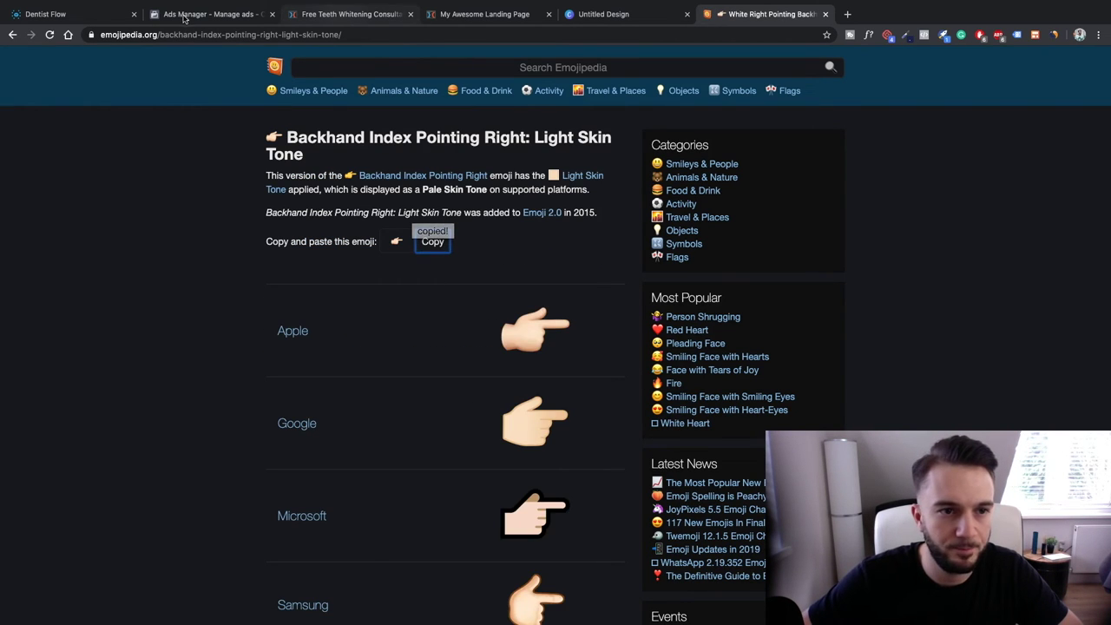
click(184, 14)
key(ctrl+v)
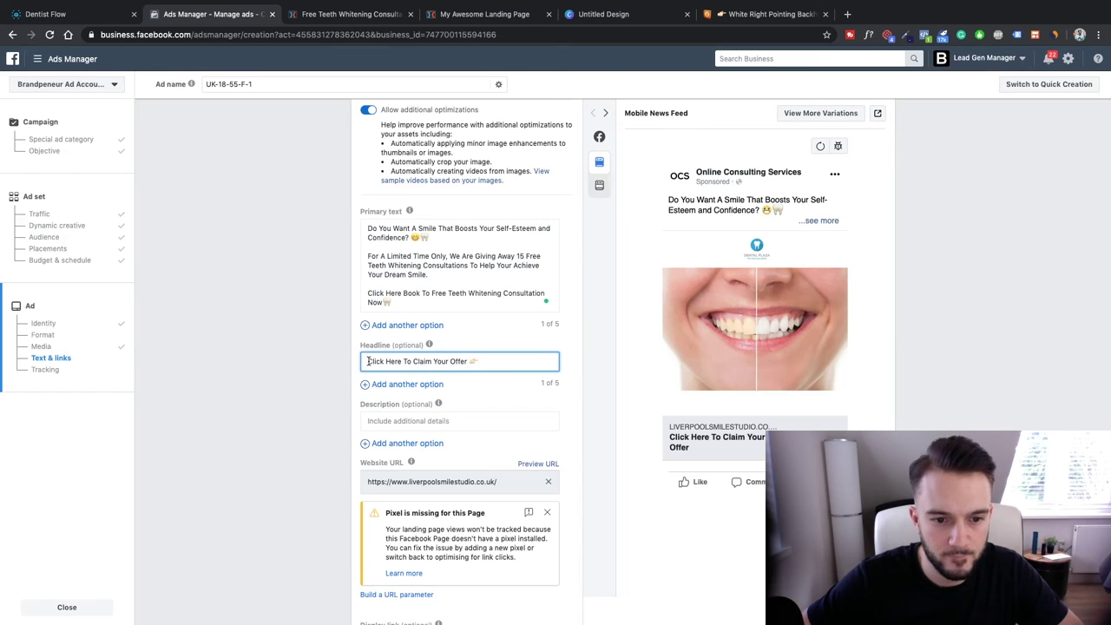
key(Home)
key(ctrl+v)
click(312, 386)
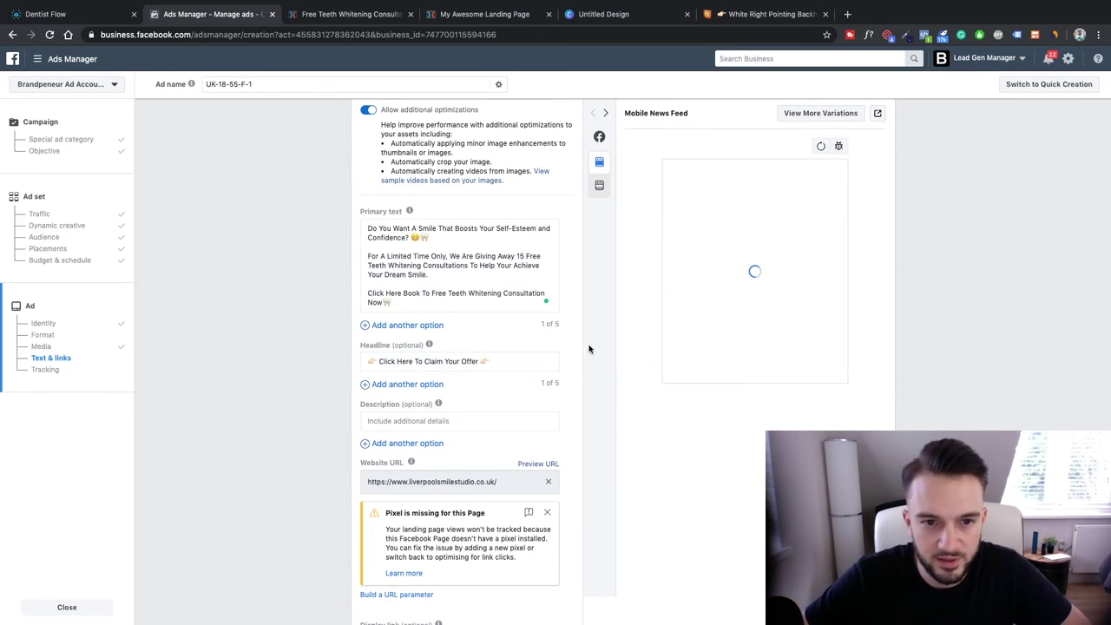
- Add a second primary text option and fill it with a copy of the first primary text
scroll(533, 361, up, 5)
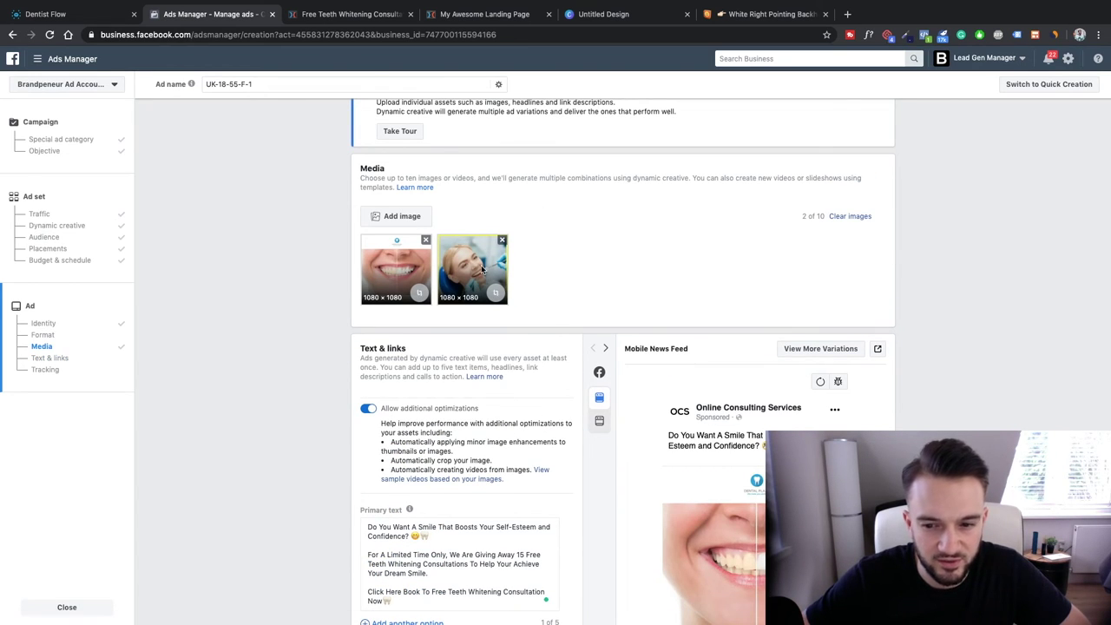
scroll(482, 269, down, 3)
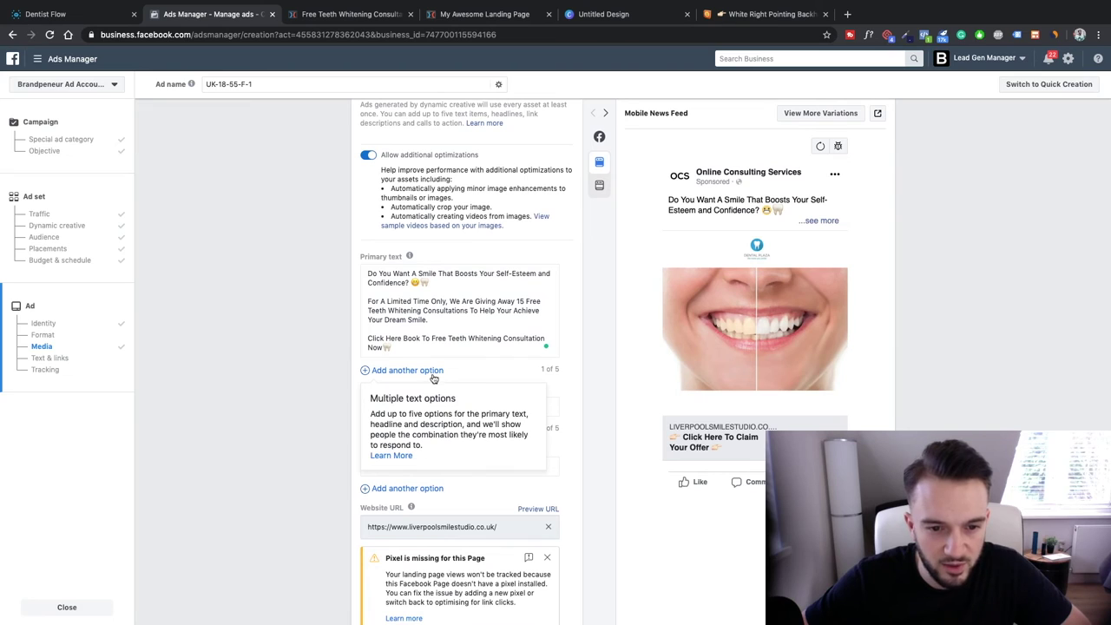
click(408, 370)
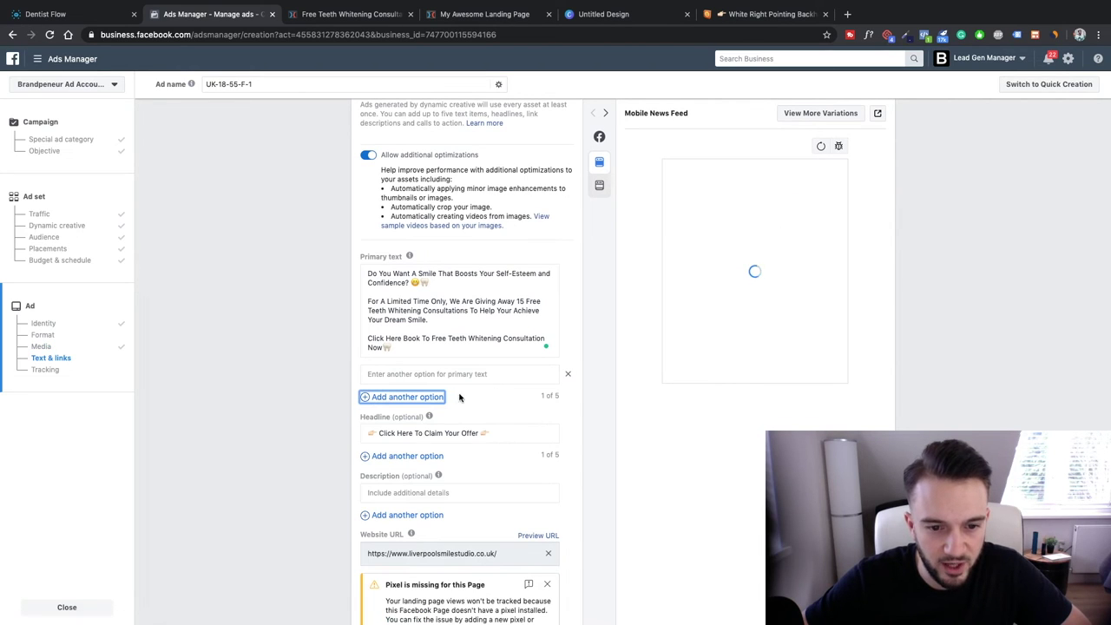
click(434, 347)
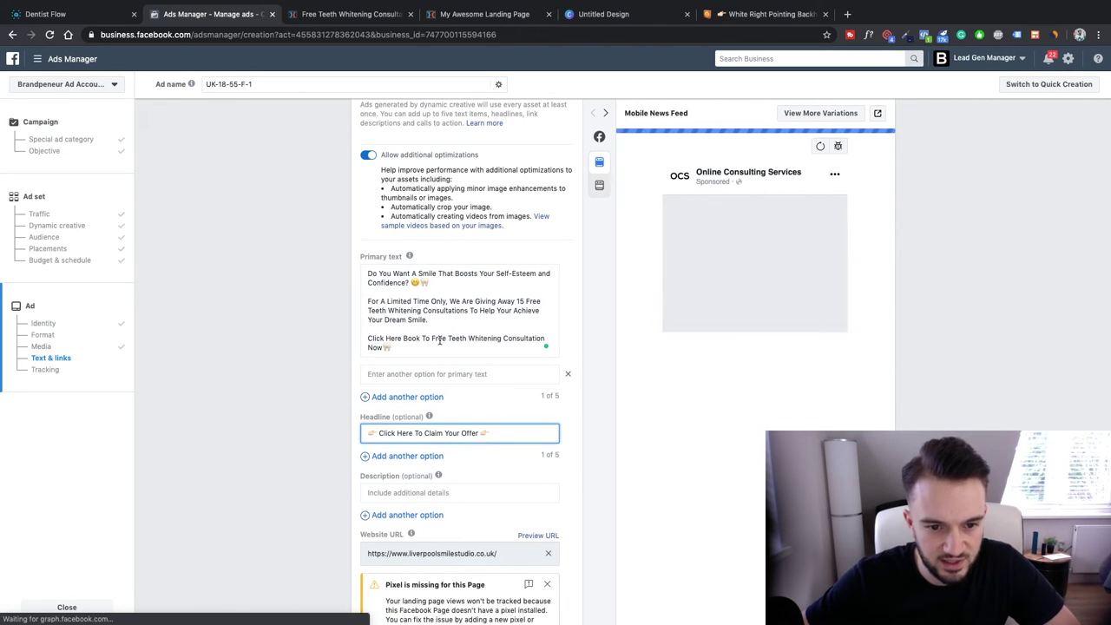
key(ctrl+a)
key(ctrl+c)
click(398, 373)
key(ctrl+v)
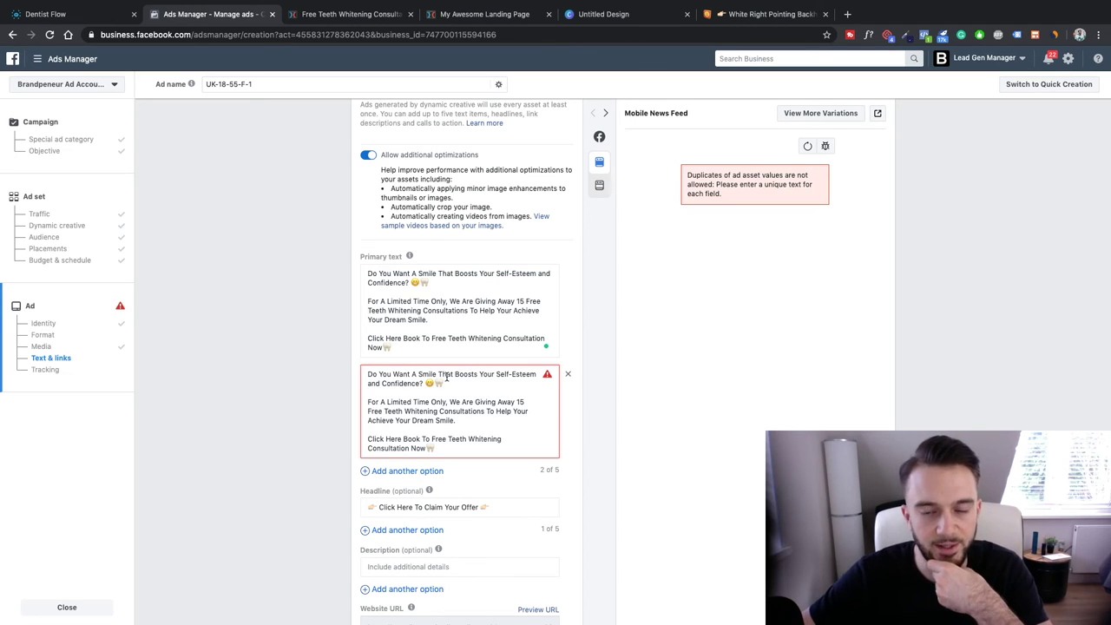
- Replace the second option's opening question with the landing page headline "Do You Want A Smile That Makes You Look Your Best For Every Occasion?"
click(443, 383)
drag(444, 382, 367, 379)
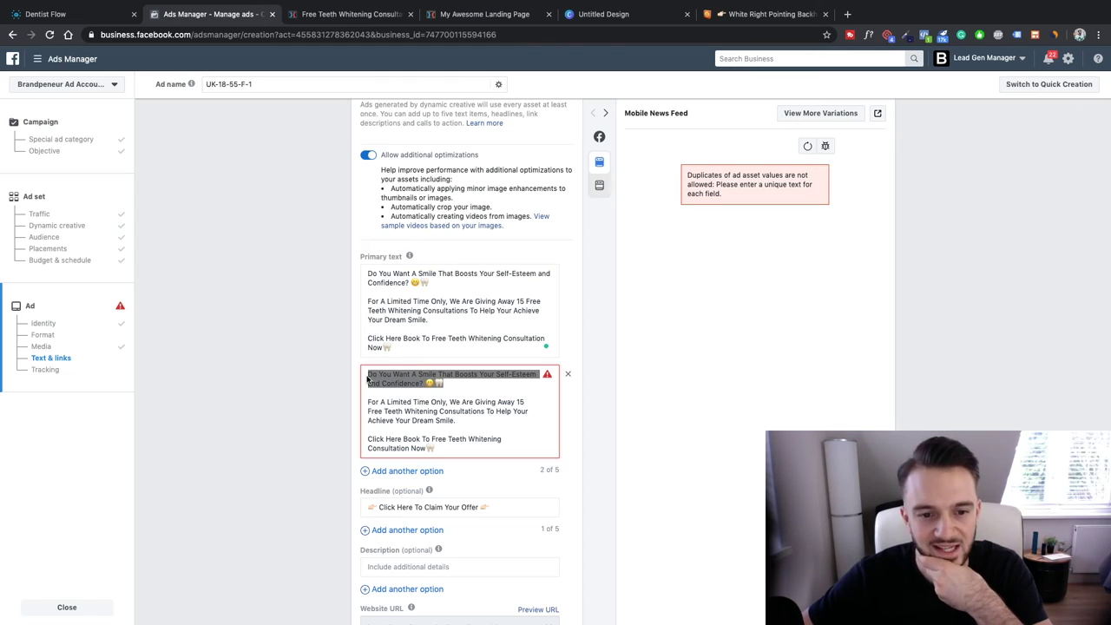
click(454, 383)
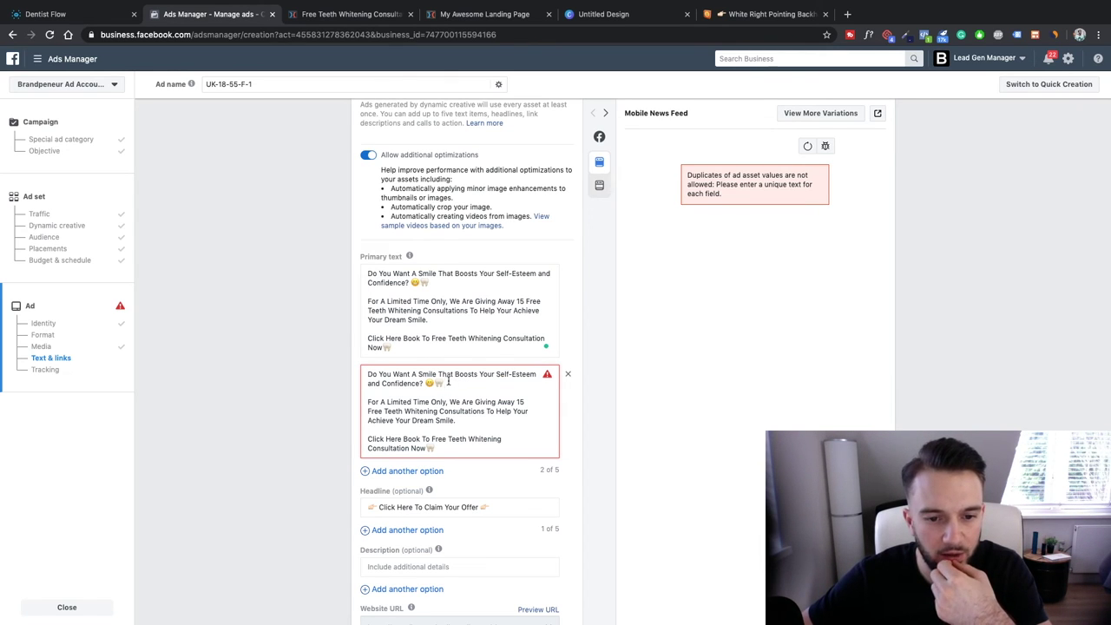
drag(452, 378, 452, 383)
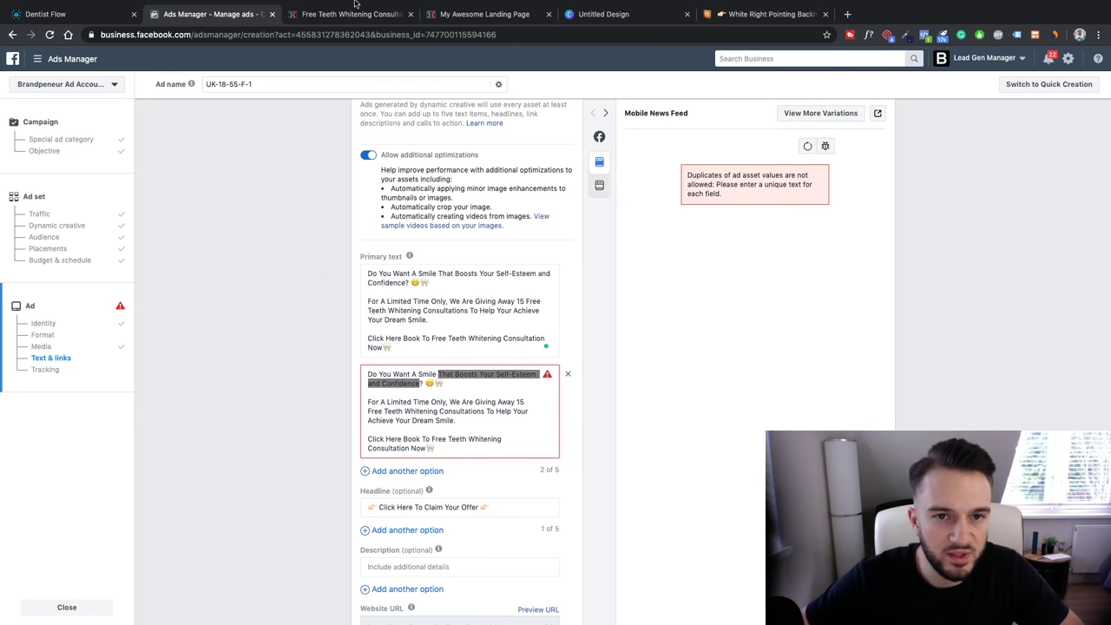
click(451, 16)
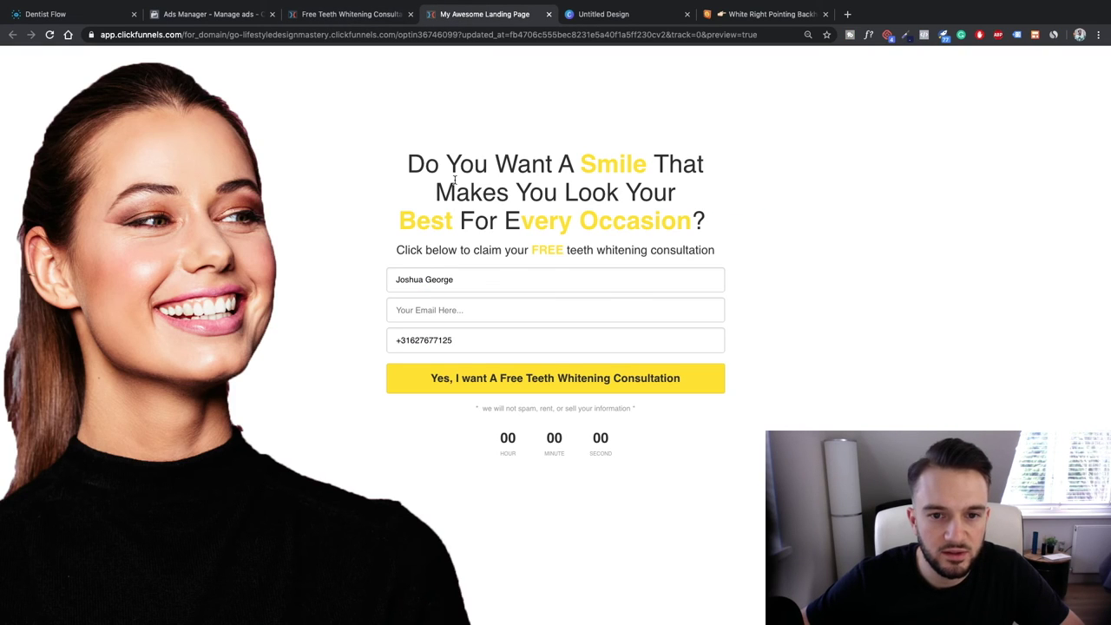
drag(409, 163, 700, 217)
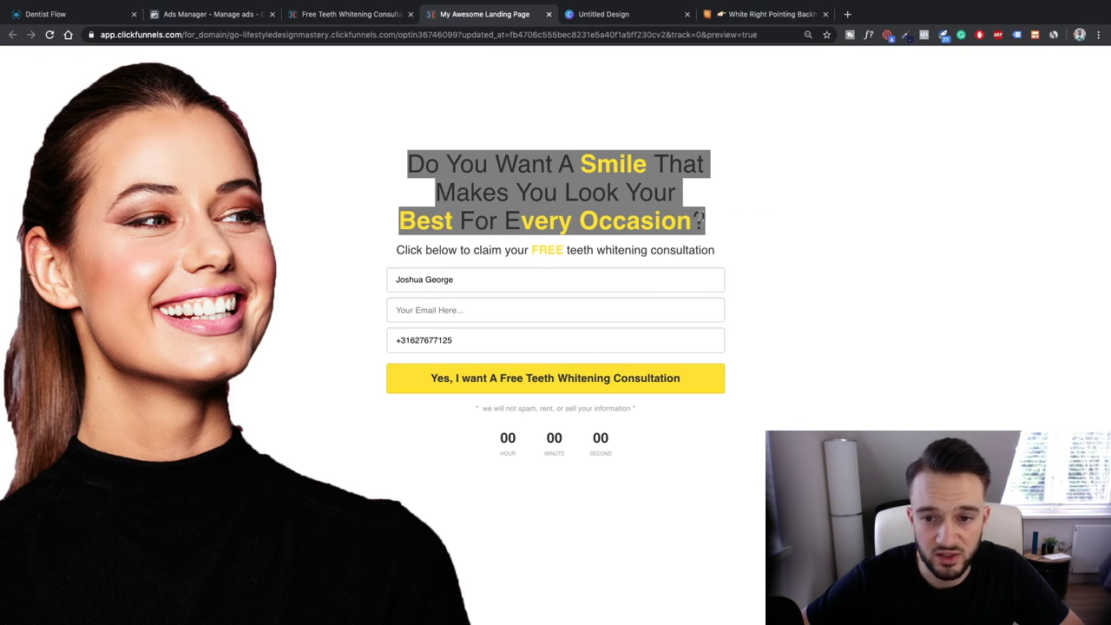
click(197, 15)
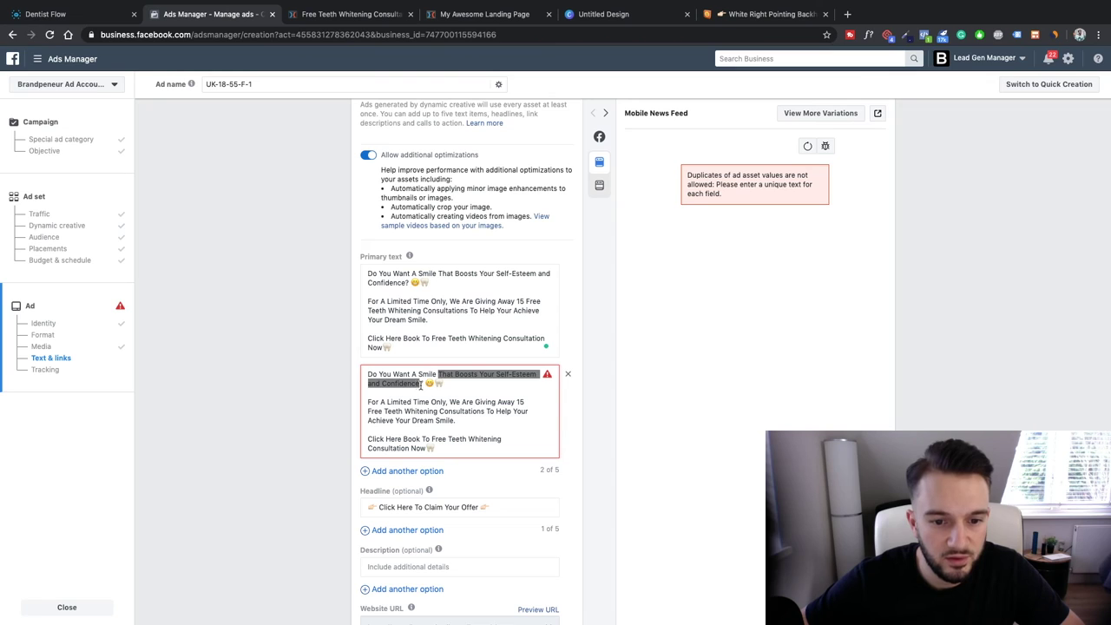
drag(422, 383, 365, 374)
key(ctrl+v)
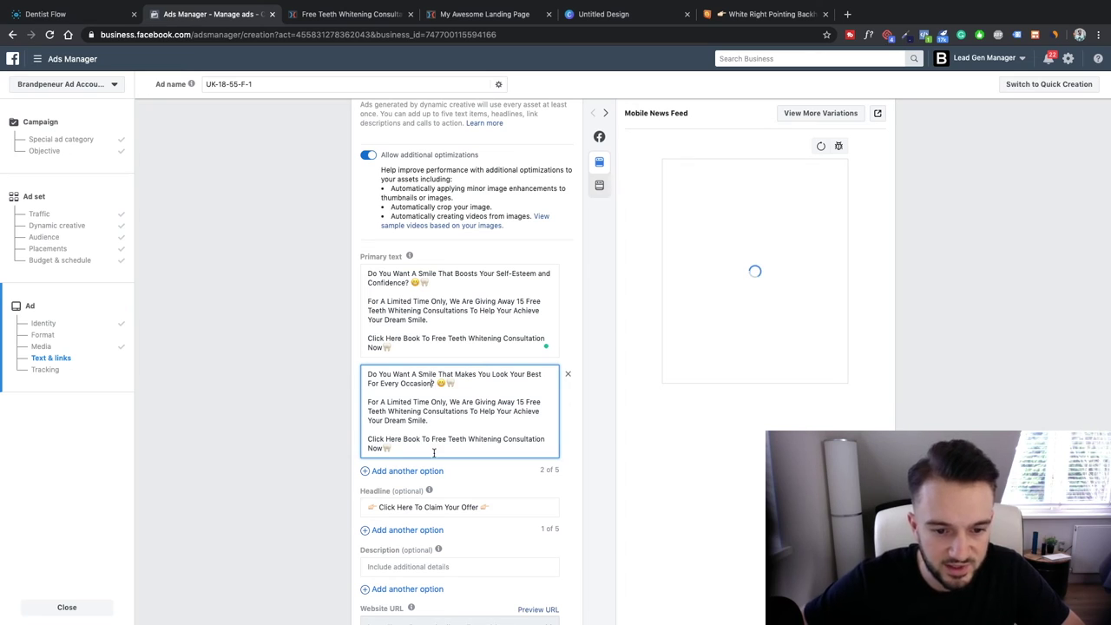
- Add a third primary text option and fill it with a copy of the second option's text
key(ctrl+a)
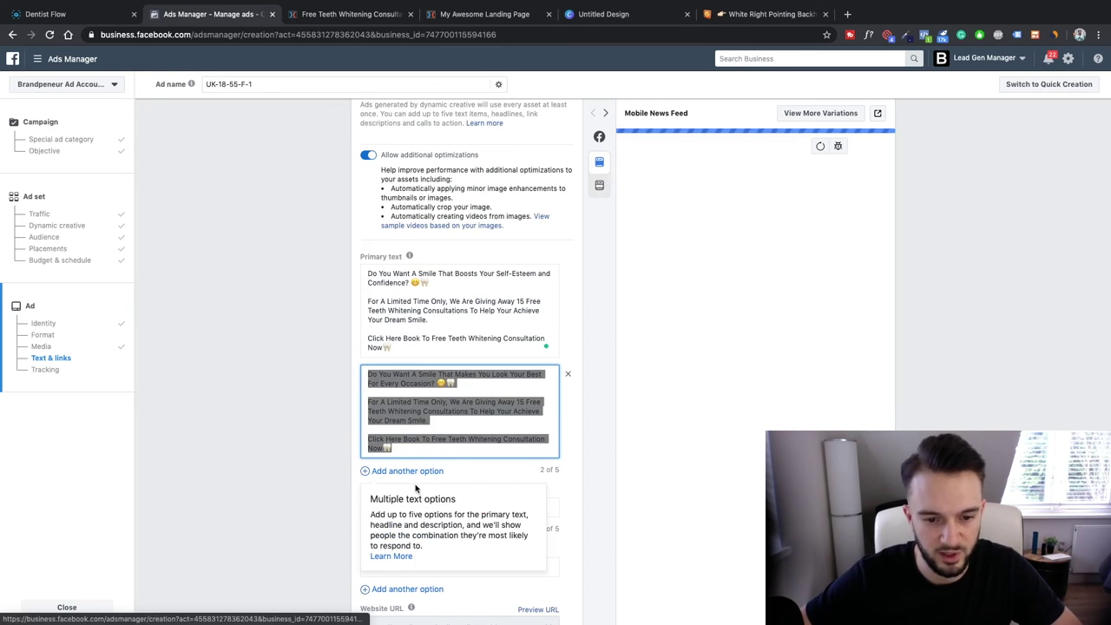
click(413, 474)
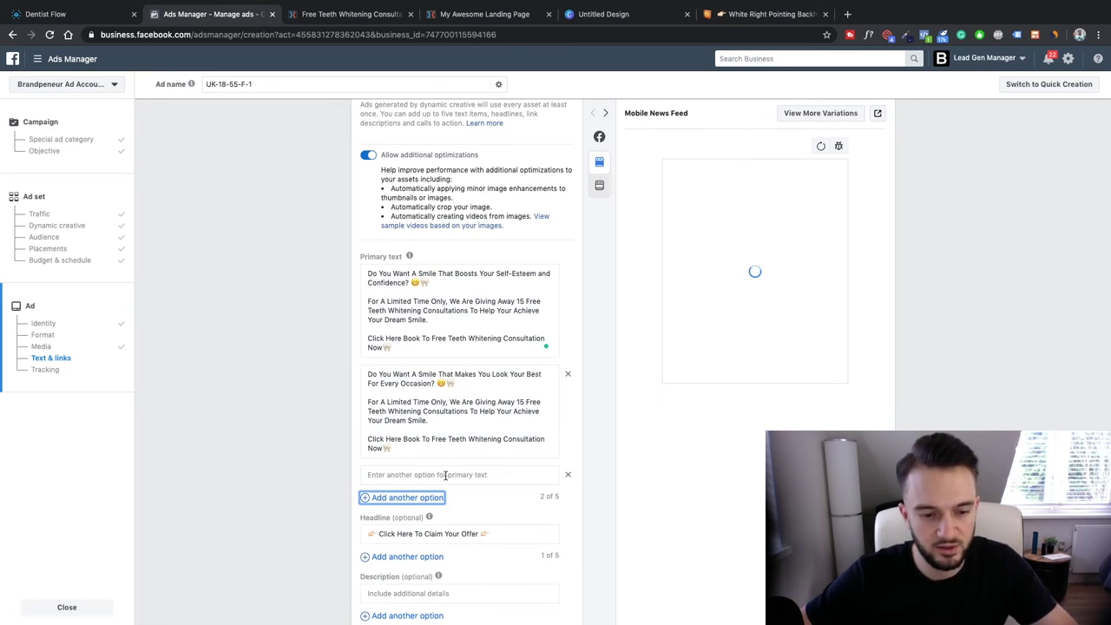
click(463, 477)
click(442, 446)
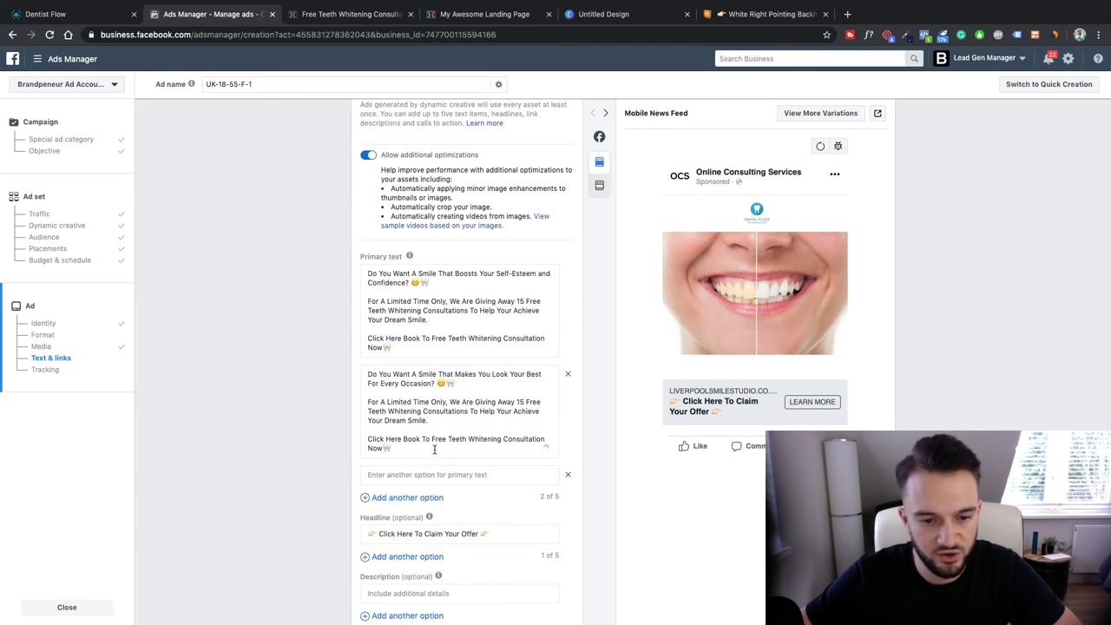
key(ctrl+a)
key(ctrl+c)
click(424, 473)
key(ctrl+v)
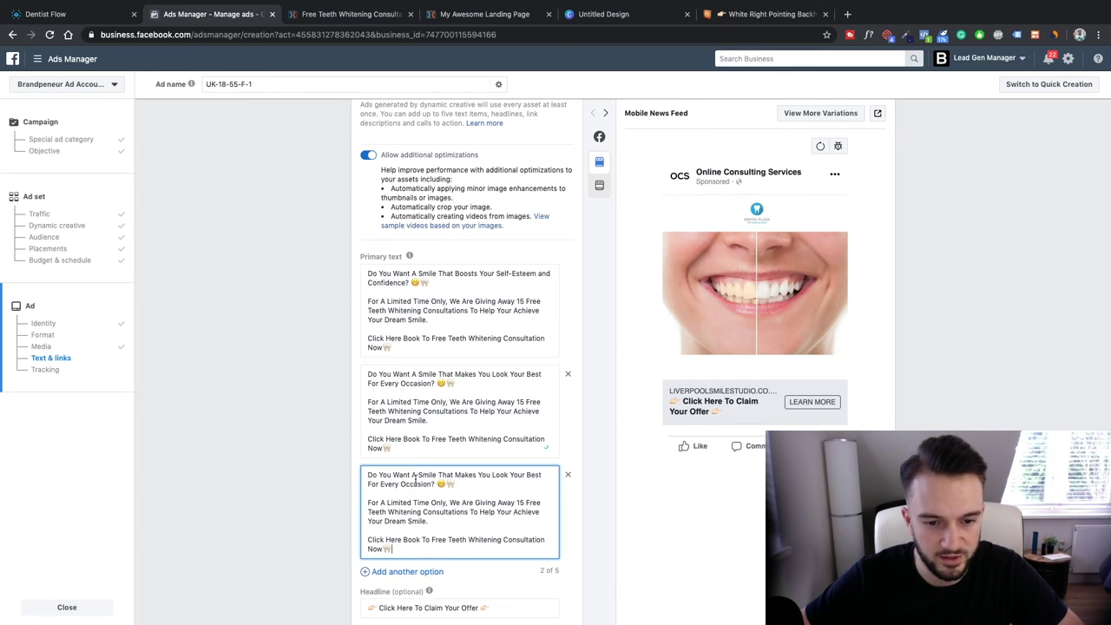
- Change the third option's opening question to "Do You Have A Big Day Planned That You Want To Look Your Best For?"
drag(391, 474, 435, 477)
click(394, 475)
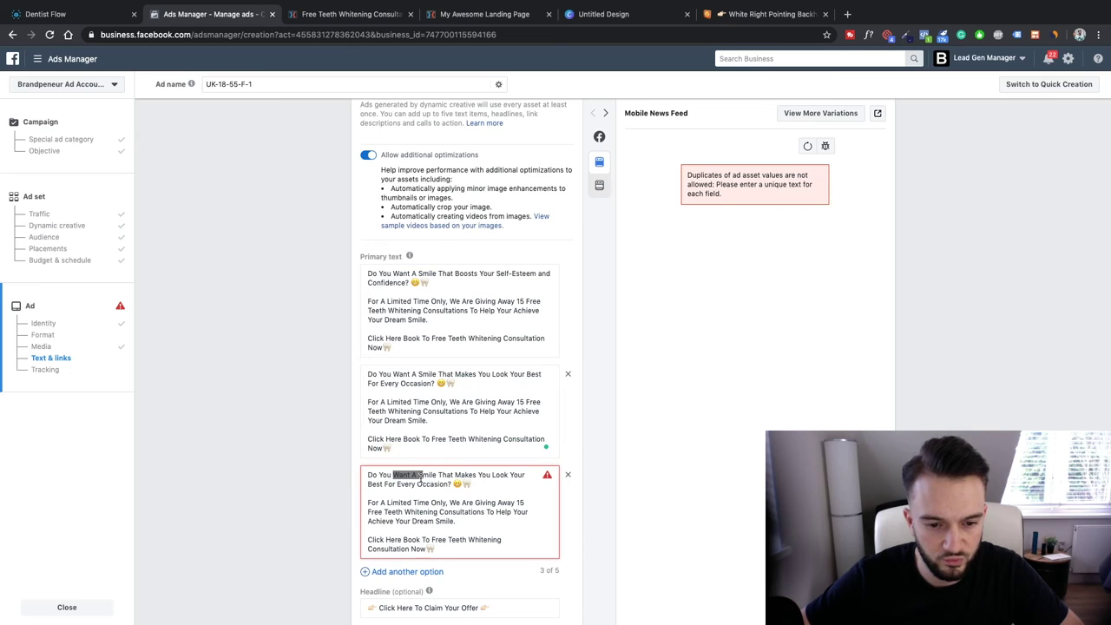
drag(421, 476, 443, 486)
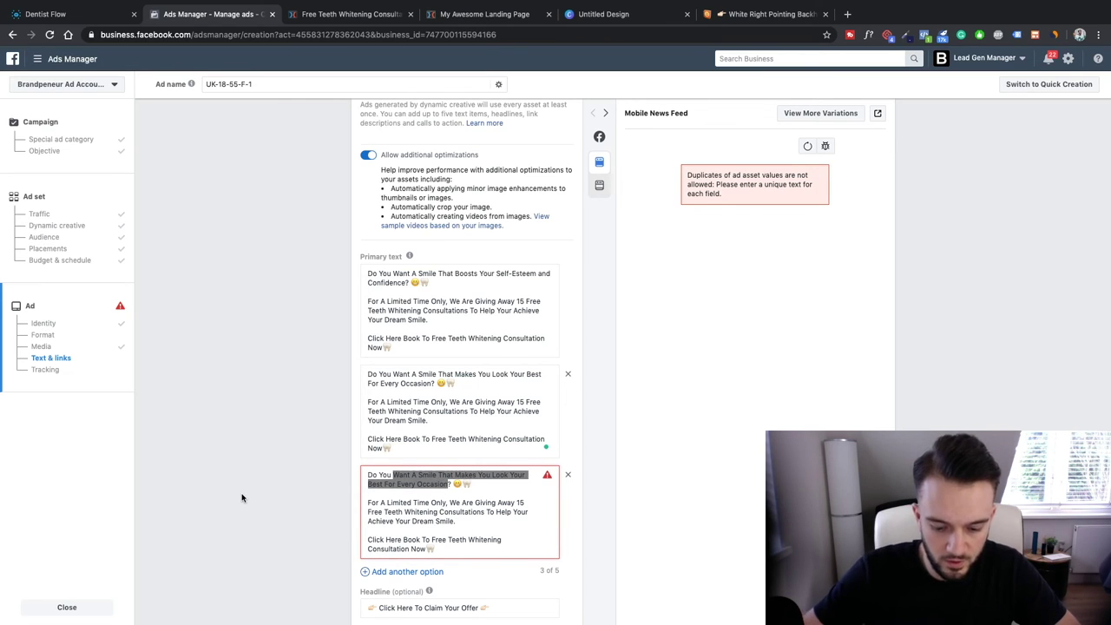
text(Have A Big Day Pl)
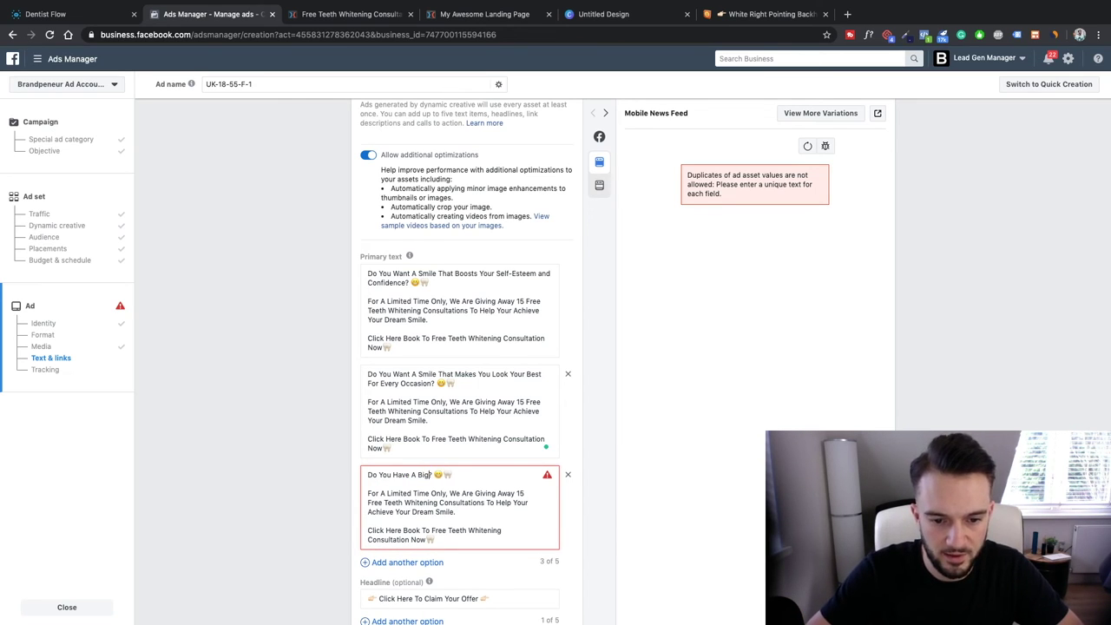
text(anned That You W)
text(ha)
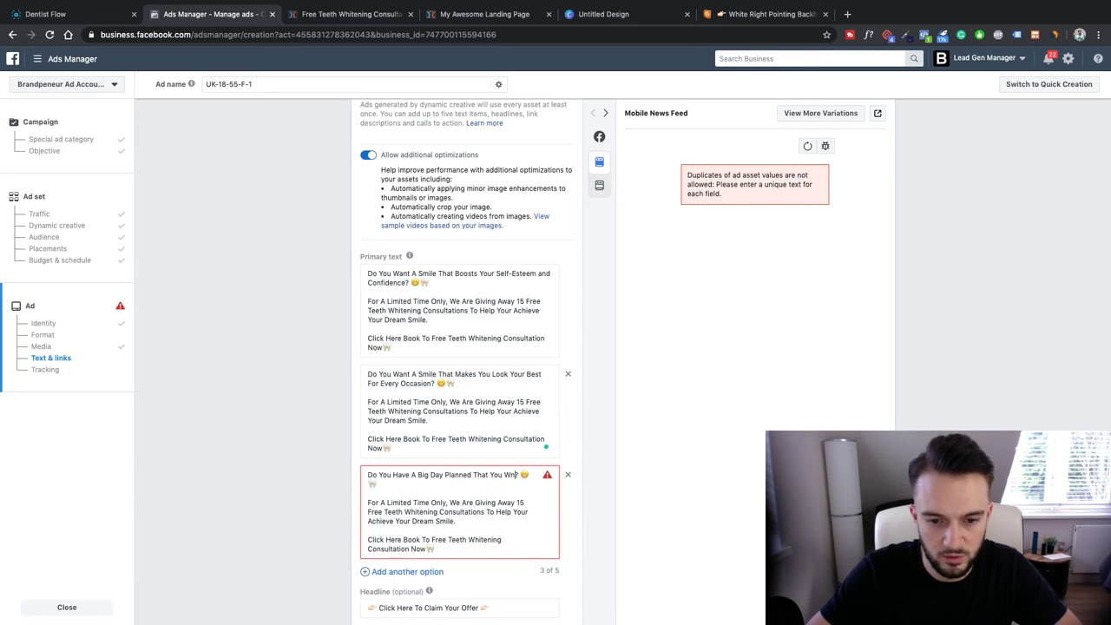
text(t To Look Your F)
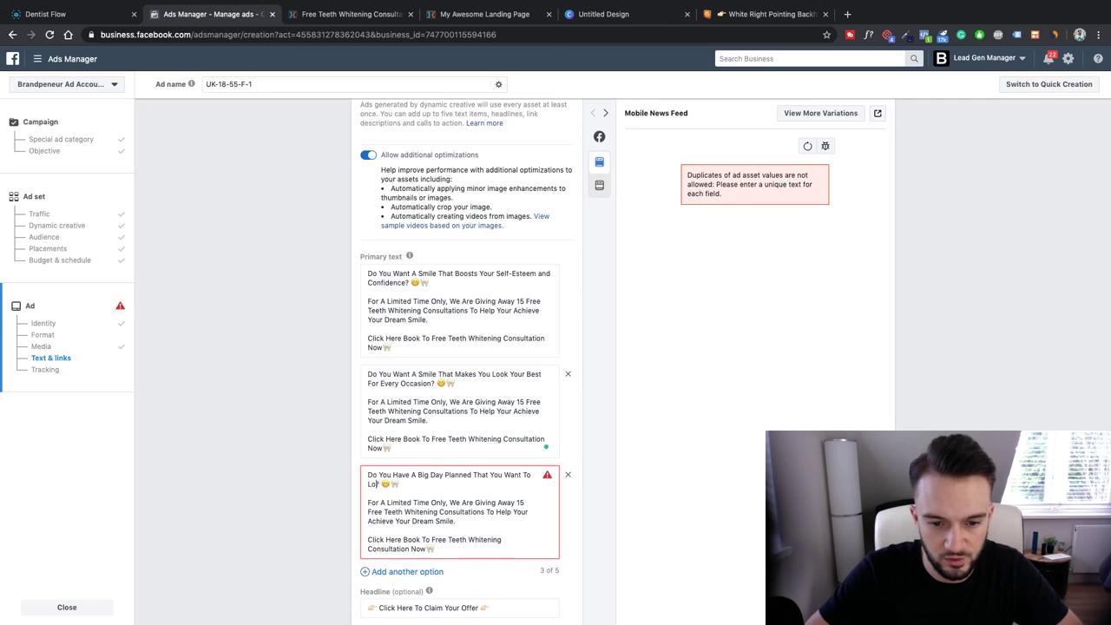
text(est For?)
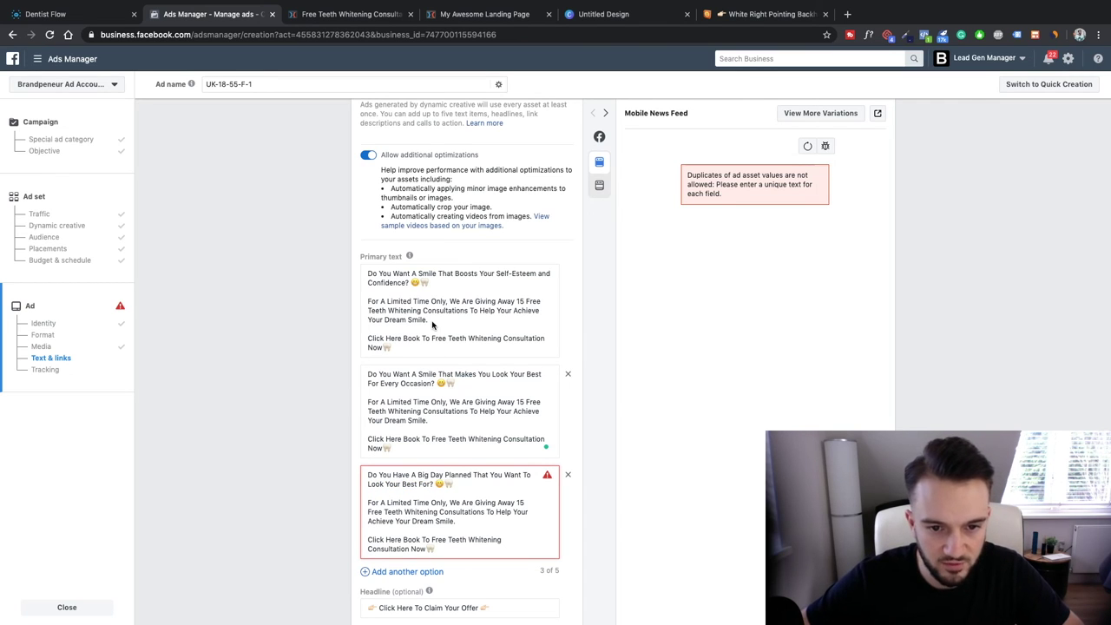
- Add a fourth primary text option reading "Do You Want A Hollywood Smile Without Having To Break The Bank?"
click(433, 325)
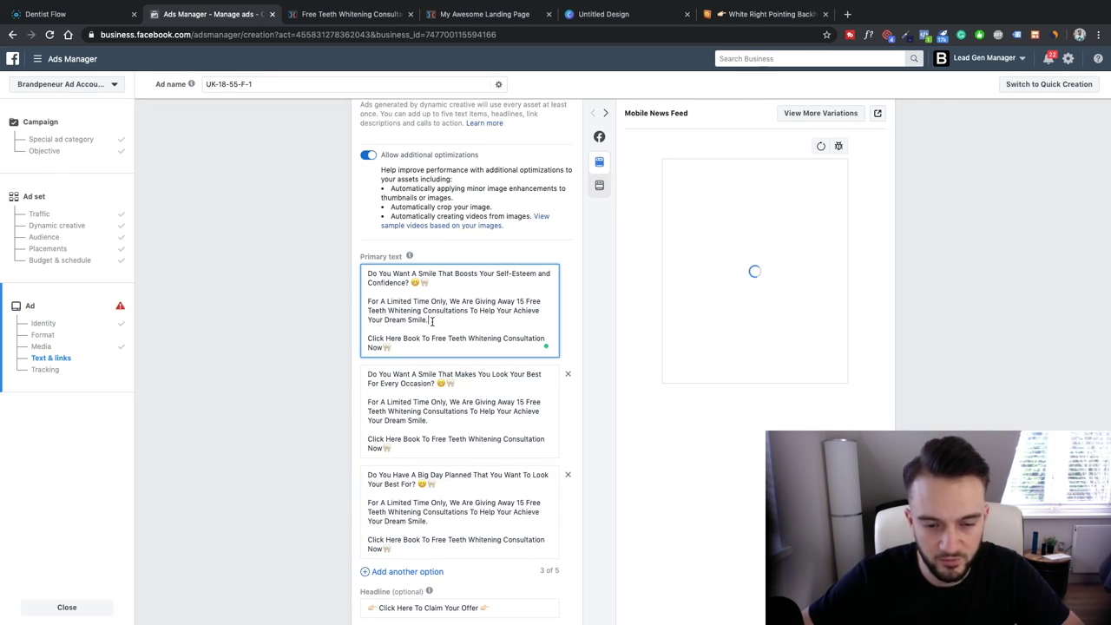
click(449, 413)
click(445, 487)
scroll(445, 487, down, 2)
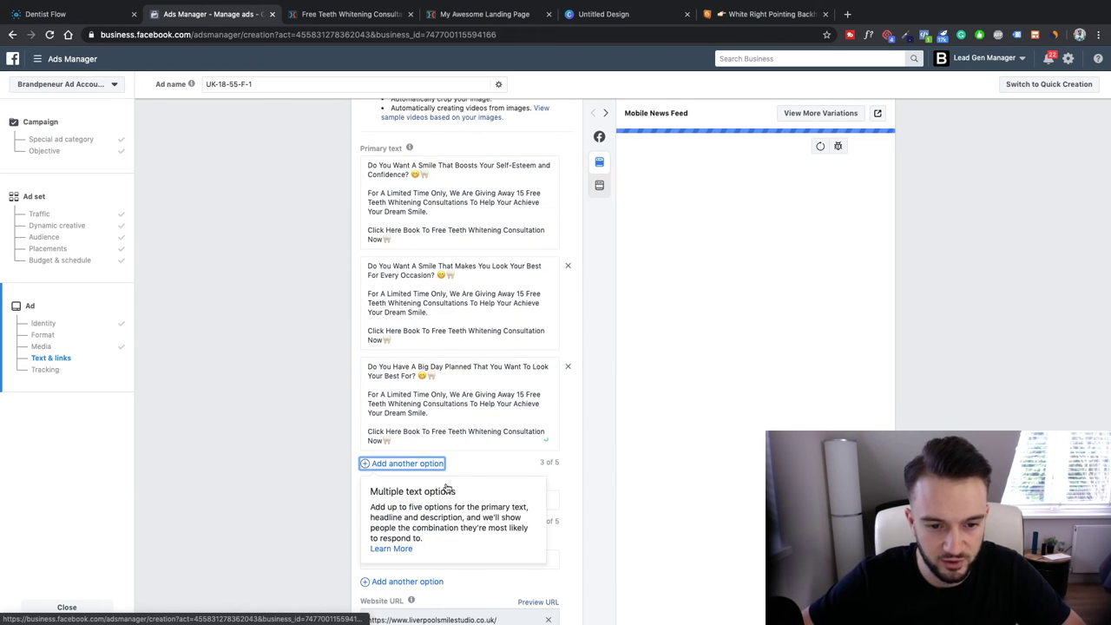
click(446, 464)
click(456, 467)
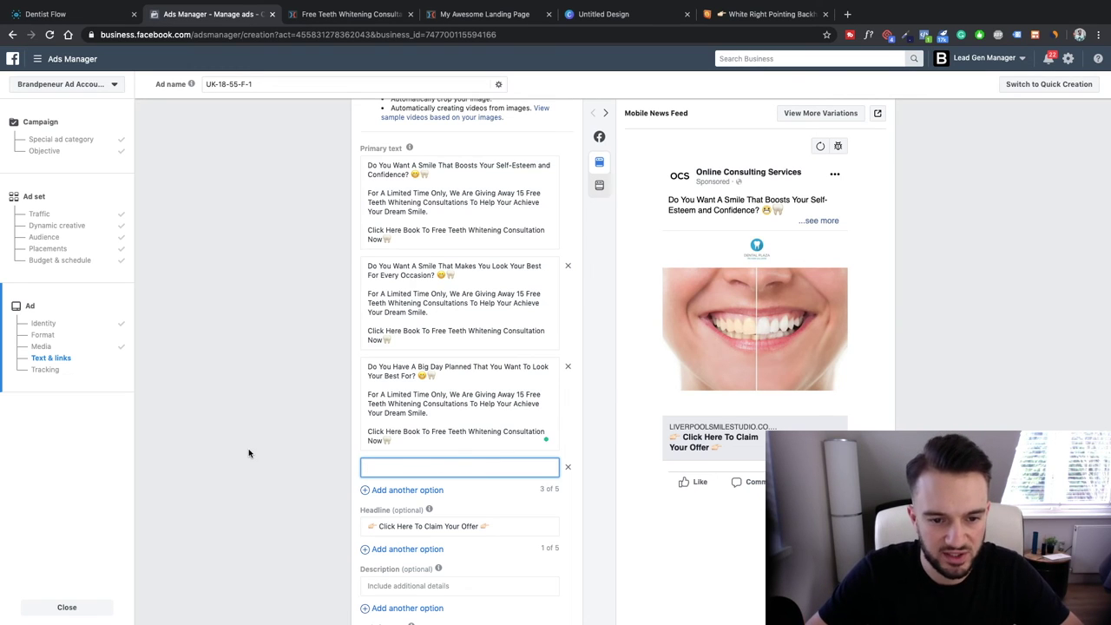
text(Do You Want A Hollywood Smile Without Having To Bre)
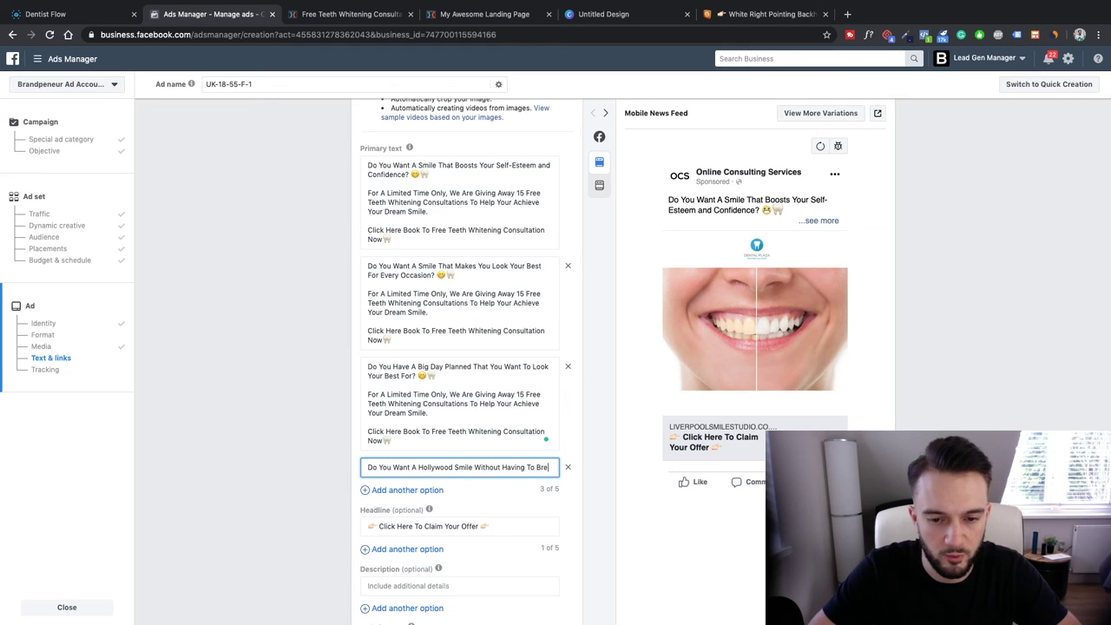
text(ak The b)
key(BackSpace)
text(Bank?)
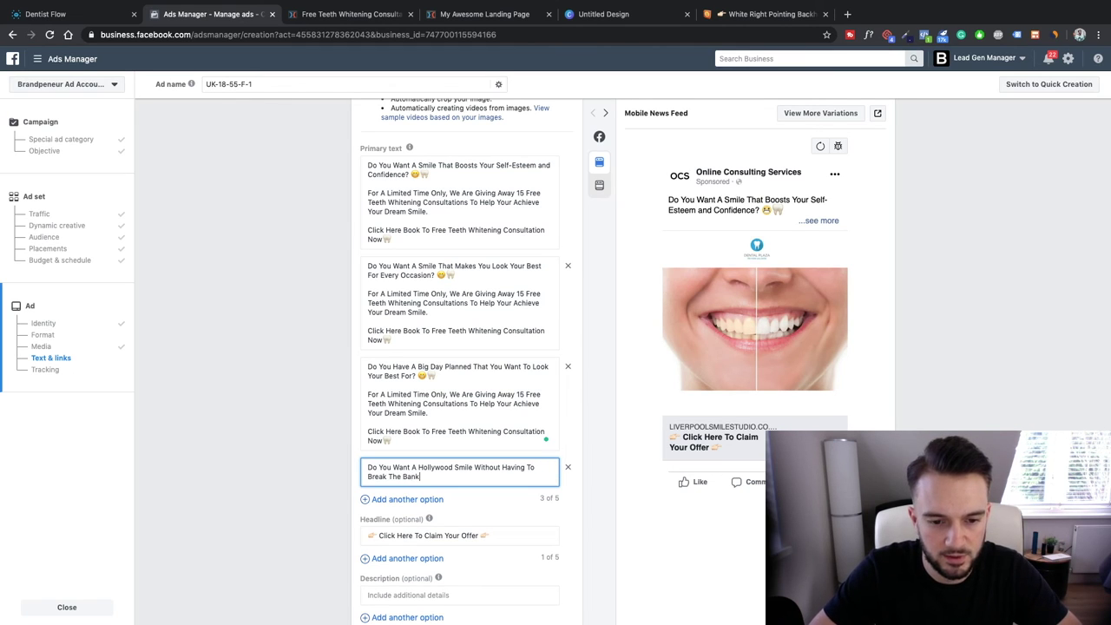
- Copy the emojis and remaining paragraphs of the third option to the end of the fourth option's question
drag(414, 375, 395, 441)
key(ctrl+c)
click(446, 475)
key(ctrl+v)
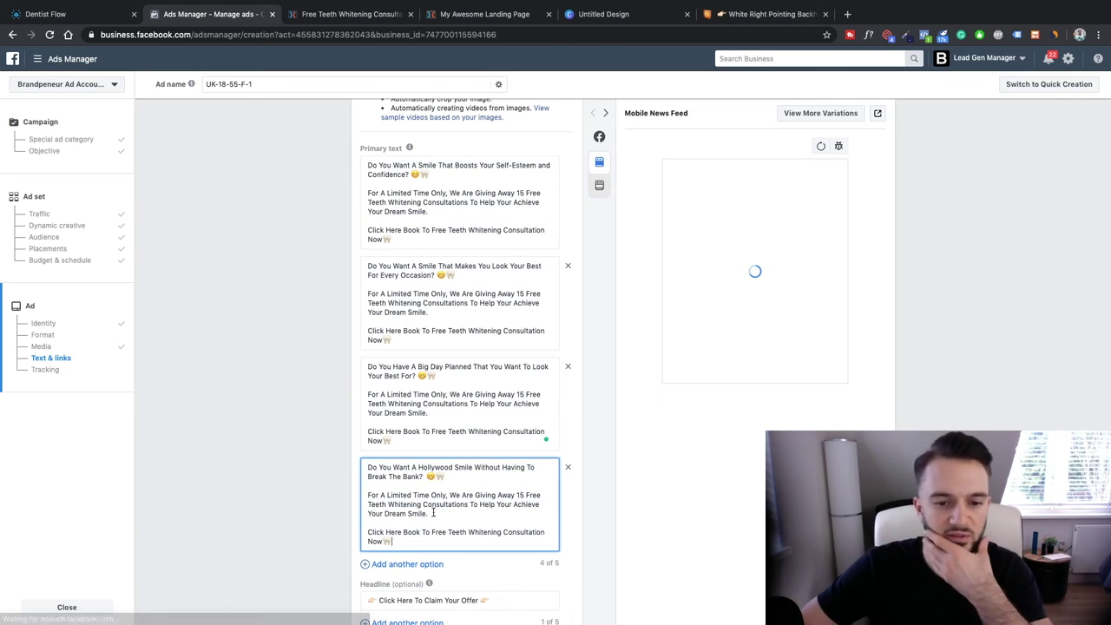
- Review the finished ad from its images and four primary text options through the headline, website URL, call to action and tracking settings
click(598, 498)
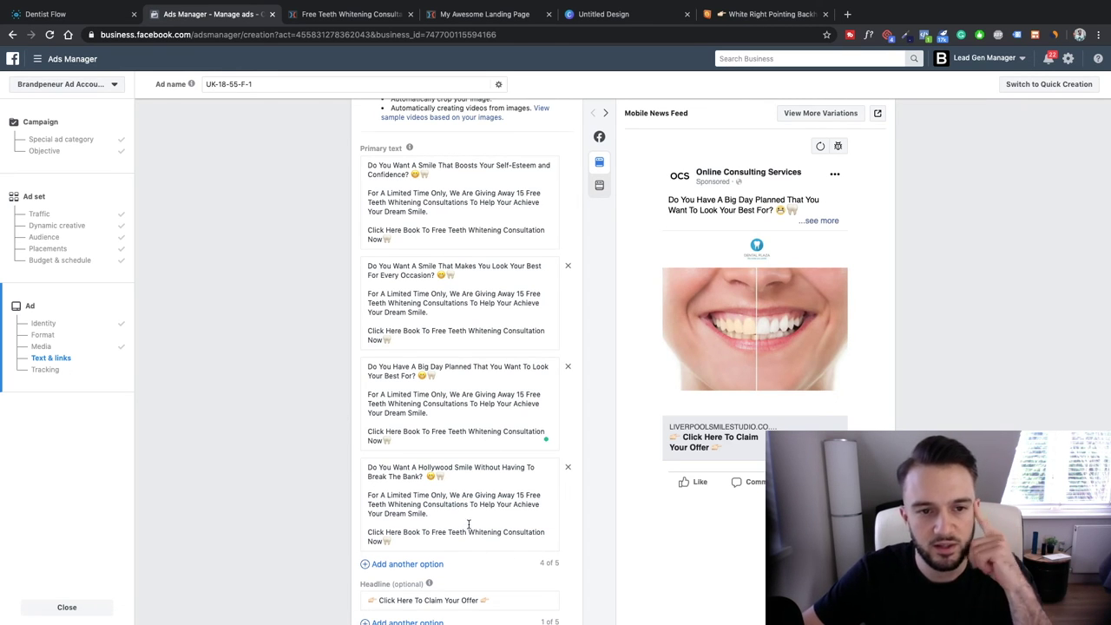
scroll(469, 523, up, 1)
scroll(470, 521, down, 3)
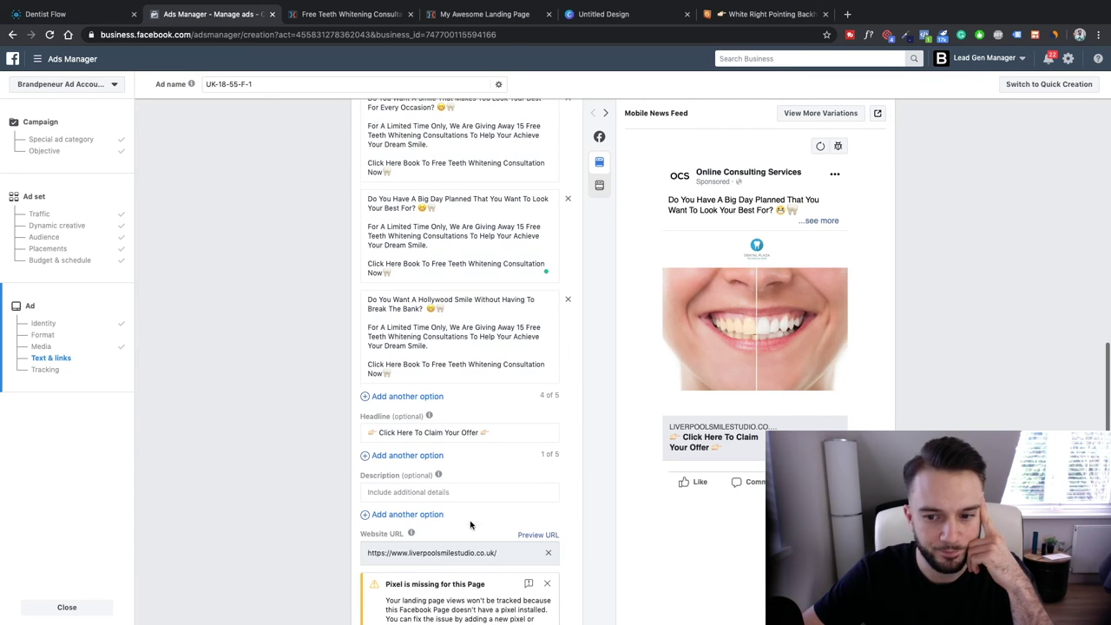
scroll(469, 523, up, 5)
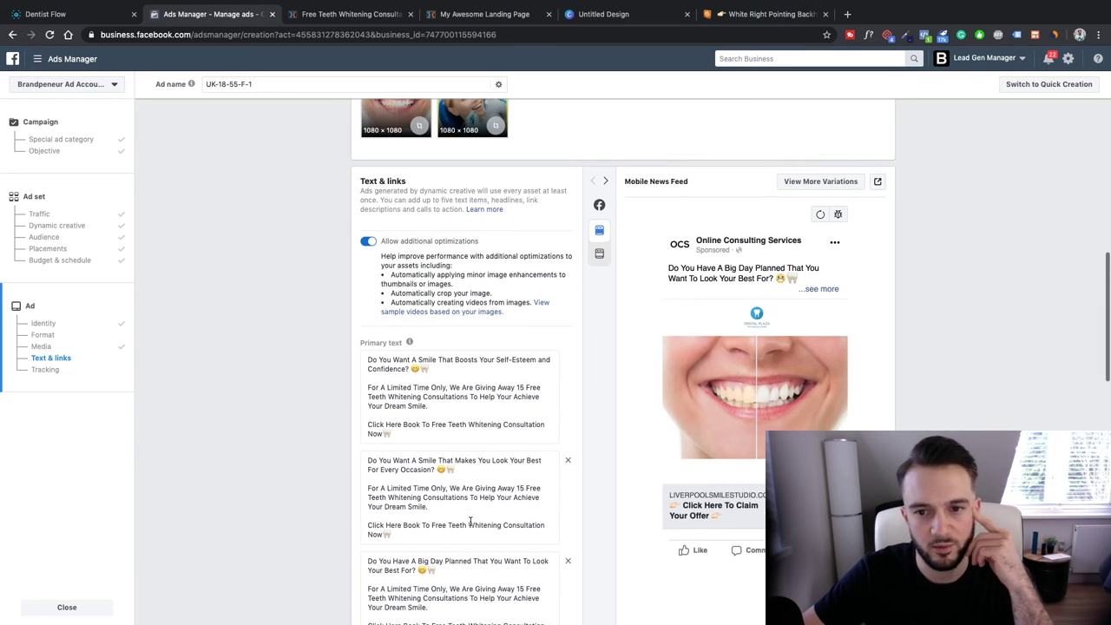
scroll(470, 522, up, 1)
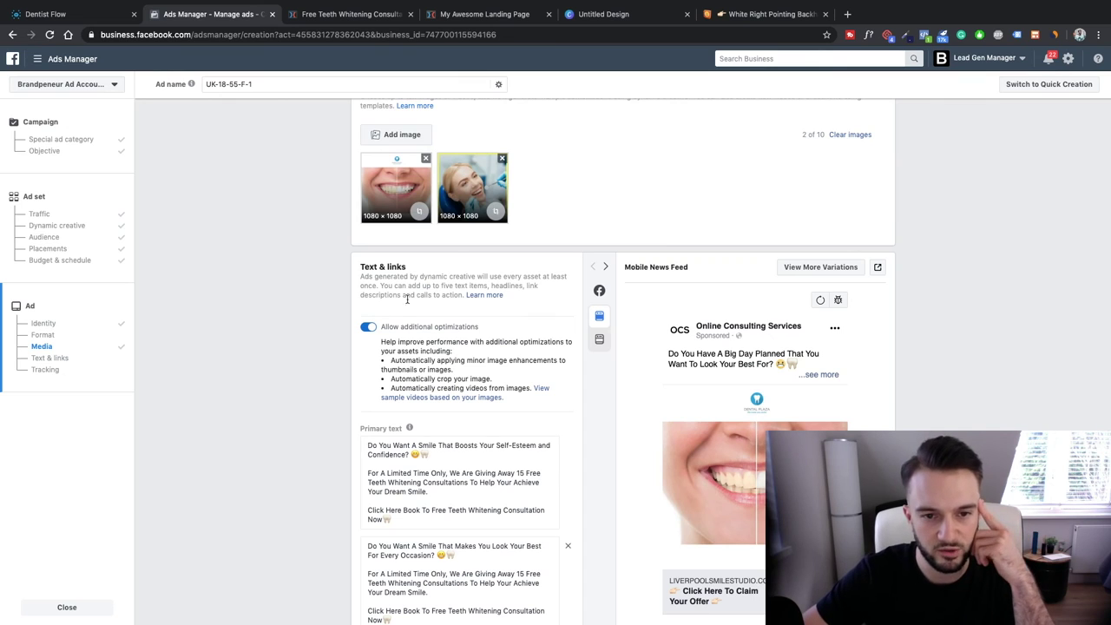
scroll(421, 292, down, 10)
scroll(417, 303, down, 3)
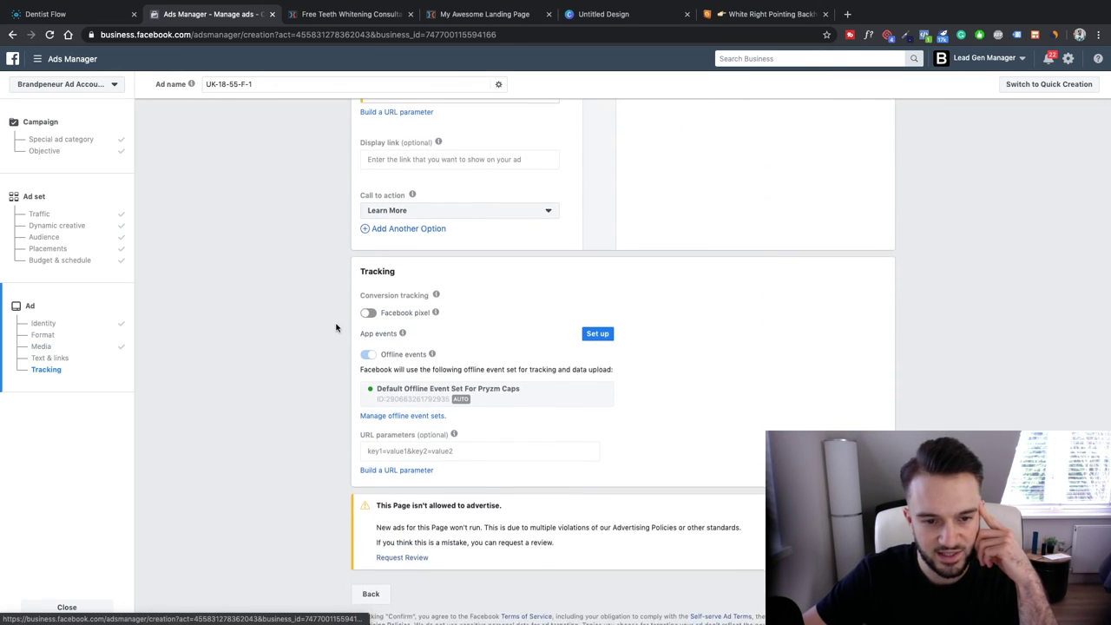
scroll(338, 325, up, 5)
scroll(337, 326, up, 2)
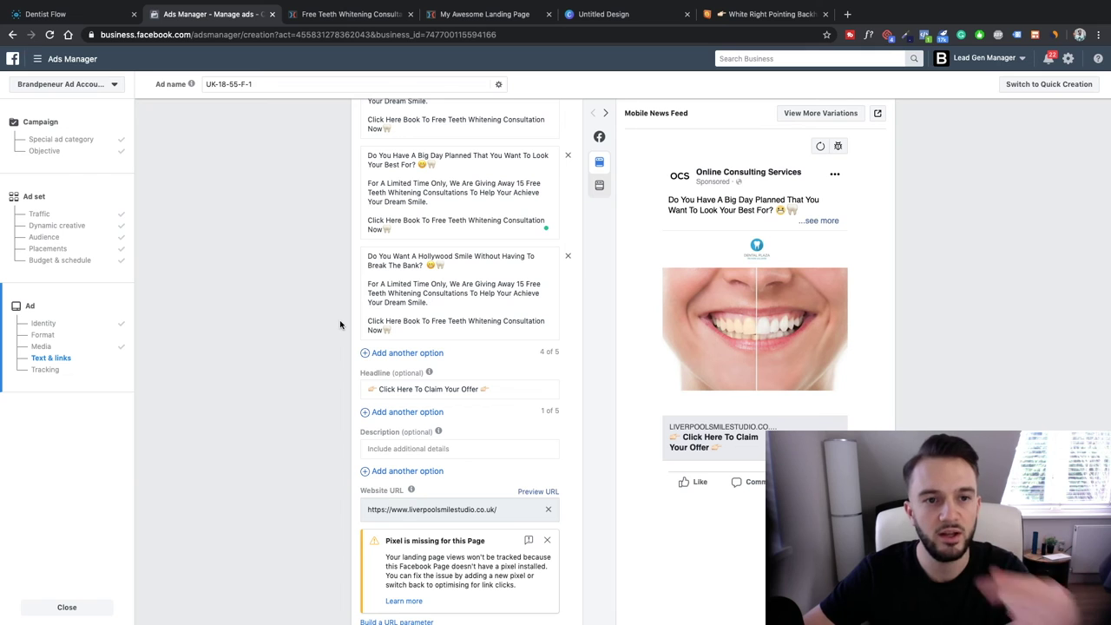
scroll(339, 323, down, 1)
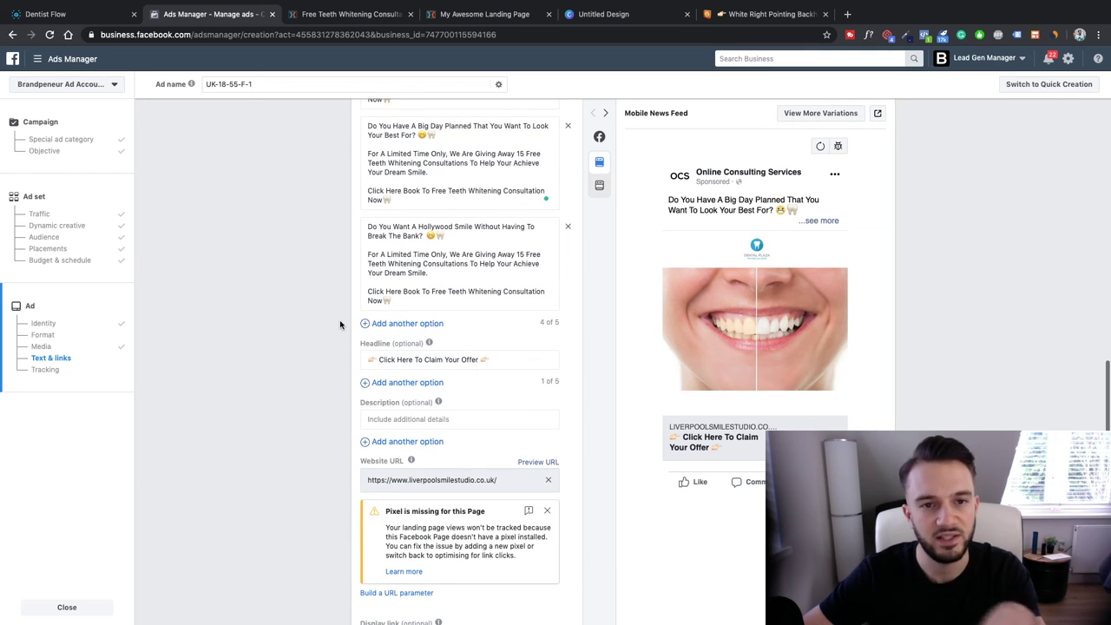